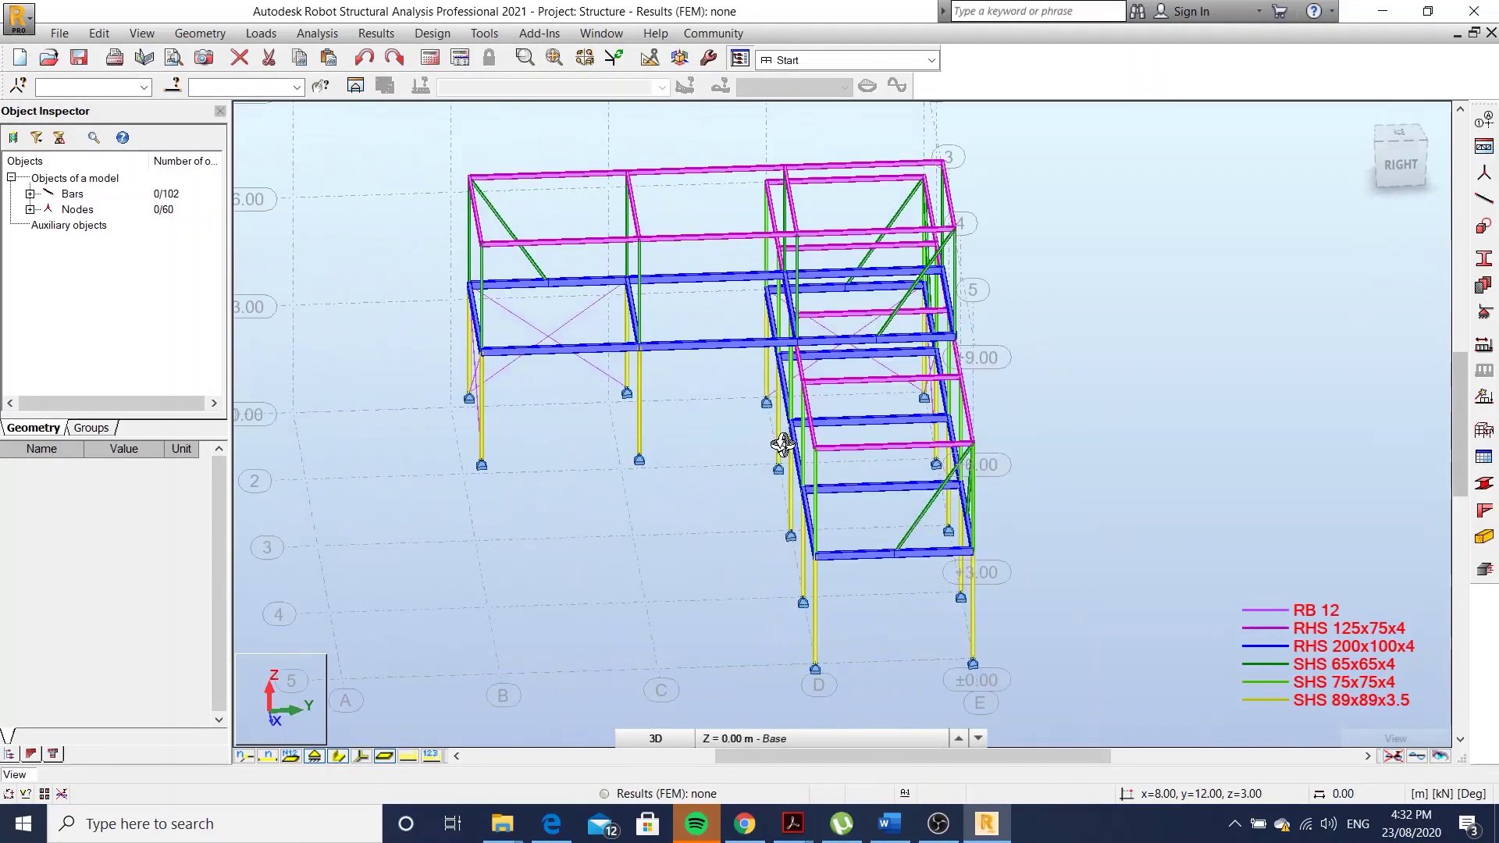
Orbit and pan the steel frame into a more top-down isometric view
mouse_move(782, 444)
shift+middle_down()
mouse_move(868, 398)
mouse_move(842, 400)
shift+middle_up()
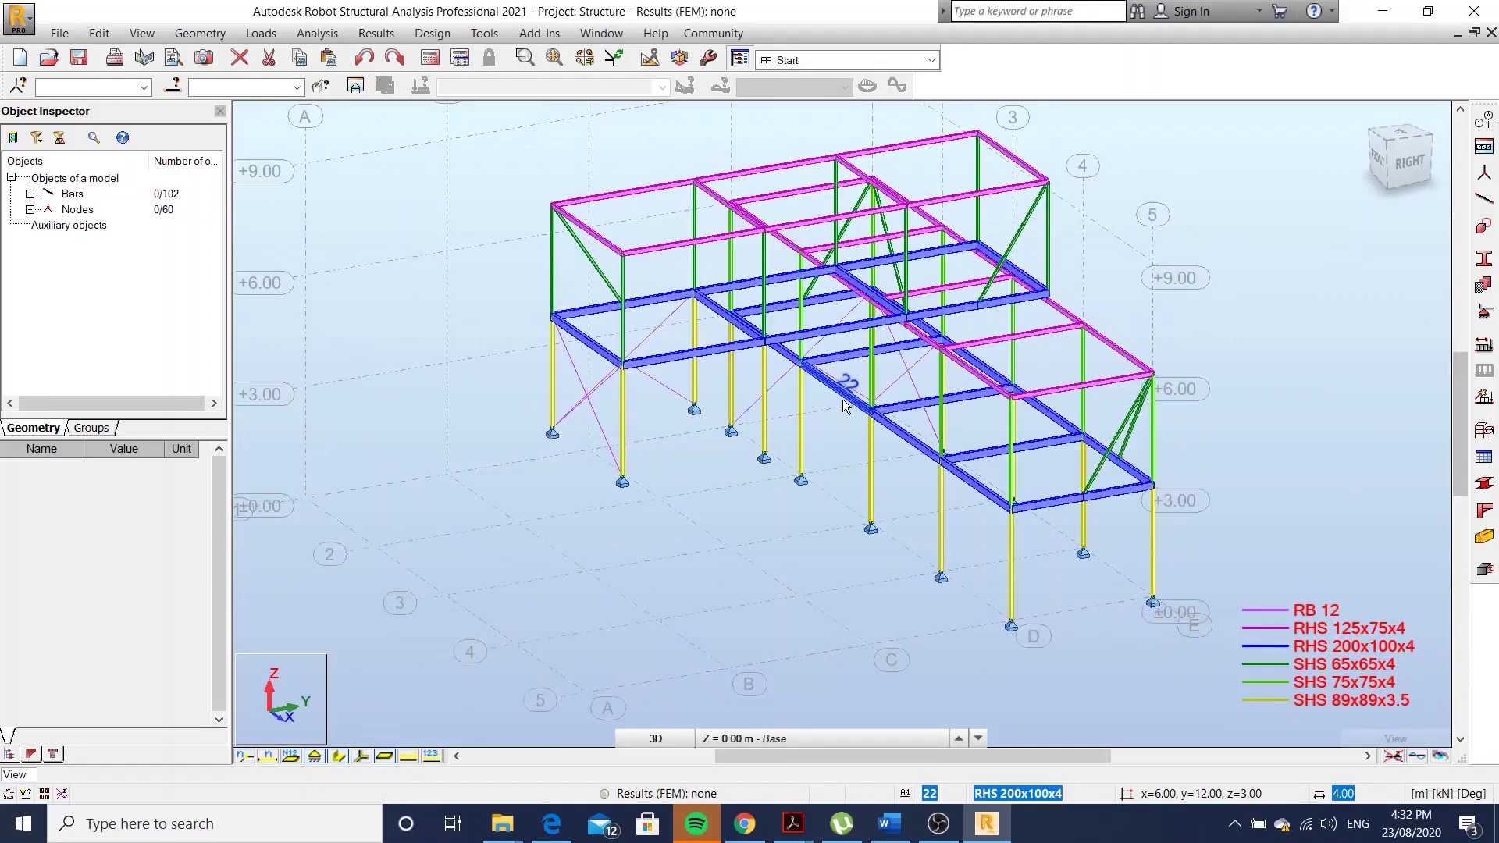
middle_drag(848, 388, 820, 398)
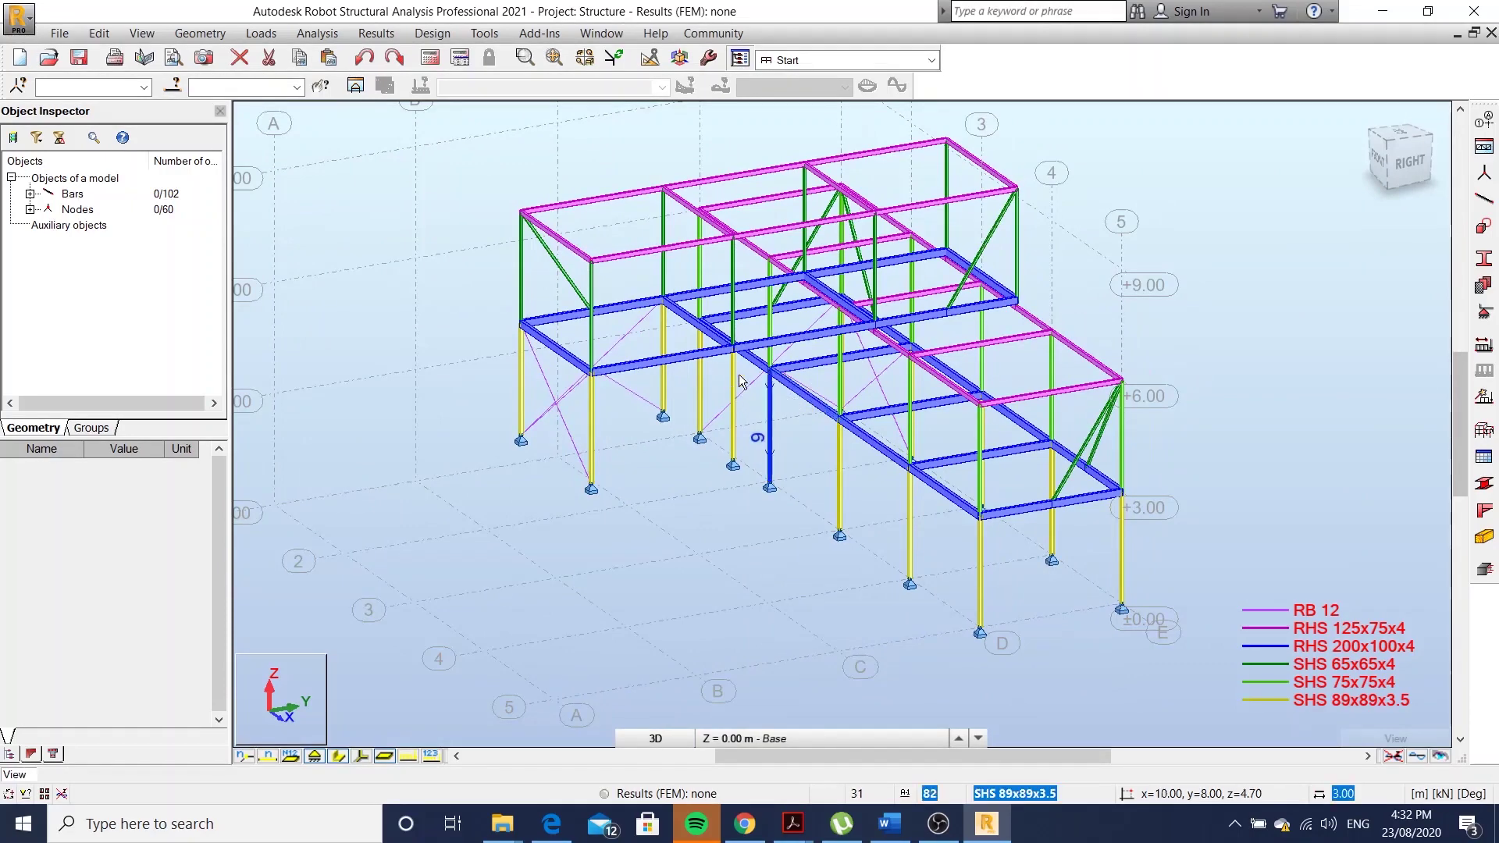
shift+middle_drag(811, 399, 798, 353)
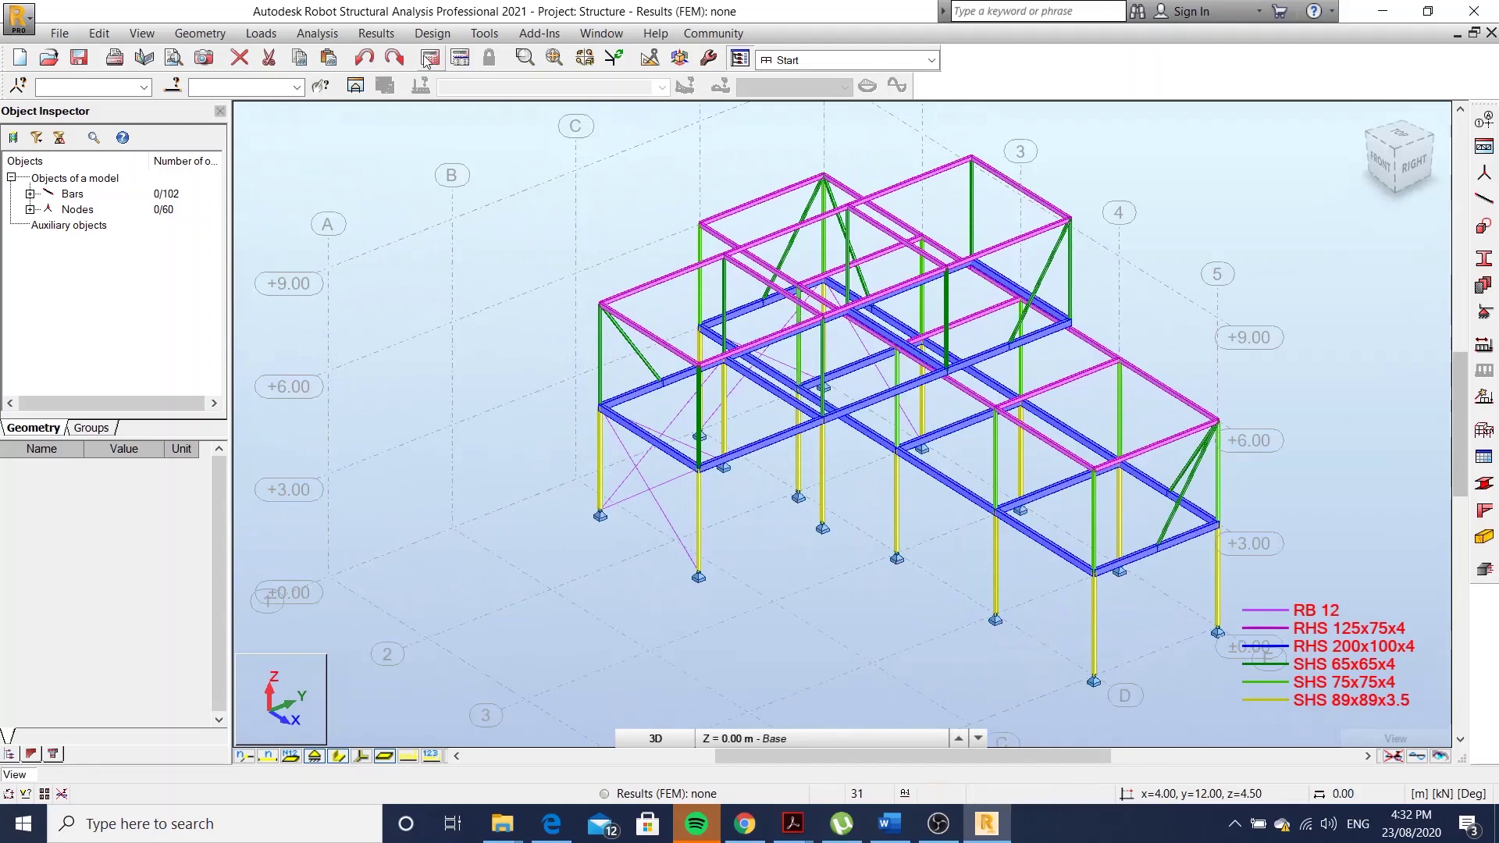
Start defining a three-point rectangular cladding from Geometry > Claddings
click(230, 31)
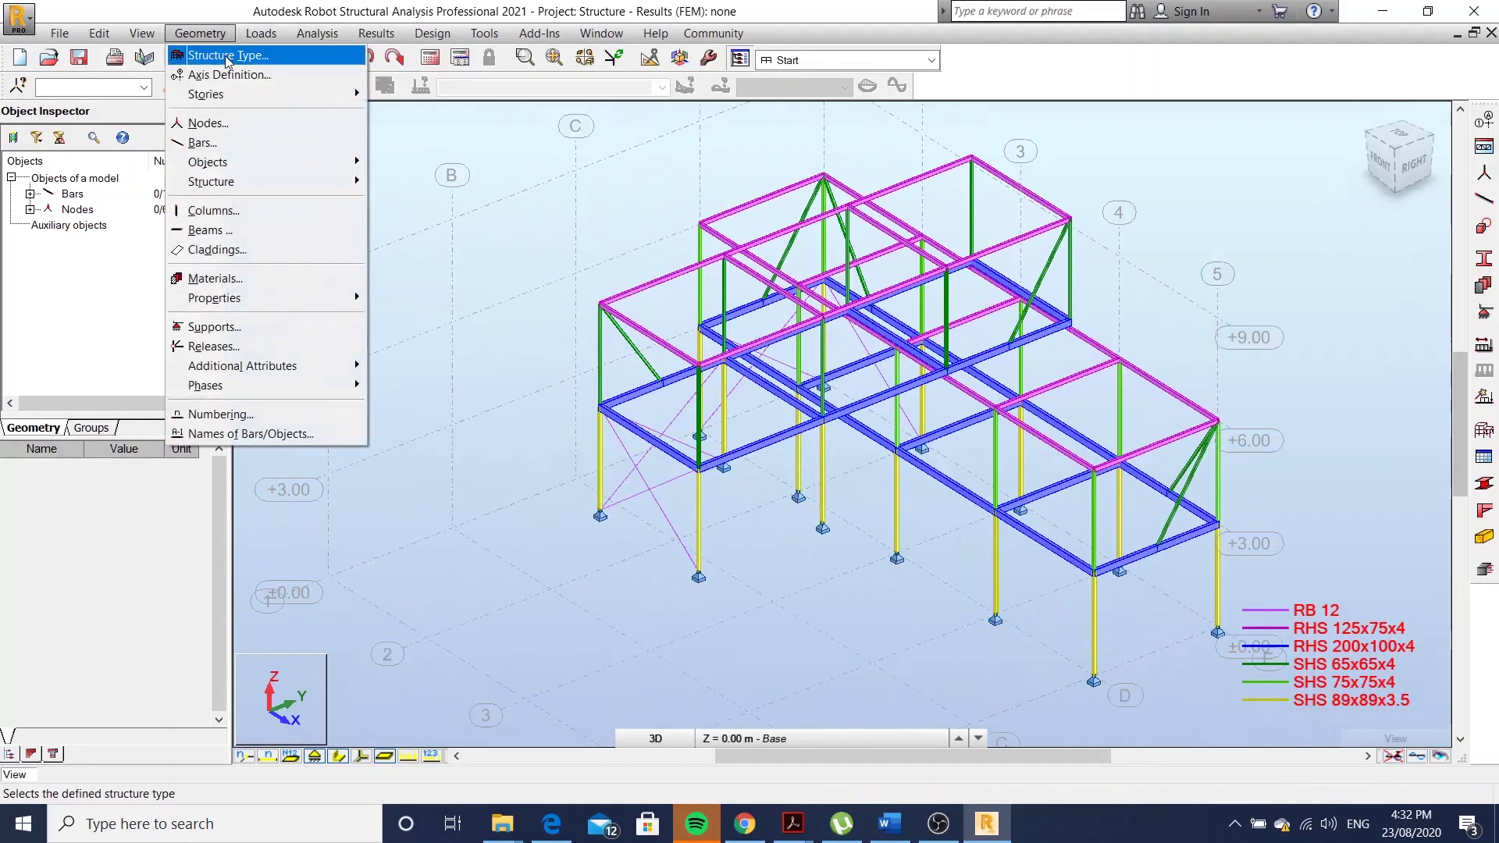
click(226, 250)
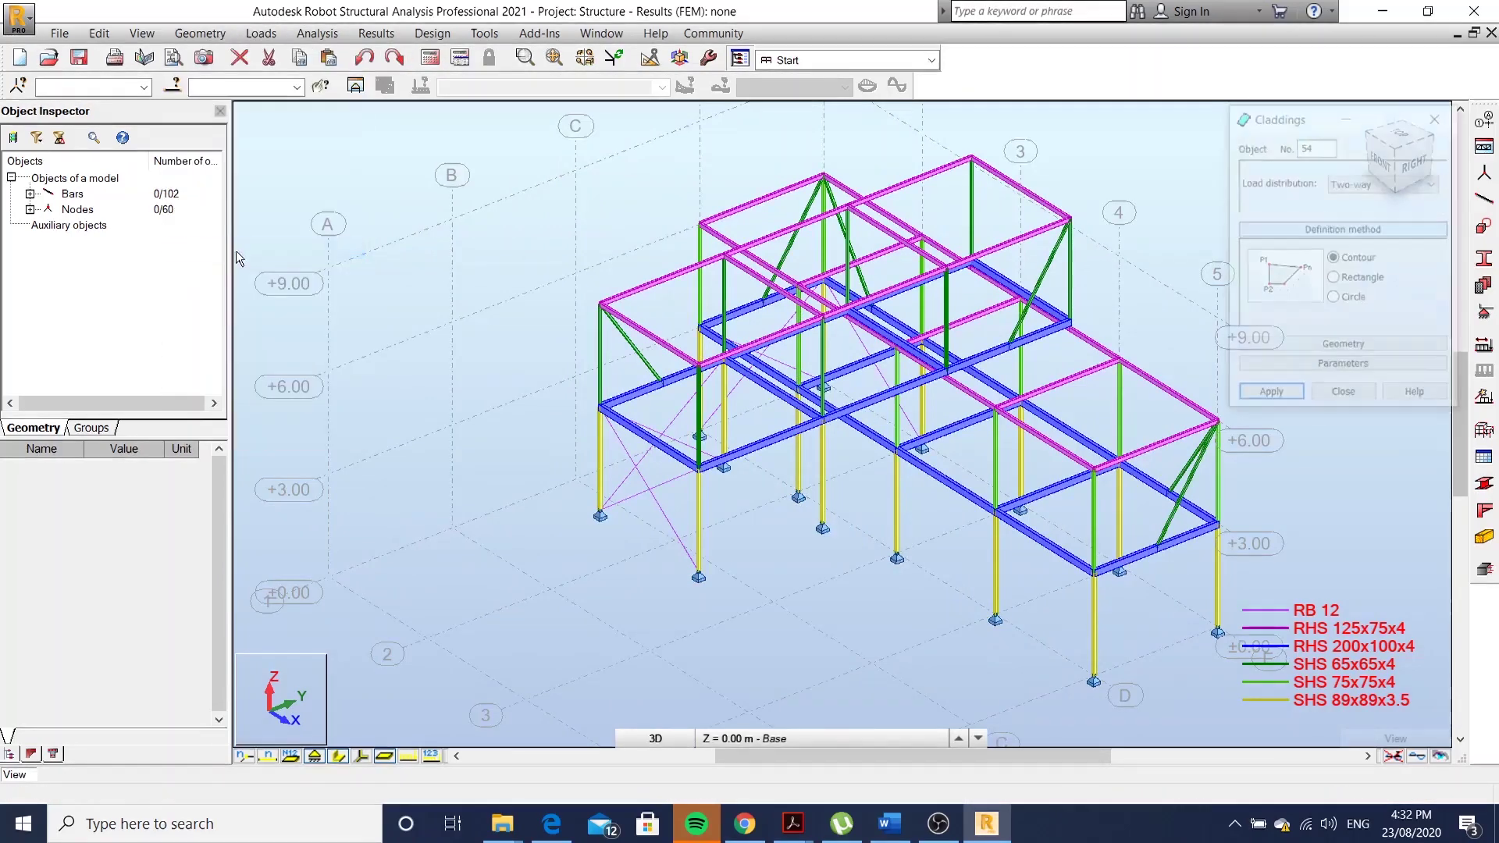
click(1319, 347)
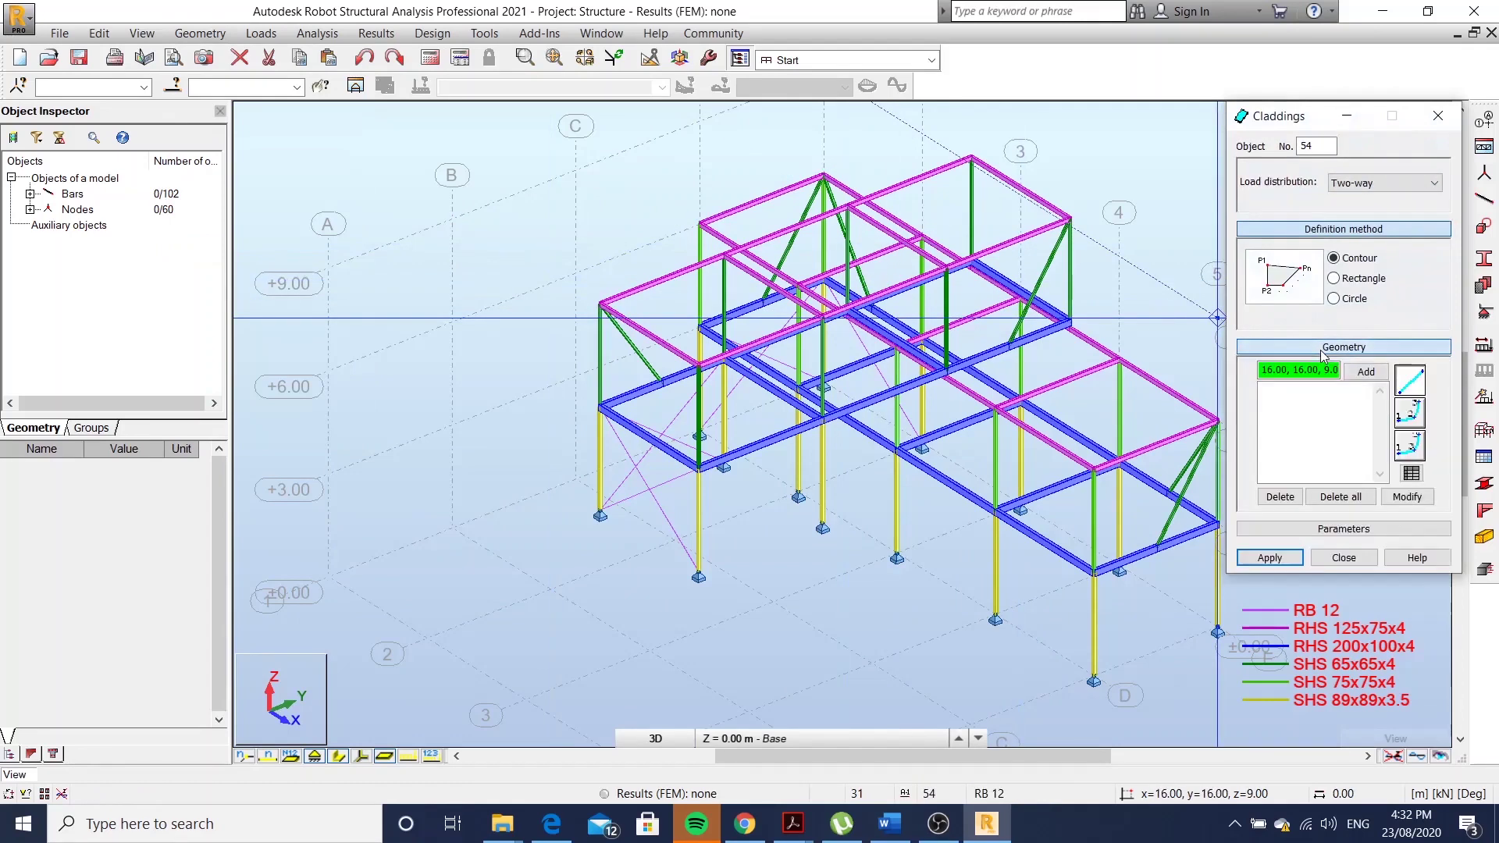
click(1331, 530)
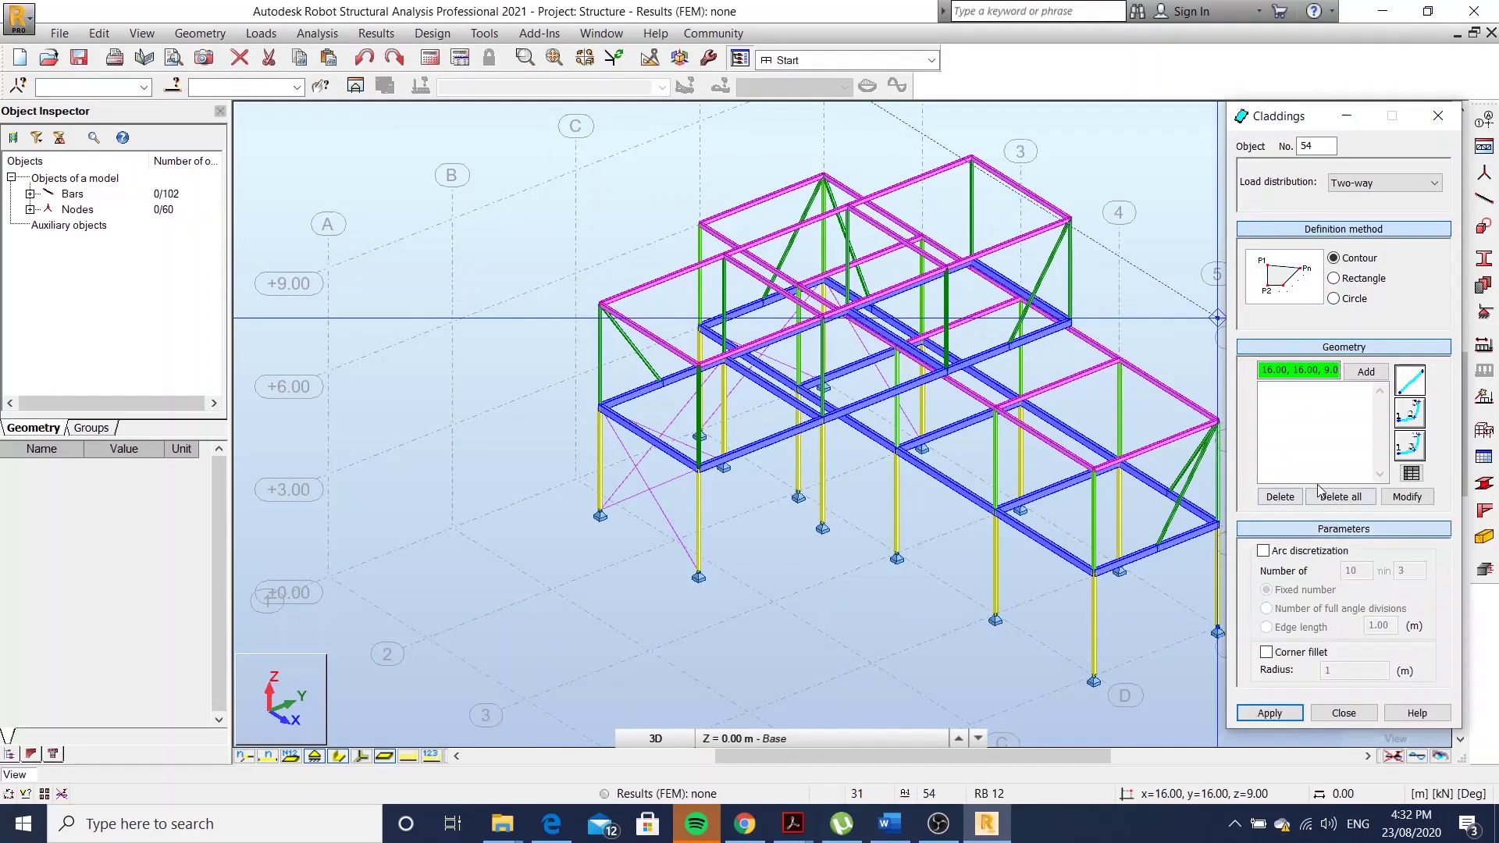
click(1334, 279)
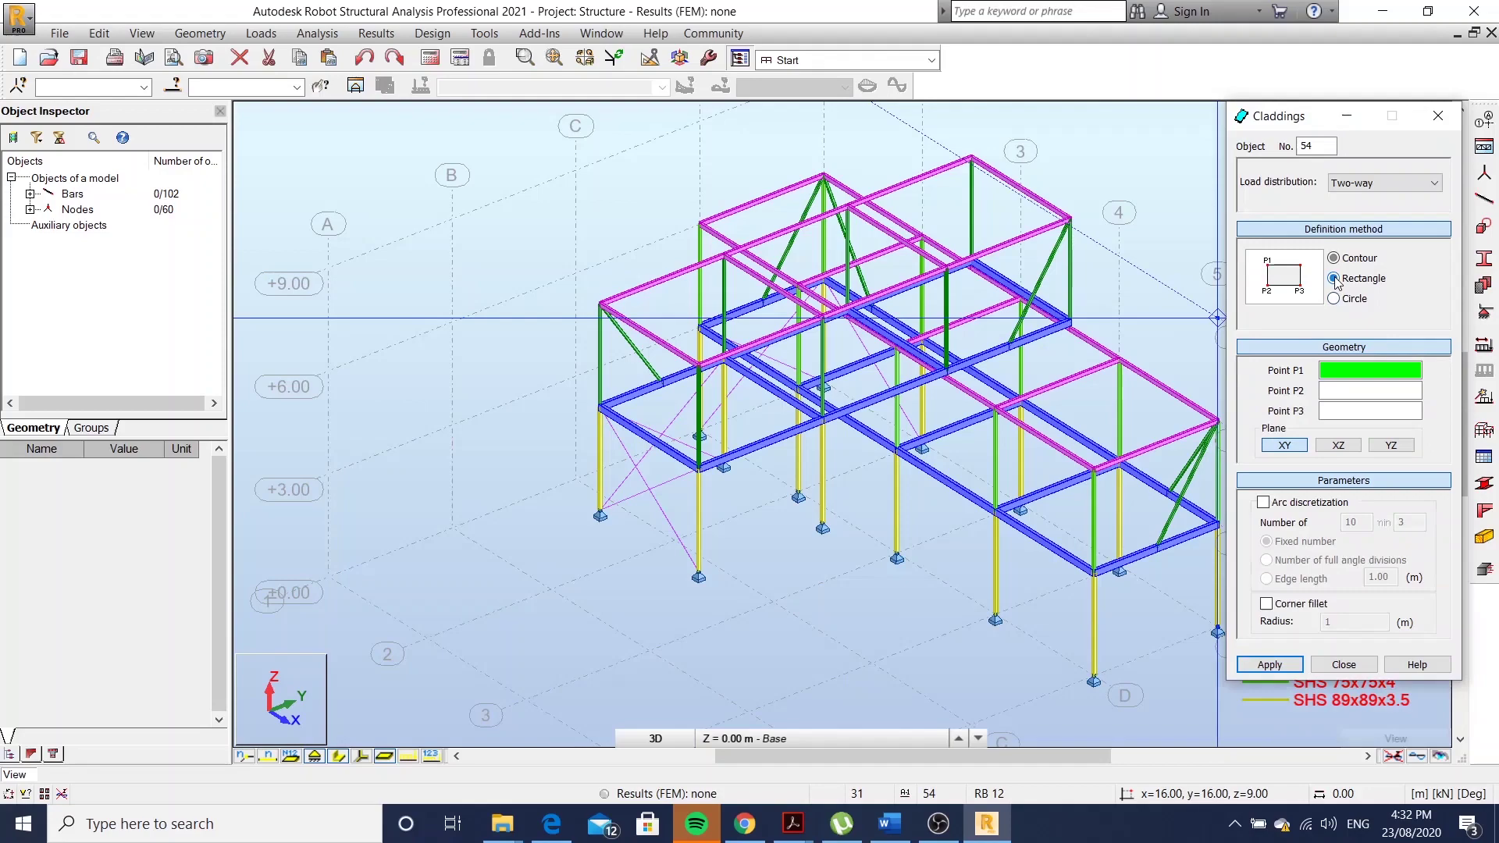
Show members as thin lines instead of sections and zoom in on the end bay
click(1021, 412)
scroll(871, 451, up, 2)
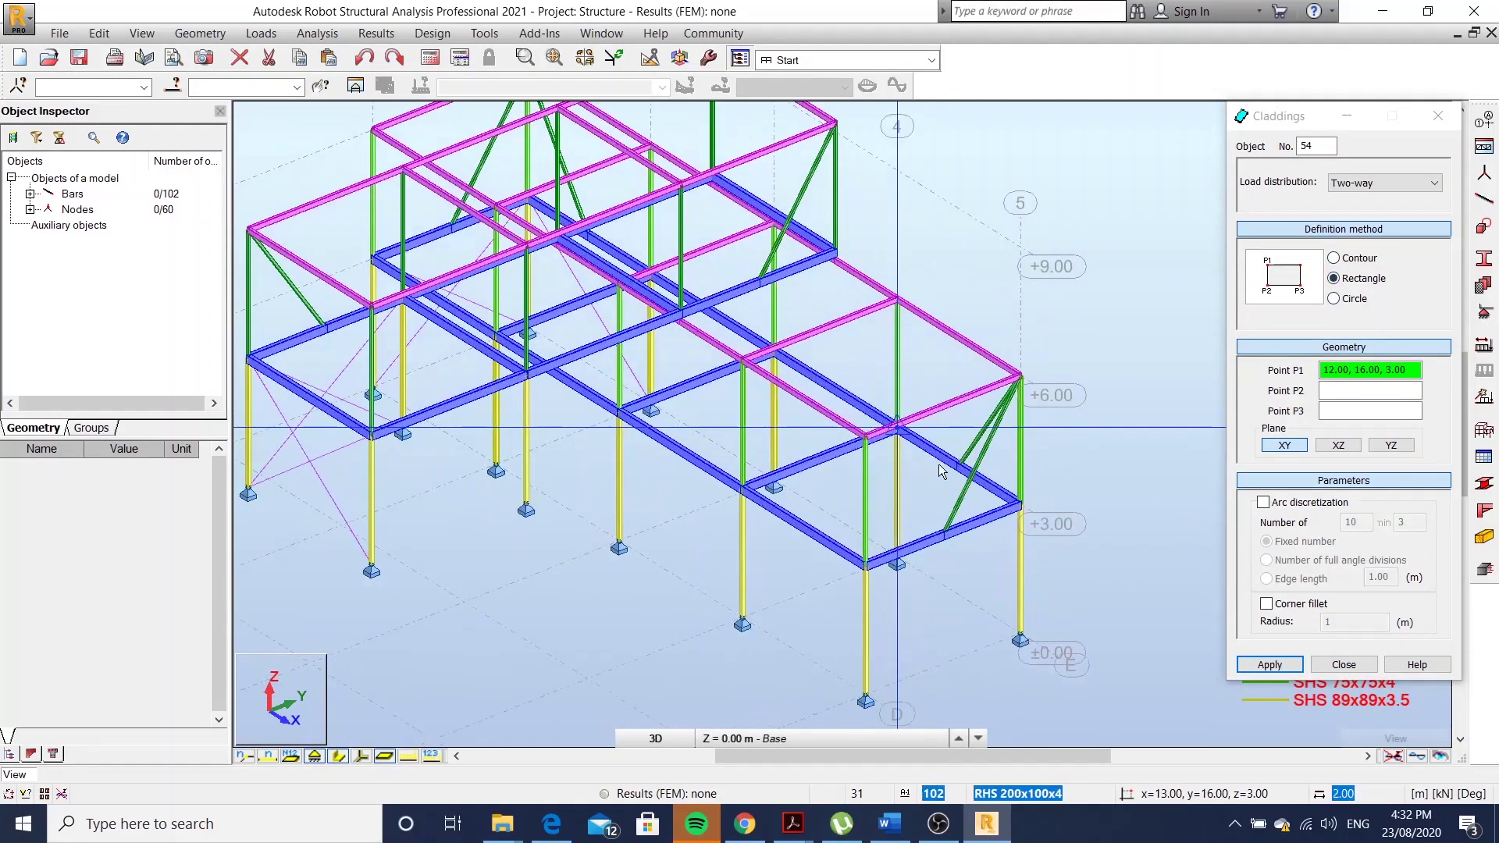
scroll(871, 456, up, 2)
middle_drag(871, 457, 786, 428)
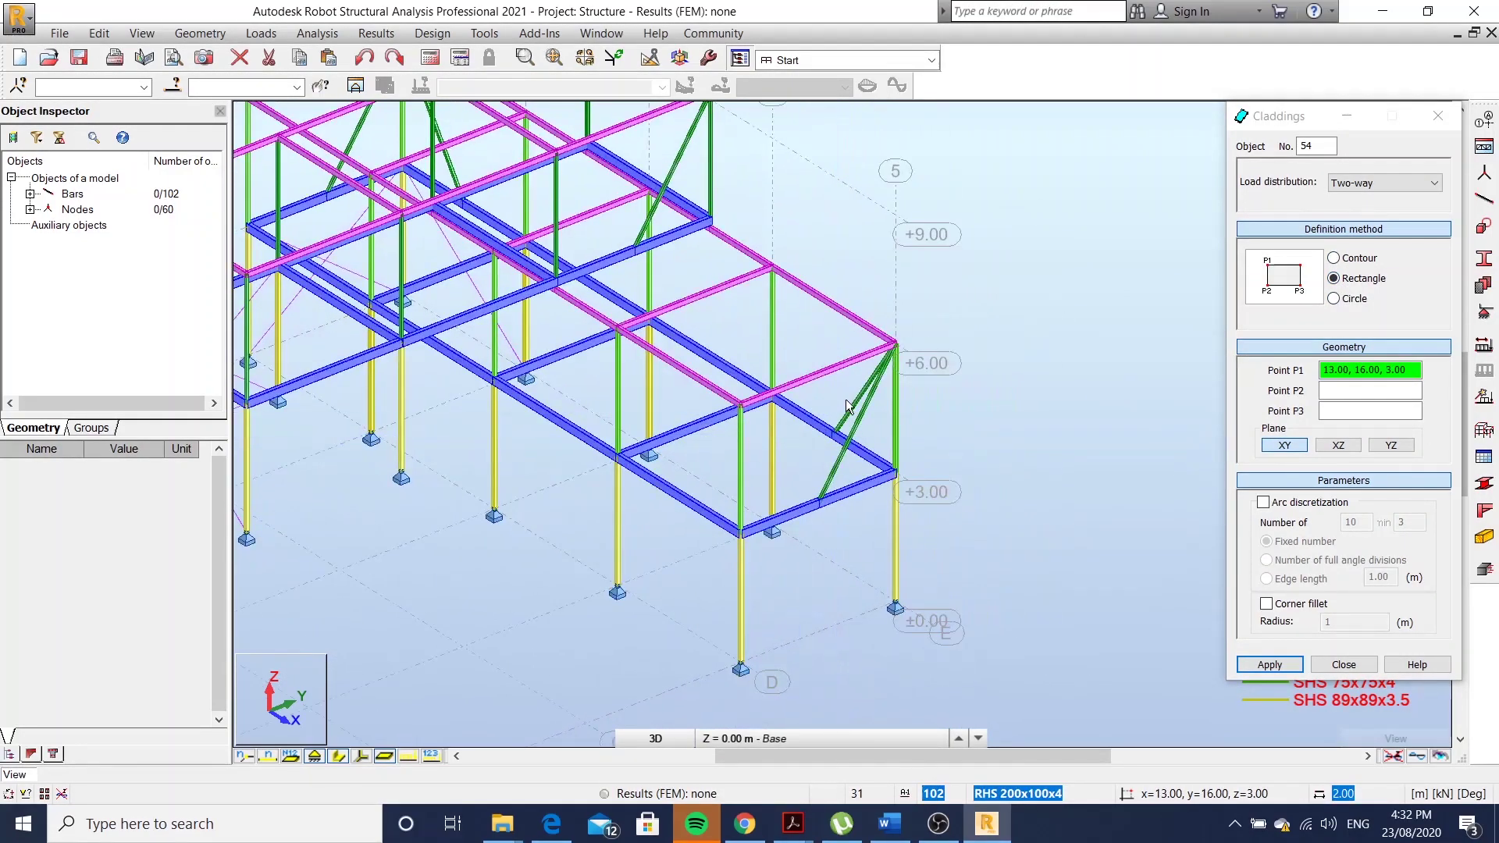
click(340, 757)
scroll(781, 565, up, 1)
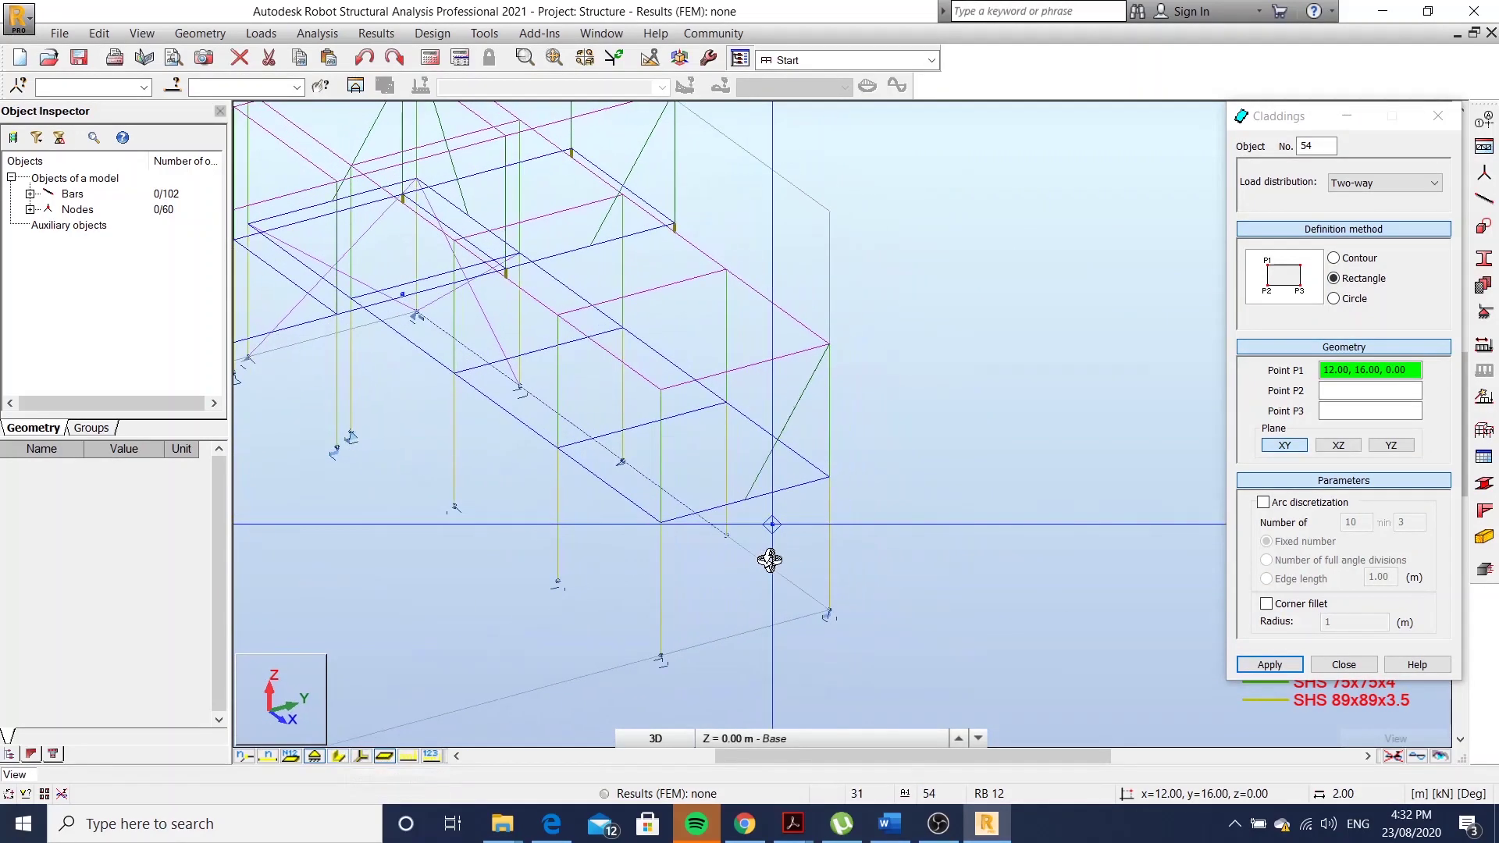
scroll(764, 562, up, 1)
scroll(667, 569, up, 1)
scroll(678, 541, up, 1)
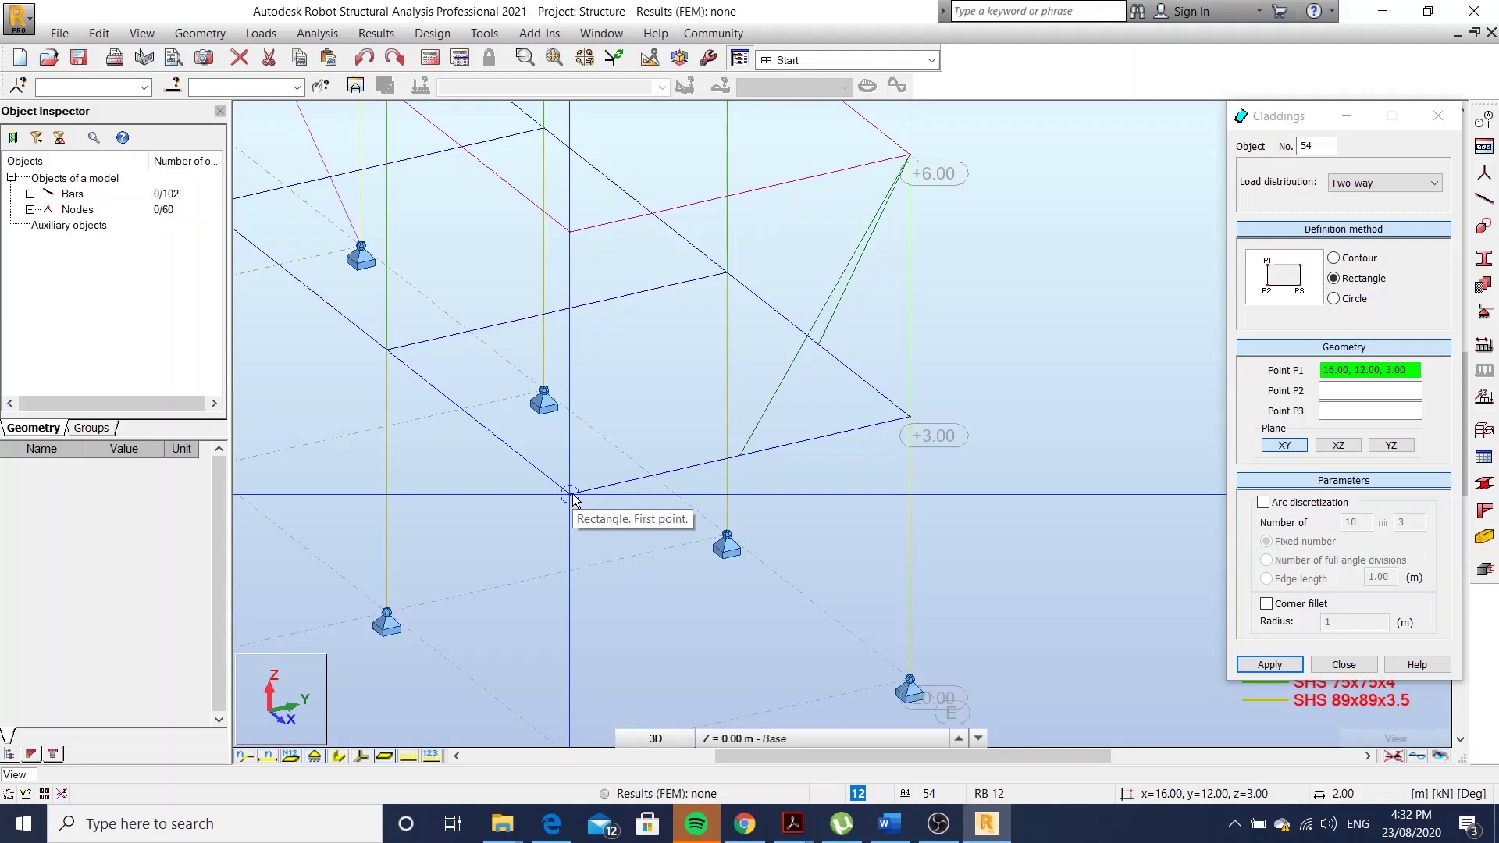
Clad the end bay from (16,12,3) to level 6, then begin the side panel at (16,16,3)–(12,16,3)
click(572, 500)
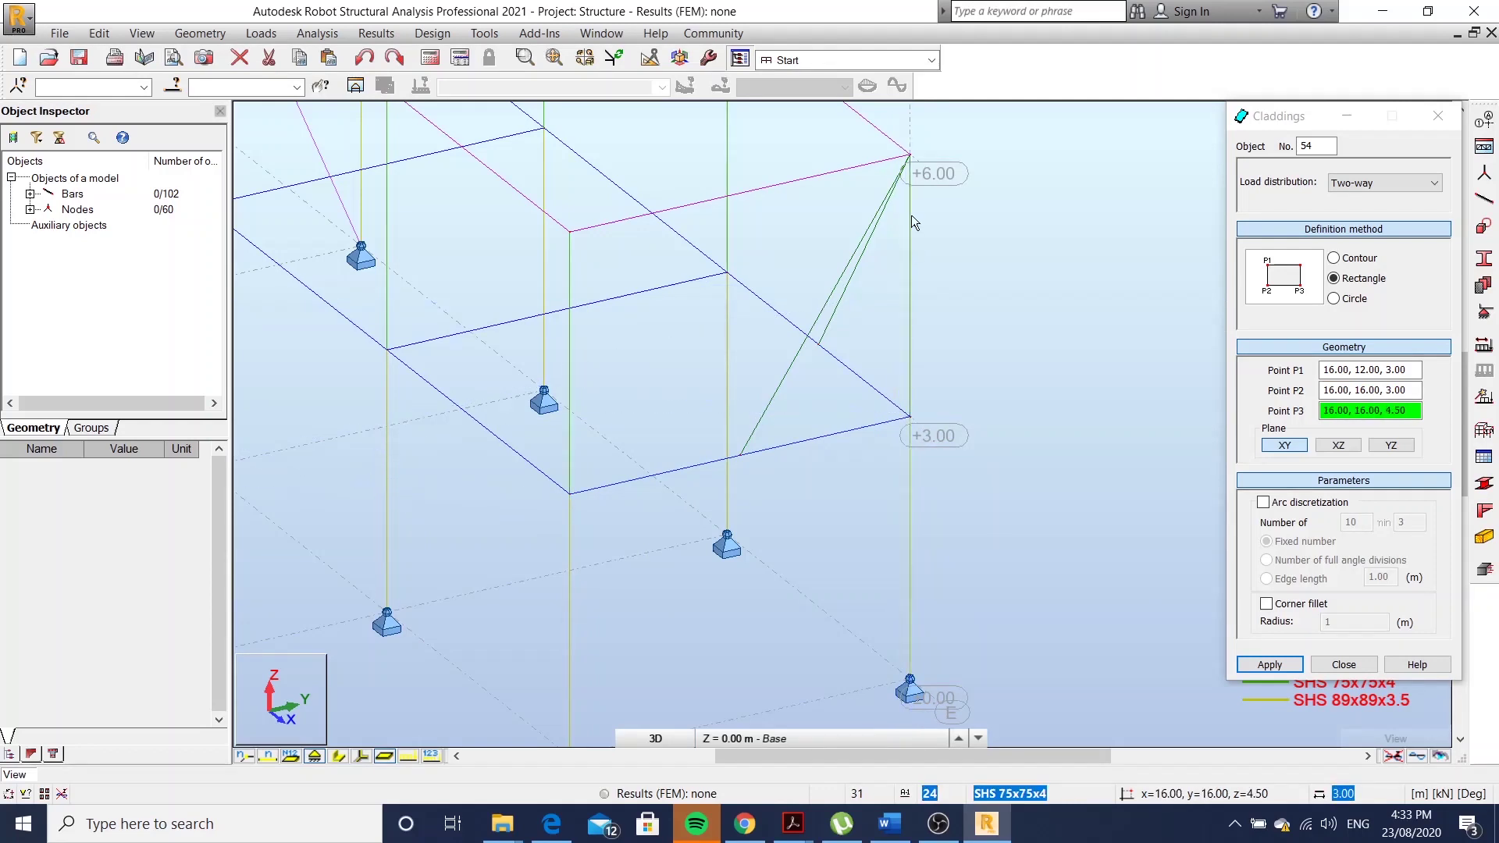
click(883, 172)
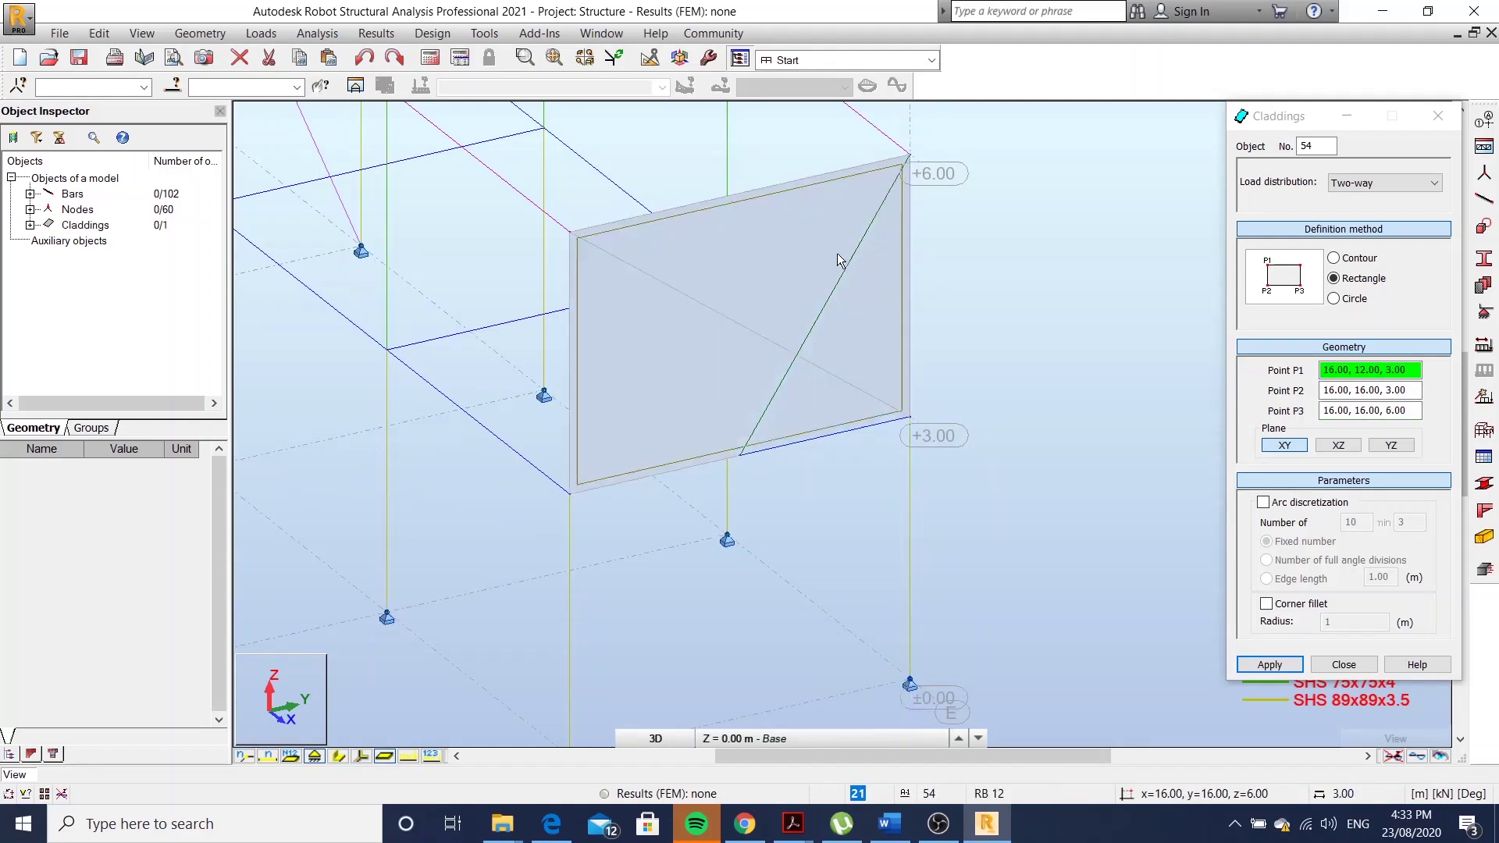
mouse_move(837, 252)
shift+middle_down()
mouse_move(903, 334)
mouse_move(559, 452)
shift+middle_up()
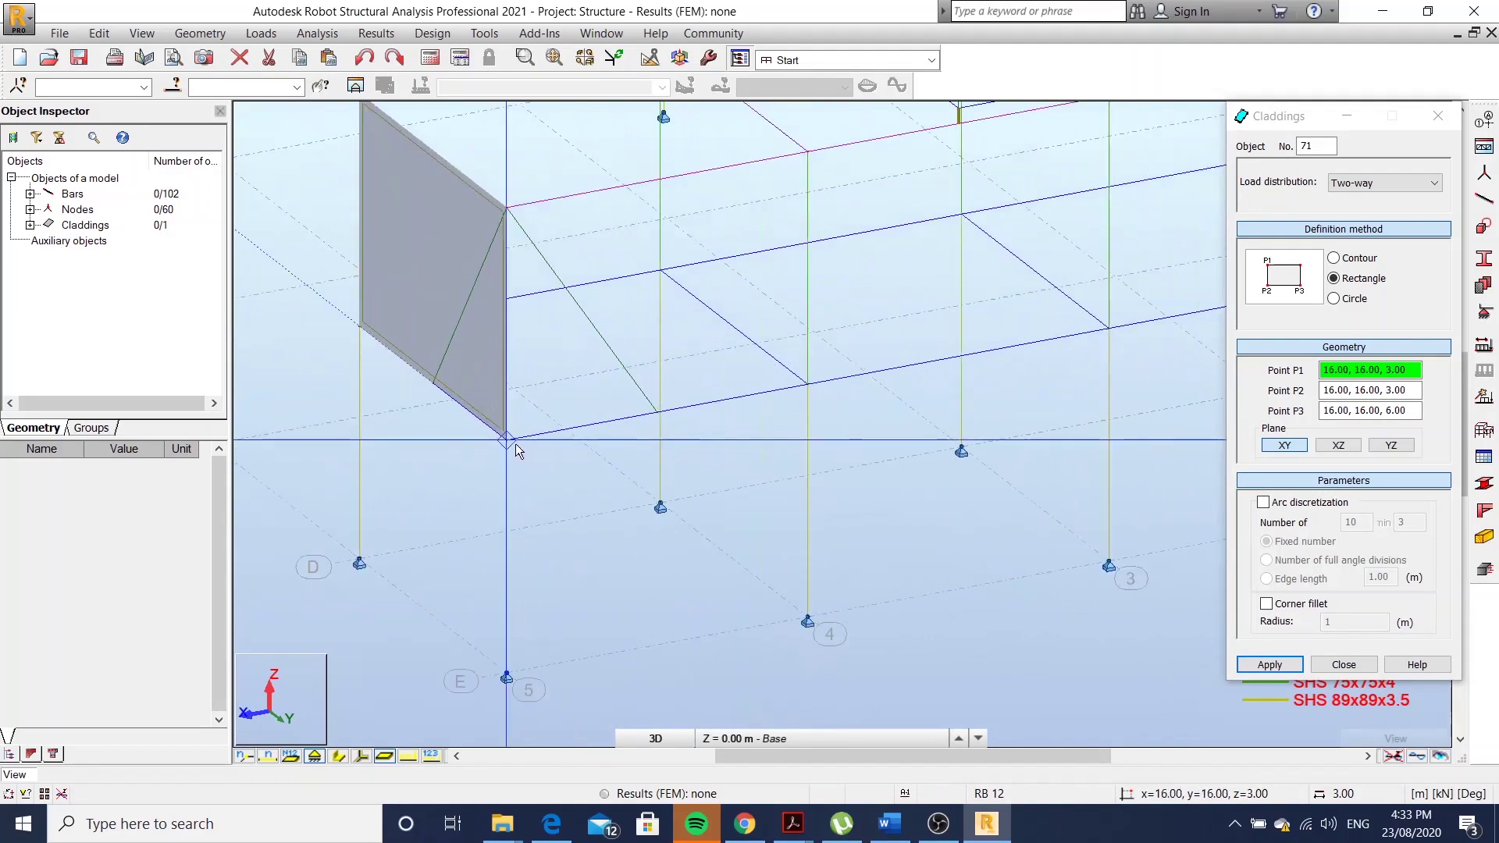
click(507, 441)
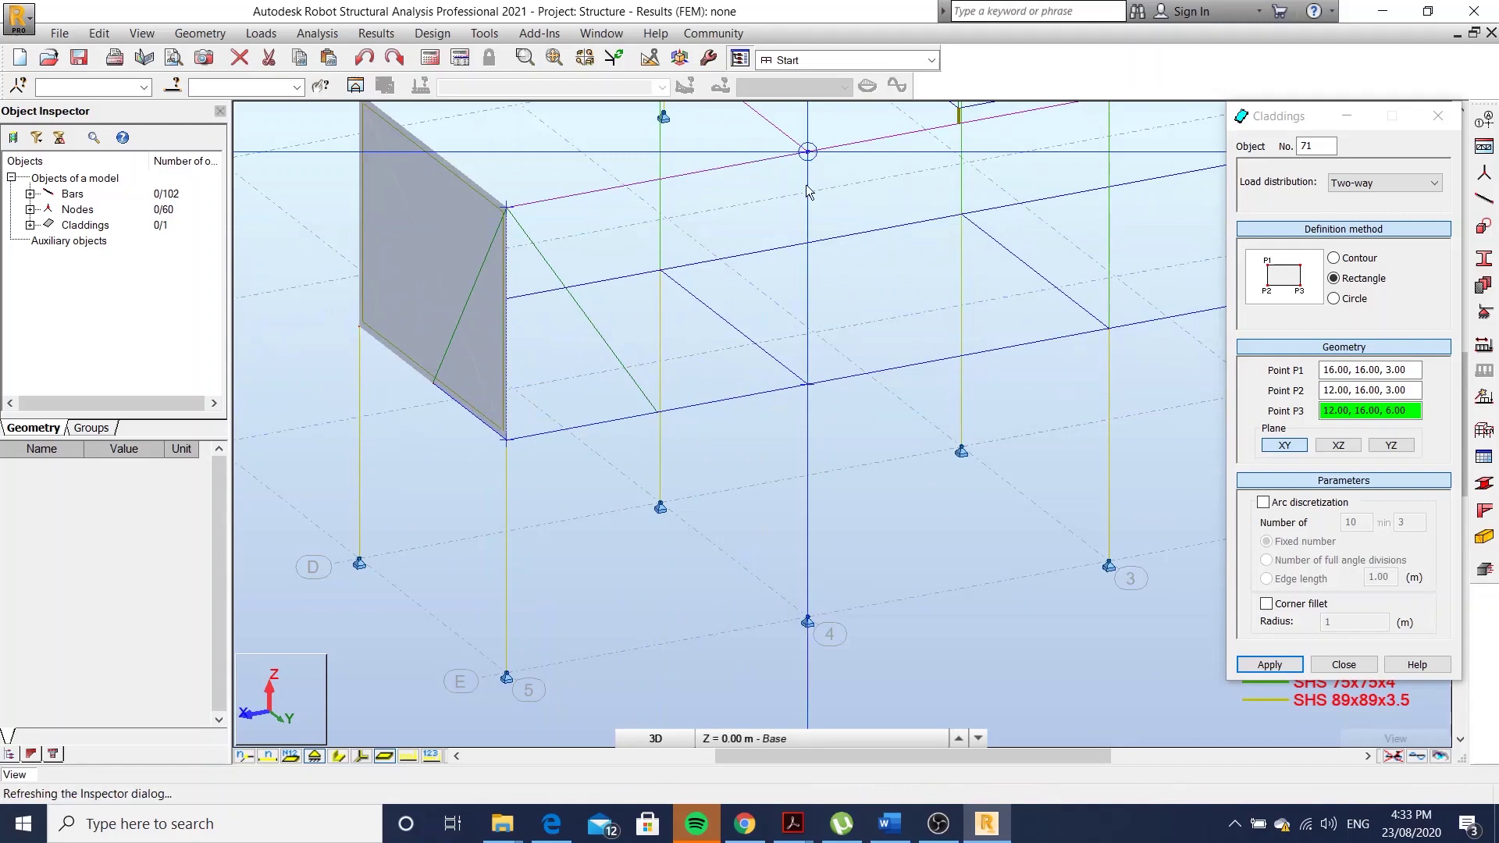
click(659, 179)
shift+middle_drag(660, 179, 547, 468)
Clad the remaining y=16 long-side bays from x=16 to x=0, levels 3 to 6
click(544, 498)
click(846, 444)
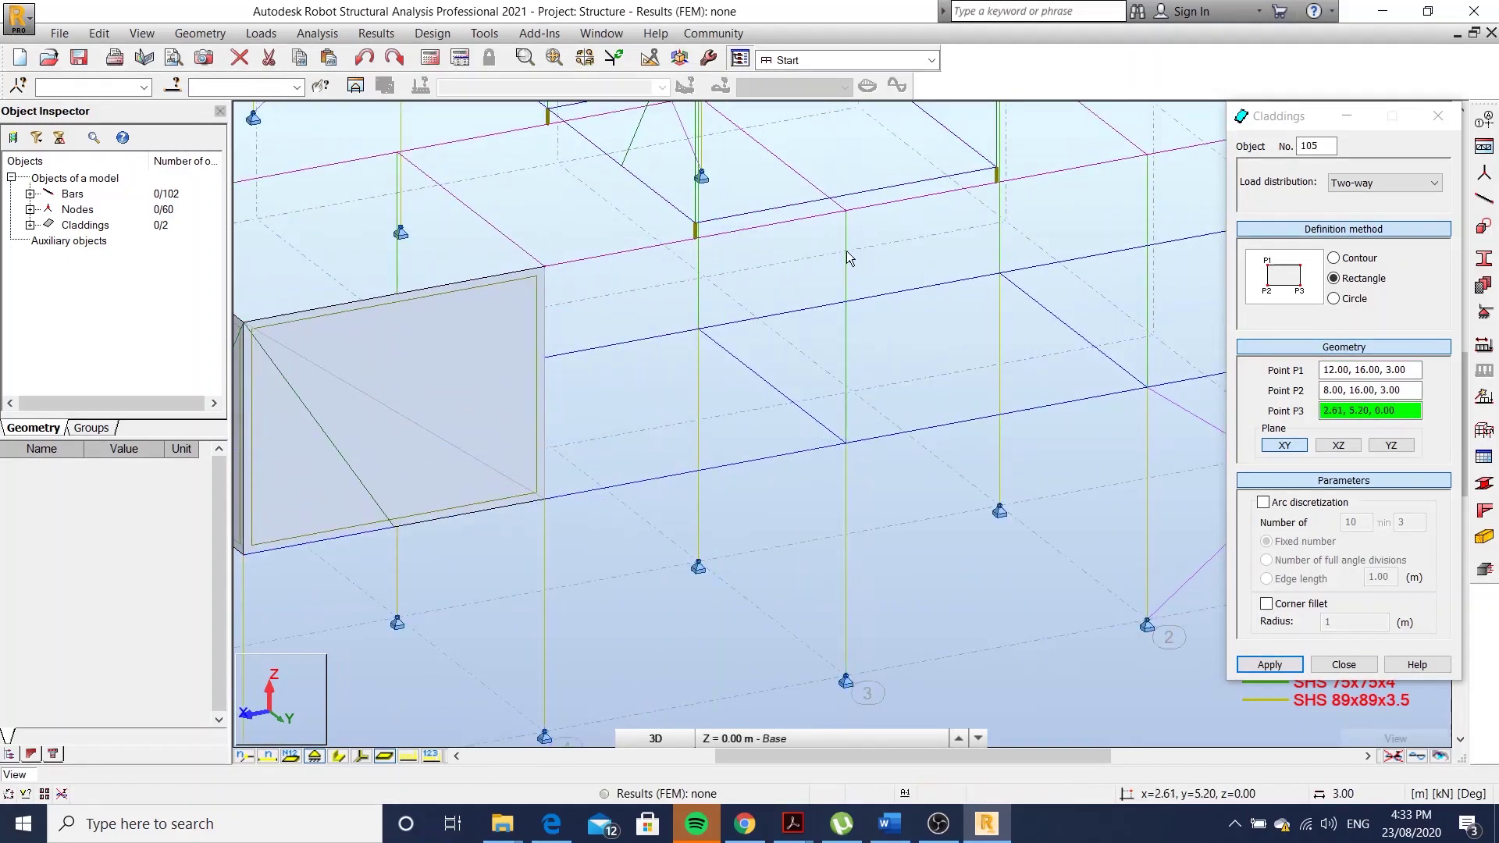
click(845, 209)
shift+middle_drag(845, 209, 746, 580)
scroll(746, 579, up, 2)
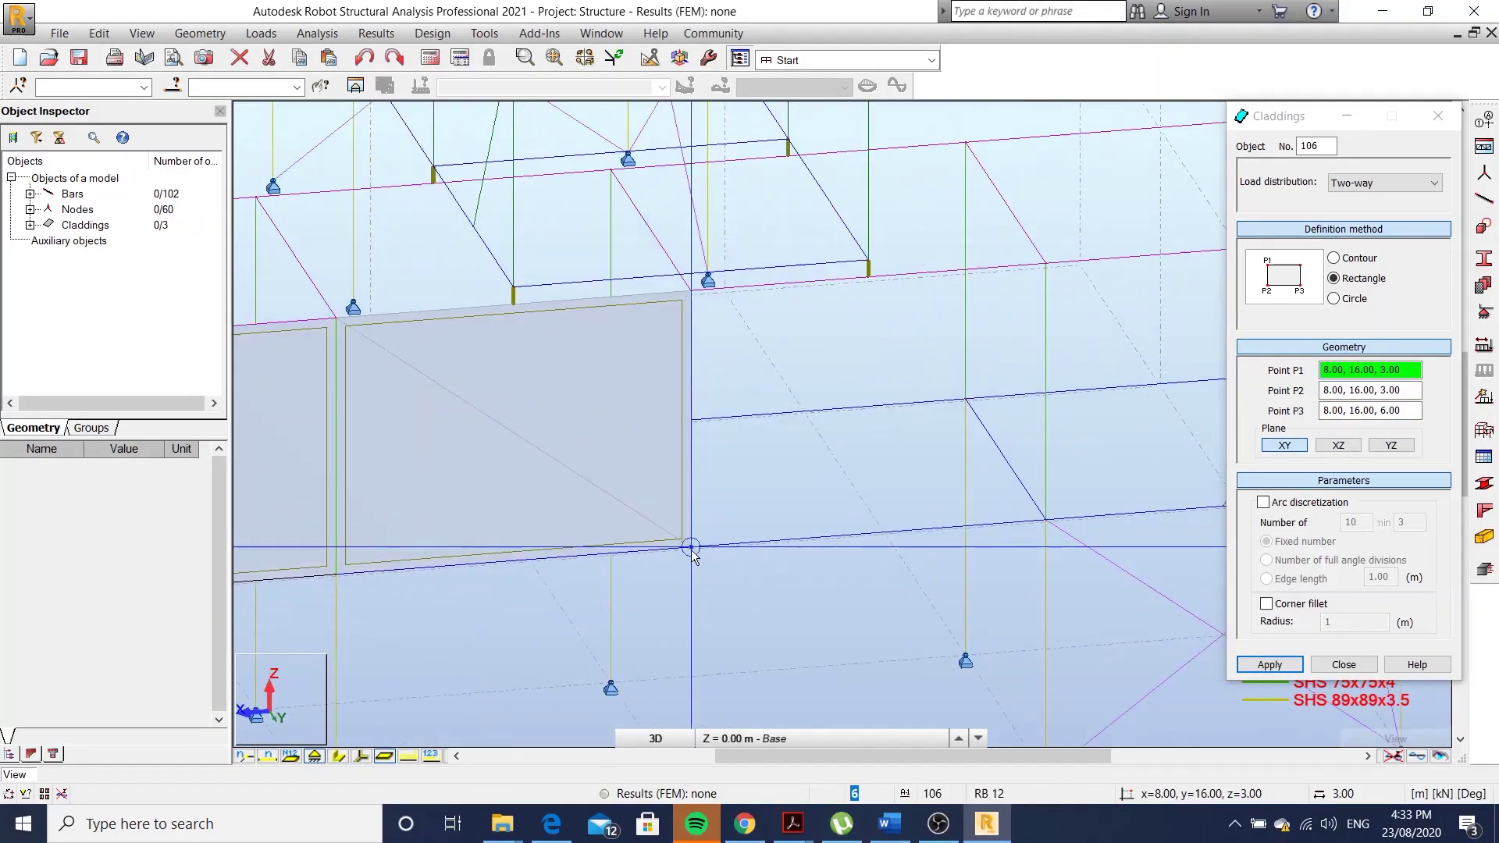
click(690, 549)
click(1046, 519)
middle_drag(987, 293, 645, 329)
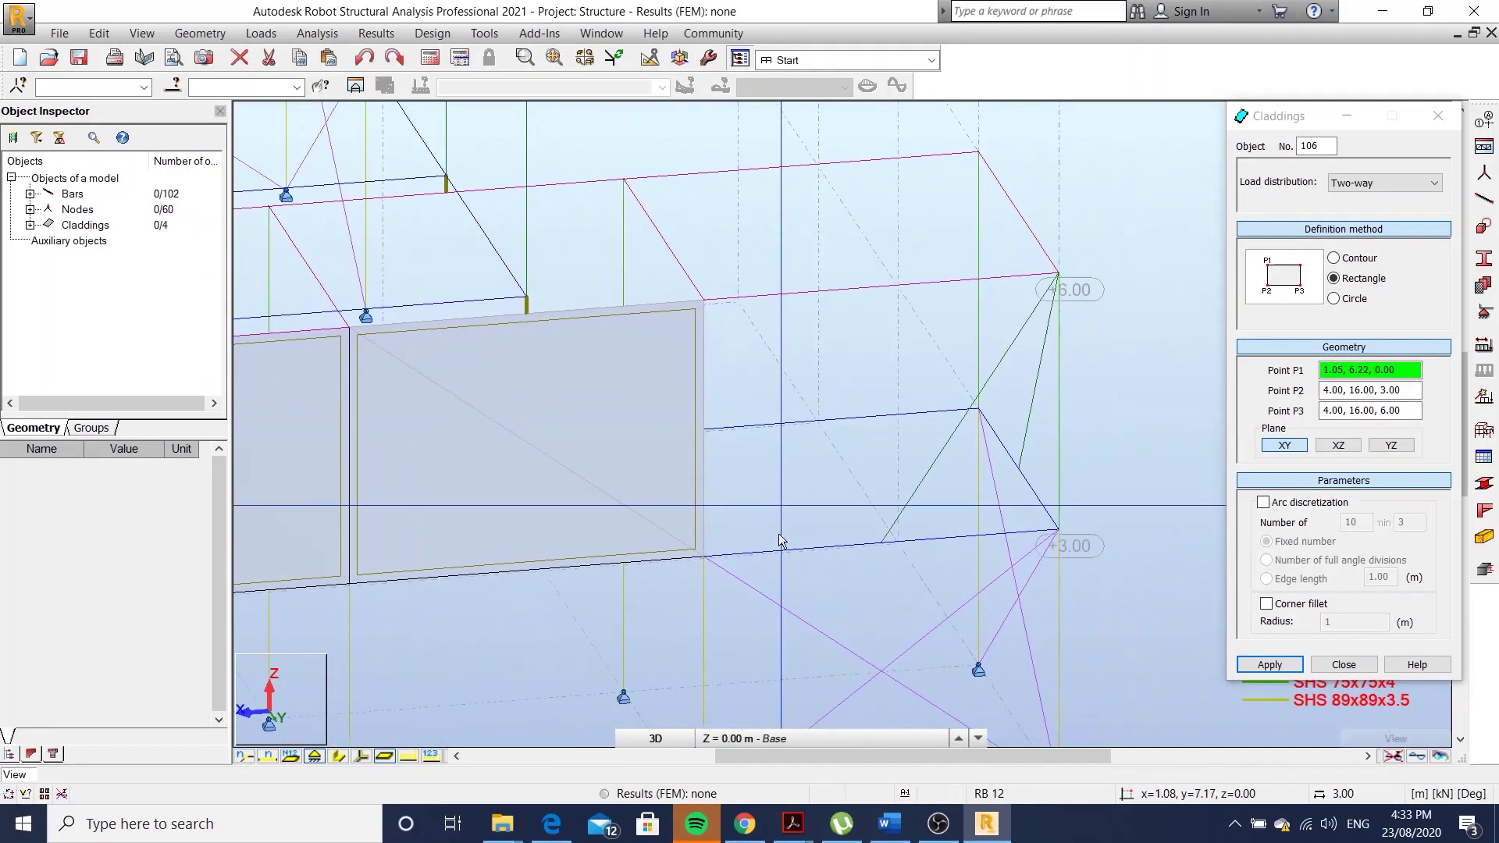
click(705, 556)
click(1058, 530)
click(1060, 302)
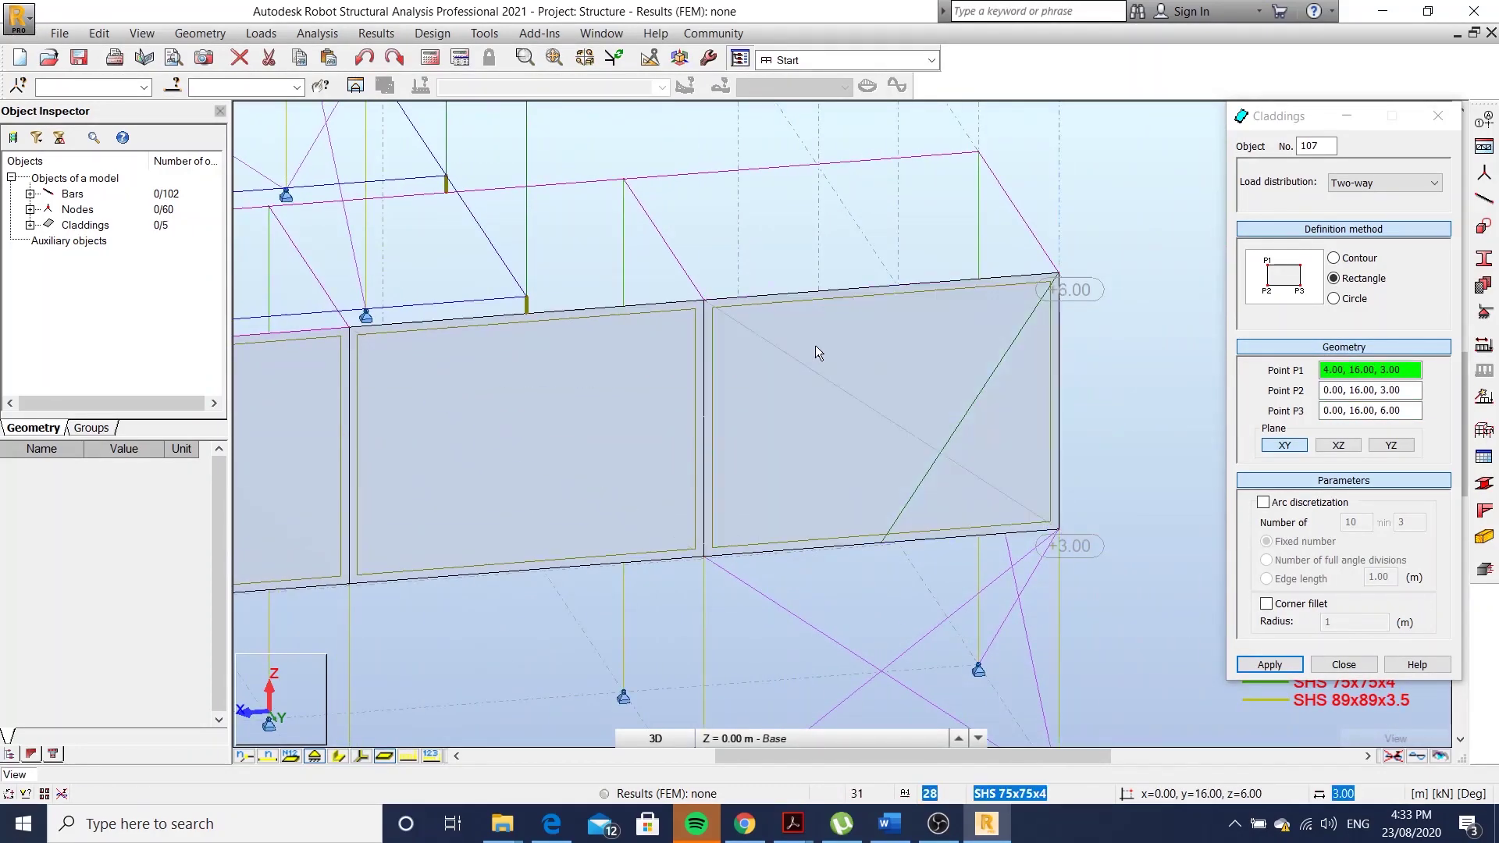
Clad the far end wall at x=0 and the y=12 bays from x=0 to x=8
shift+middle_drag(815, 345, 670, 584)
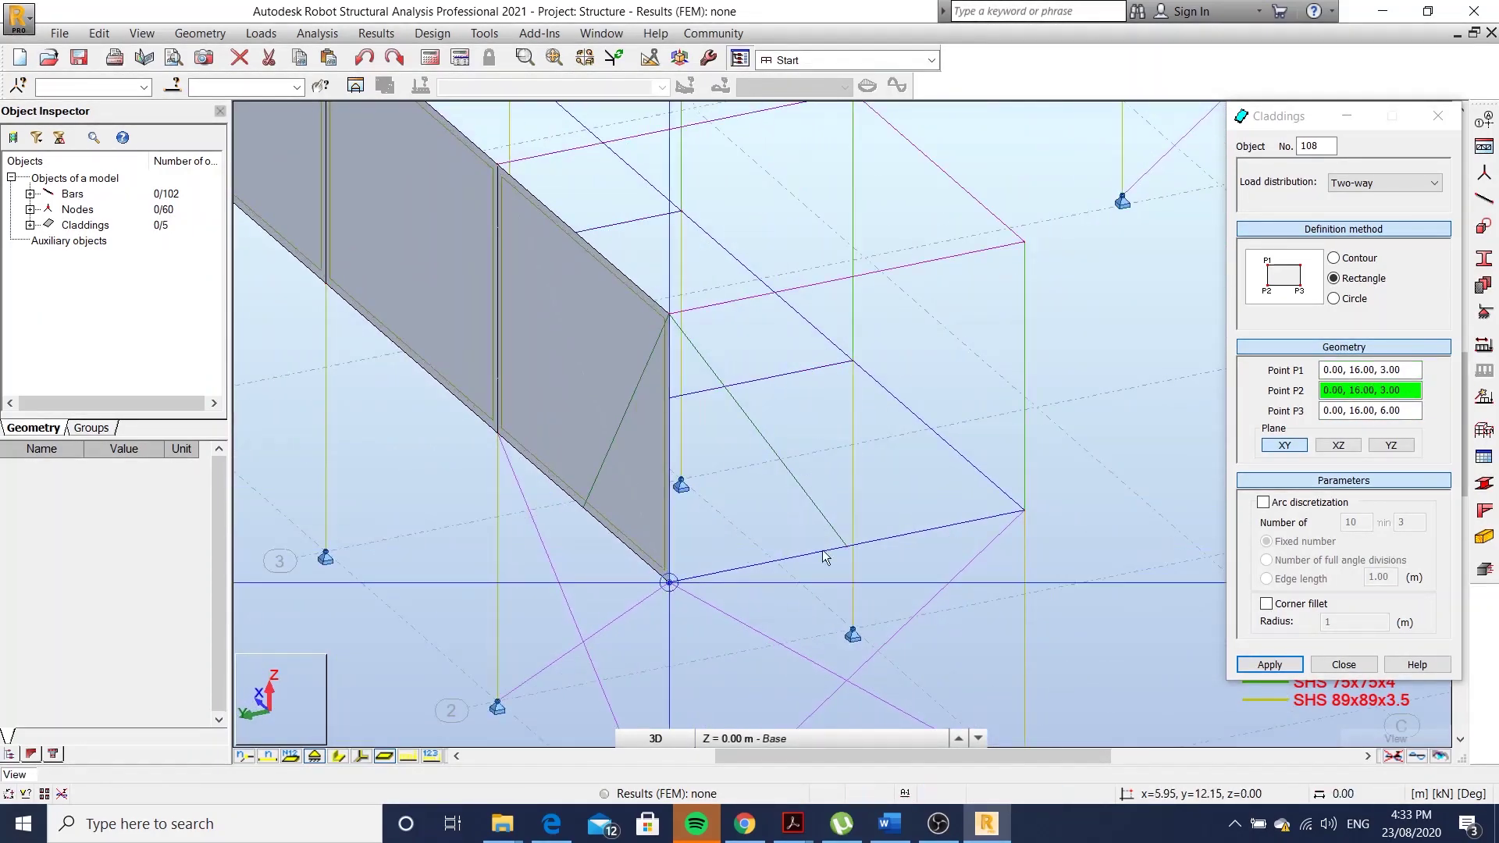
click(827, 555)
click(990, 278)
shift+middle_drag(991, 278, 671, 612)
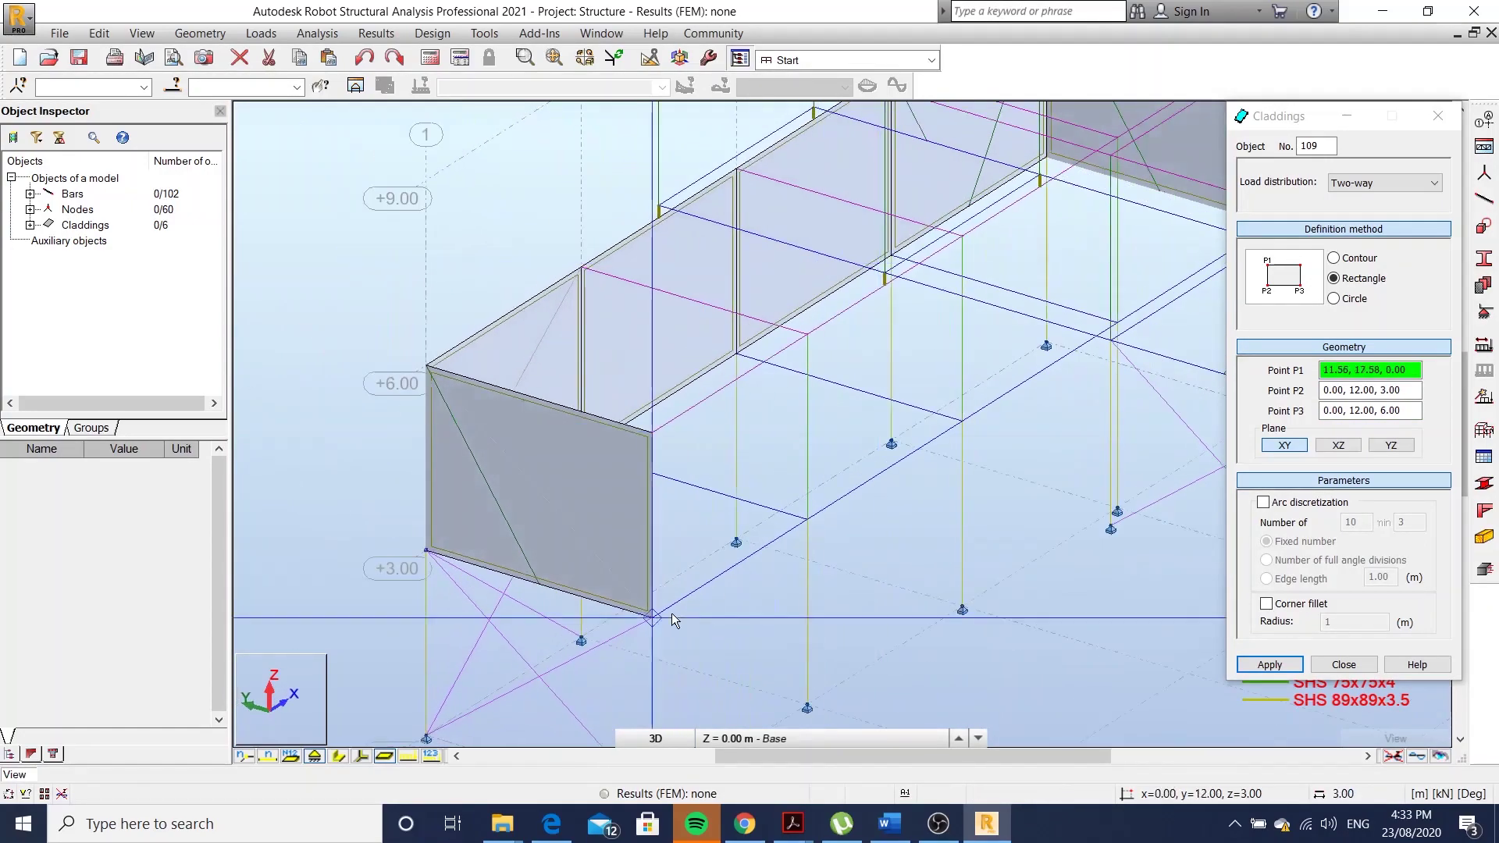
click(652, 616)
click(807, 519)
click(807, 358)
shift+middle_drag(807, 359, 779, 553)
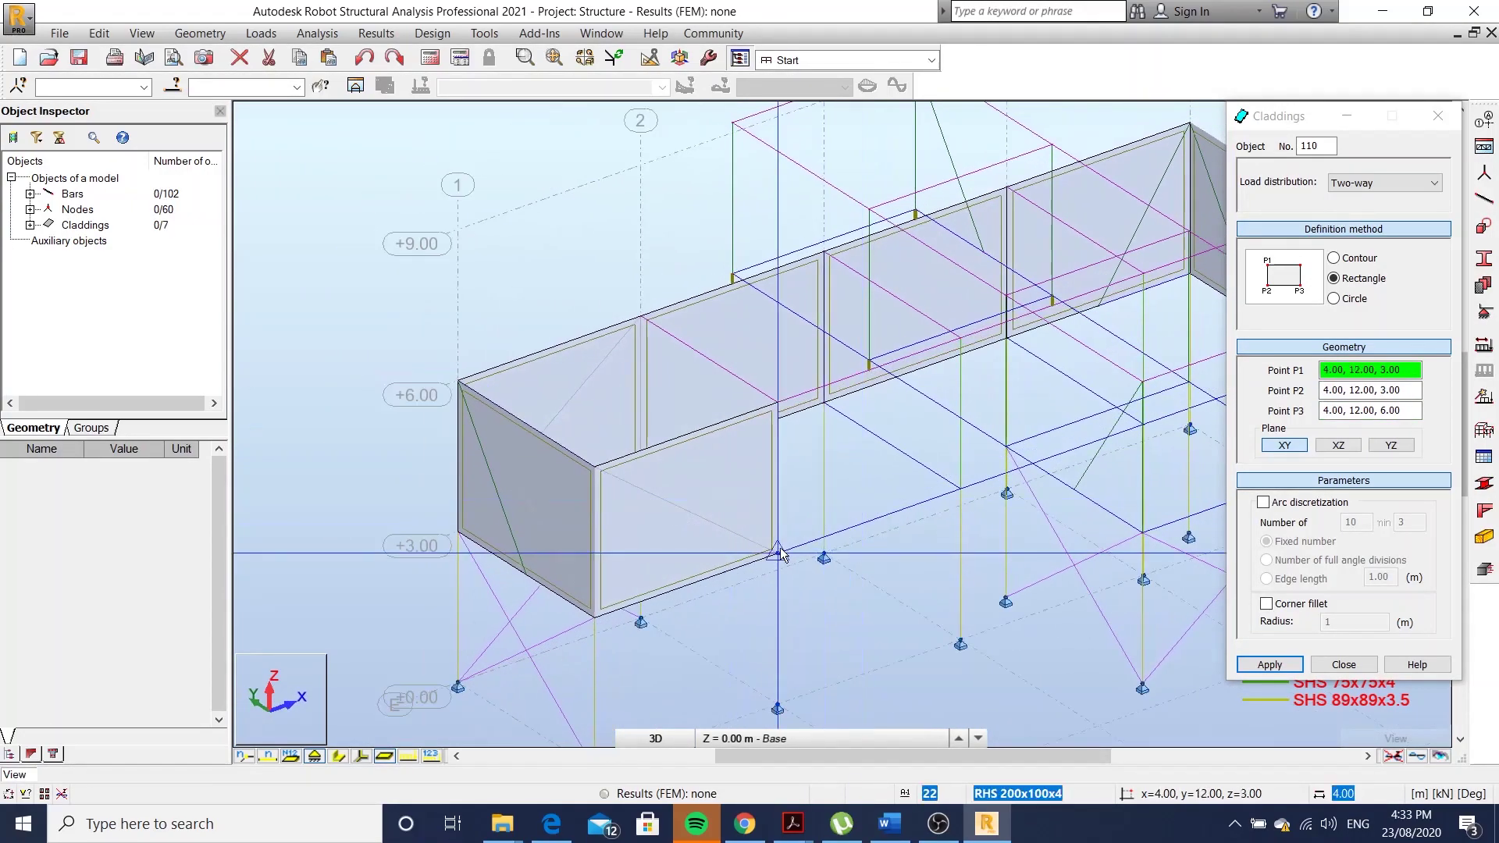
click(779, 553)
click(961, 487)
mouse_move(964, 361)
shift+middle_down()
mouse_move(839, 348)
mouse_move(880, 461)
mouse_move(949, 435)
shift+middle_up()
click(839, 349)
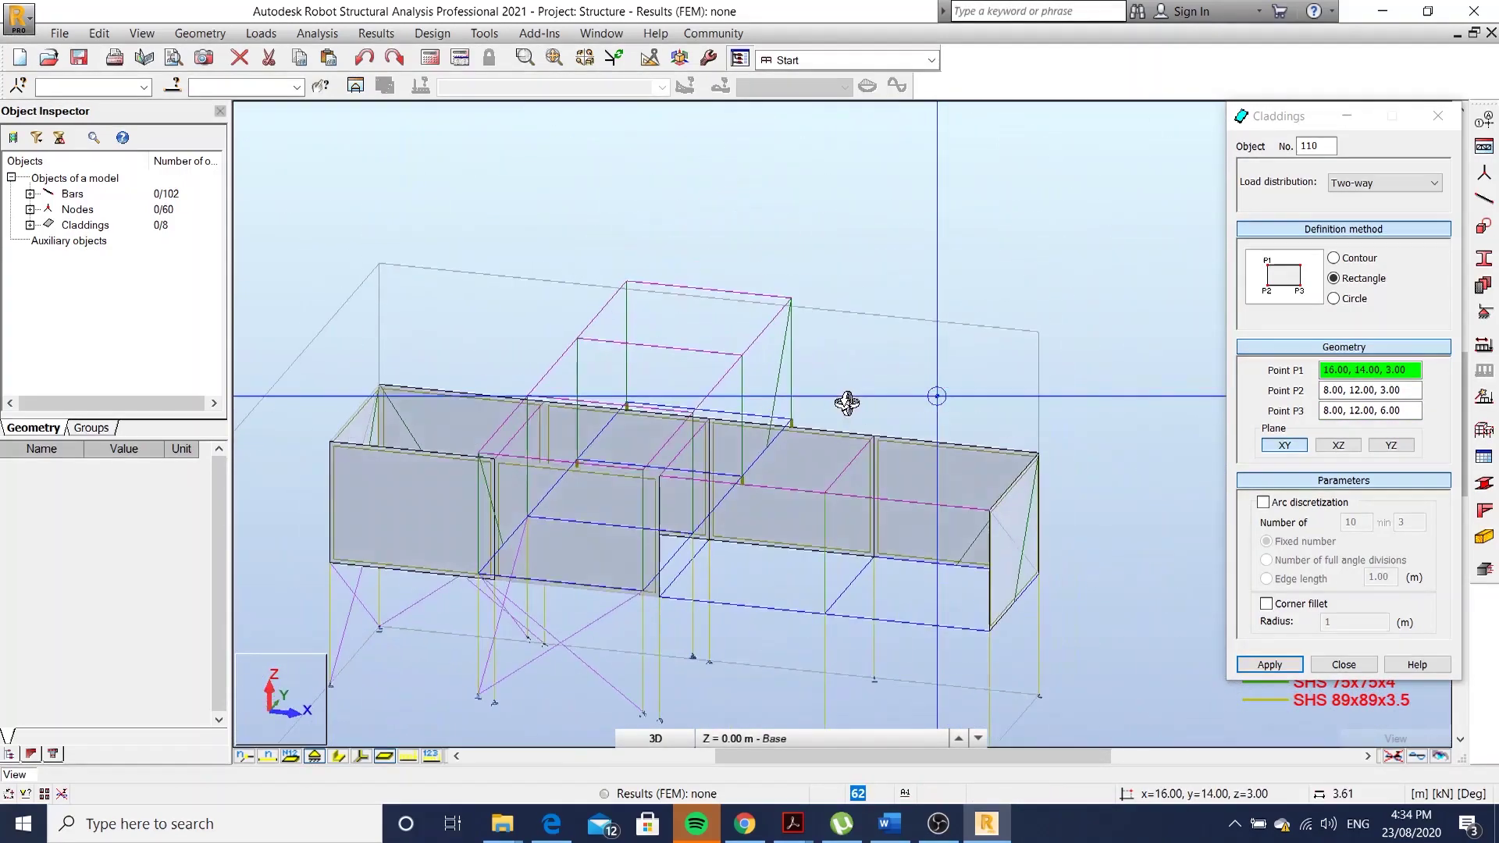
Clad the last y=12 bays between x=8 and x=16, completing ten wall panels
click(949, 435)
click(859, 414)
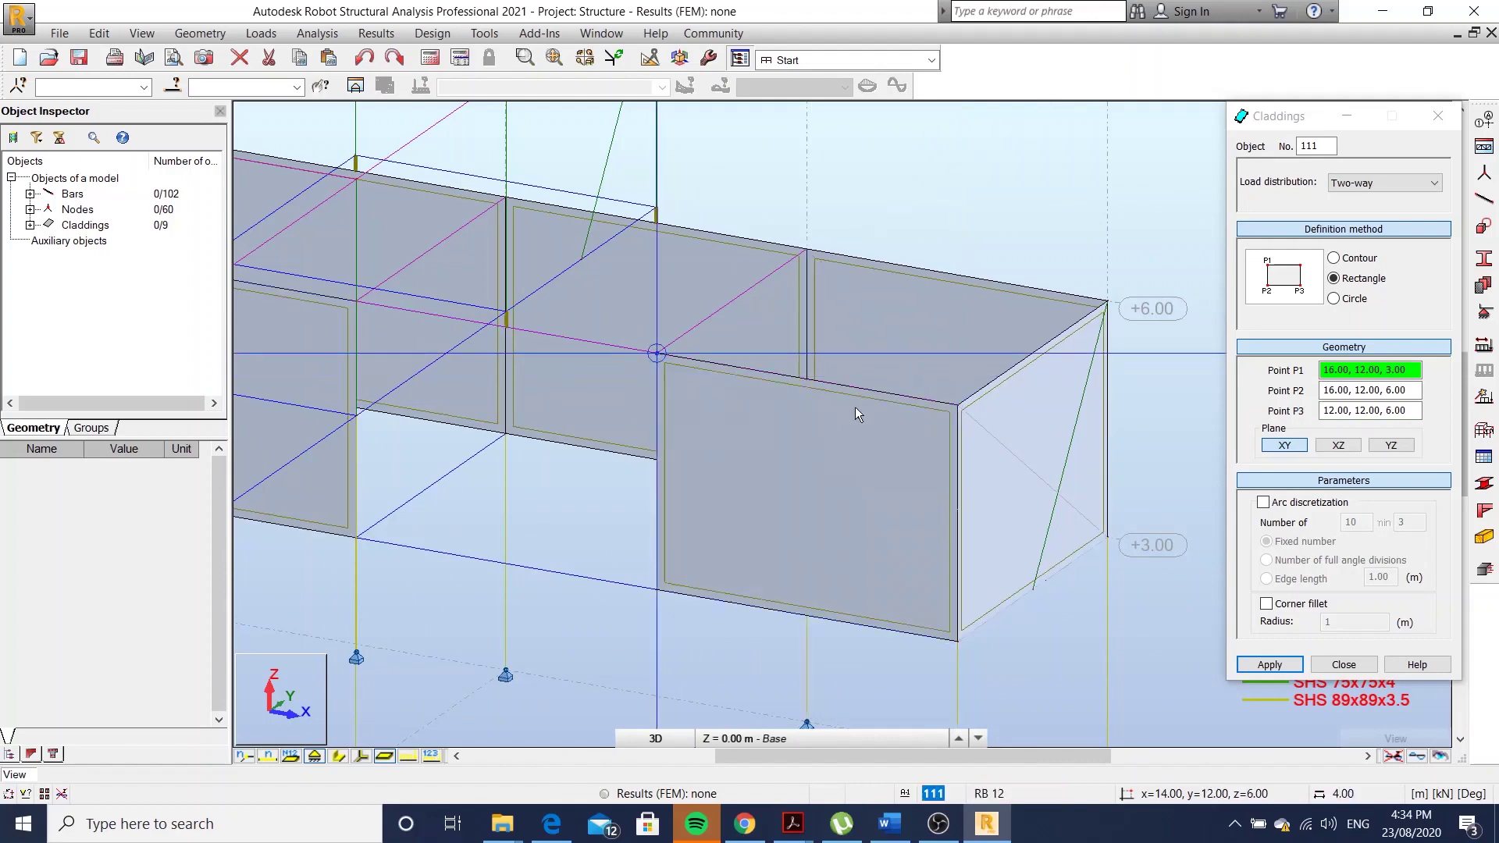
scroll(859, 414, down, 3)
scroll(815, 568, up, 3)
click(815, 568)
click(816, 308)
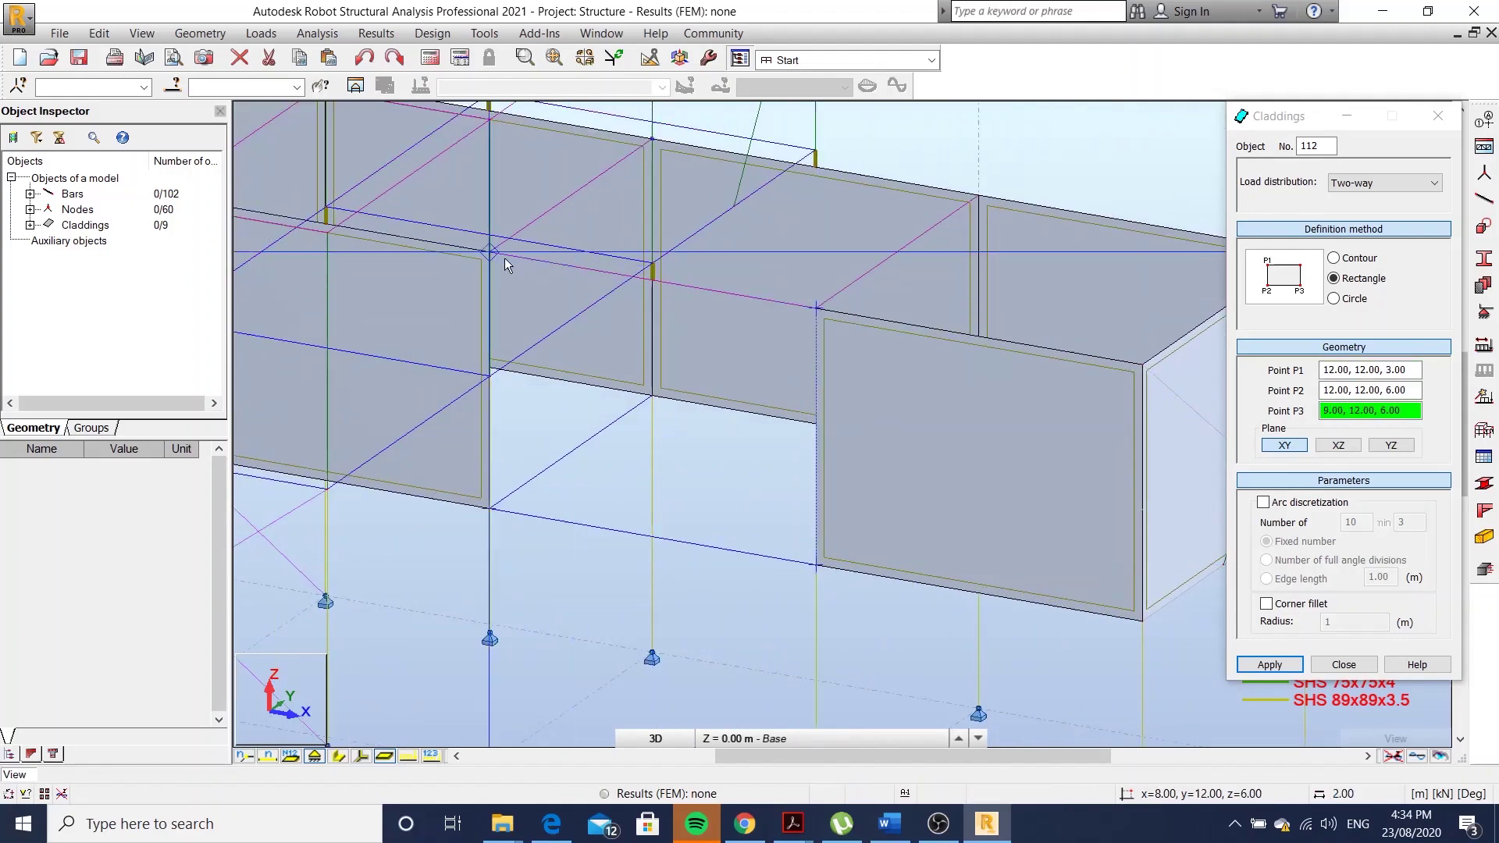
click(668, 273)
mouse_move(668, 273)
shift+middle_down()
mouse_move(790, 373)
mouse_move(982, 306)
shift+middle_up()
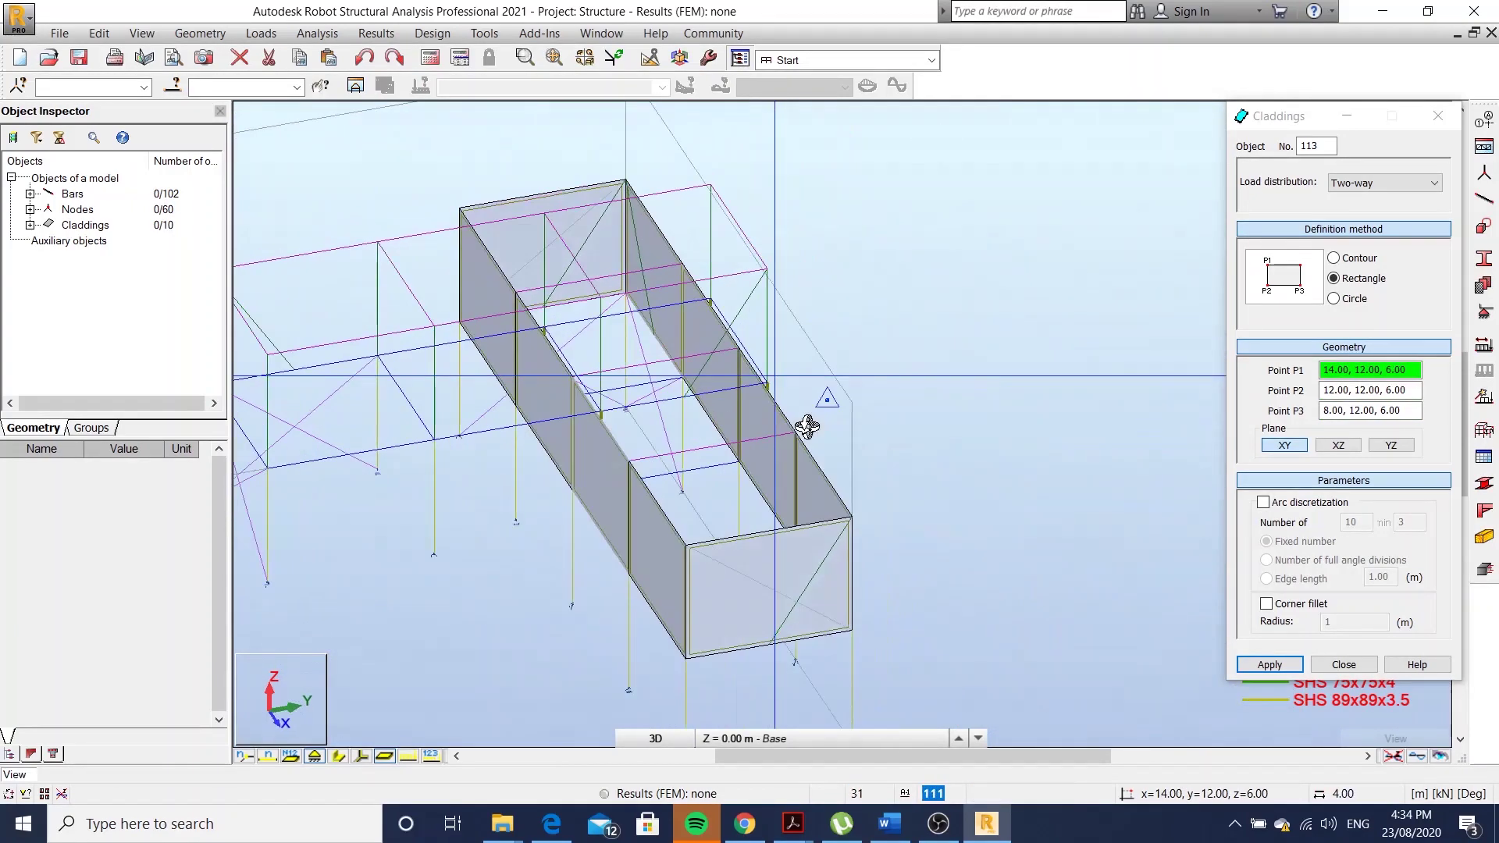
scroll(982, 306, down, 3)
Select the cladded wing with its bars and isolate it in a separate editing view
right_click(982, 306)
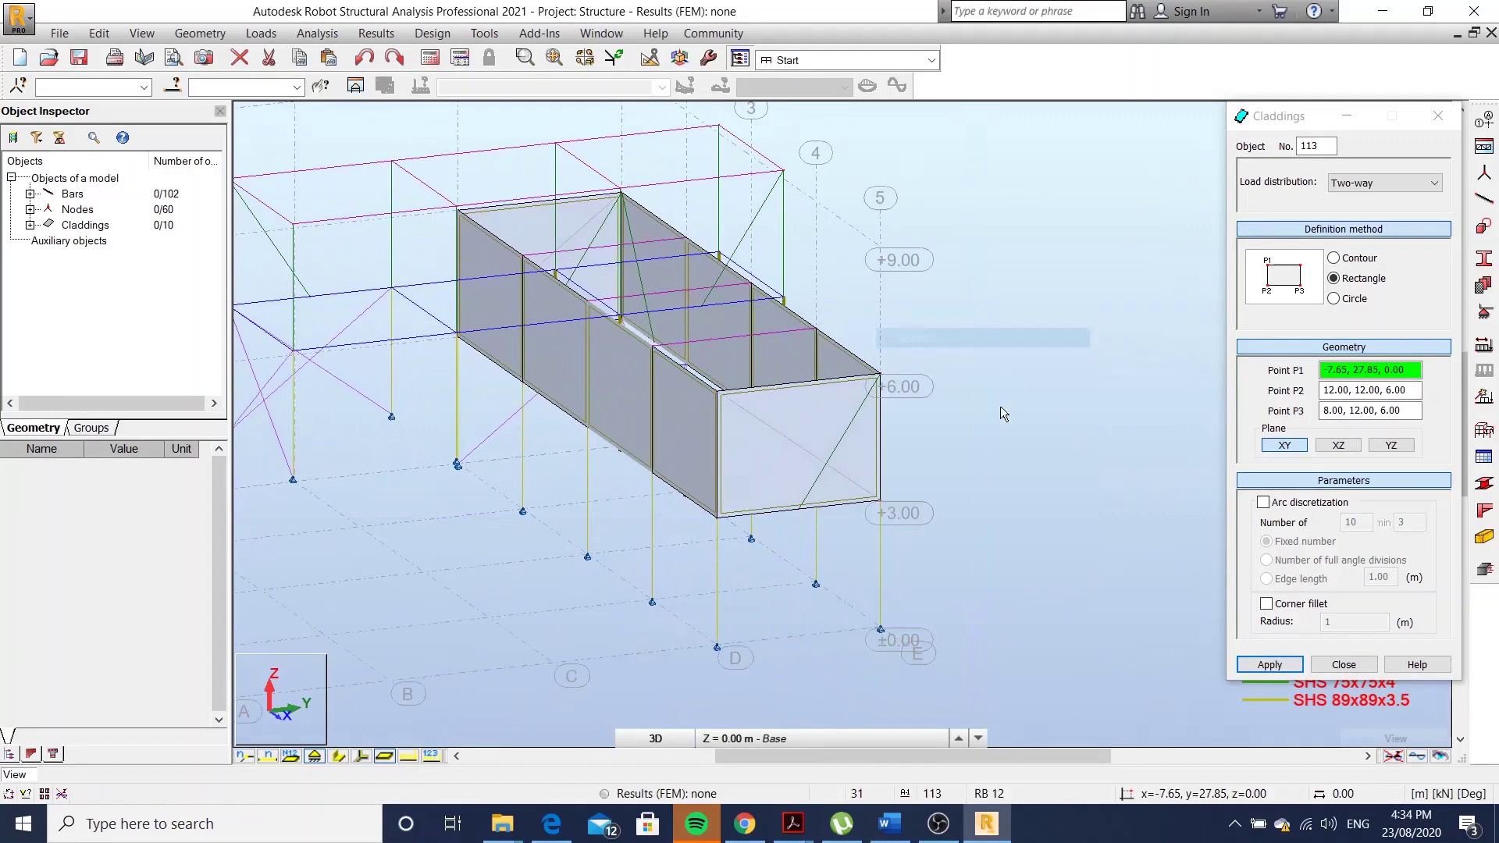
shift+middle_drag(1000, 406, 957, 464)
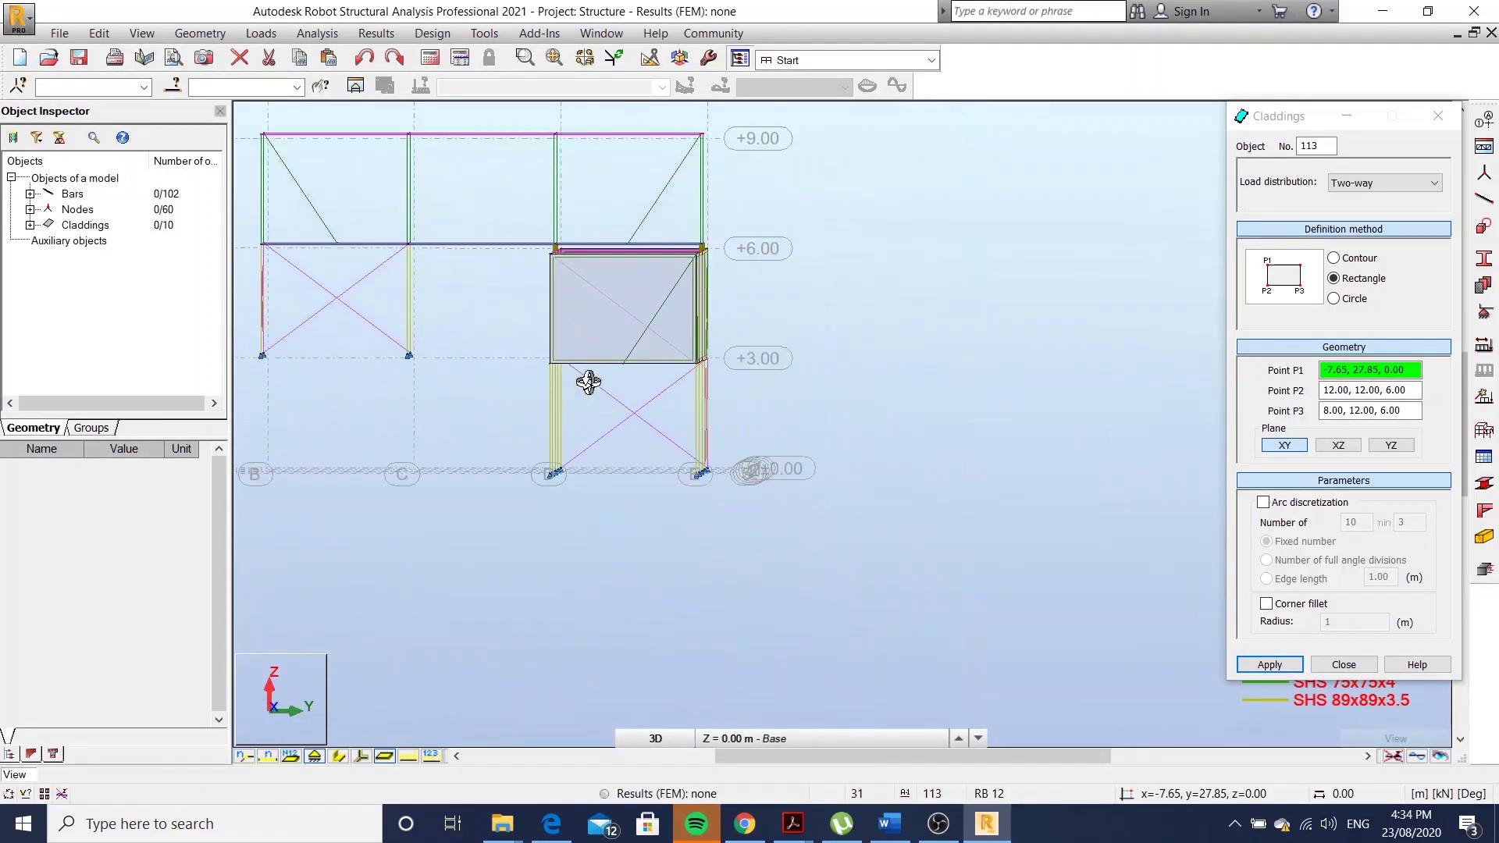
drag(759, 404, 809, 425)
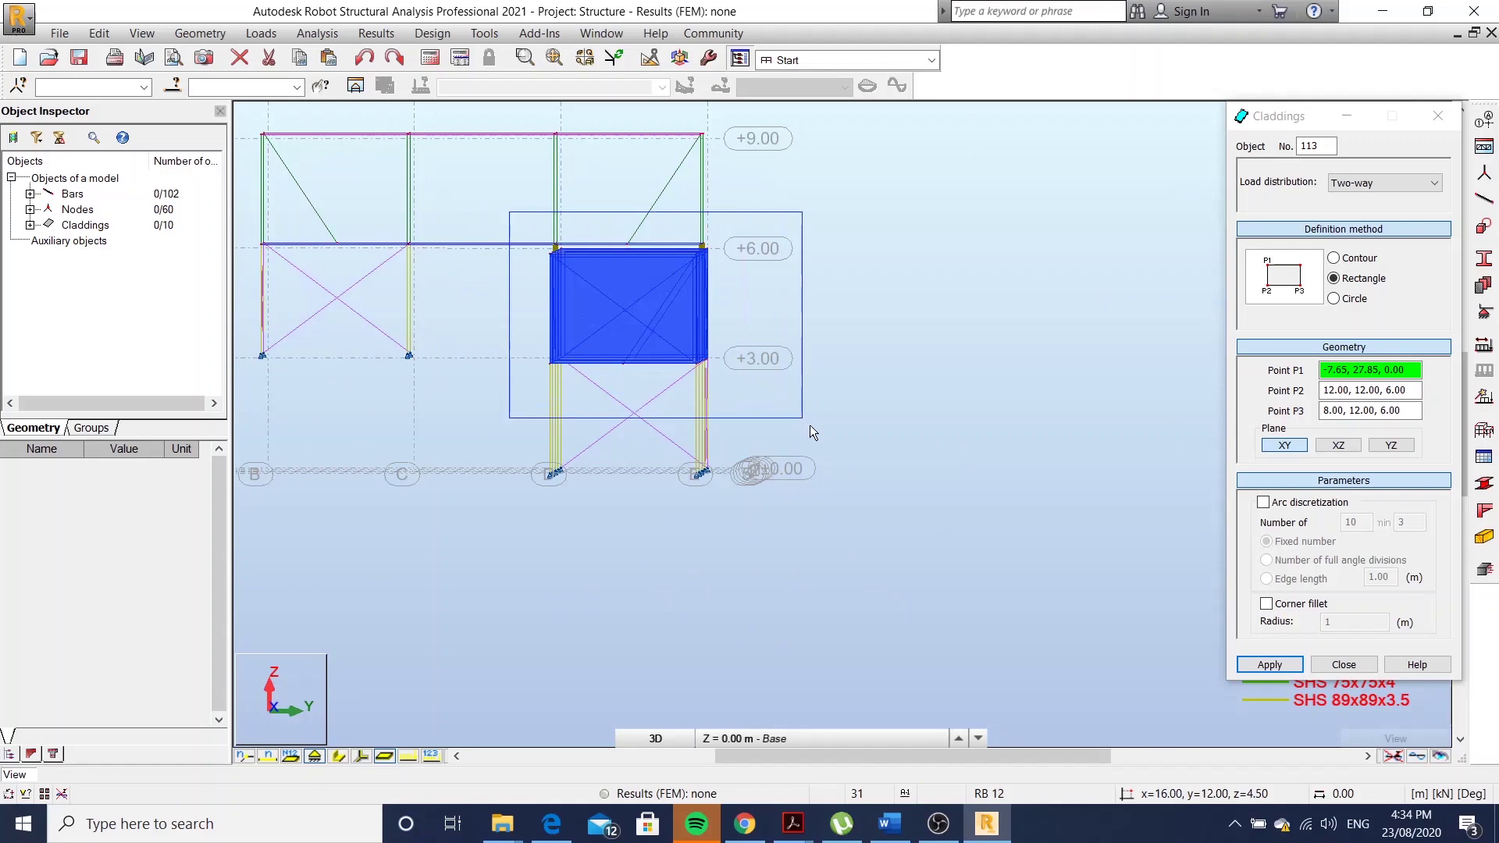
click(358, 92)
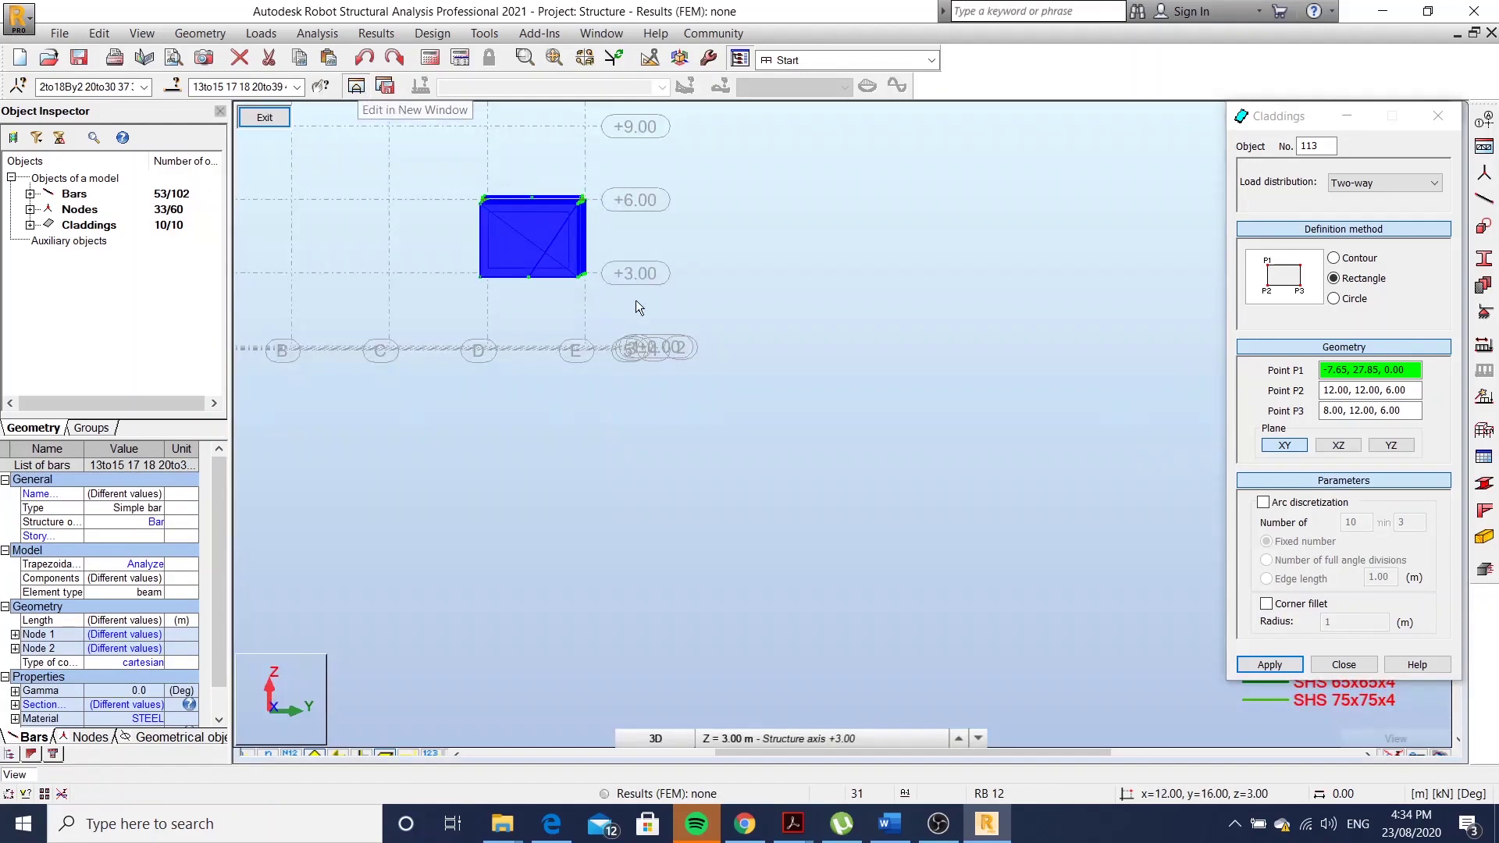
shift+middle_drag(636, 299, 666, 332)
scroll(734, 335, up, 5)
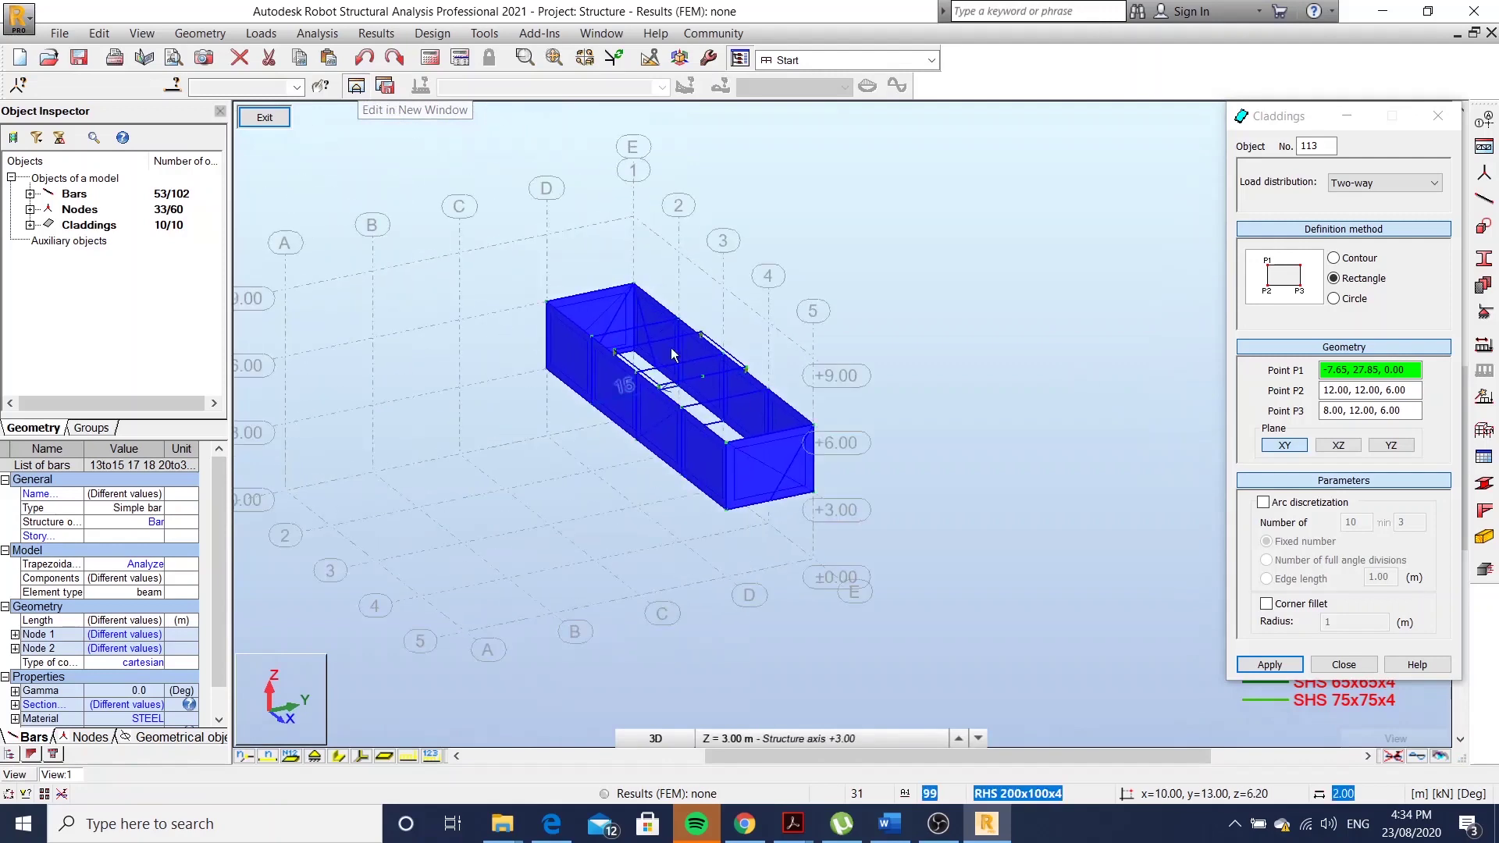
Clear the selection and clad the successive roof bays of the isolated module
click(921, 282)
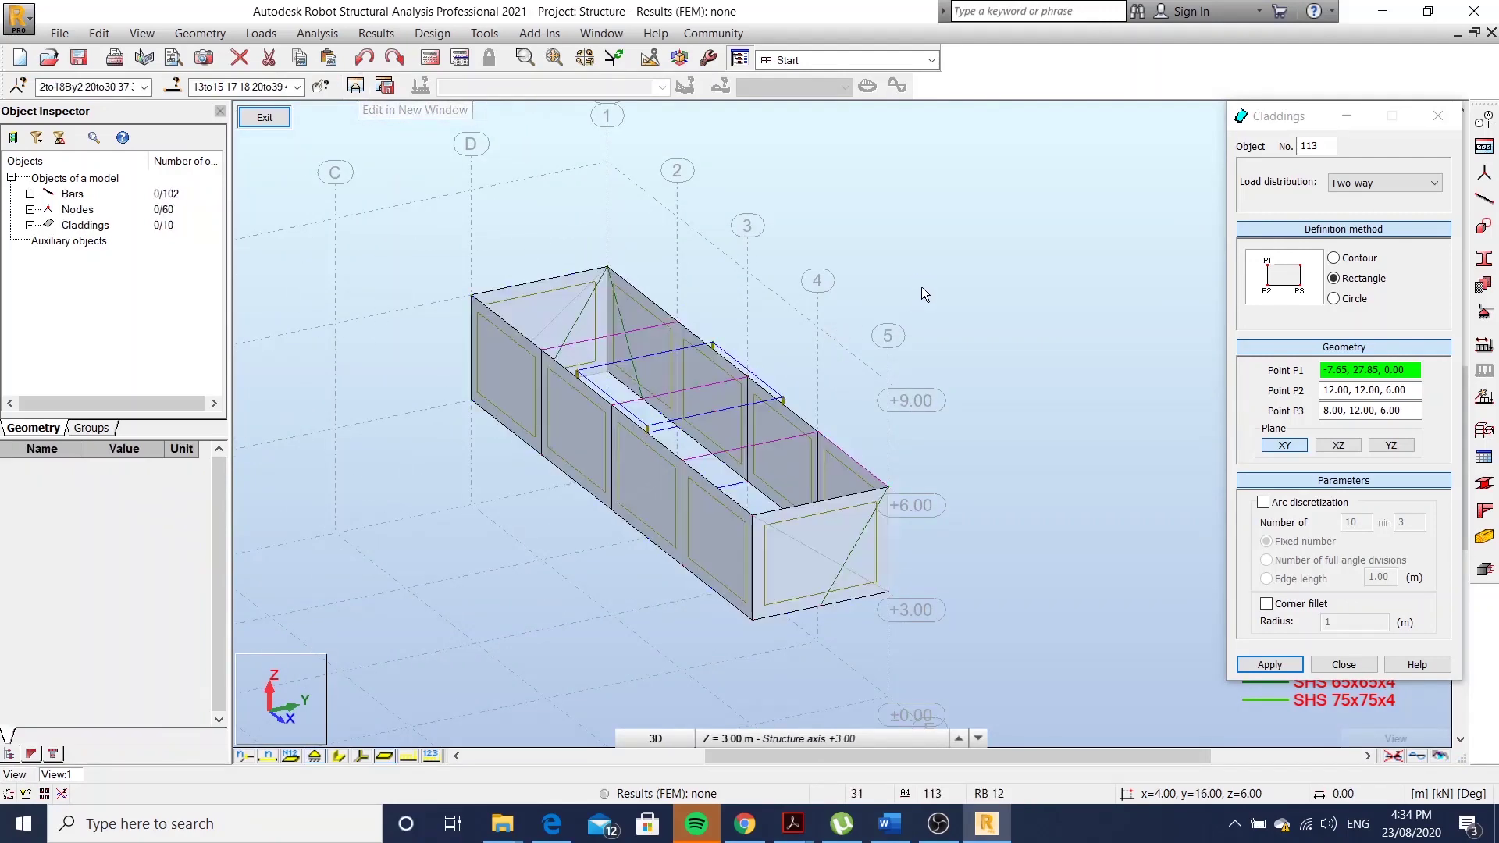
scroll(673, 443, up, 2)
shift+middle_drag(673, 443, 822, 449)
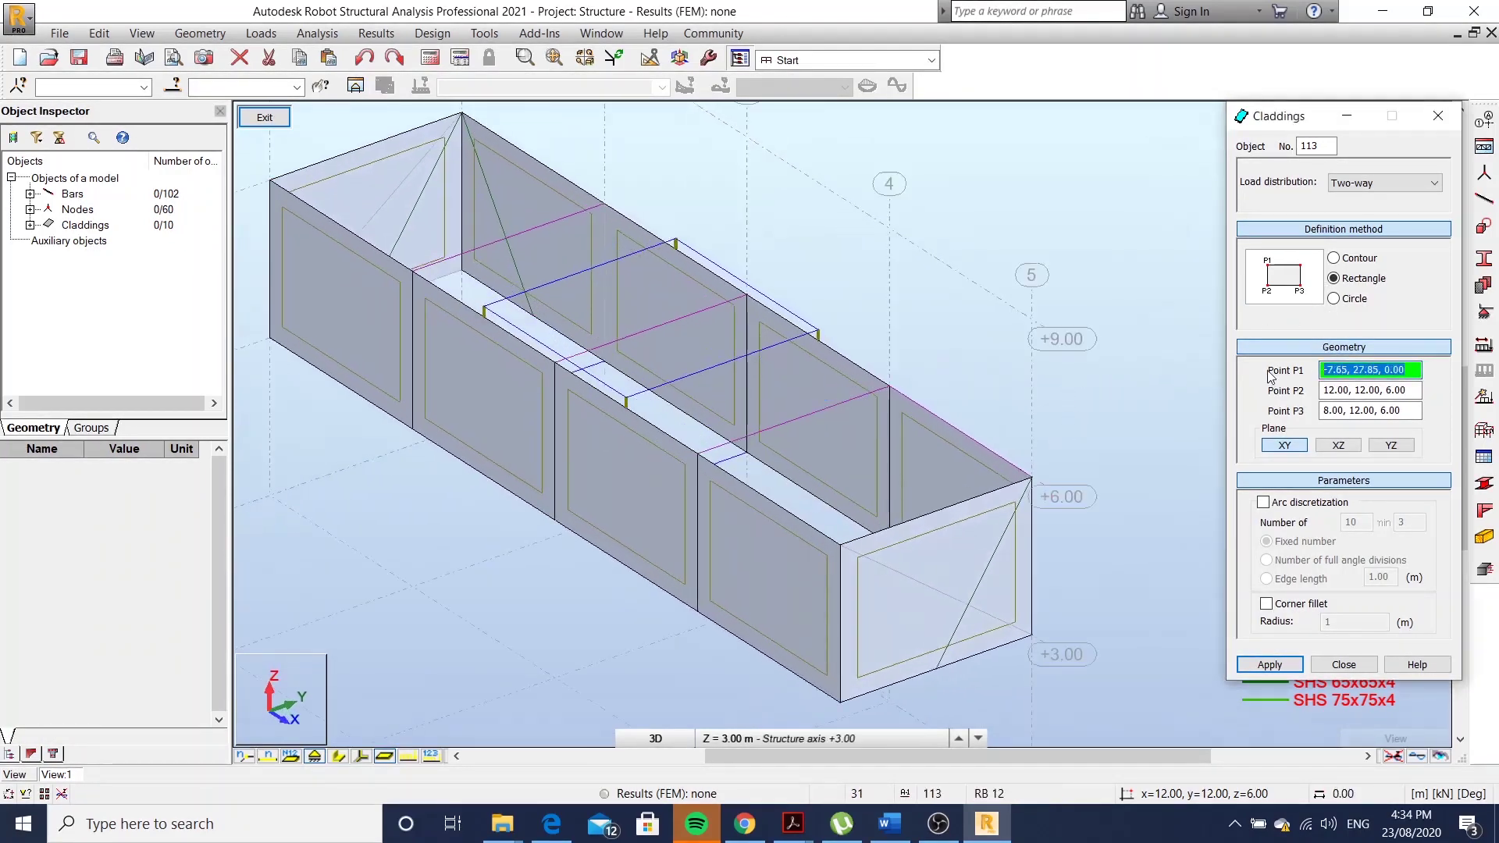
click(844, 546)
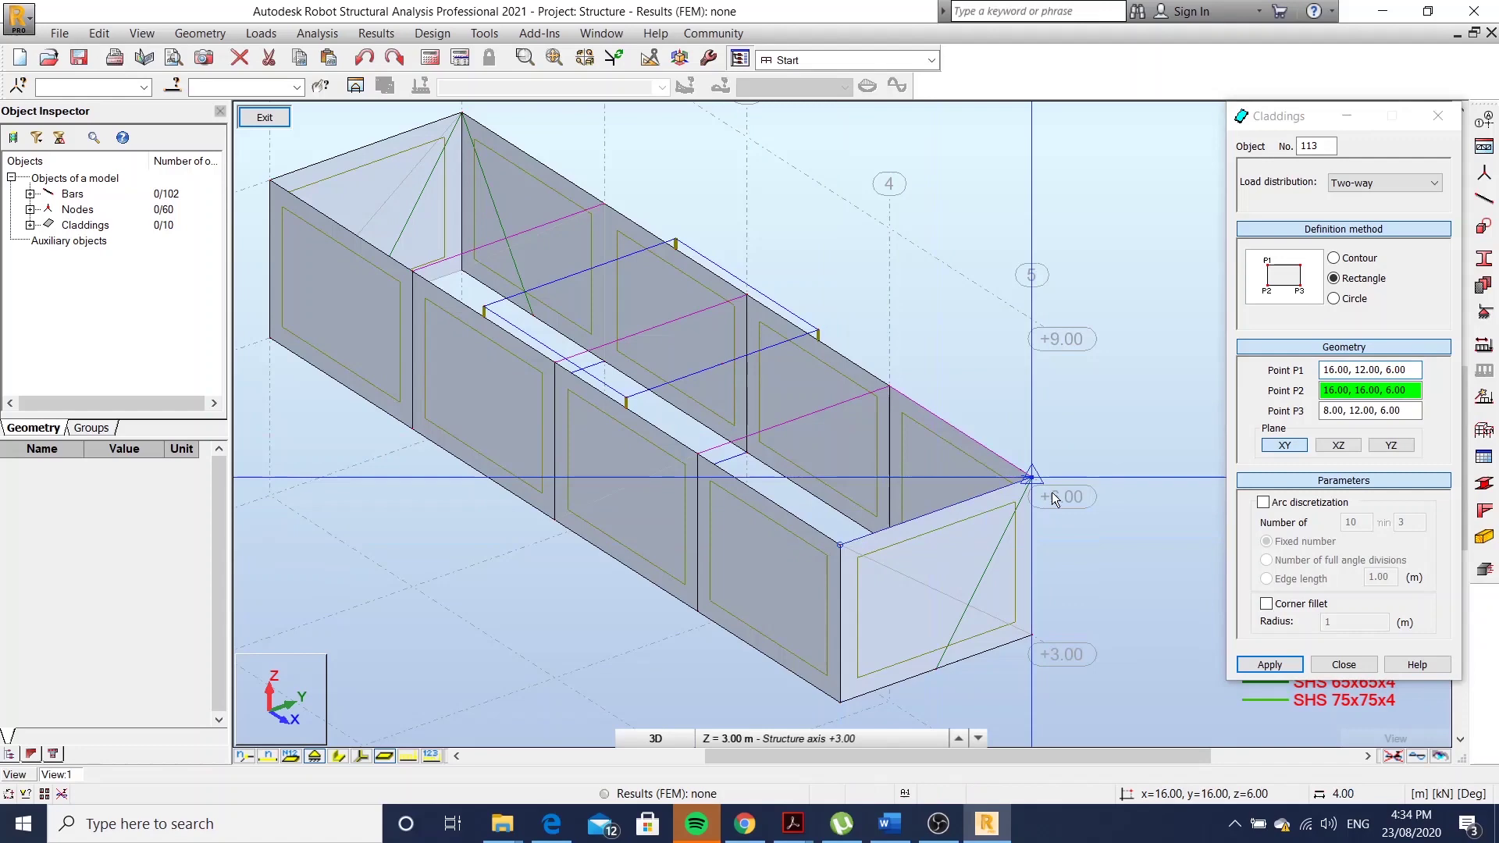
click(890, 388)
scroll(774, 392, up, 5)
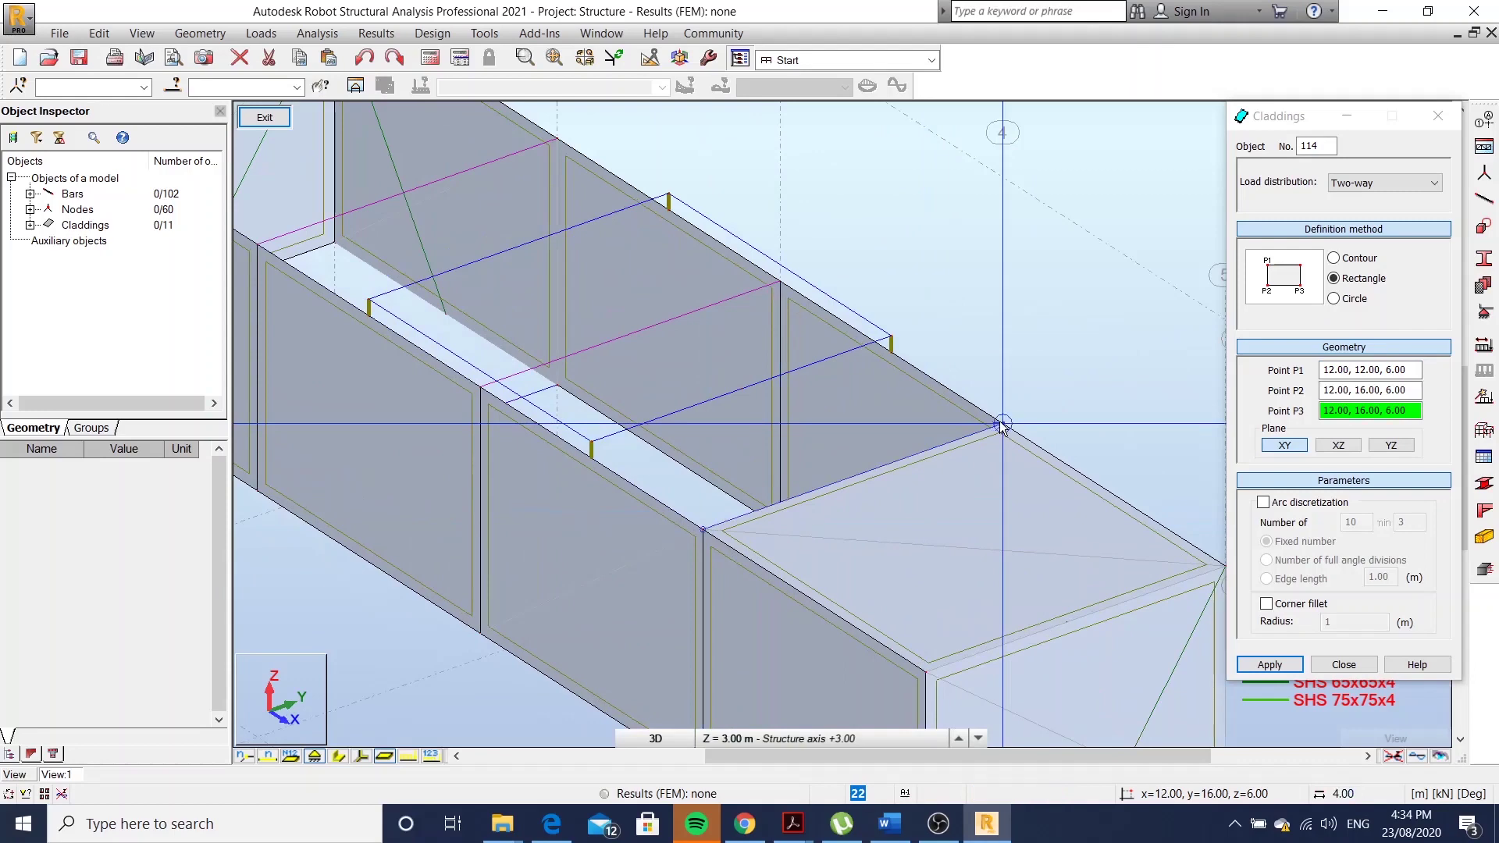
click(781, 284)
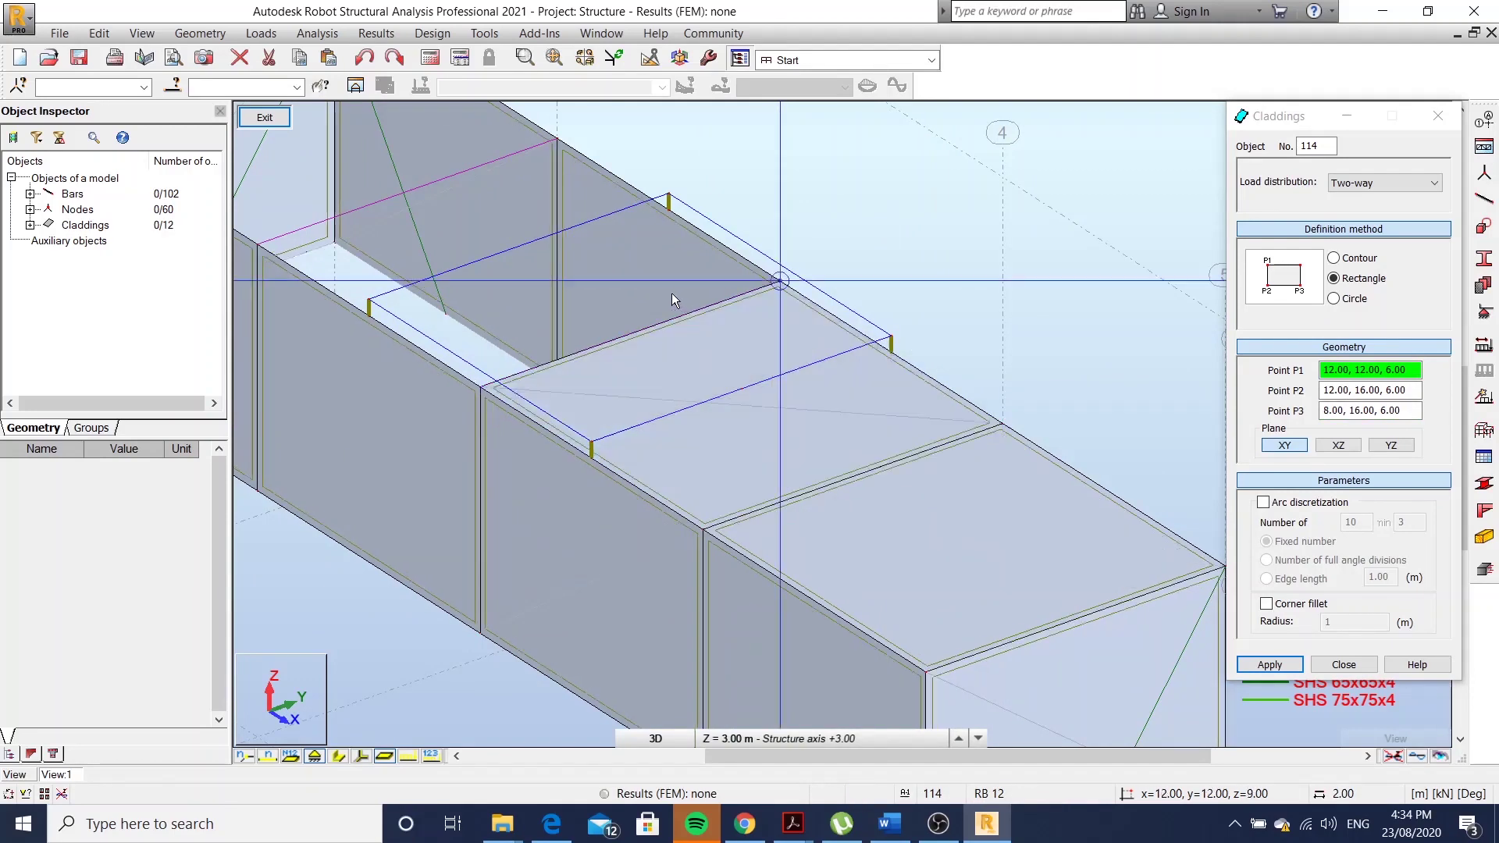
middle_drag(672, 292, 862, 422)
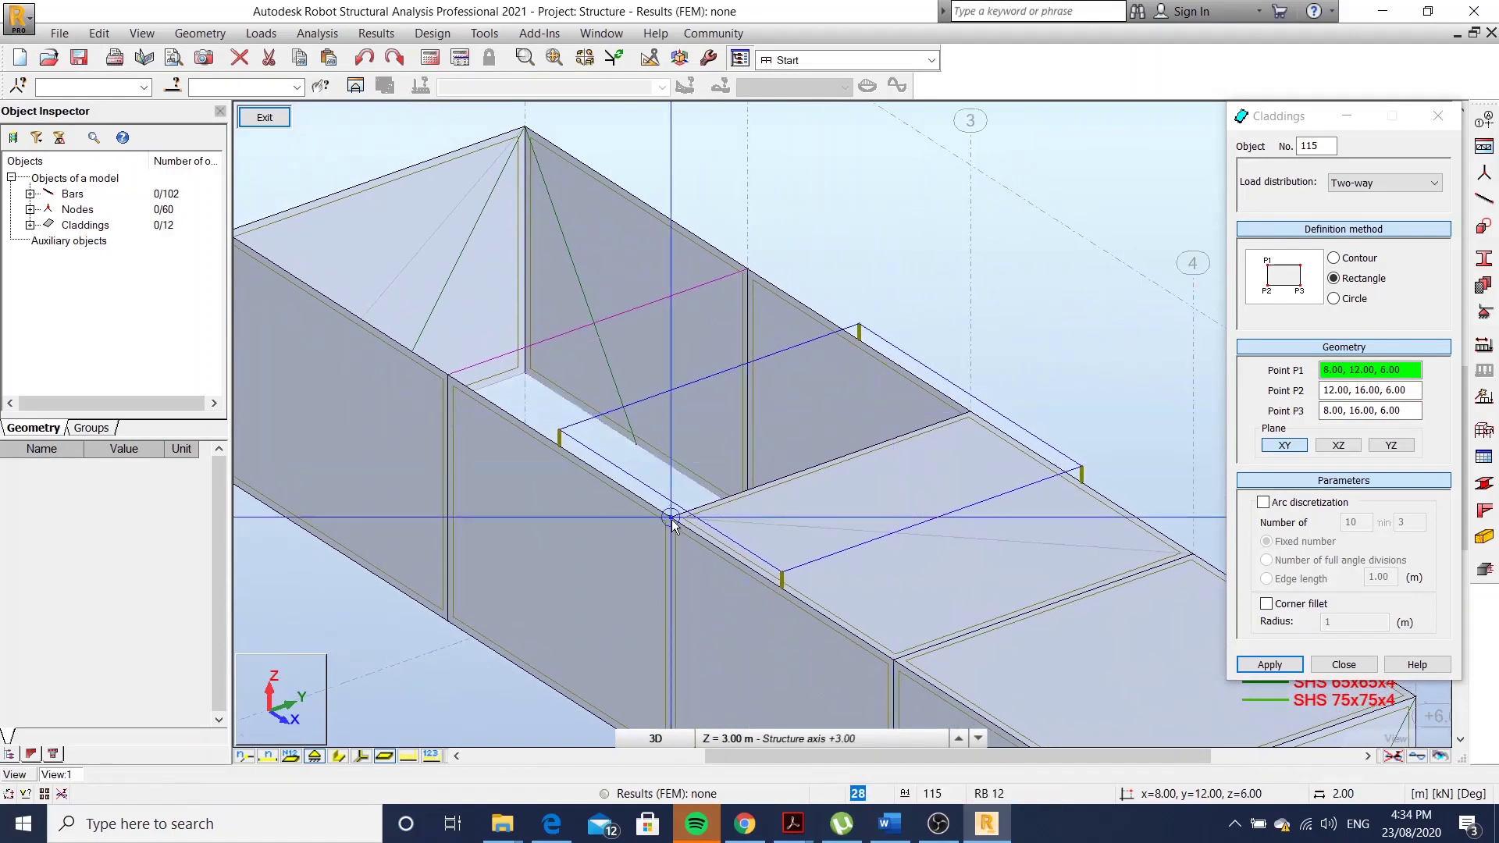
click(671, 517)
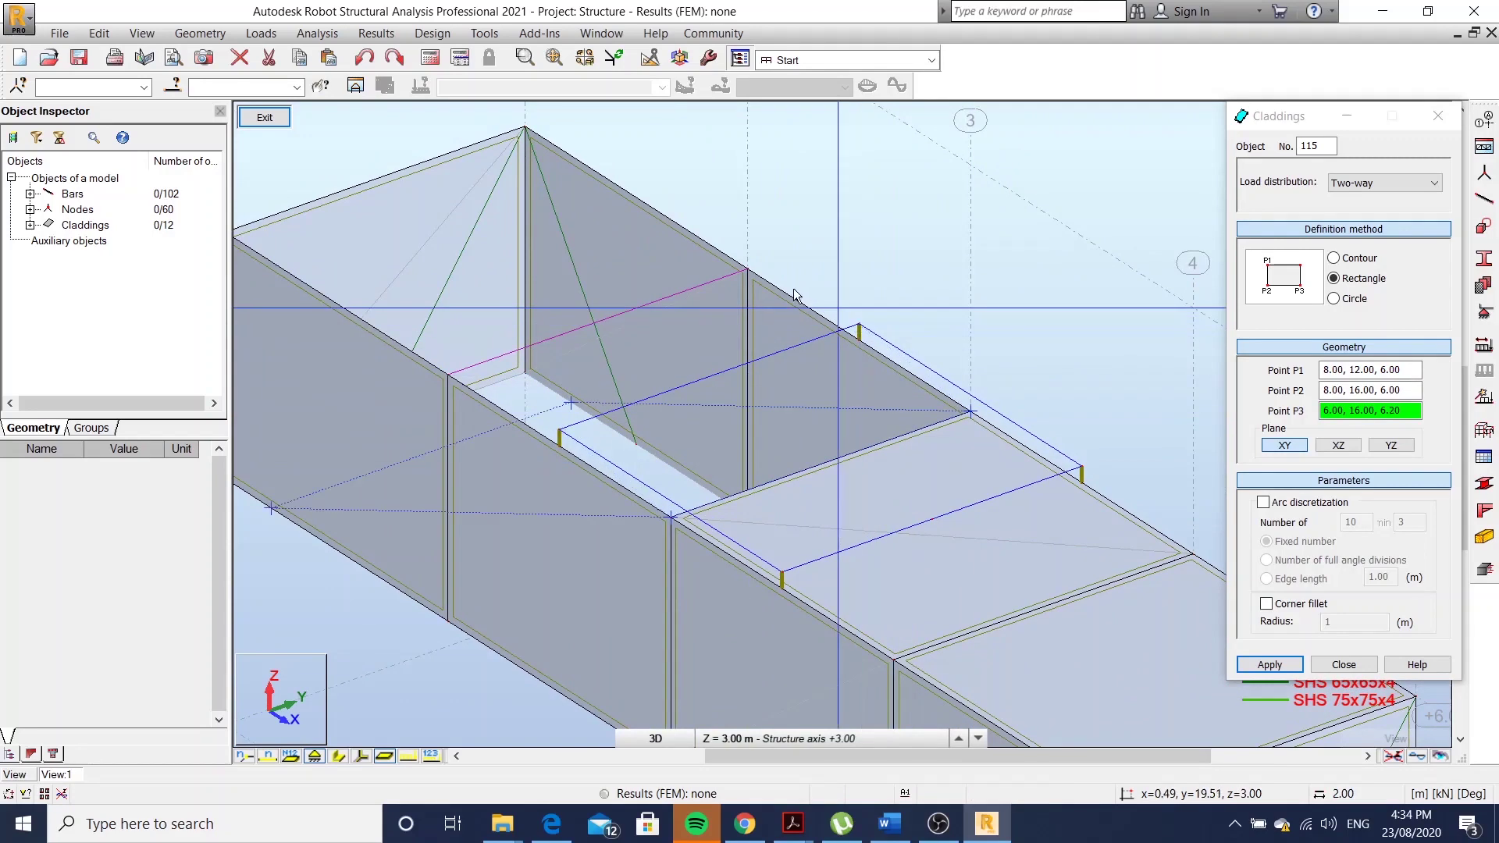
click(748, 270)
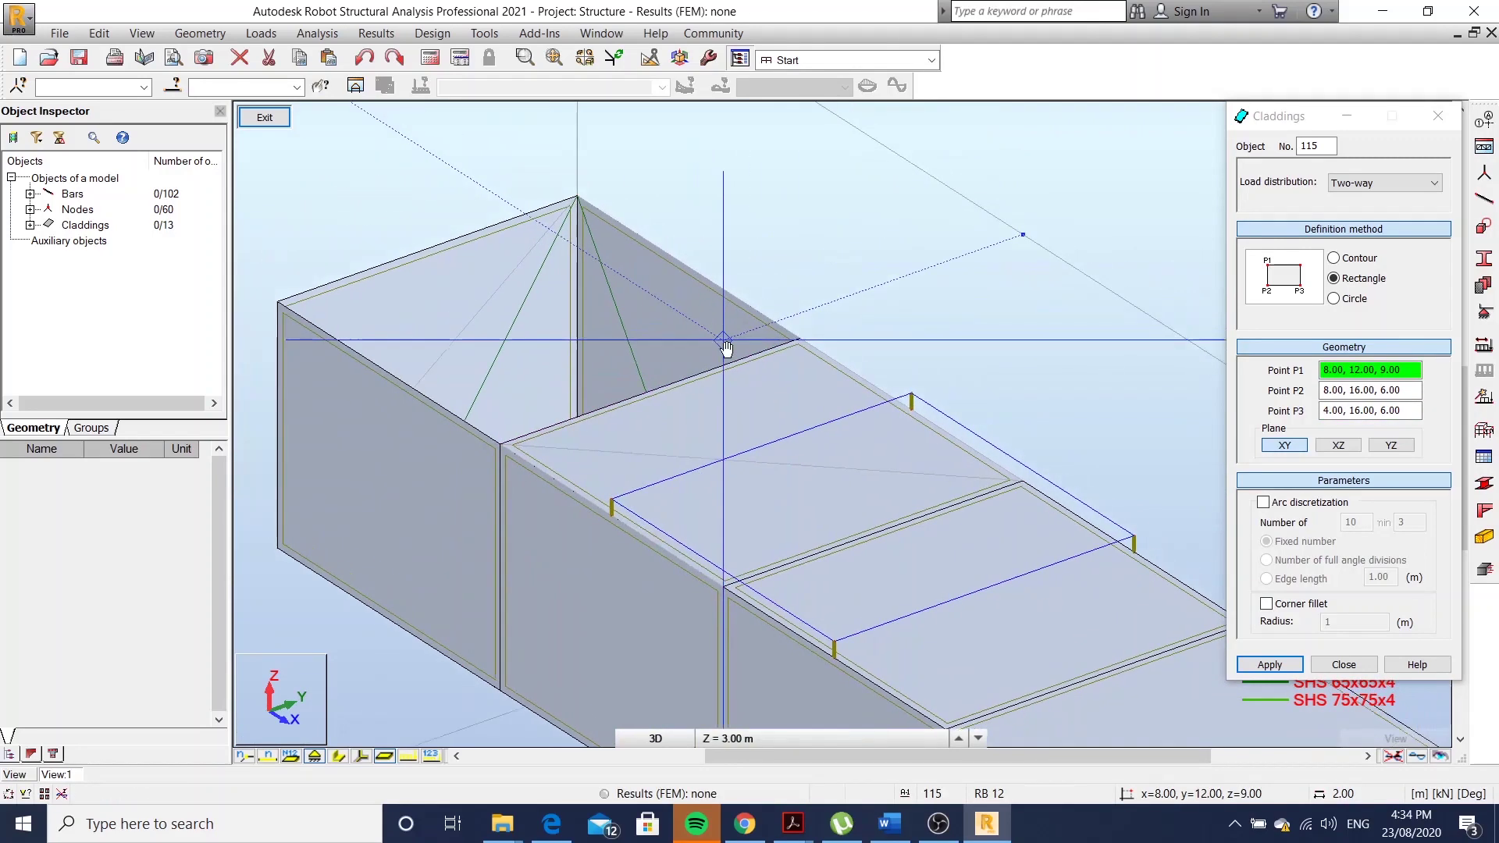
middle_drag(726, 345, 576, 492)
click(545, 491)
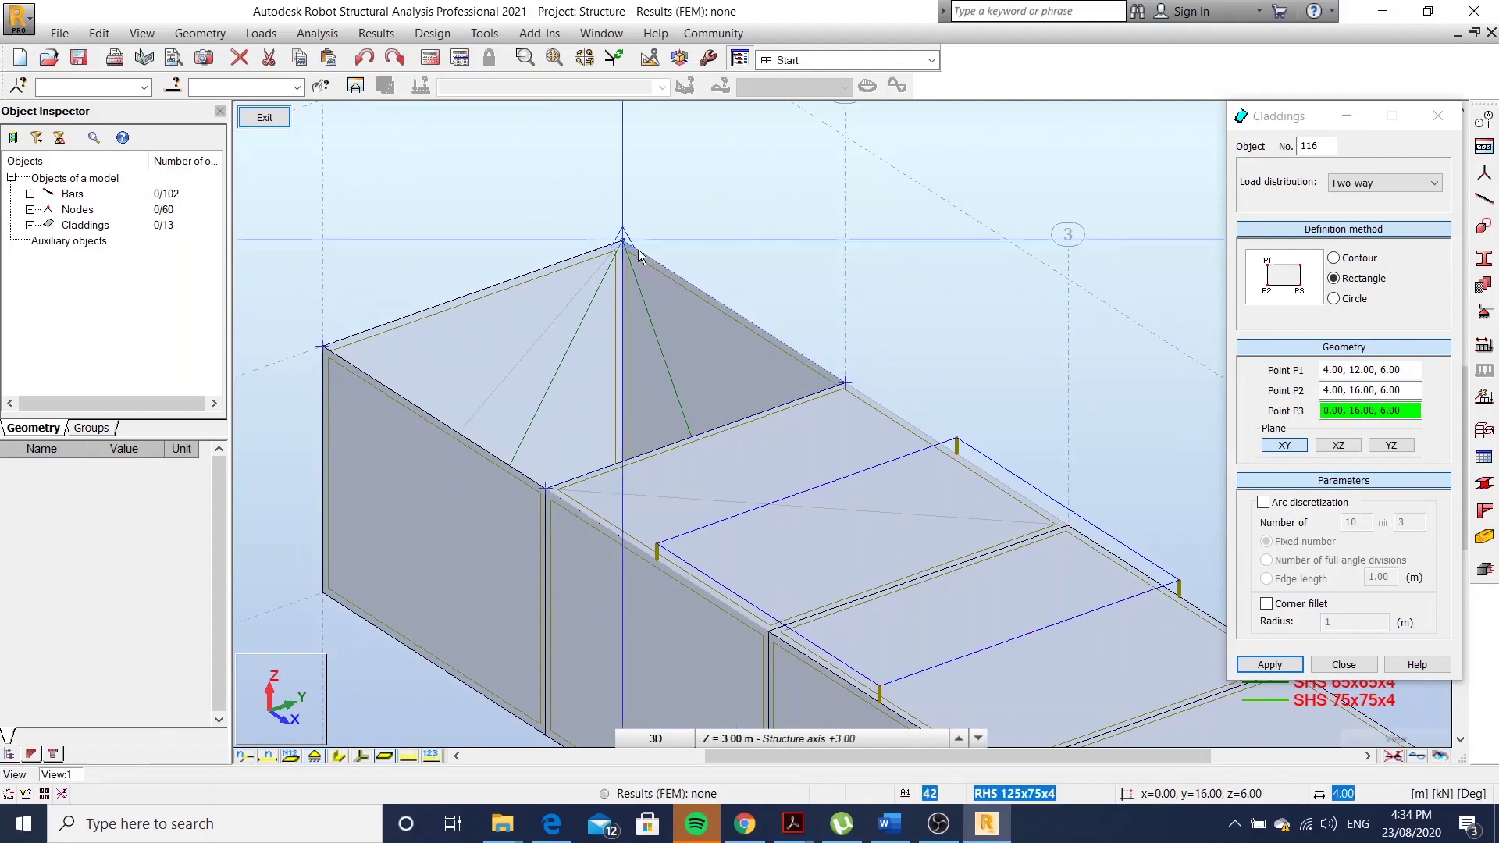
Turn the view to the module's floor level and clad the first floor bays
scroll(621, 242, down, 2)
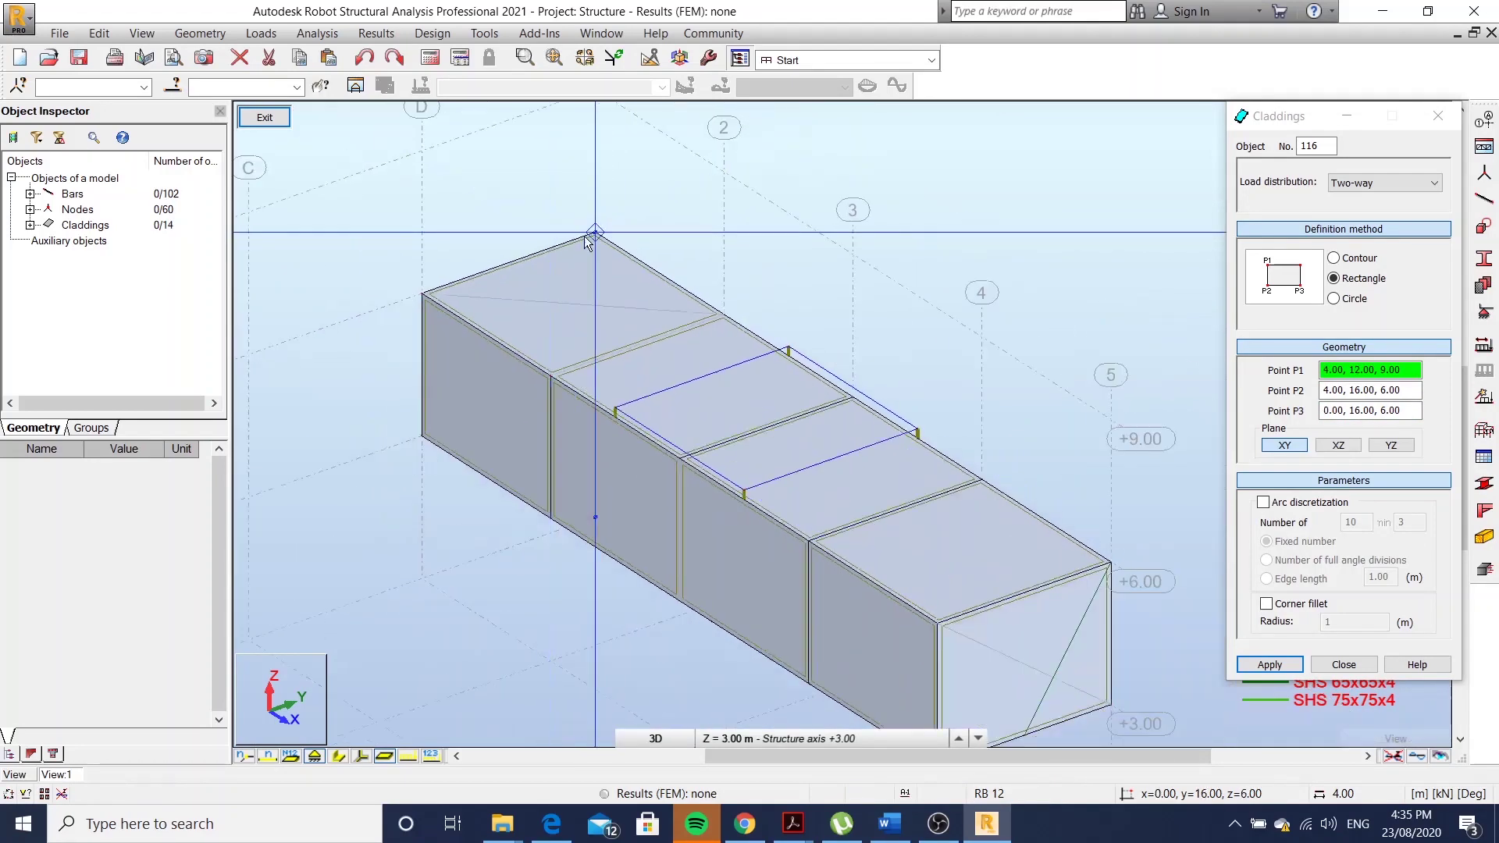
scroll(749, 452, down, 2)
scroll(729, 432, down, 1)
shift+middle_drag(729, 432, 736, 335)
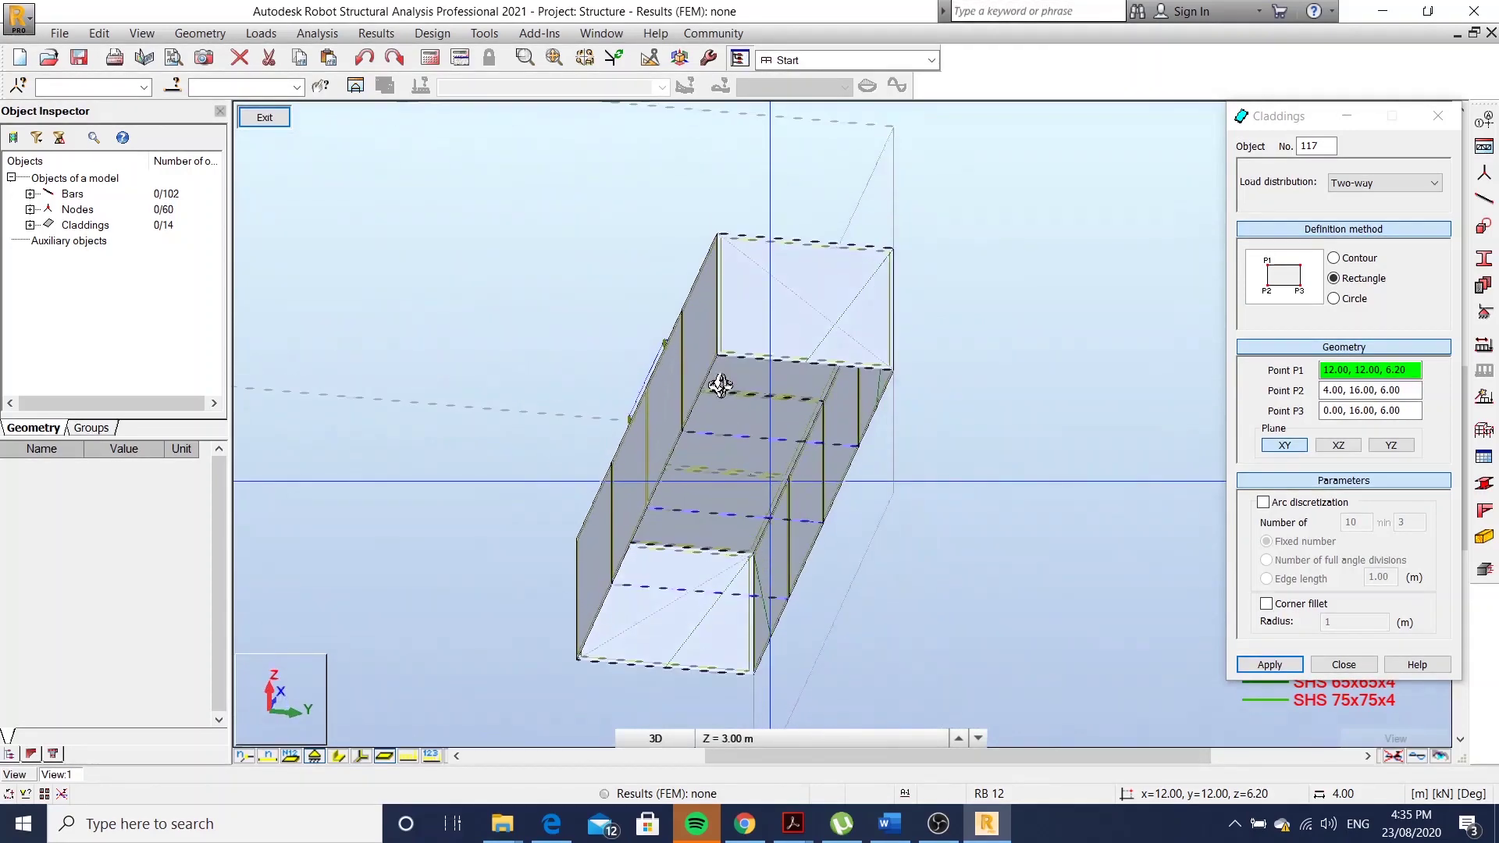
scroll(729, 339, up, 2)
scroll(718, 320, up, 1)
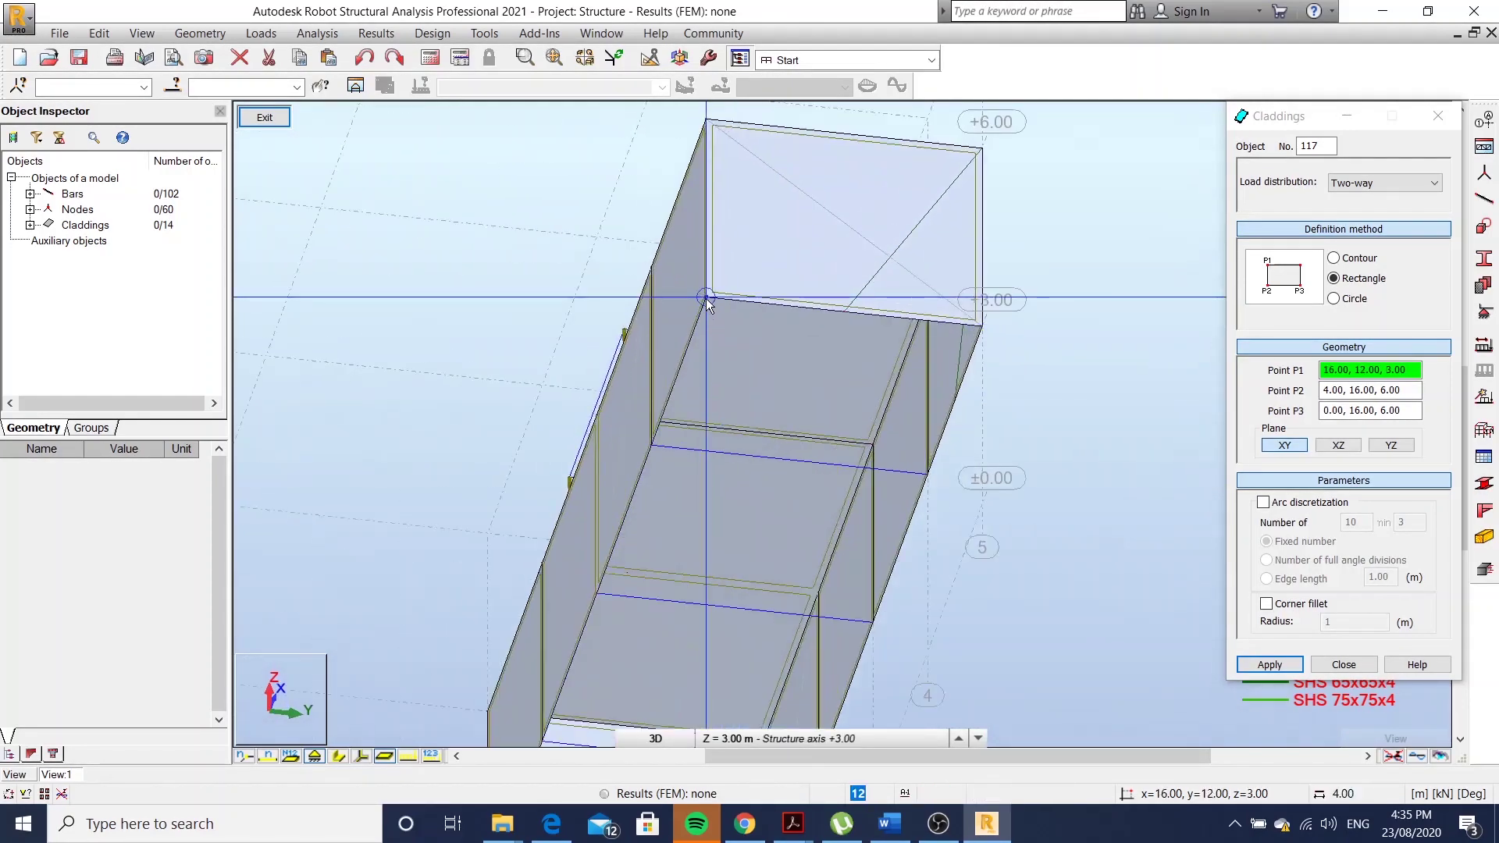
click(981, 326)
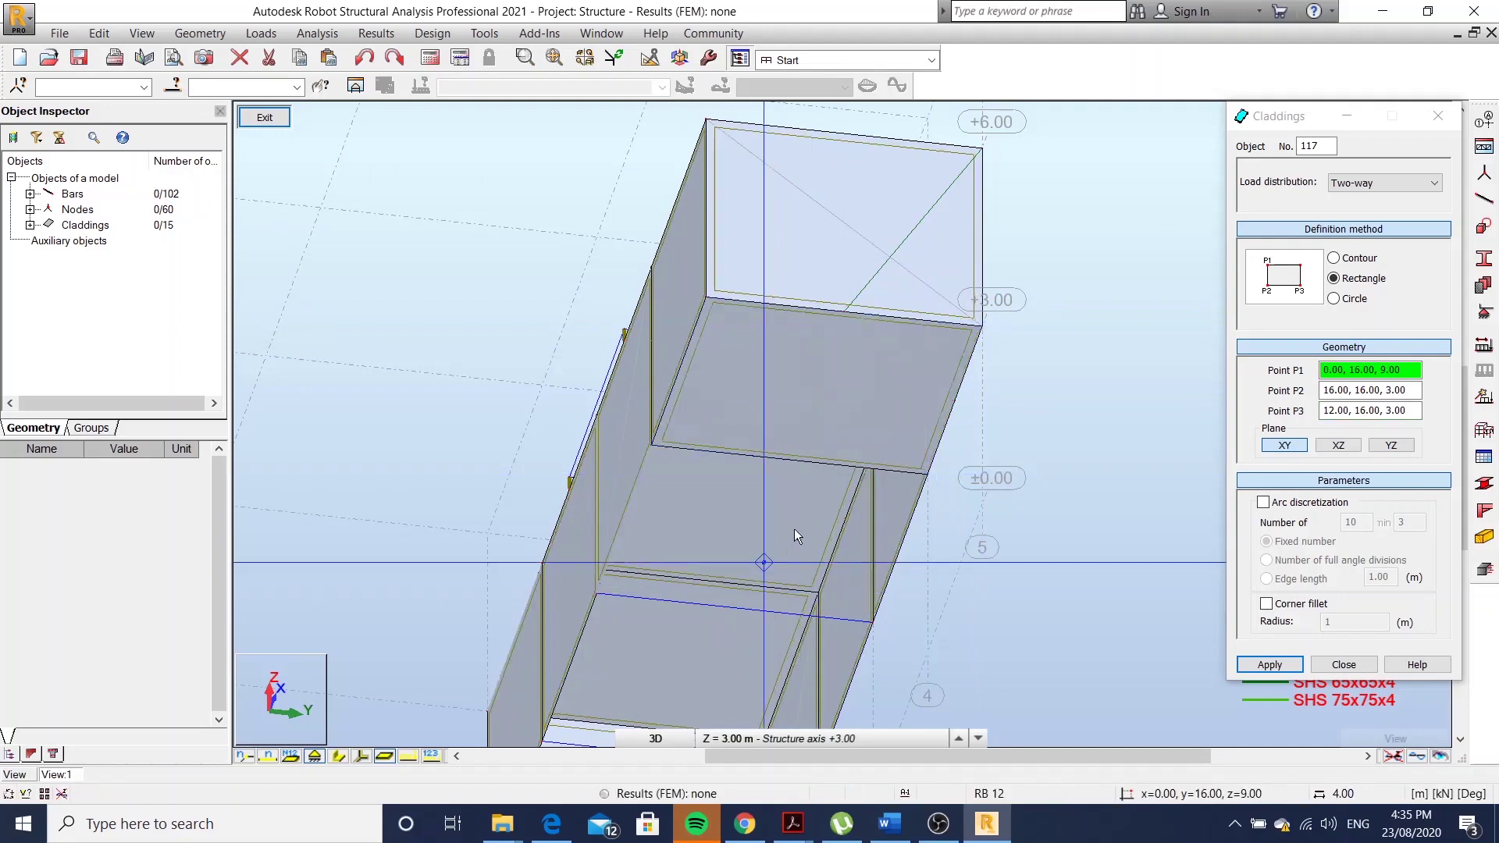
scroll(794, 527, up, 2)
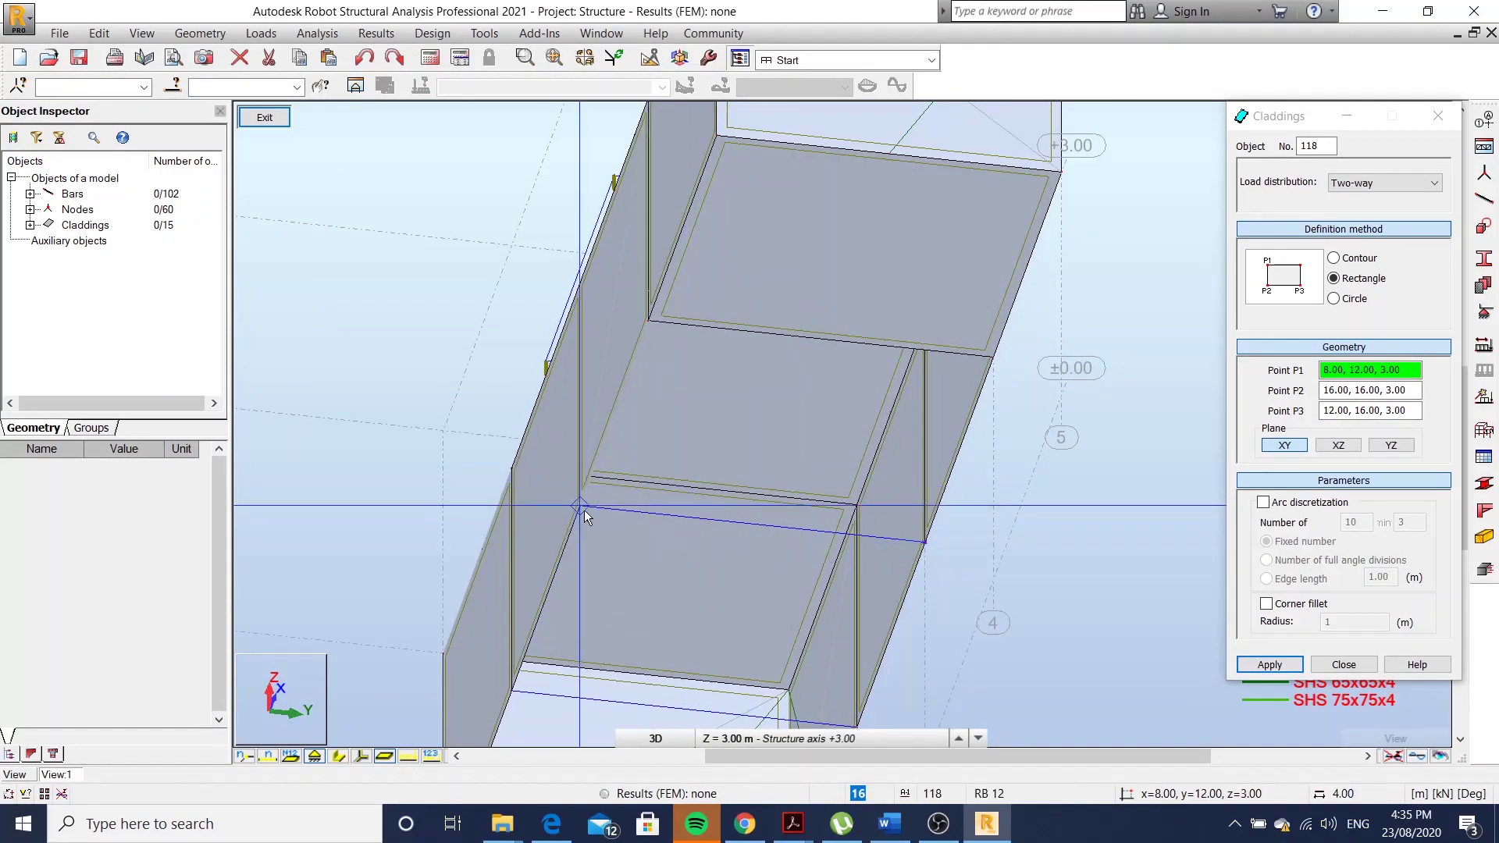
click(581, 505)
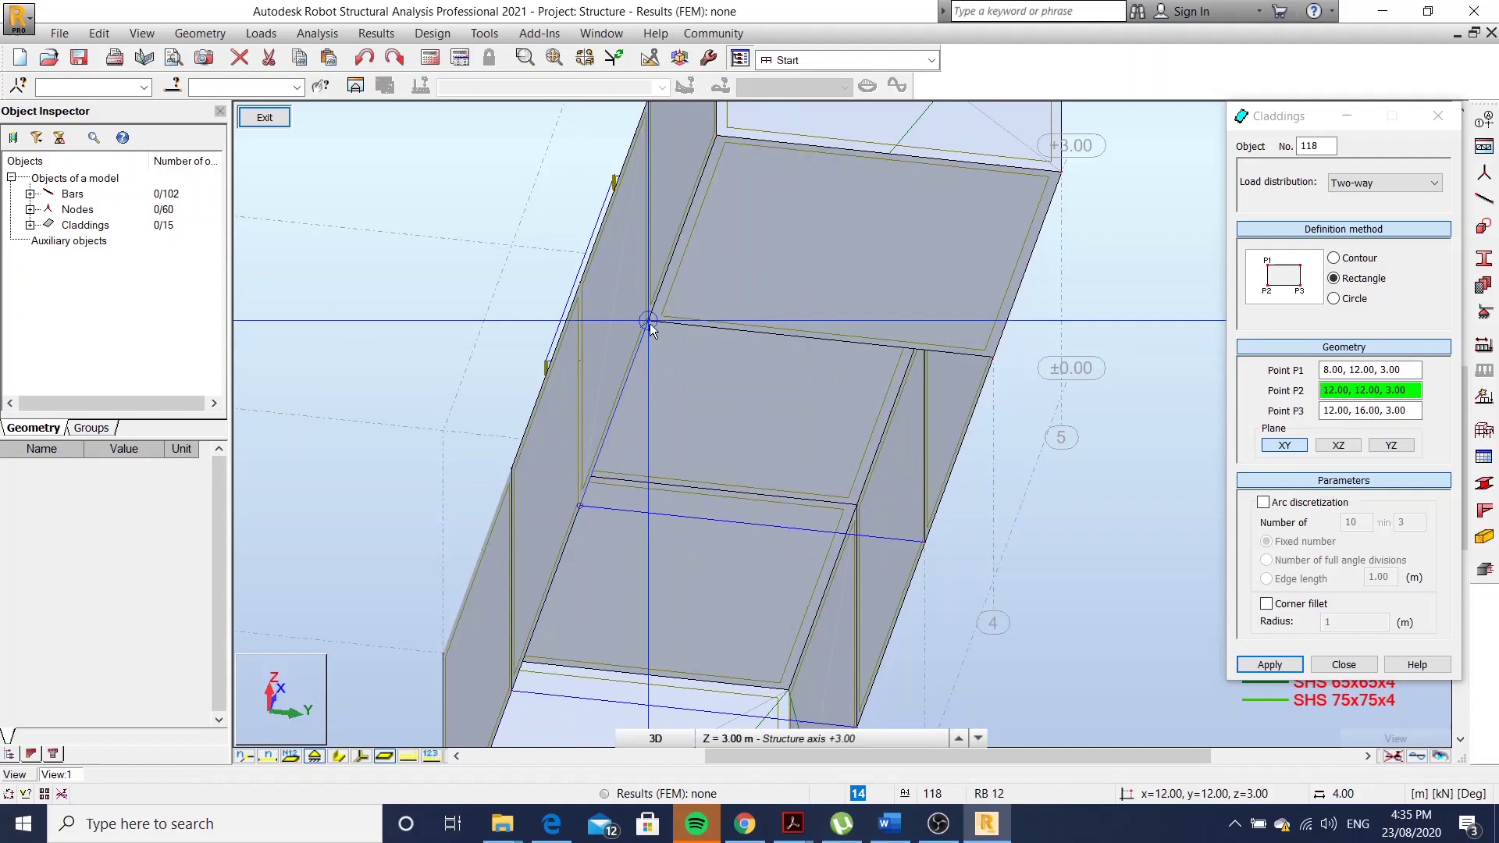
click(650, 323)
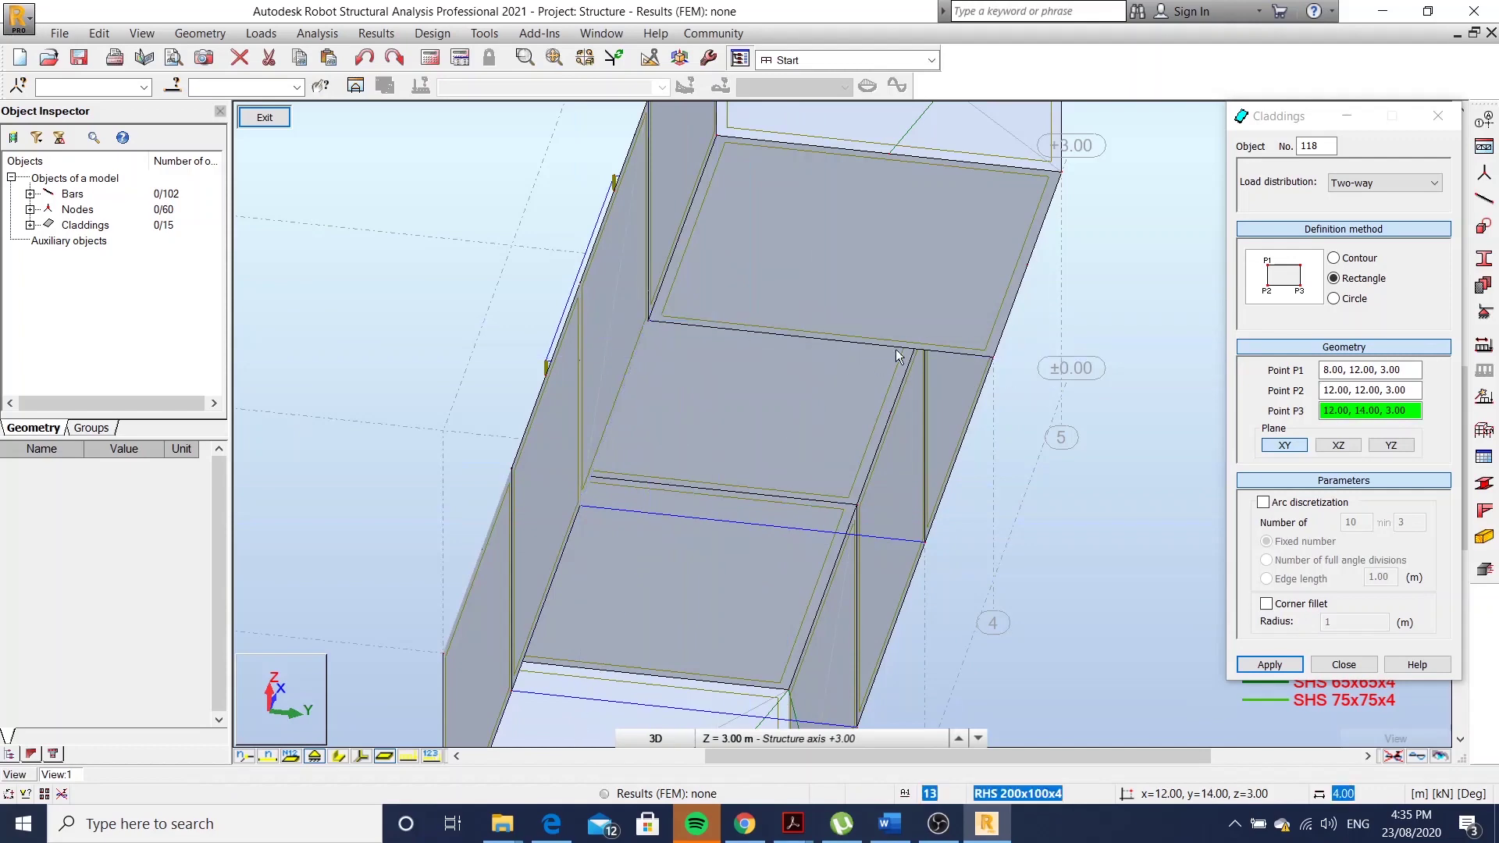
click(981, 379)
Clad the next floor bay and the end floor bay of the module
scroll(796, 509, down, 3)
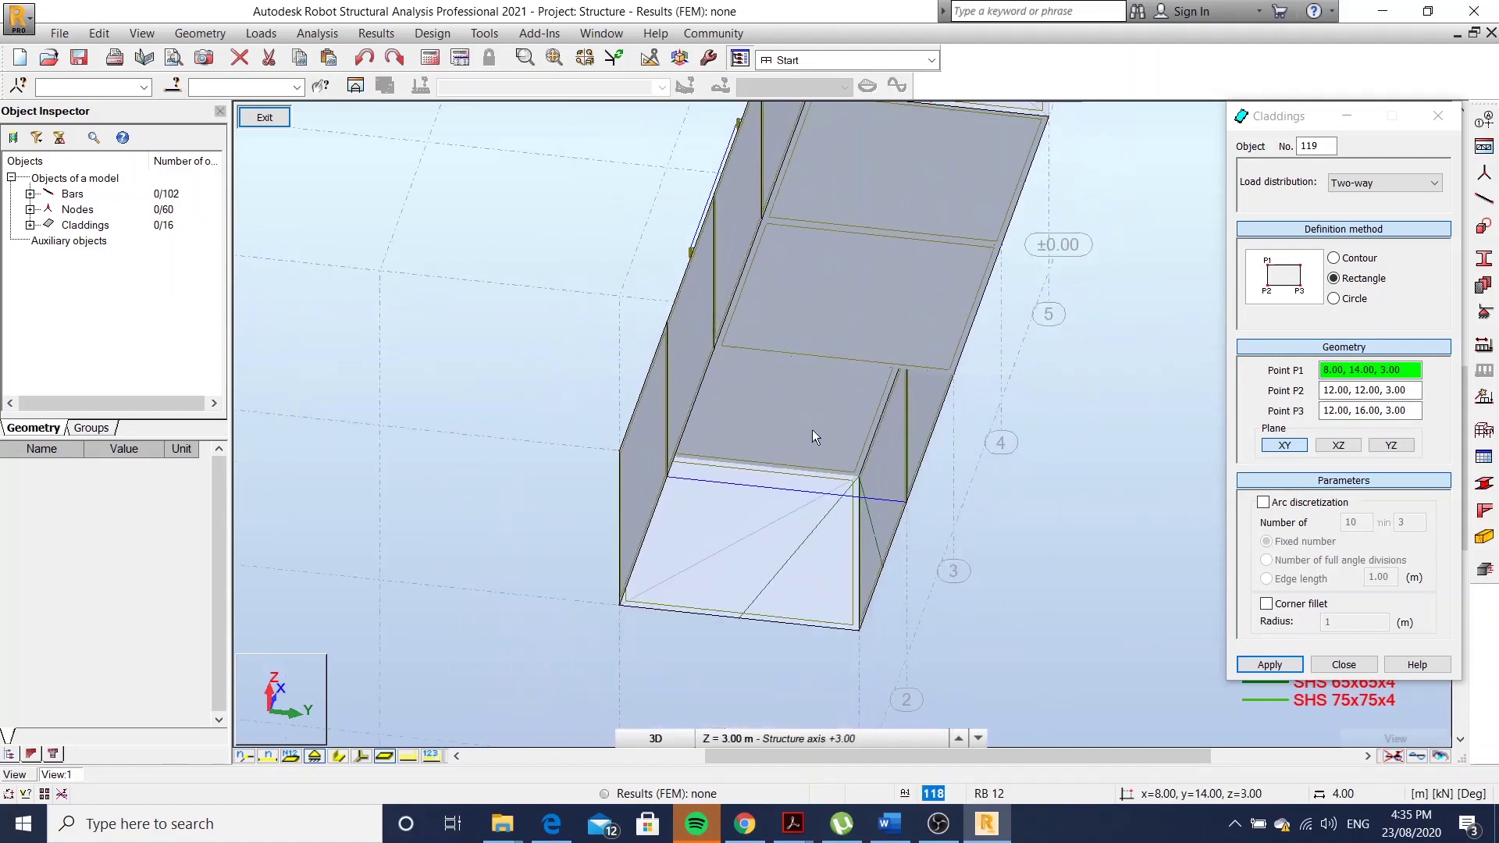
scroll(815, 437, up, 2)
scroll(664, 475, up, 2)
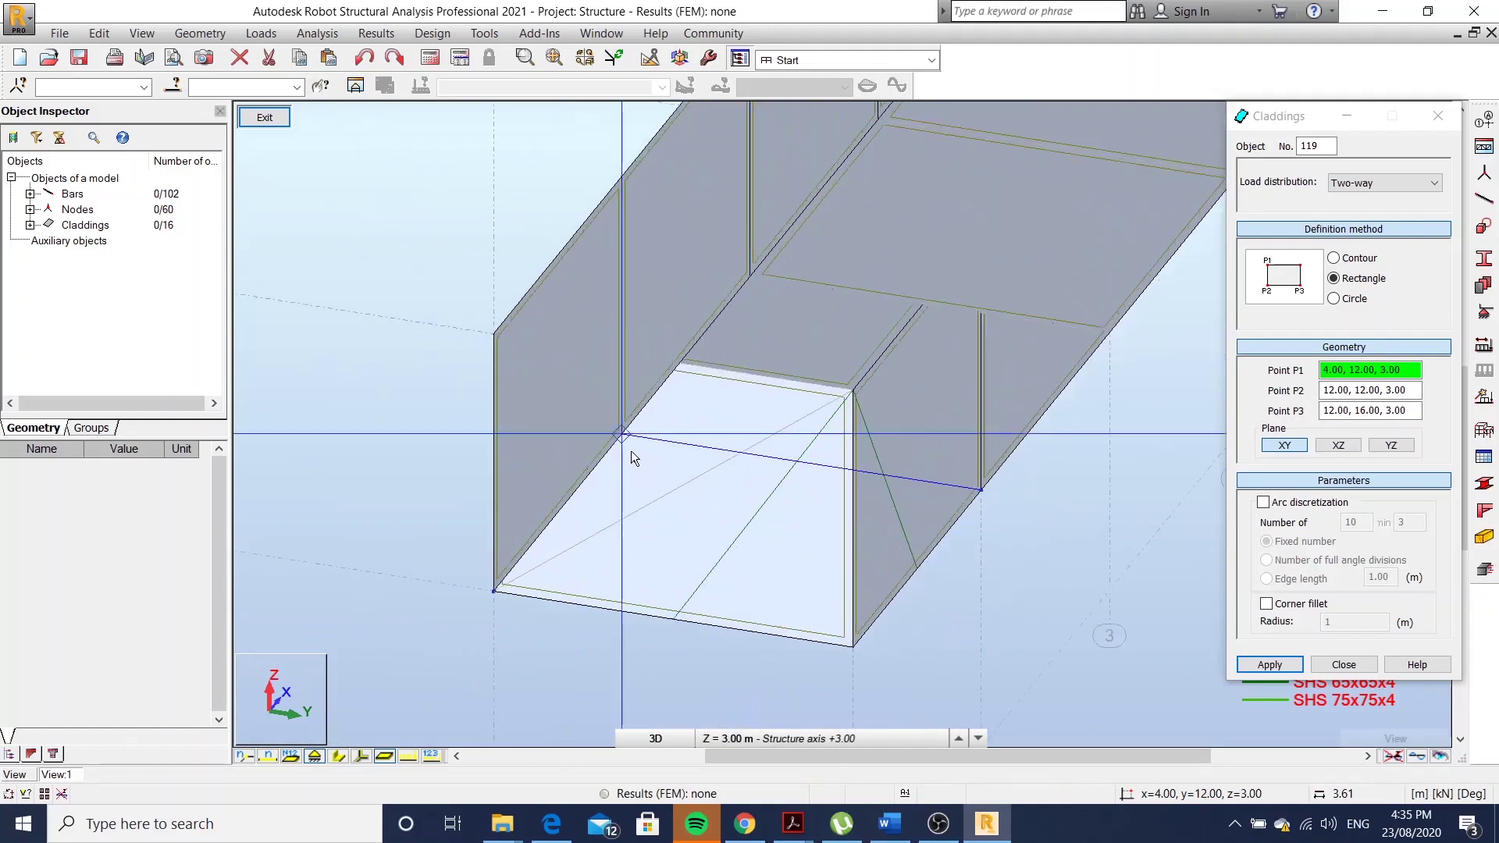
click(745, 279)
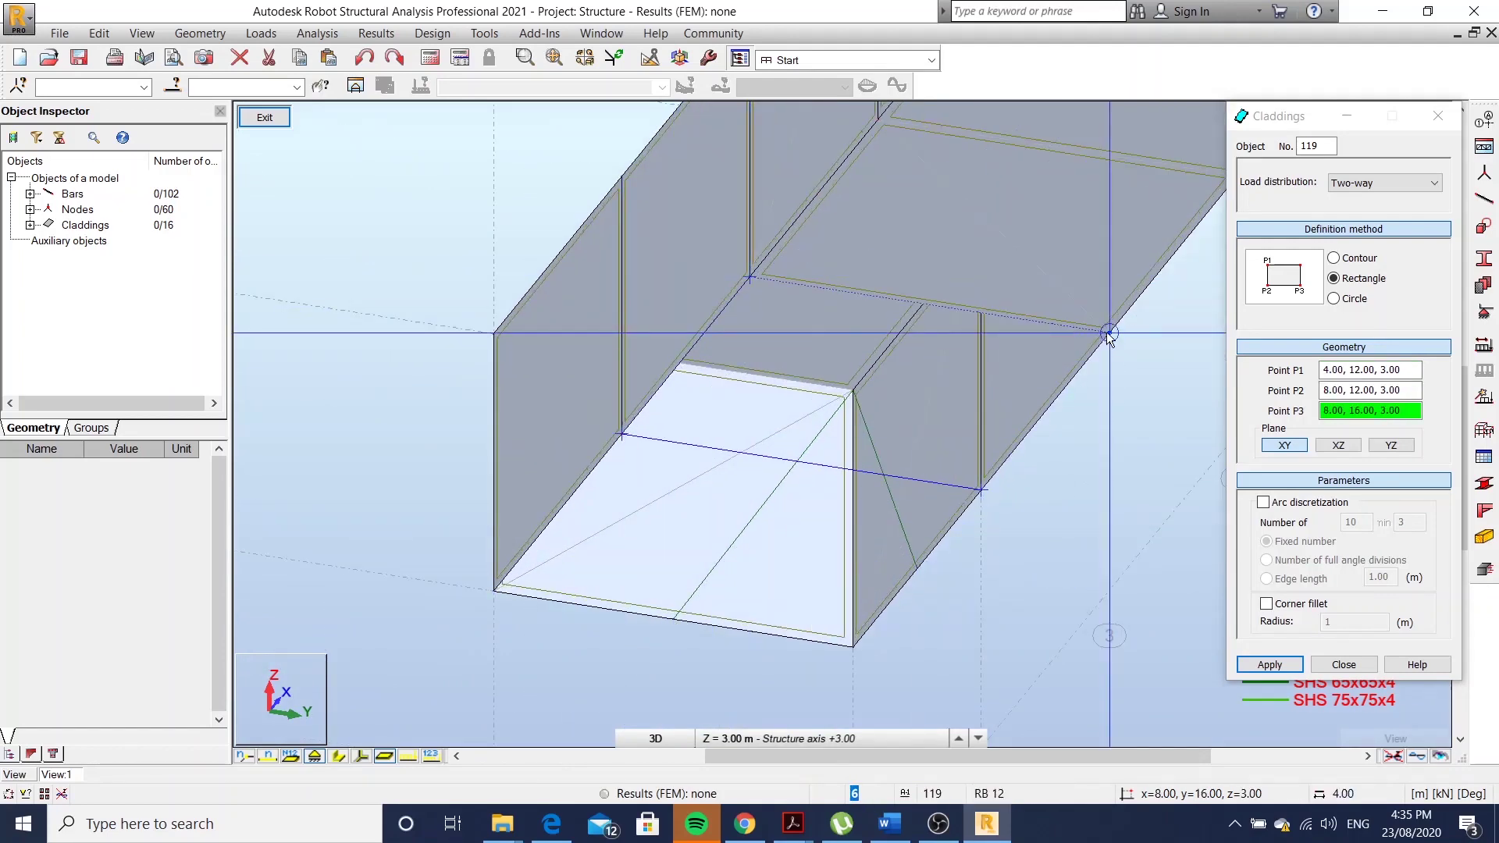
click(1046, 339)
scroll(854, 501, down, 2)
scroll(789, 496, down, 2)
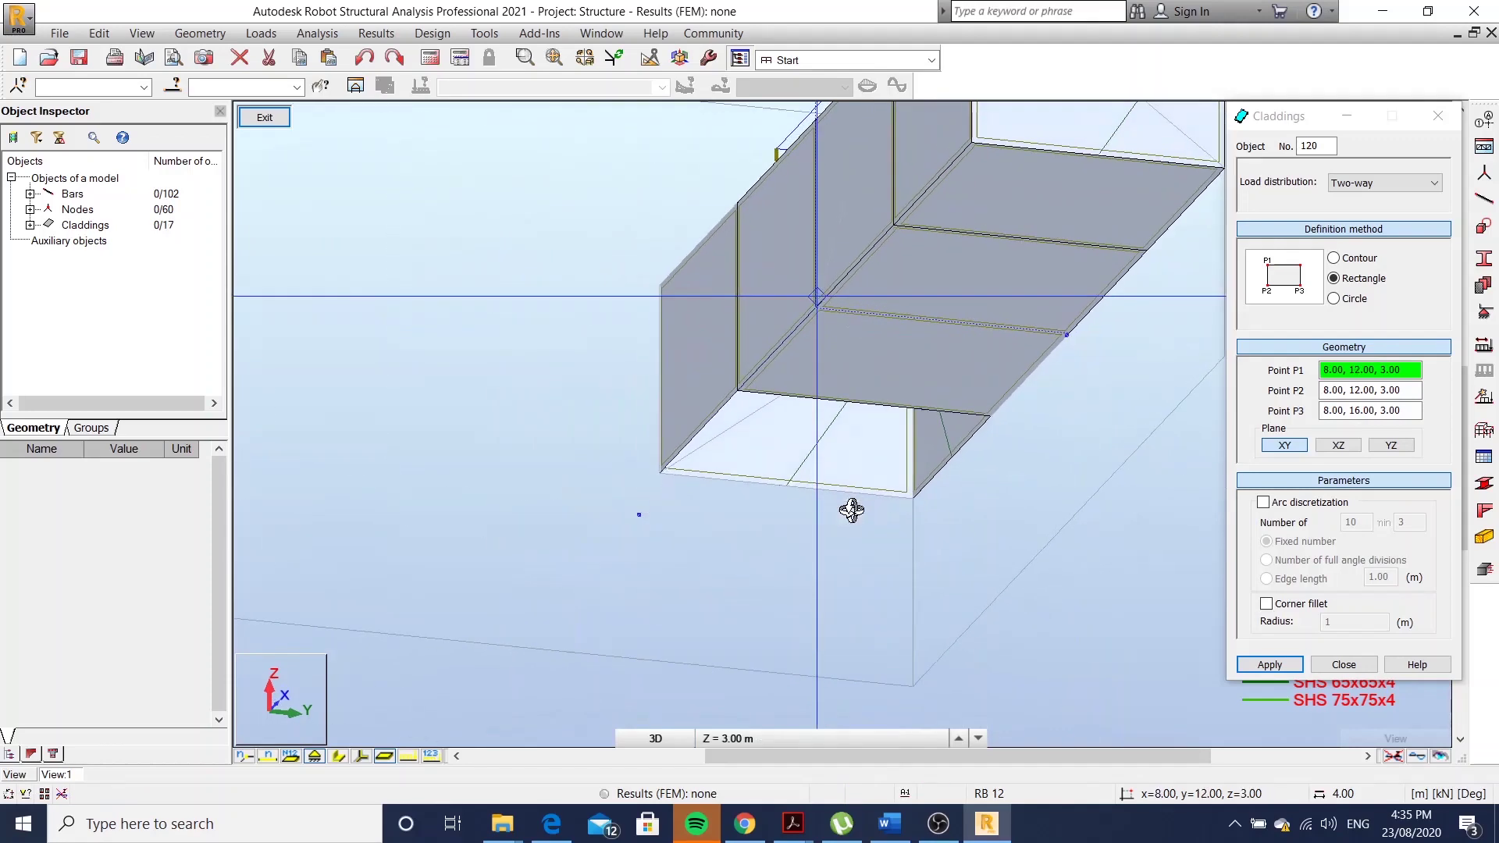
scroll(703, 490, up, 2)
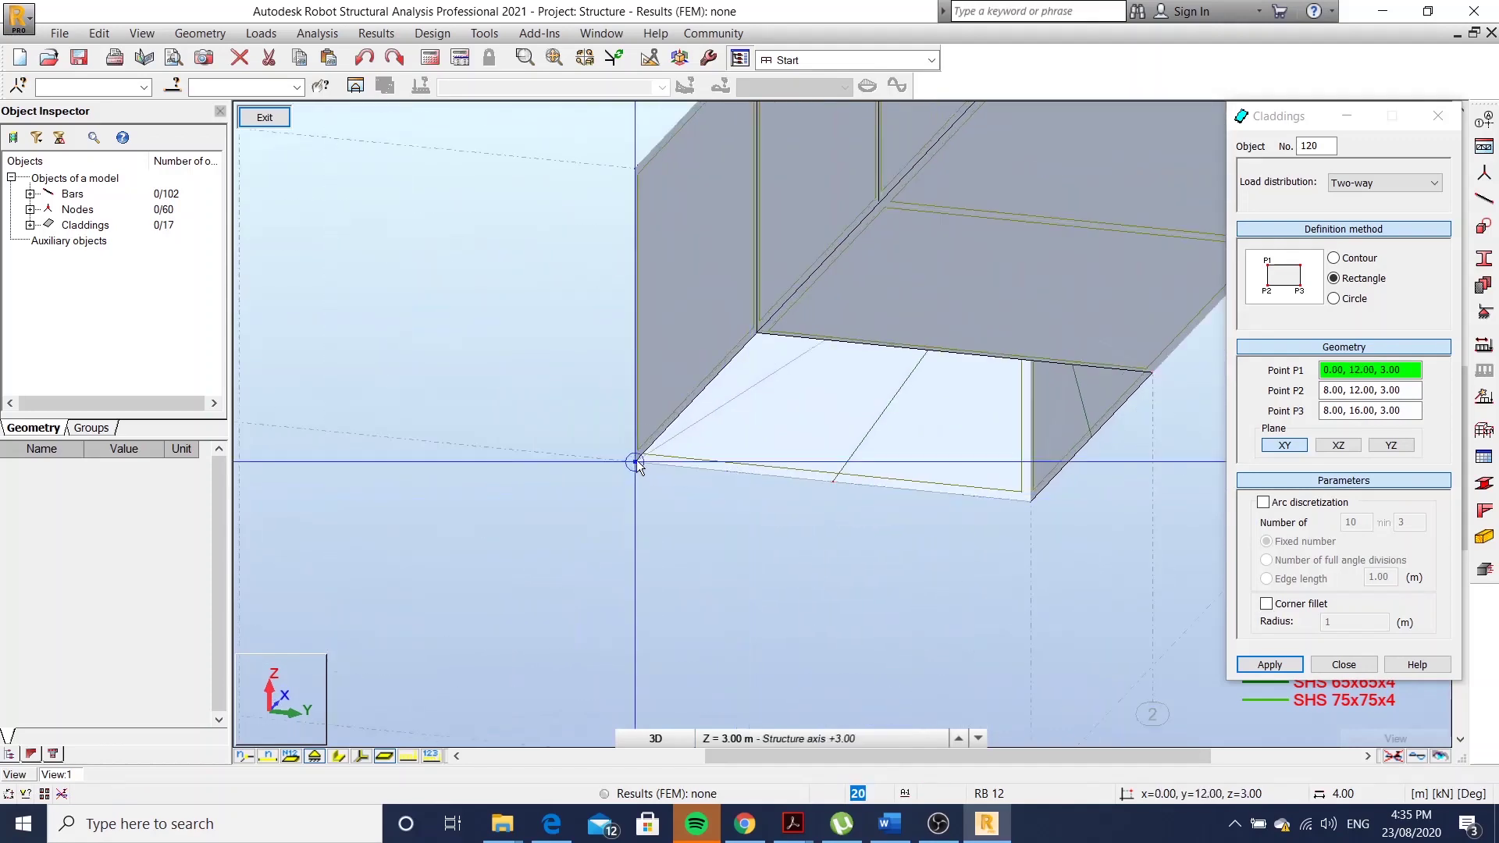
click(636, 464)
click(1031, 502)
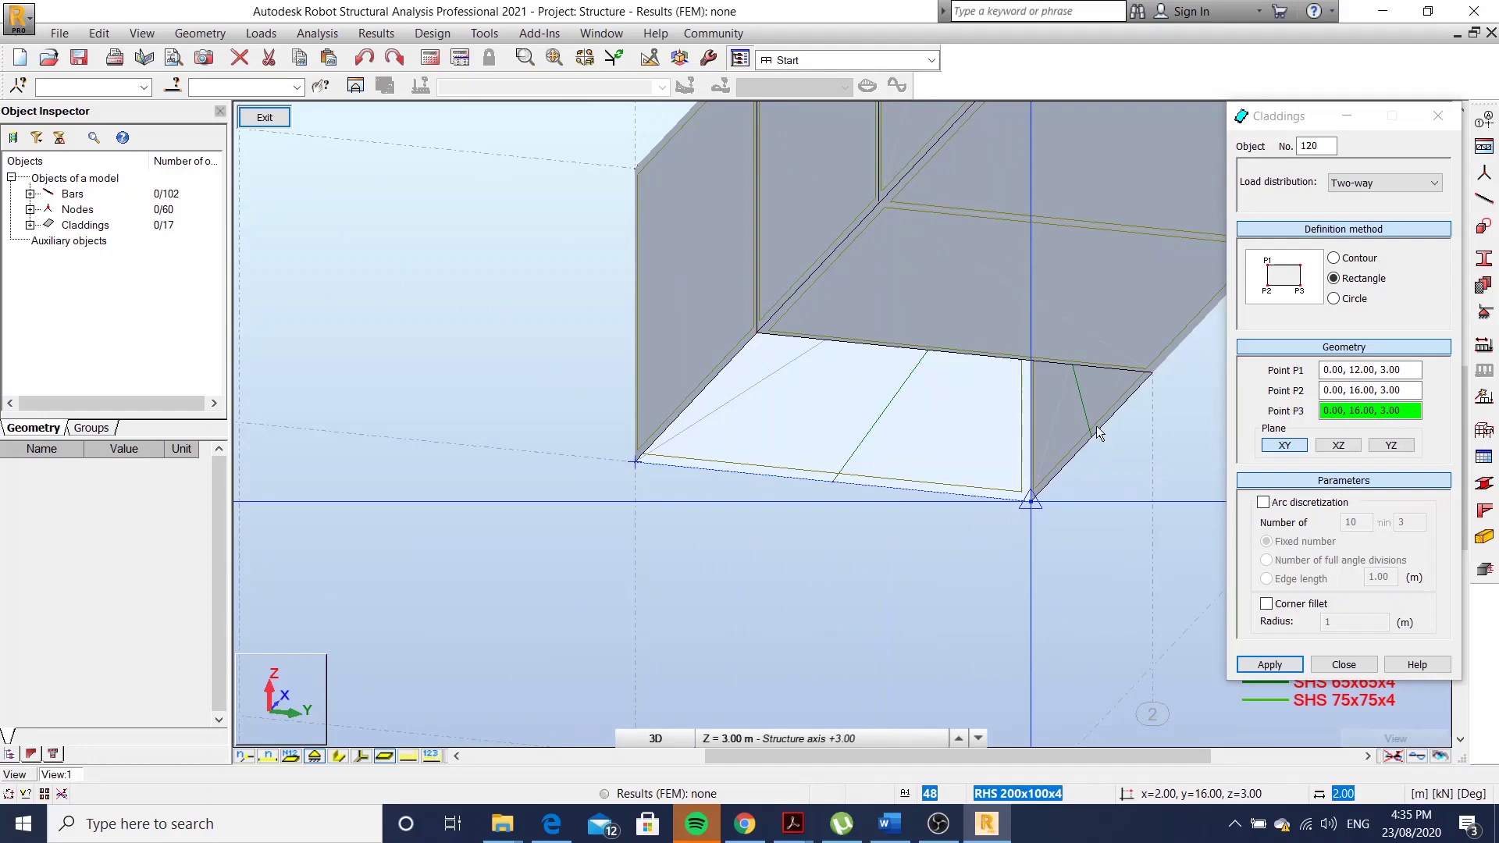
click(1152, 372)
scroll(619, 472, down, 2)
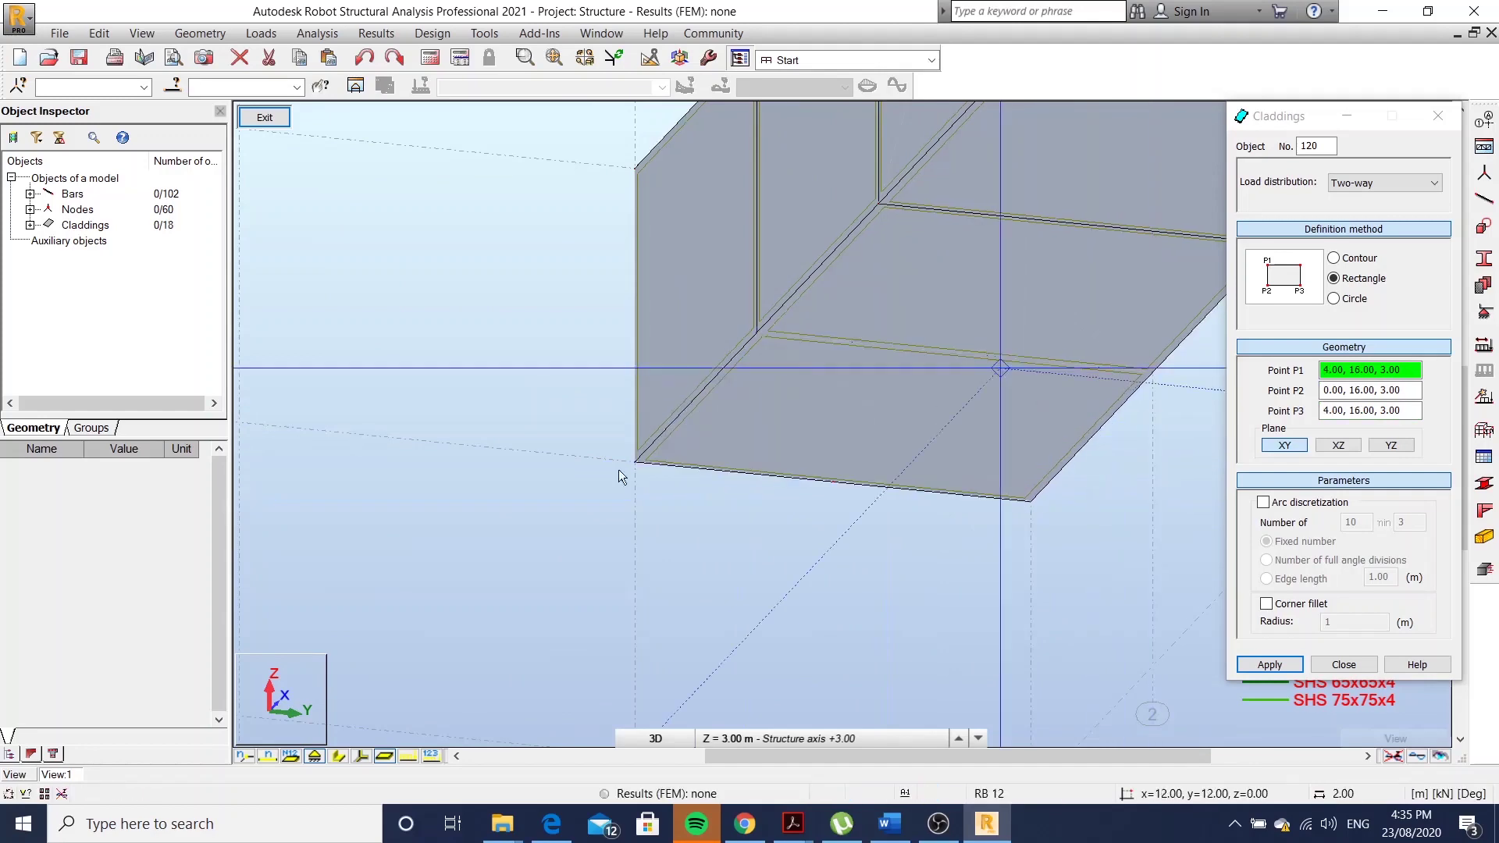
Add the raised roof cladding at 6.20 m spanning x 6–10 and y 12–16
shift+middle_drag(619, 472, 790, 437)
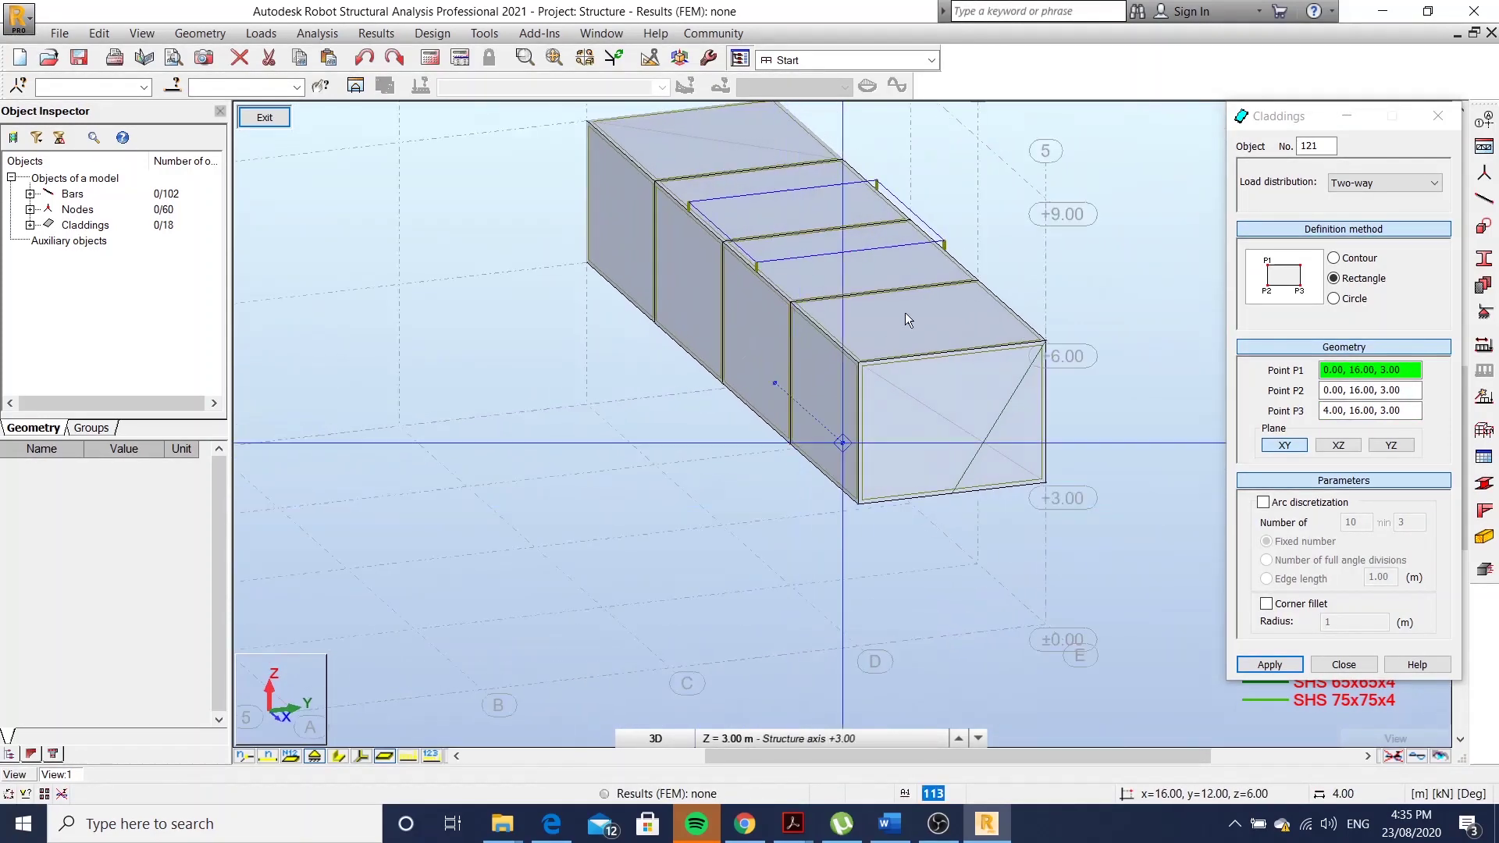
scroll(906, 313, up, 3)
scroll(805, 371, down, 1)
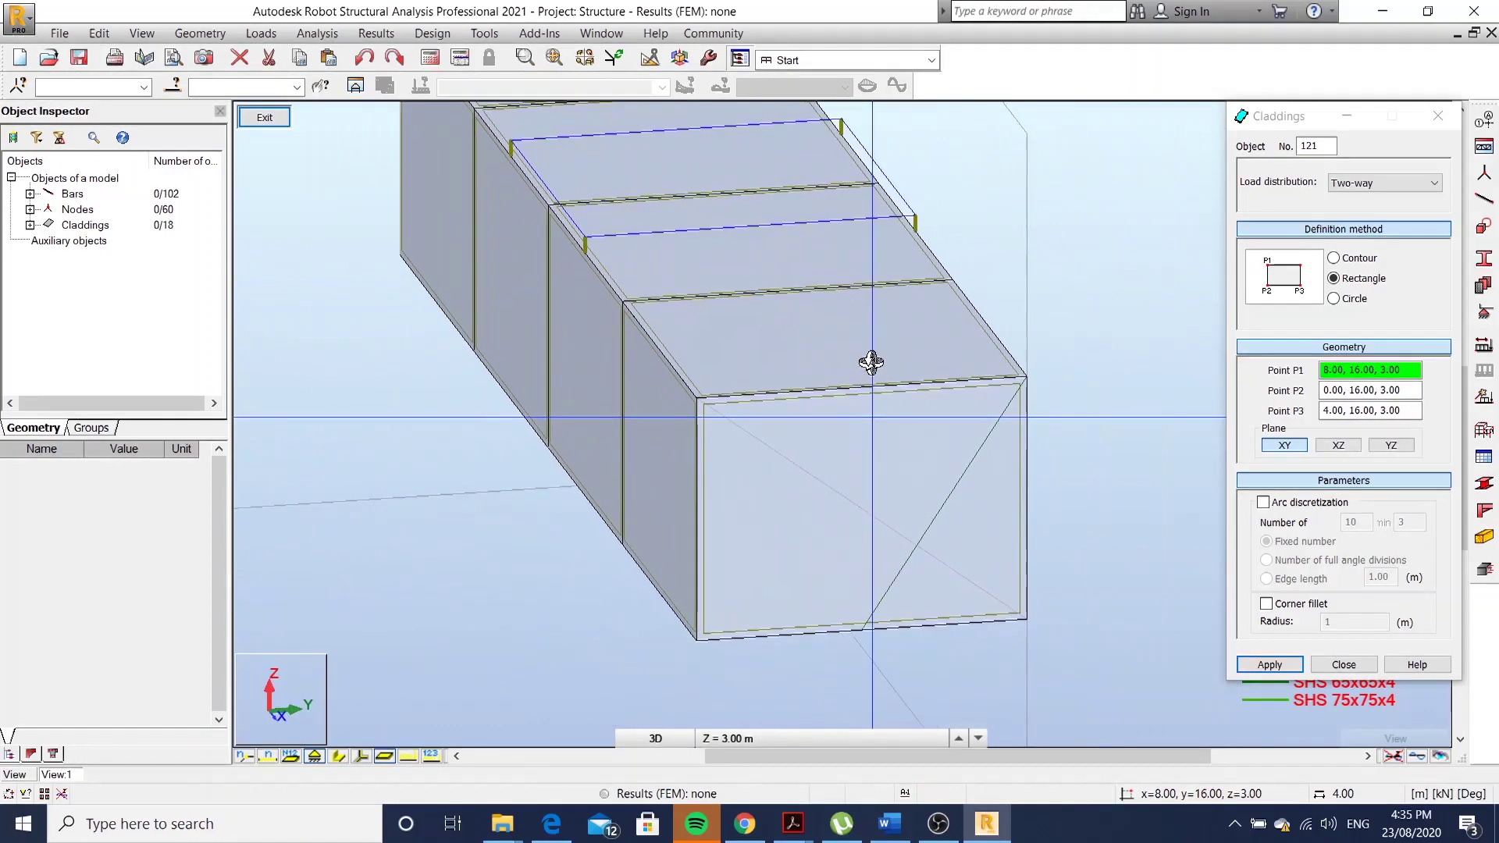
shift+middle_drag(863, 361, 763, 201)
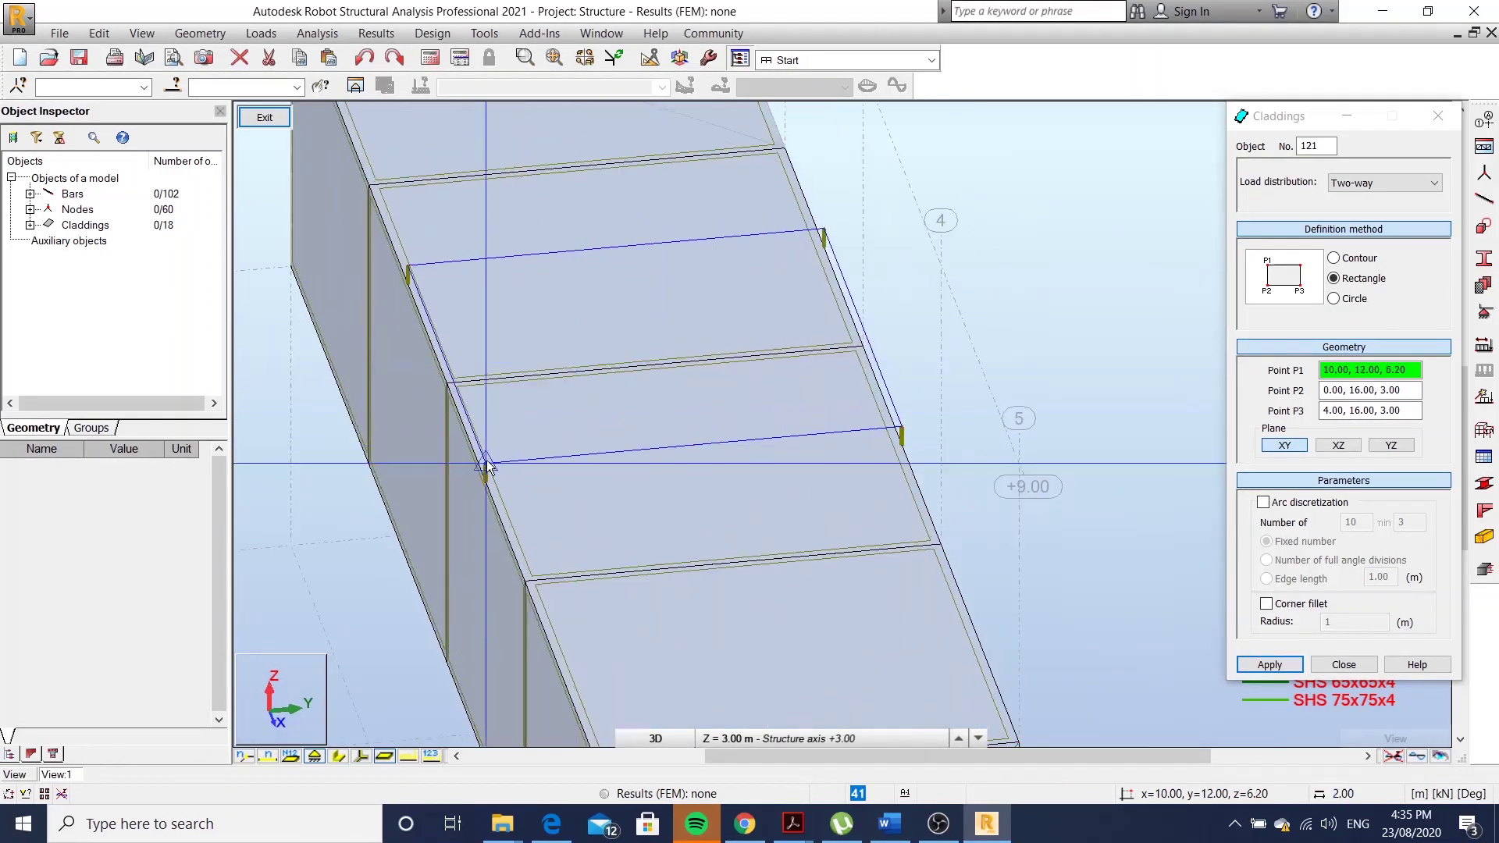
click(486, 463)
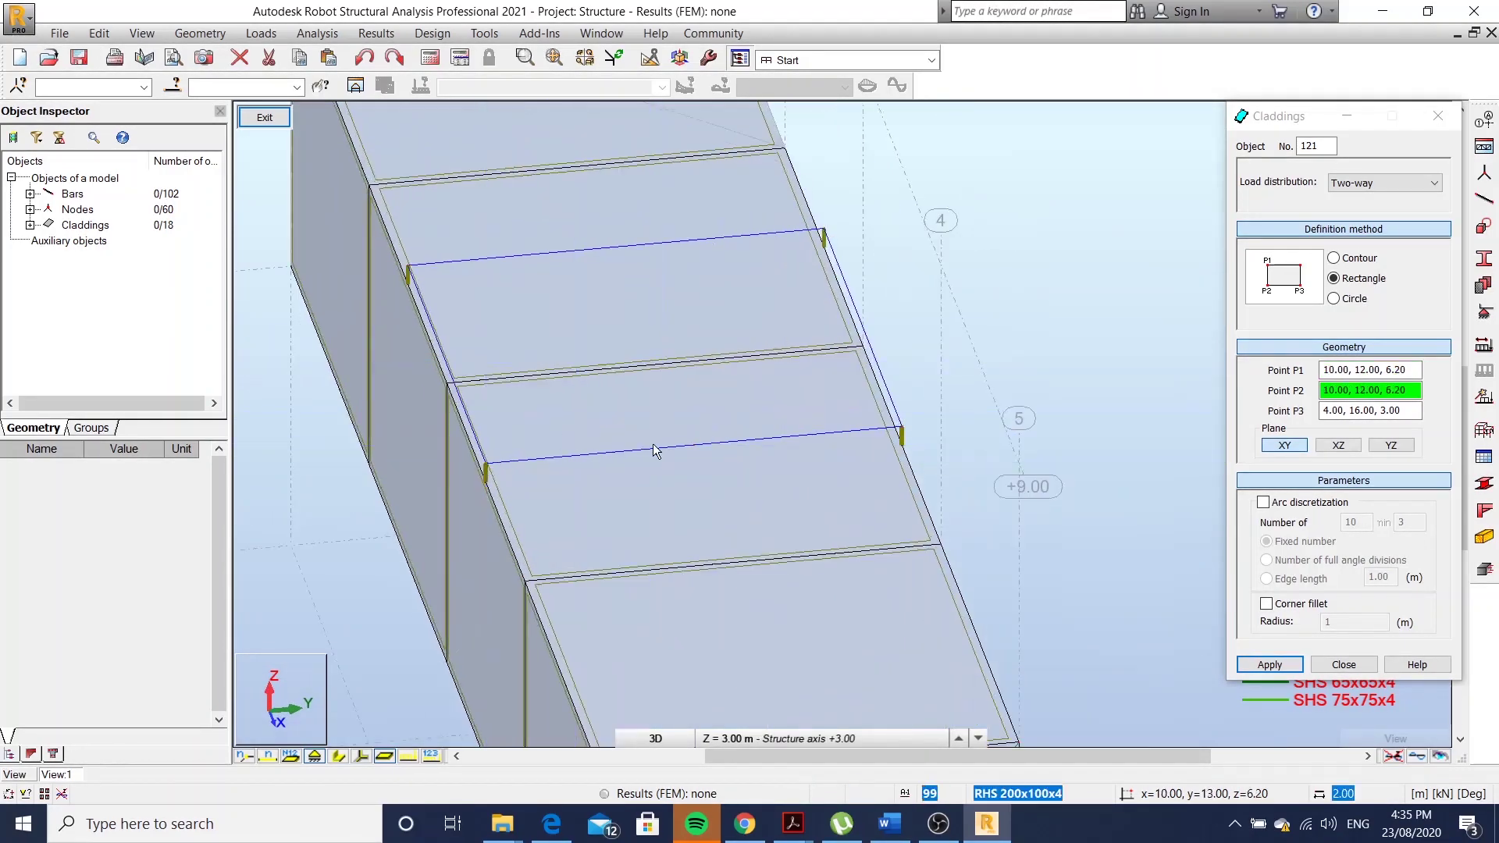
click(902, 428)
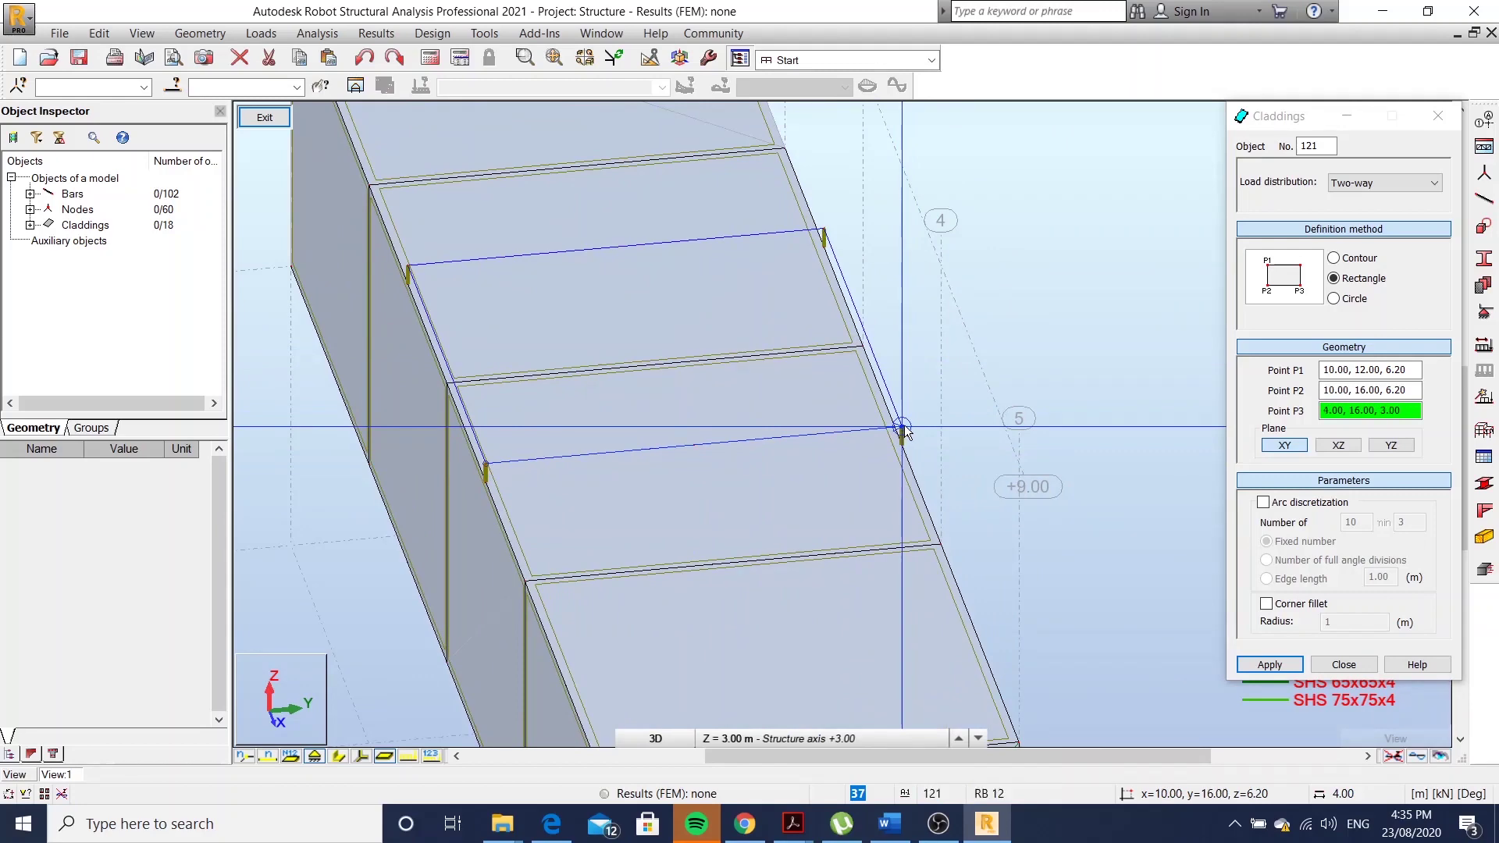
click(825, 231)
scroll(730, 392, down, 5)
mouse_move(730, 391)
shift+middle_down()
mouse_move(734, 349)
mouse_move(731, 363)
mouse_move(703, 362)
shift+middle_up()
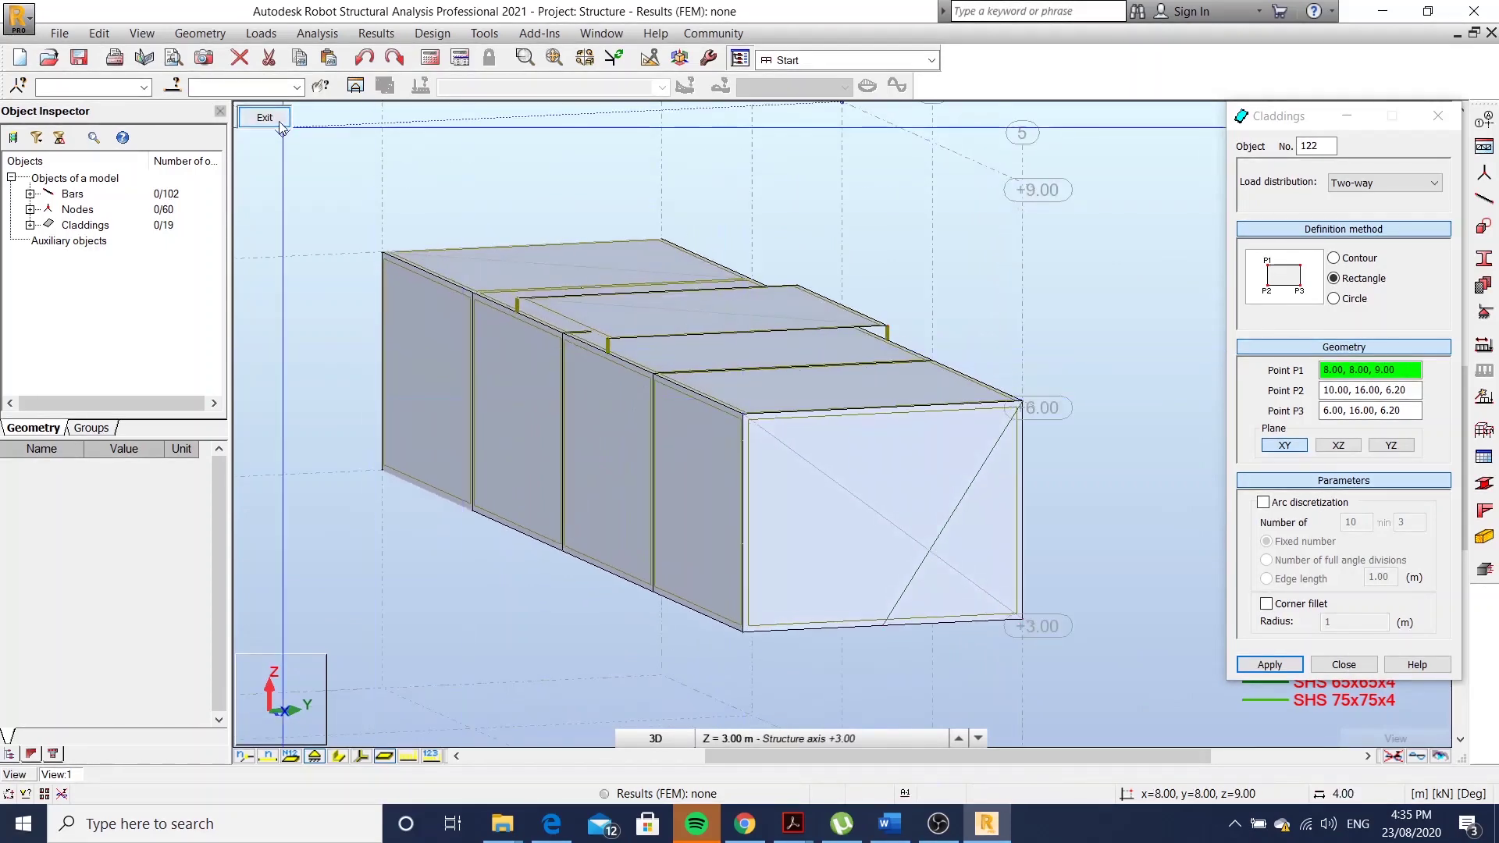
Complete a floor cladding at level 6.20 on the upper frame
mouse_move(920, 513)
shift+middle_down()
mouse_move(624, 332)
mouse_move(693, 351)
shift+middle_up()
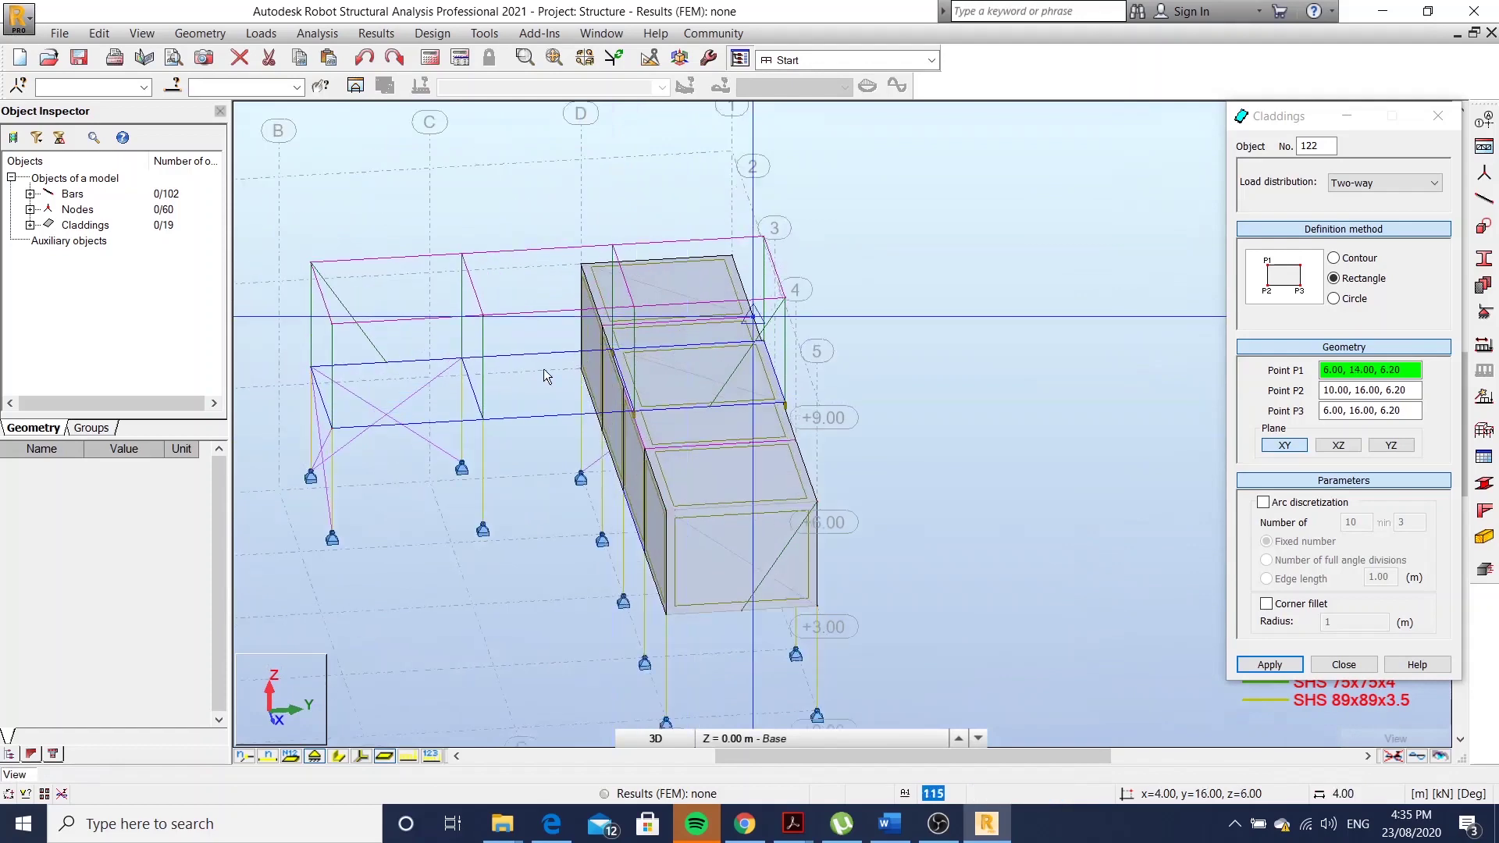
scroll(693, 351, up, 2)
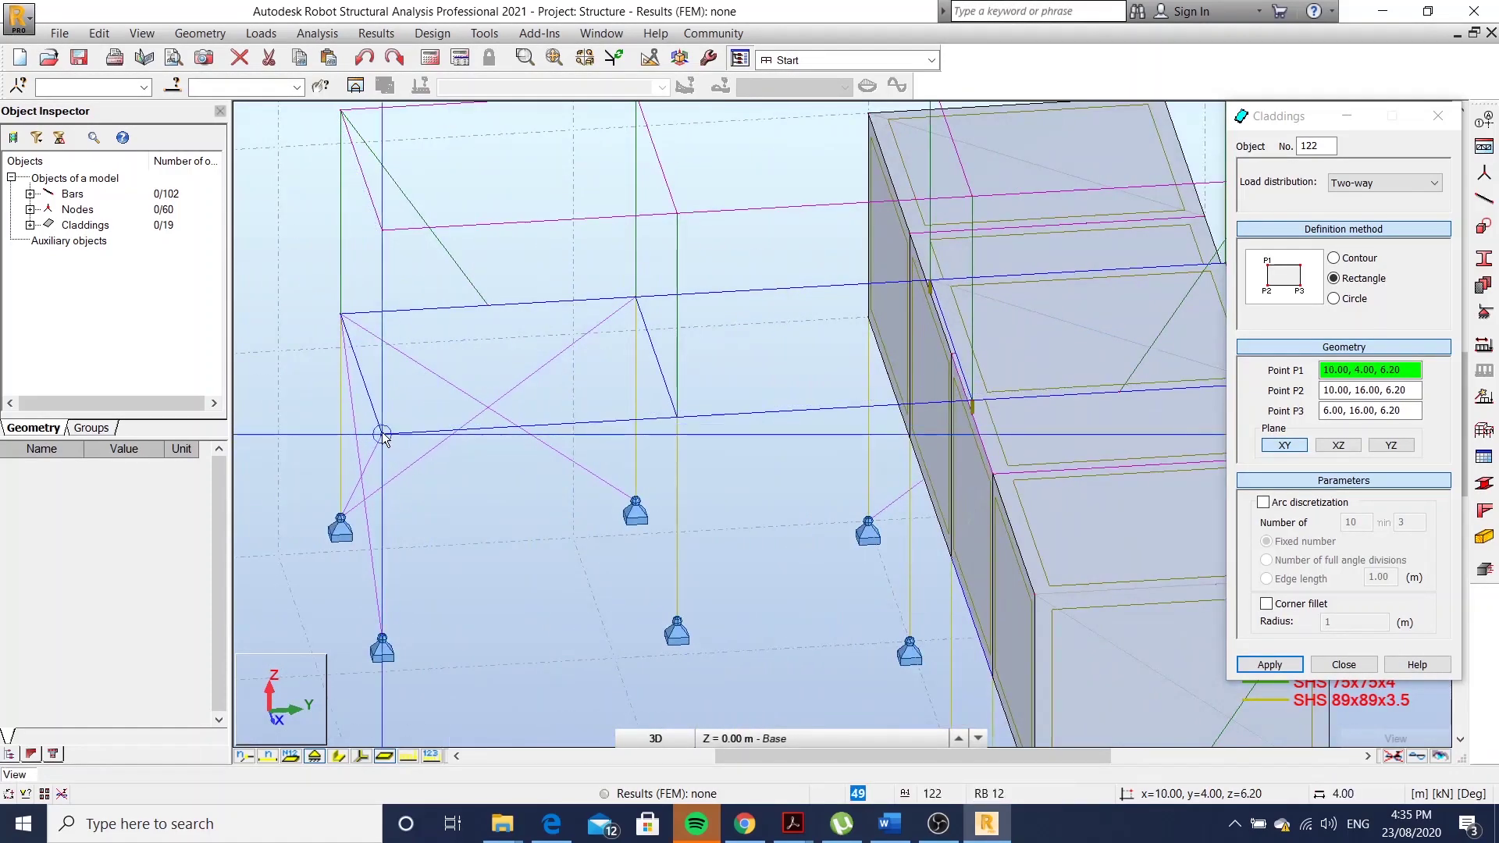
click(341, 315)
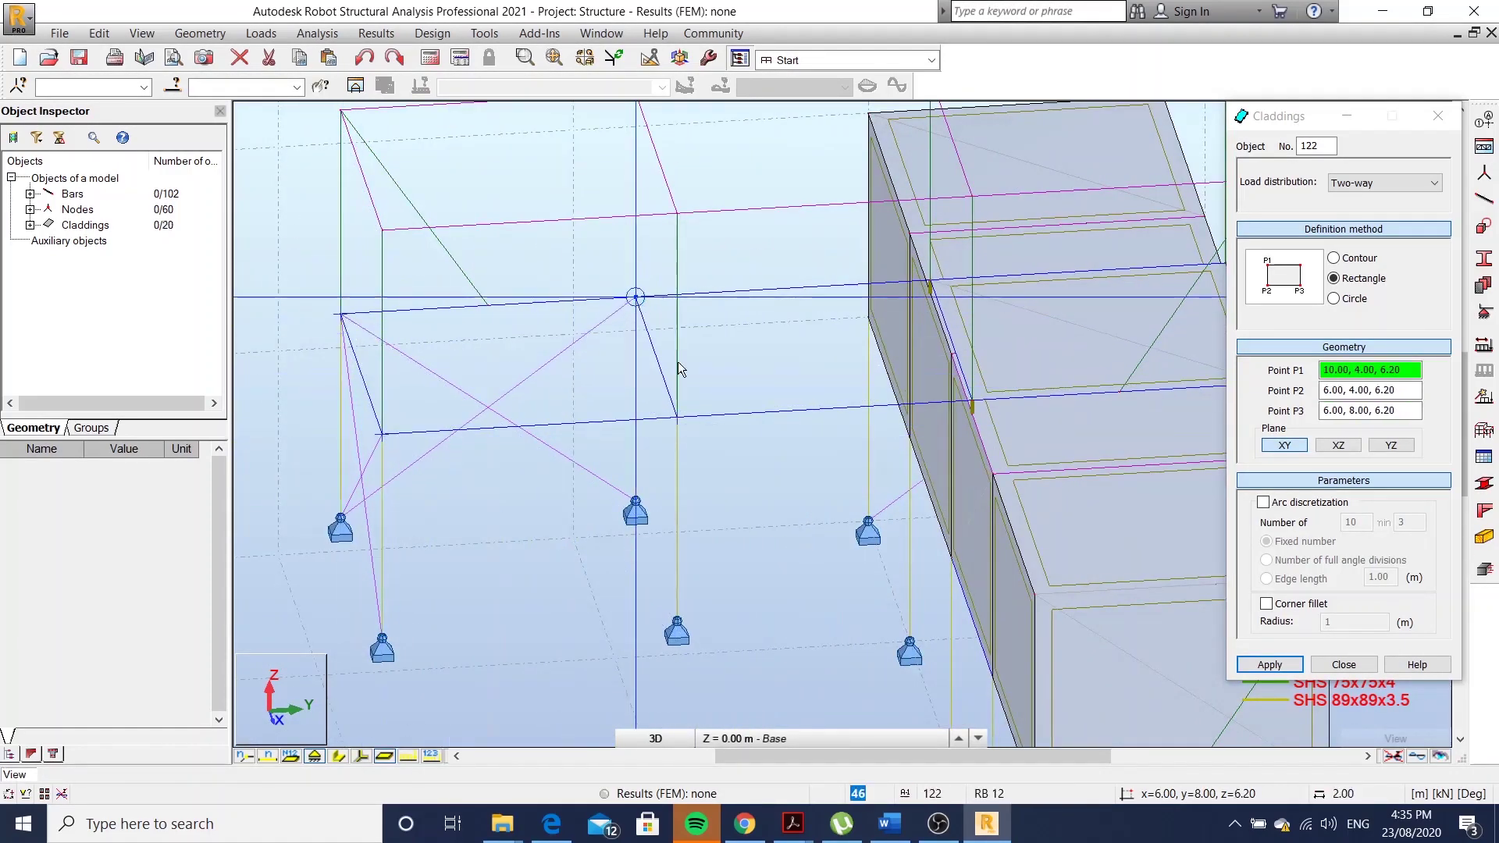
scroll(678, 369, up, 2)
Add a second 6.20 m floor cladding spanning x 6–10 and y 4–8
click(527, 268)
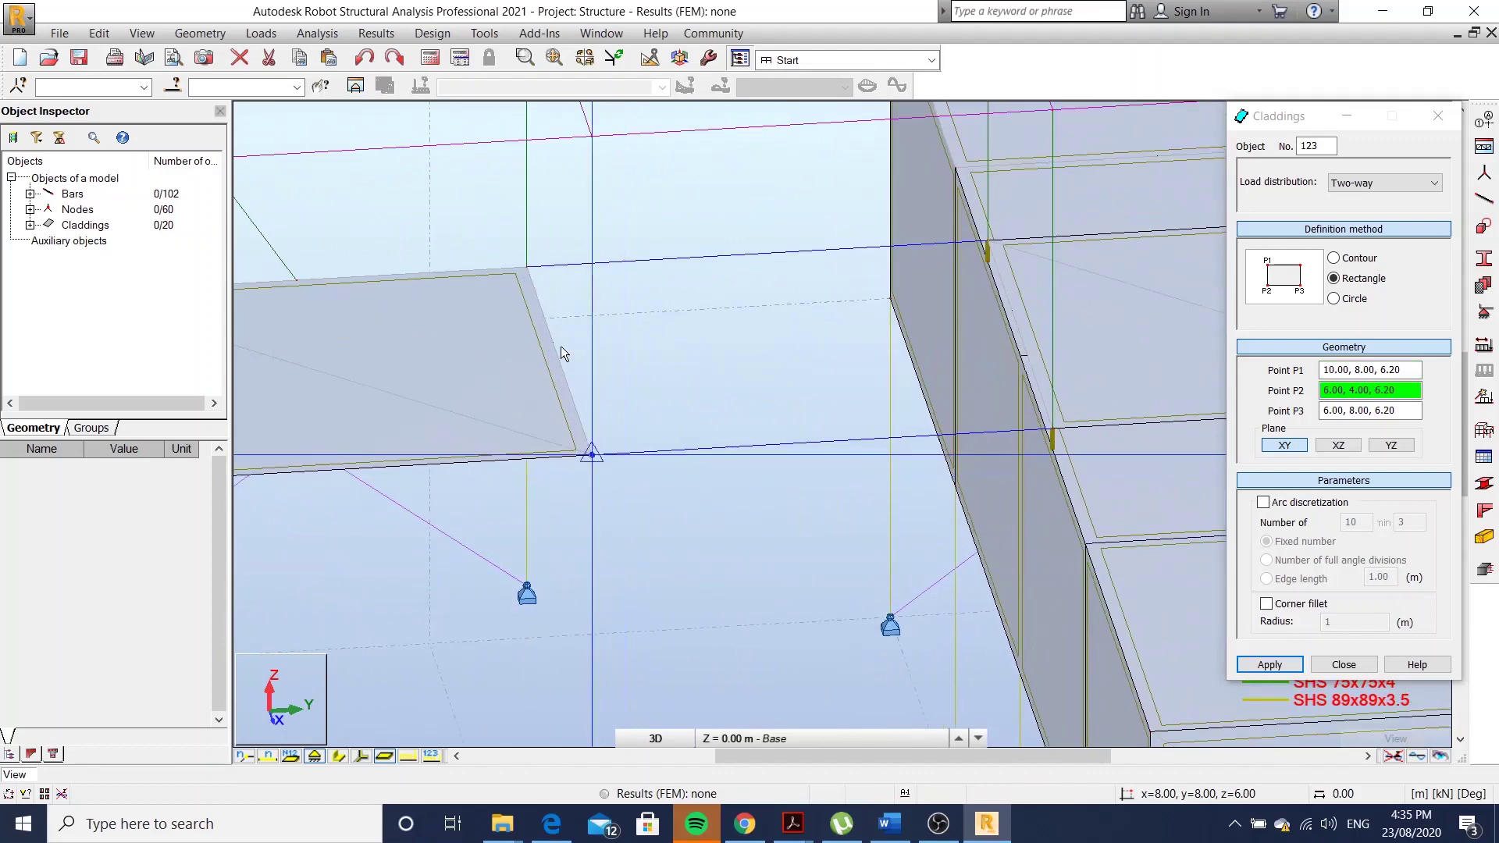
click(527, 268)
scroll(843, 289, up, 1)
scroll(781, 304, up, 1)
scroll(756, 309, up, 1)
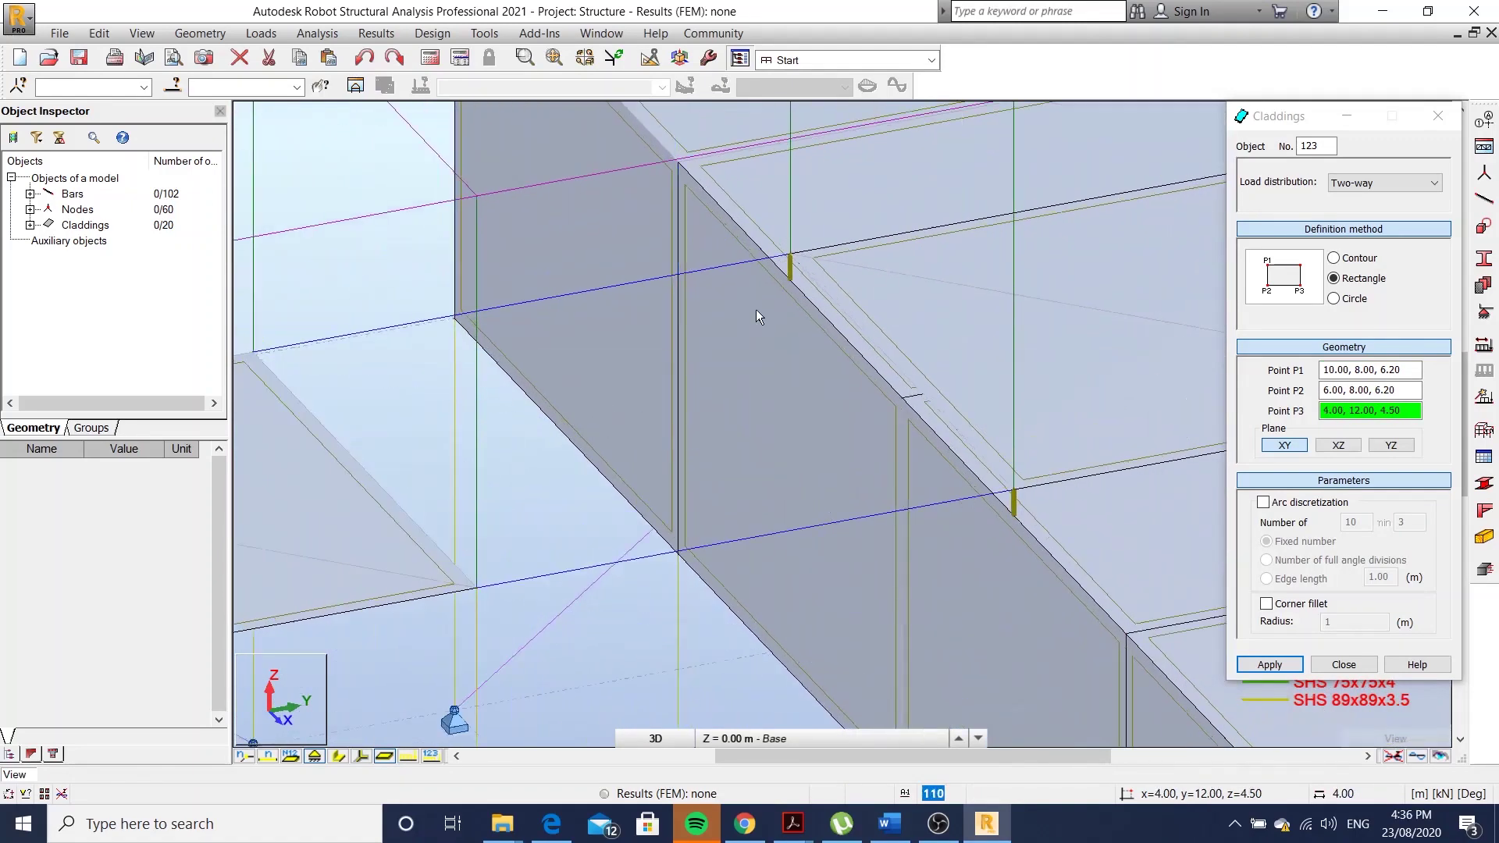
click(812, 277)
scroll(763, 468, down, 3)
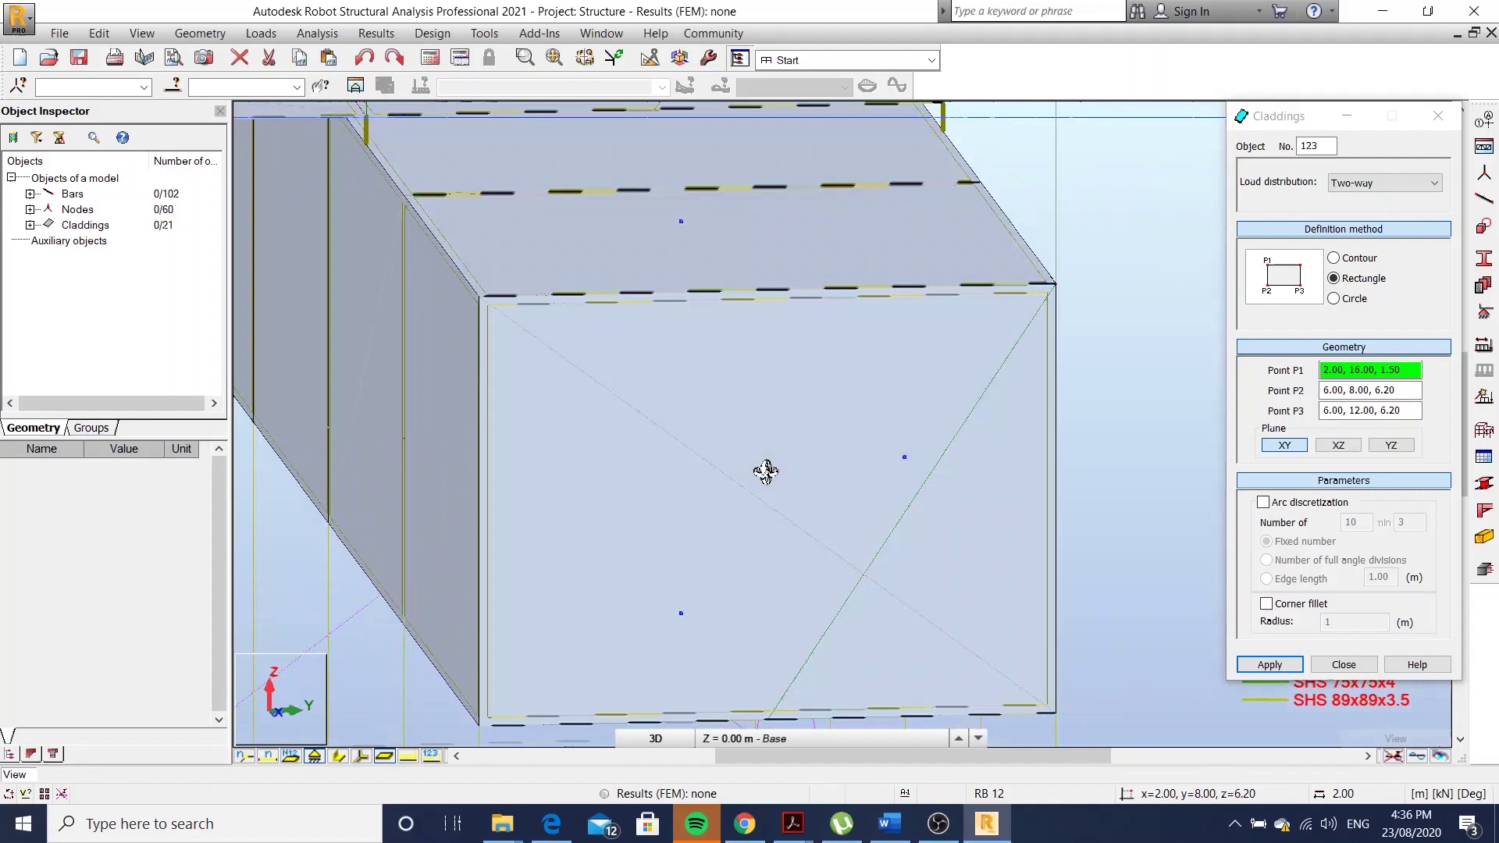
mouse_move(770, 476)
middle_down()
mouse_move(765, 507)
mouse_move(746, 422)
mouse_move(547, 460)
middle_up()
scroll(826, 492, down, 2)
scroll(681, 401, down, 2)
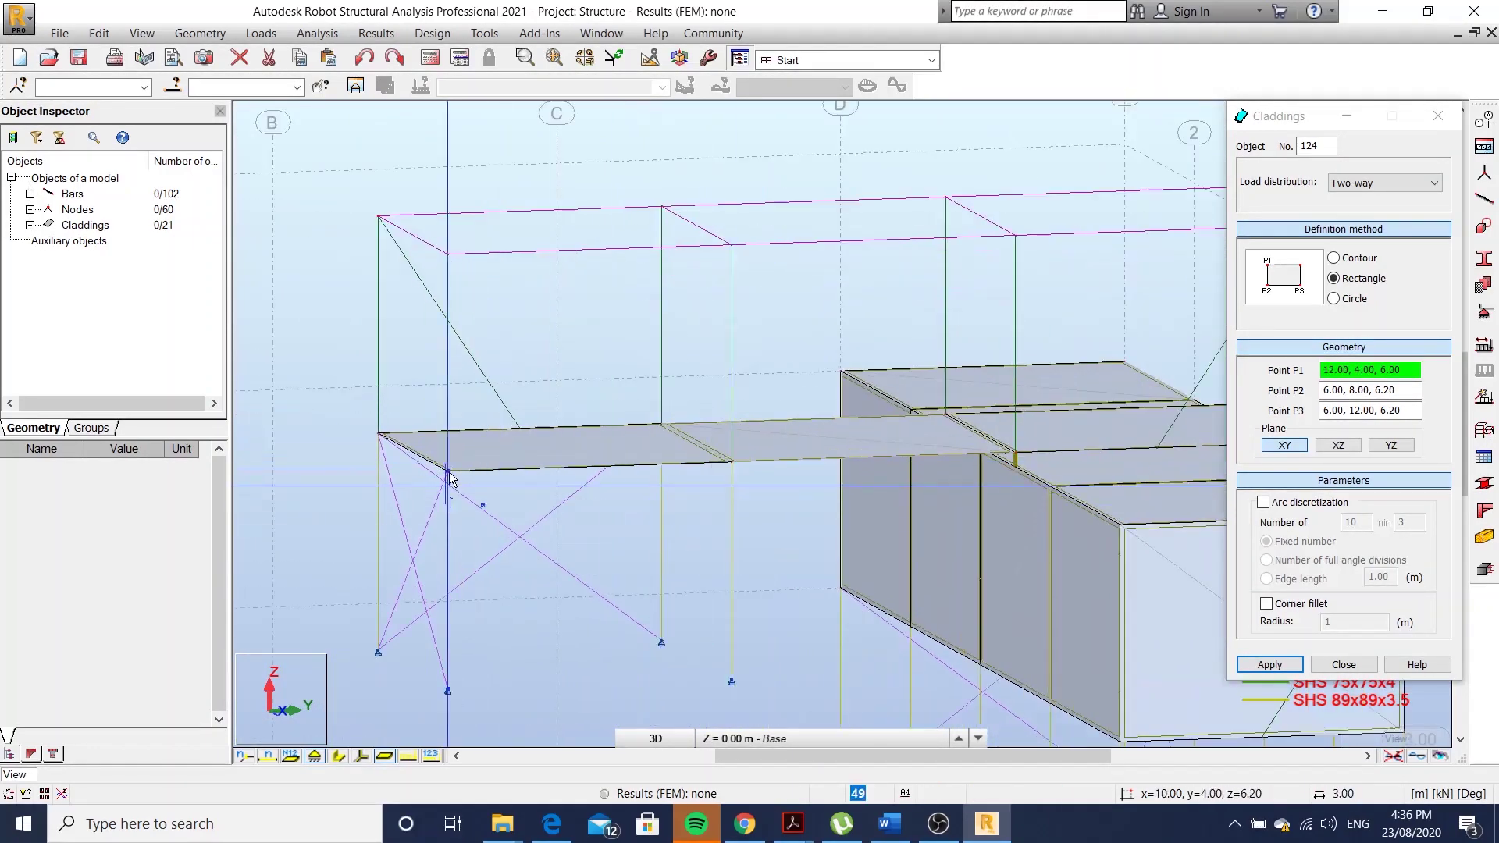
Add two wall panels and the end wall from 10, 12 to 10, 16 at 6.20
click(447, 471)
click(732, 465)
click(730, 249)
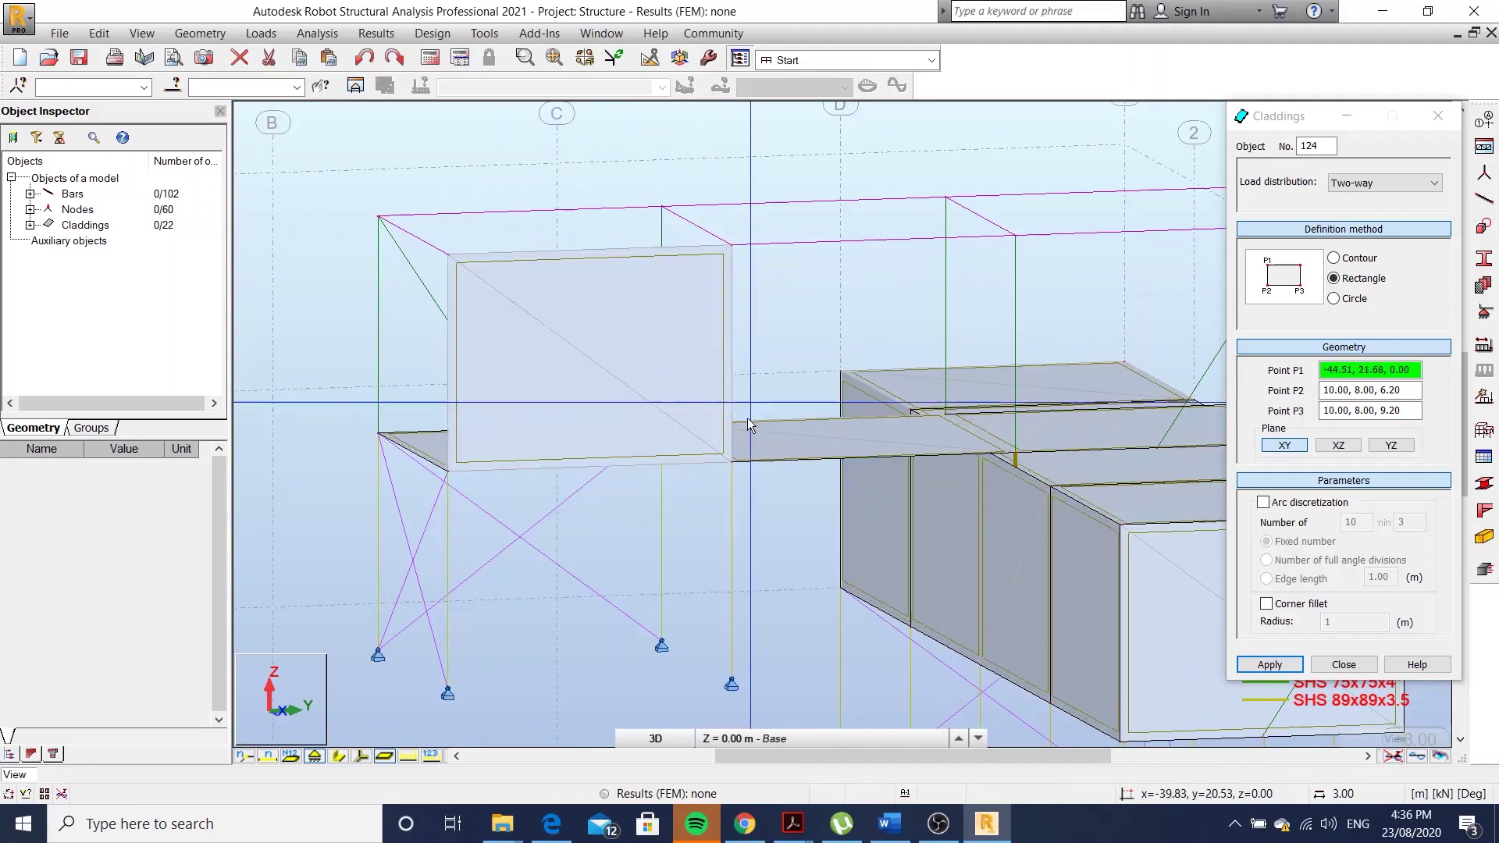
click(732, 461)
click(1011, 457)
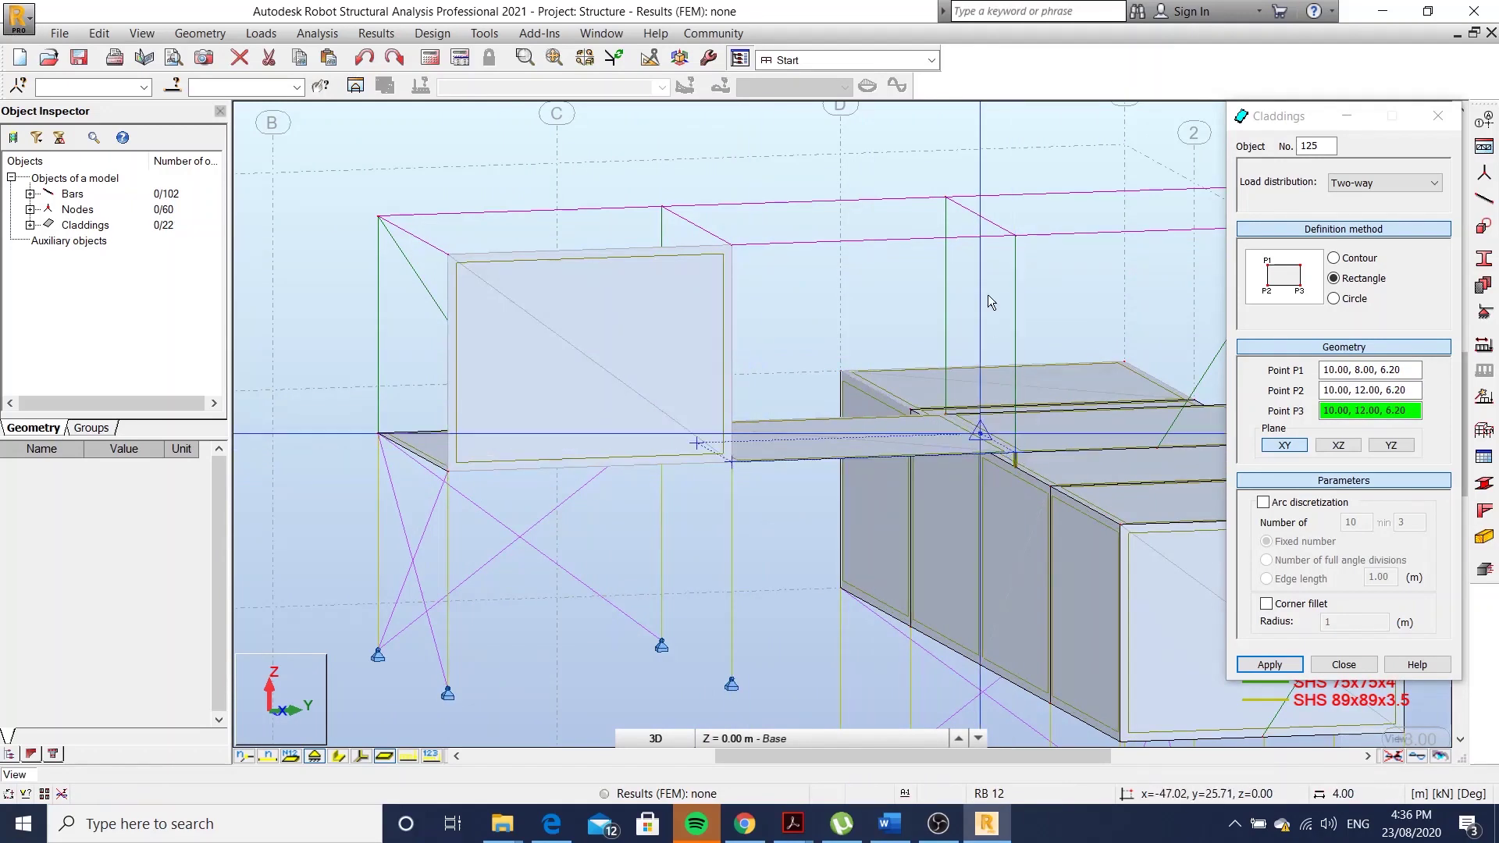
click(1014, 236)
scroll(890, 406, up, 2)
click(624, 532)
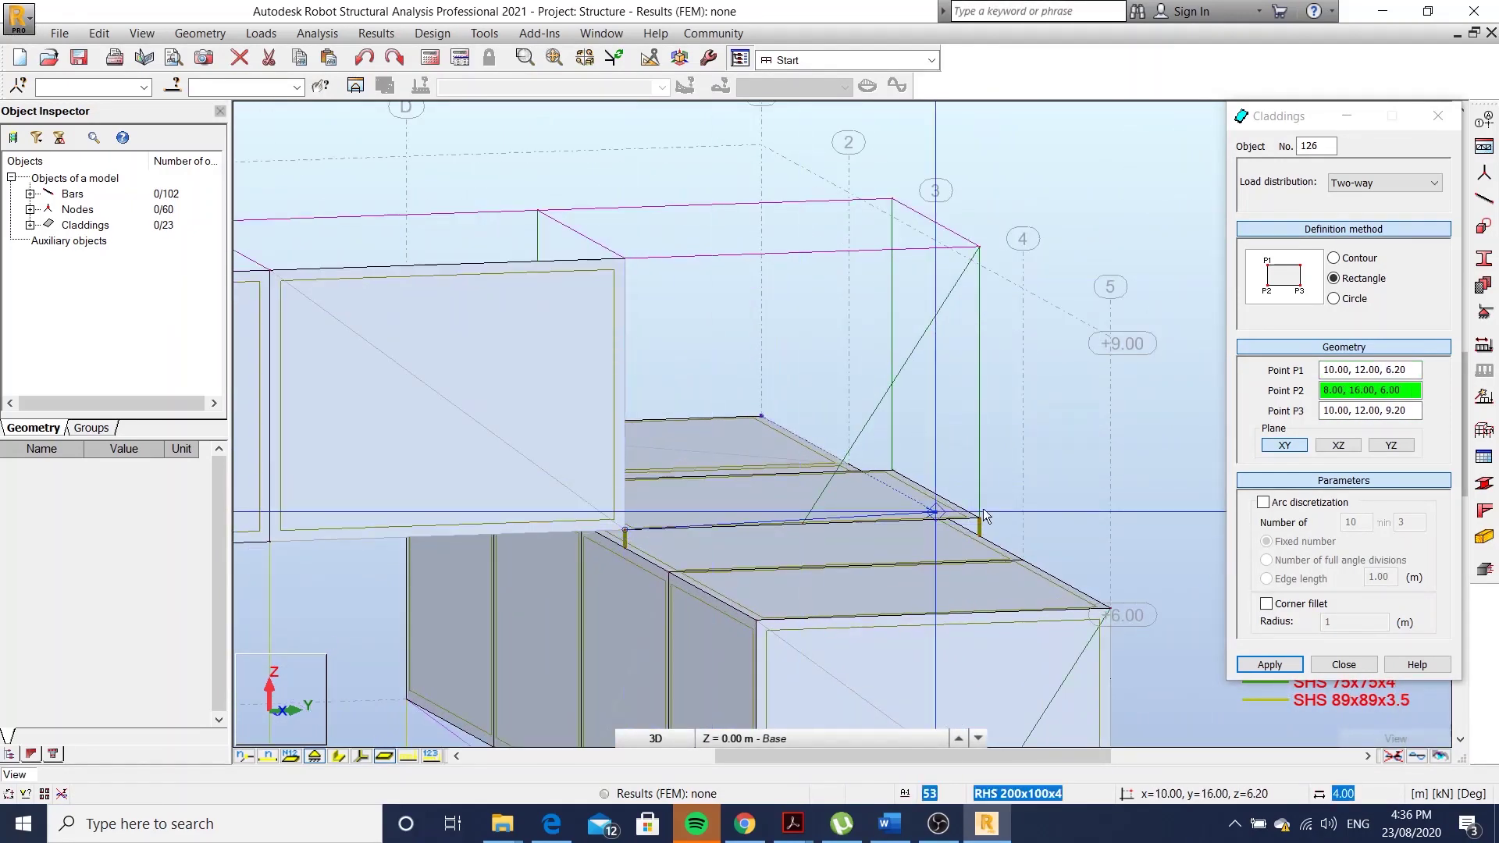
click(979, 518)
click(980, 249)
Add the wall cladding along the y = 16 edge, ending at 6, 16, 6.20
scroll(960, 344, up, 2)
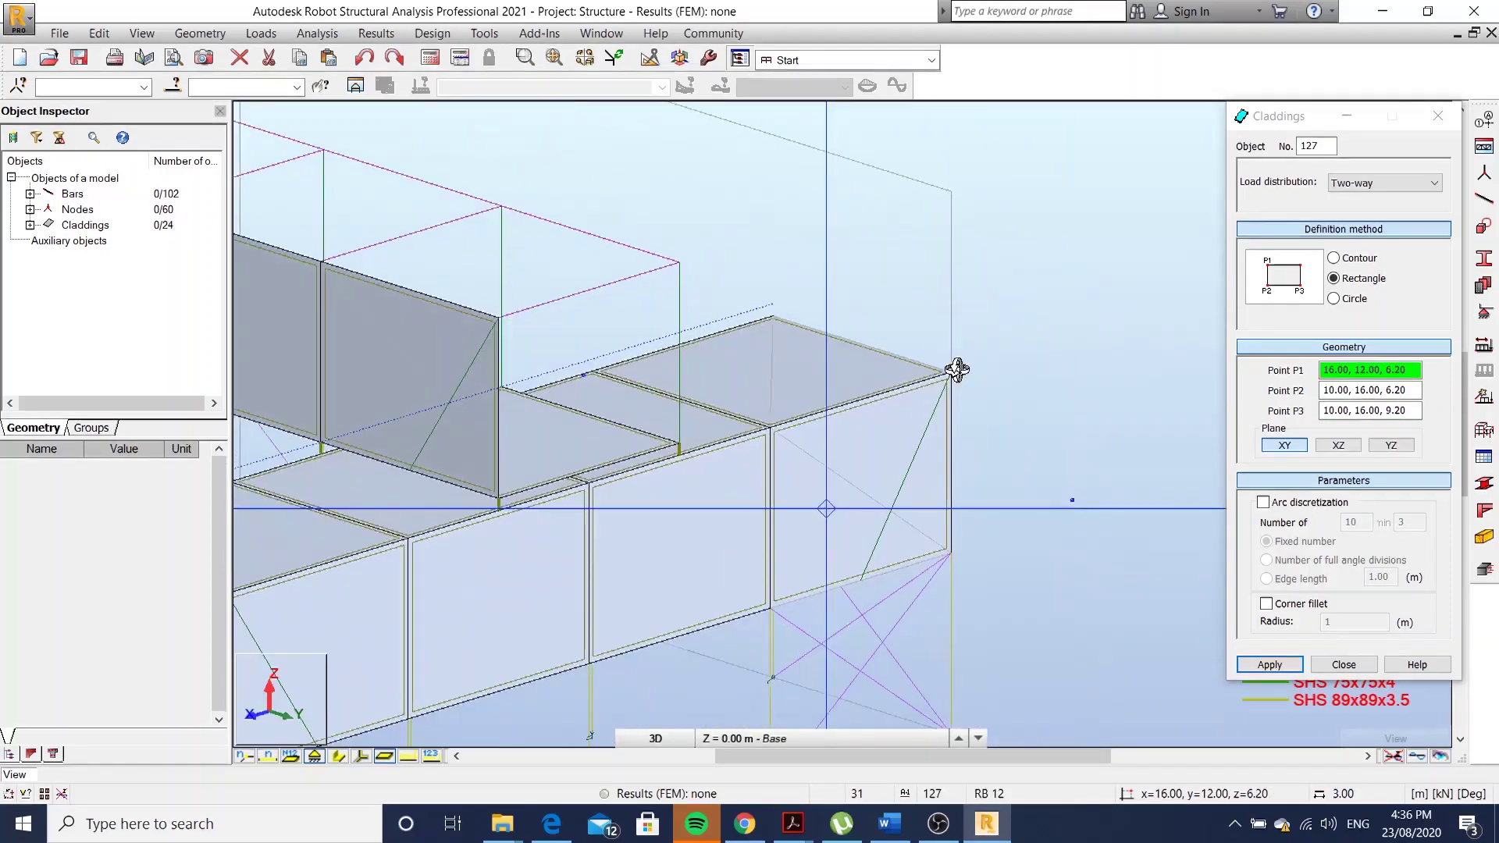
scroll(781, 469, up, 2)
click(652, 512)
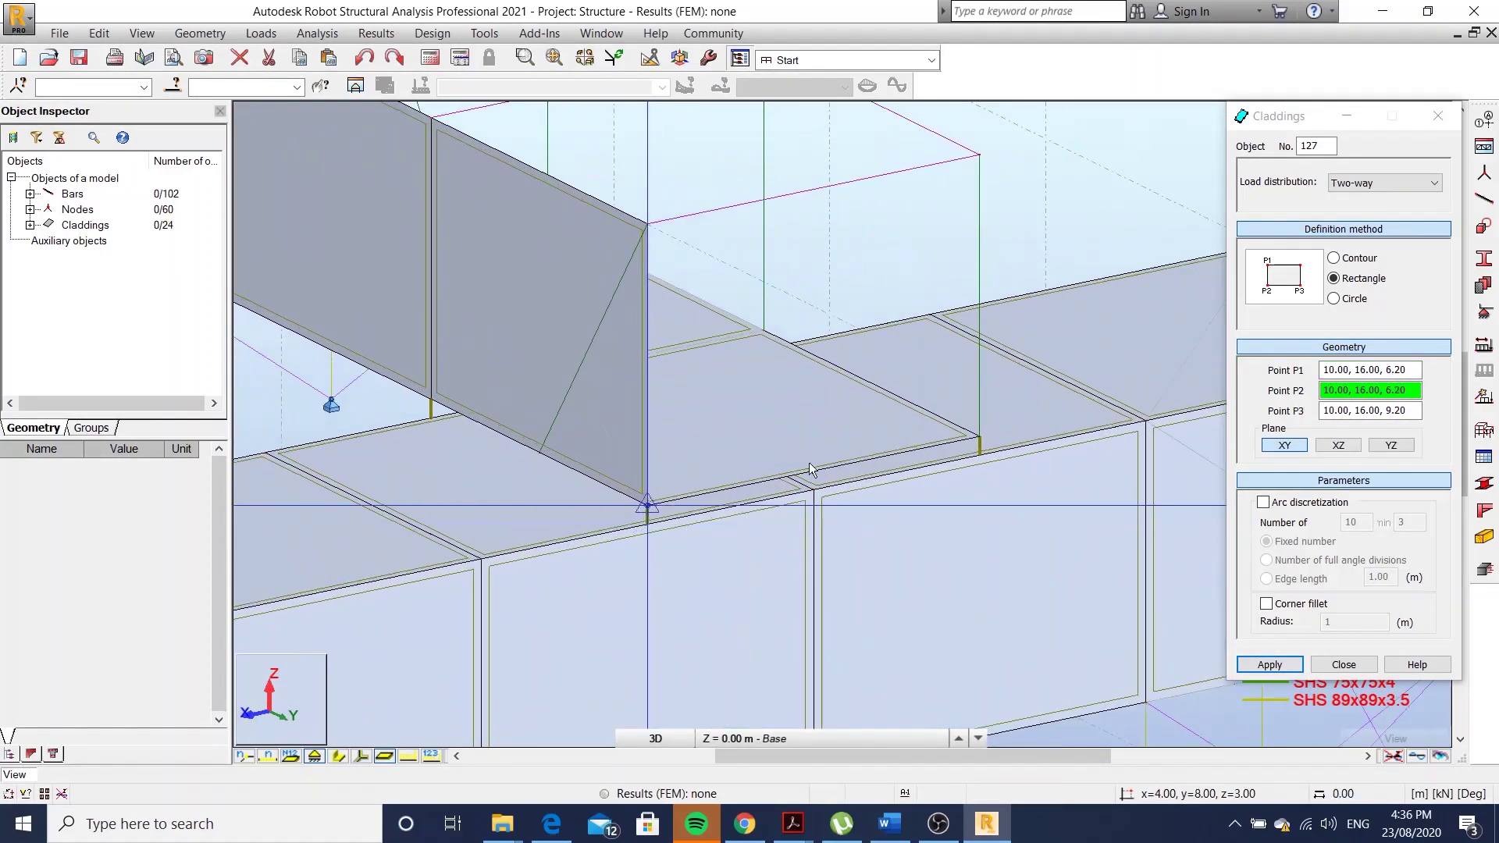
click(978, 438)
click(979, 155)
scroll(937, 234, down, 2)
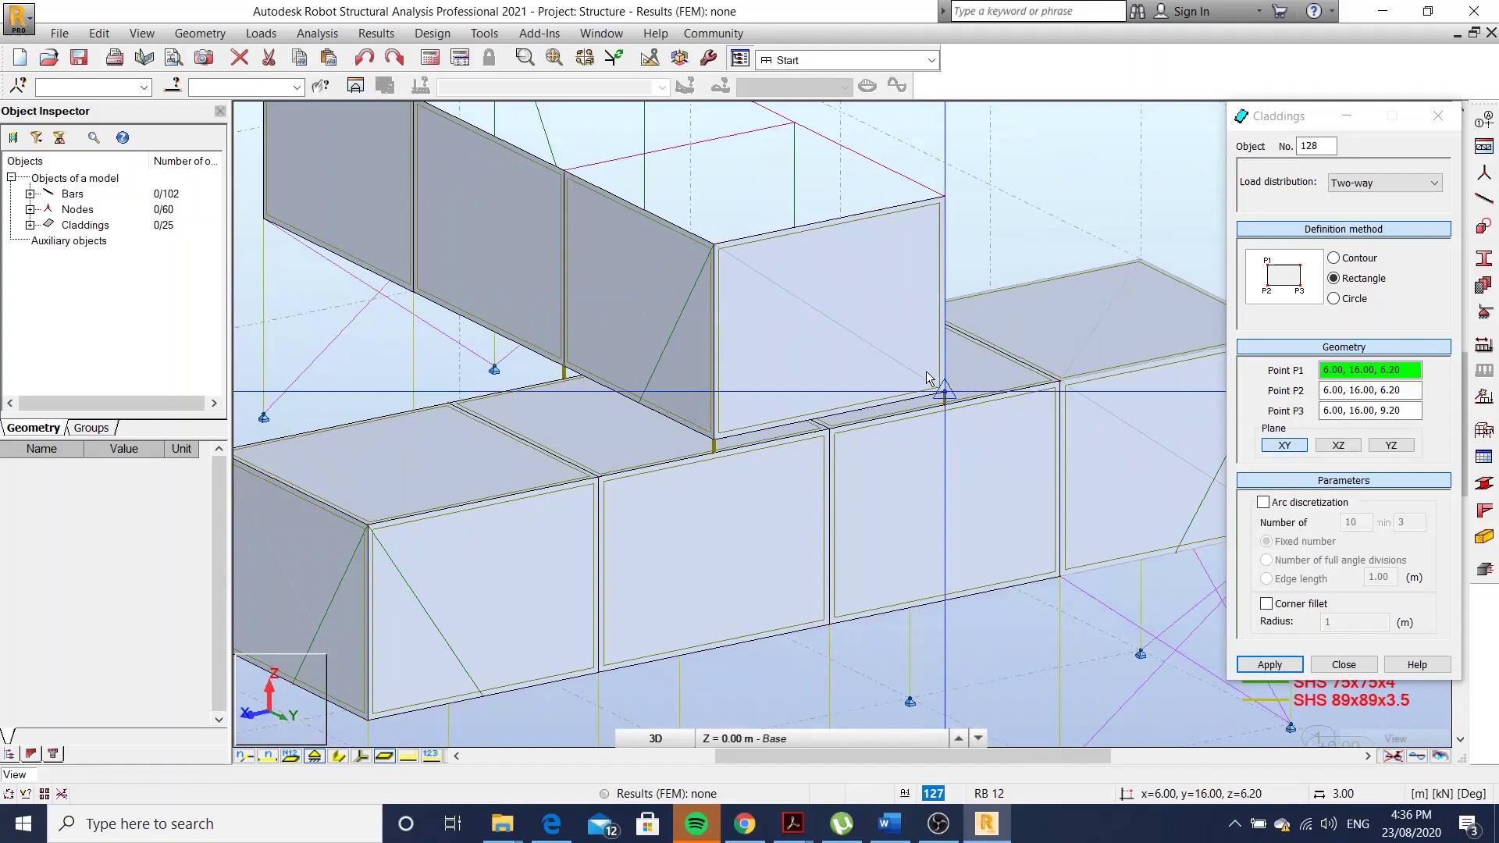
scroll(854, 351, down, 2)
middle_drag(855, 351, 474, 467)
scroll(553, 484, up, 2)
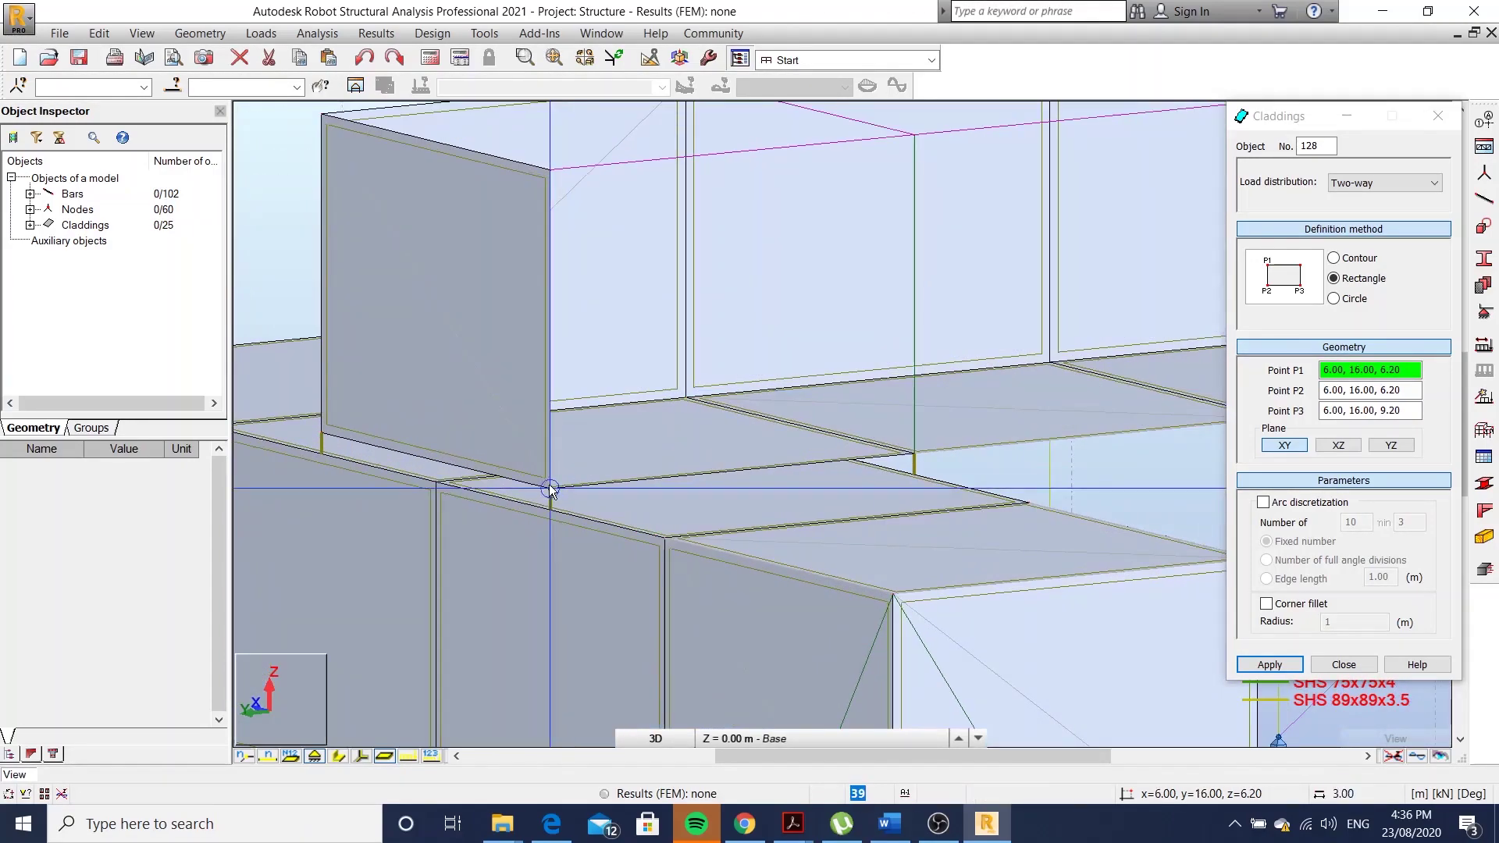
Clad the inner x = 6 line with walls from y 16 down to y 4
click(550, 489)
click(913, 453)
click(914, 133)
scroll(785, 344, down, 1)
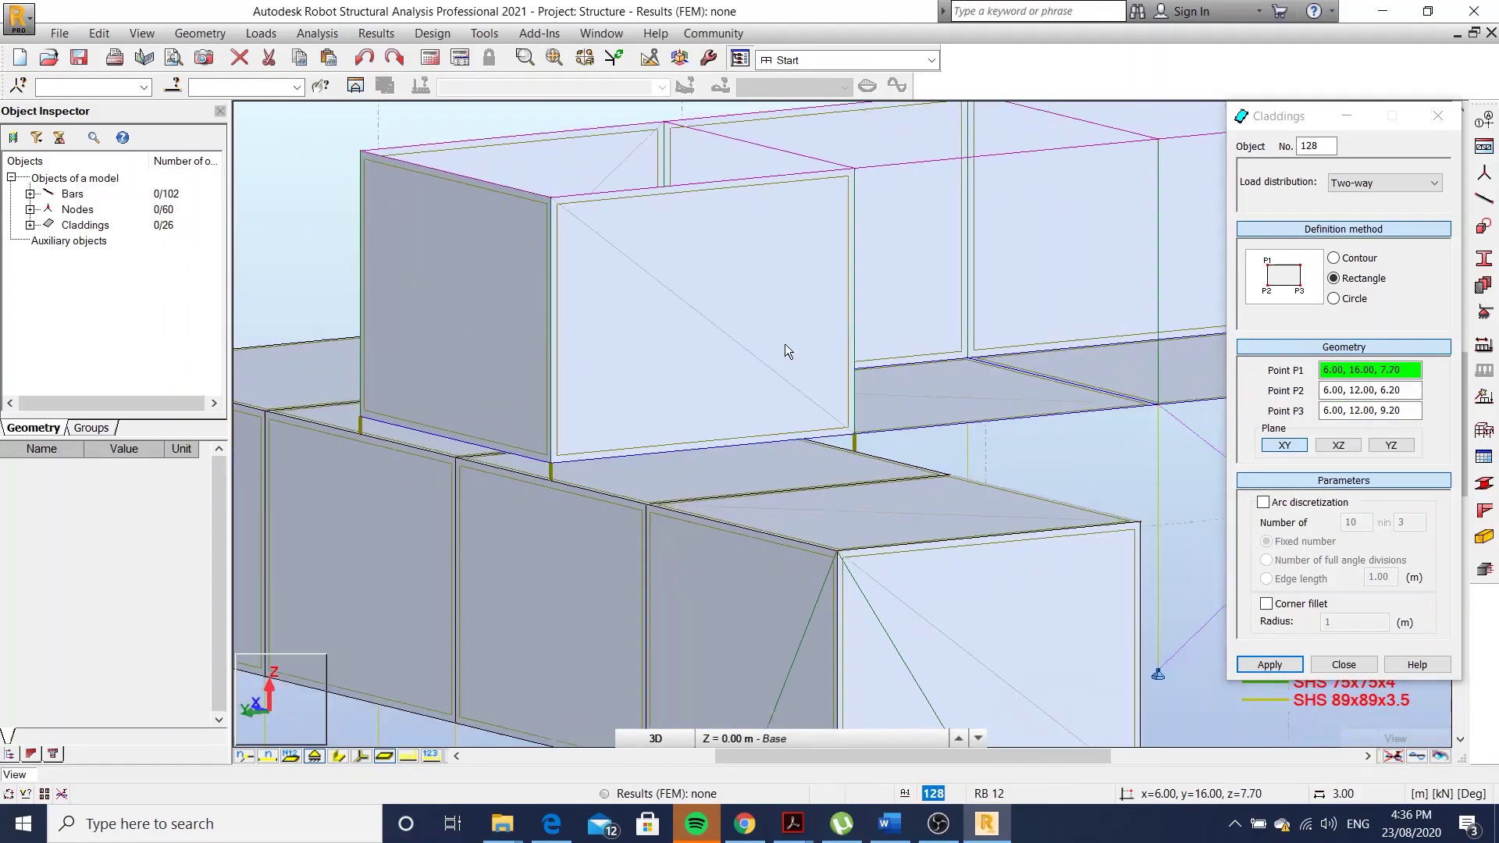
scroll(687, 445, up, 2)
click(461, 599)
click(981, 598)
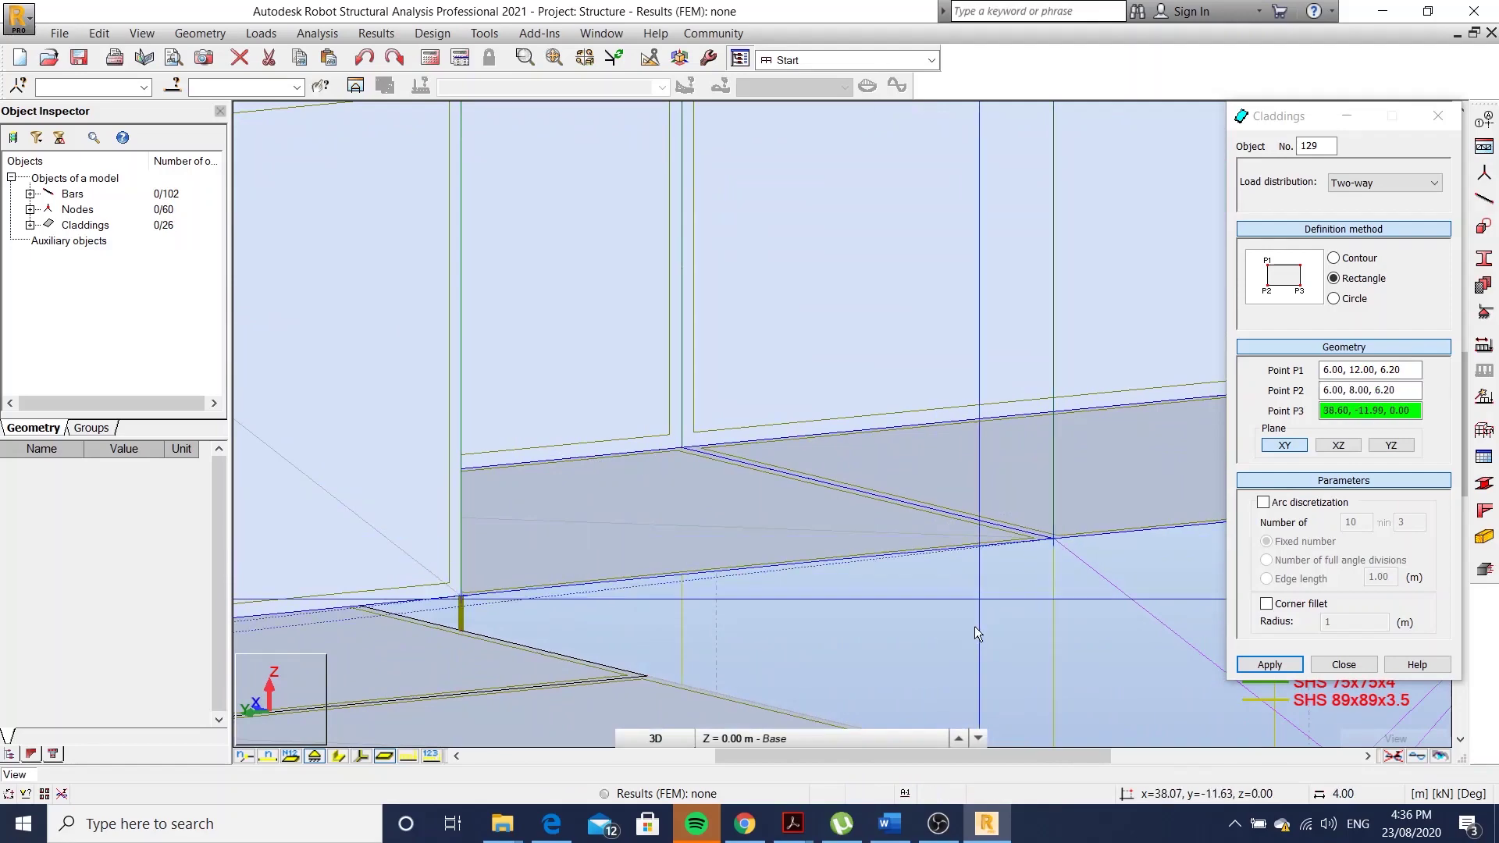
scroll(975, 631, down, 2)
click(752, 361)
scroll(644, 612, up, 2)
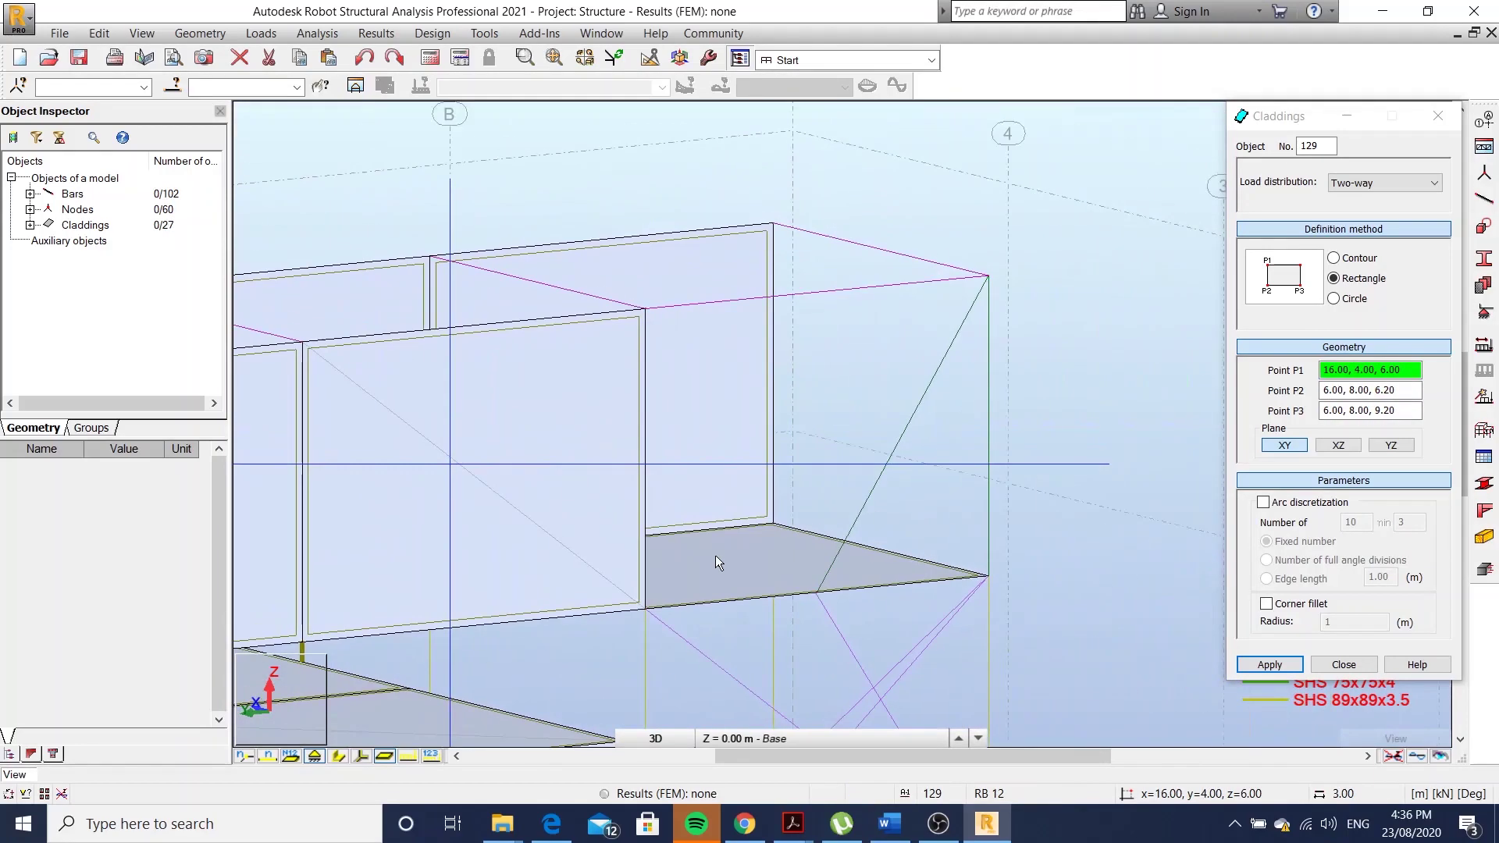
click(645, 612)
click(988, 275)
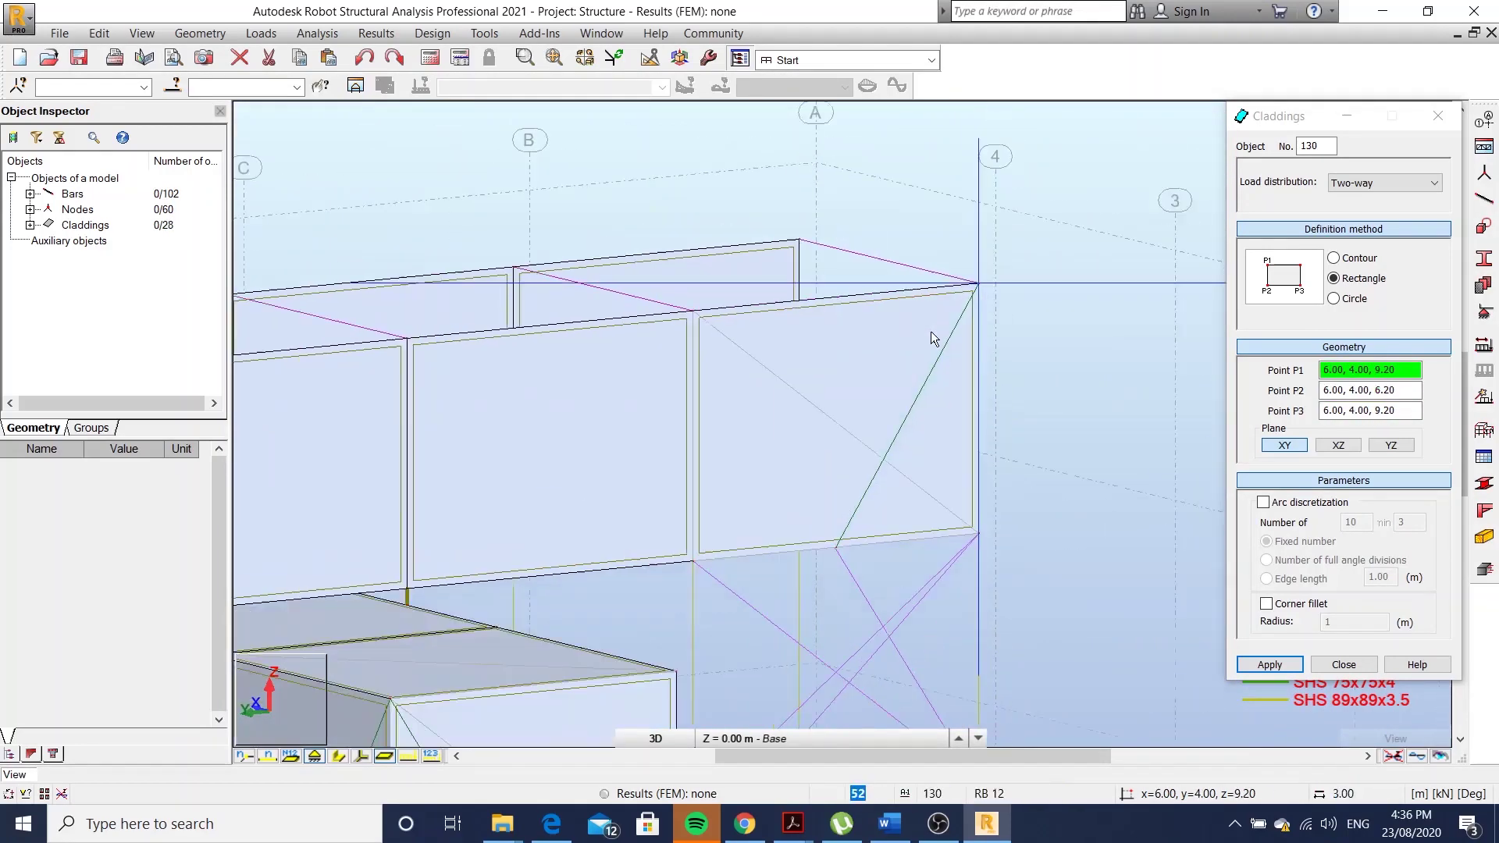
scroll(931, 331, down, 2)
Add the front wall from 6, 4 to 10, 4 at level 6.20
mouse_move(903, 469)
middle_down()
mouse_move(518, 353)
mouse_move(830, 529)
middle_up()
scroll(729, 569, up, 2)
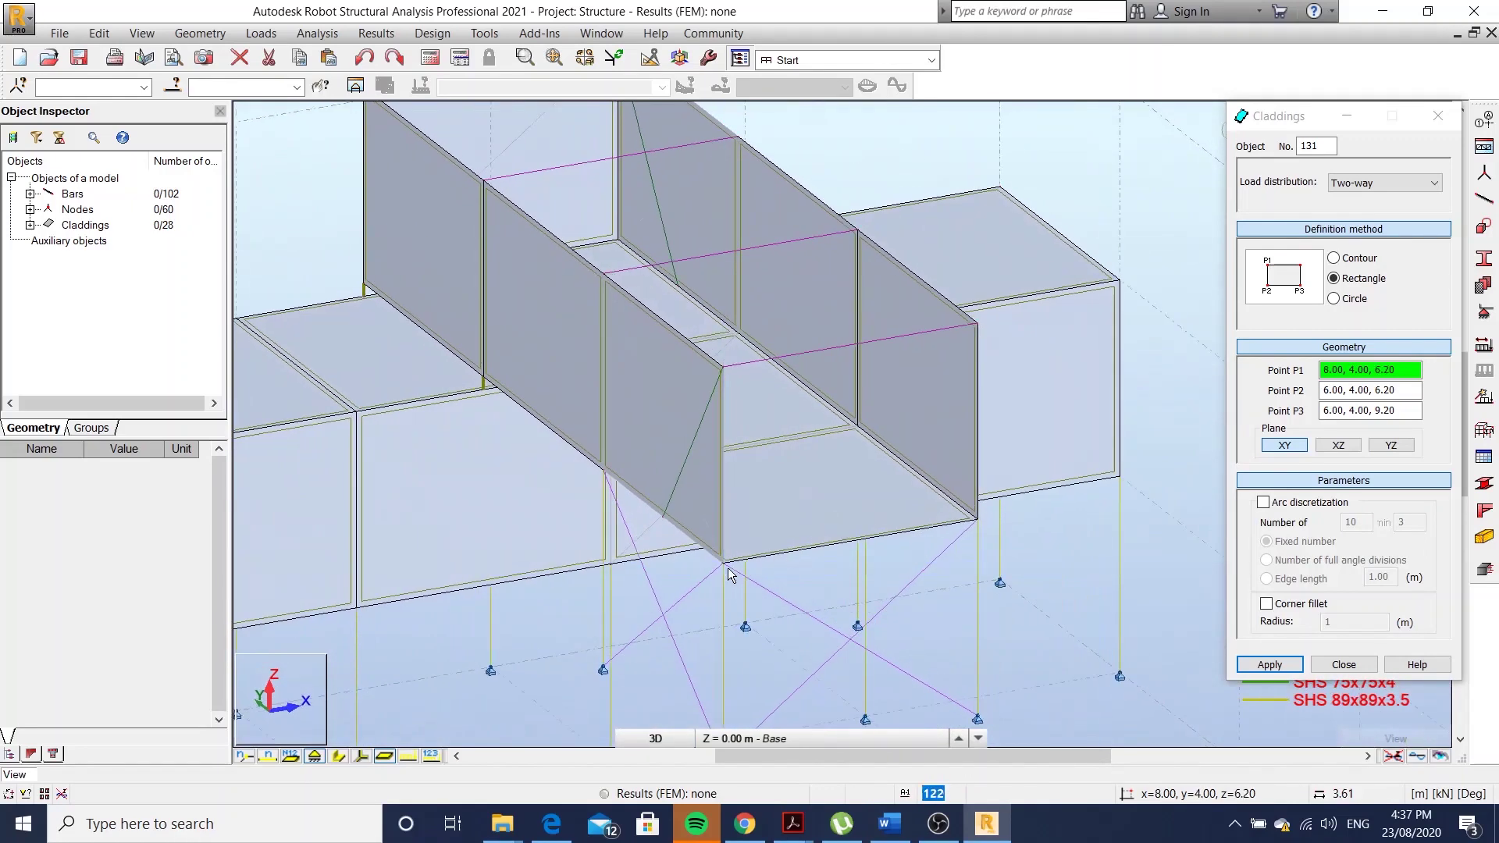
click(719, 560)
click(1045, 509)
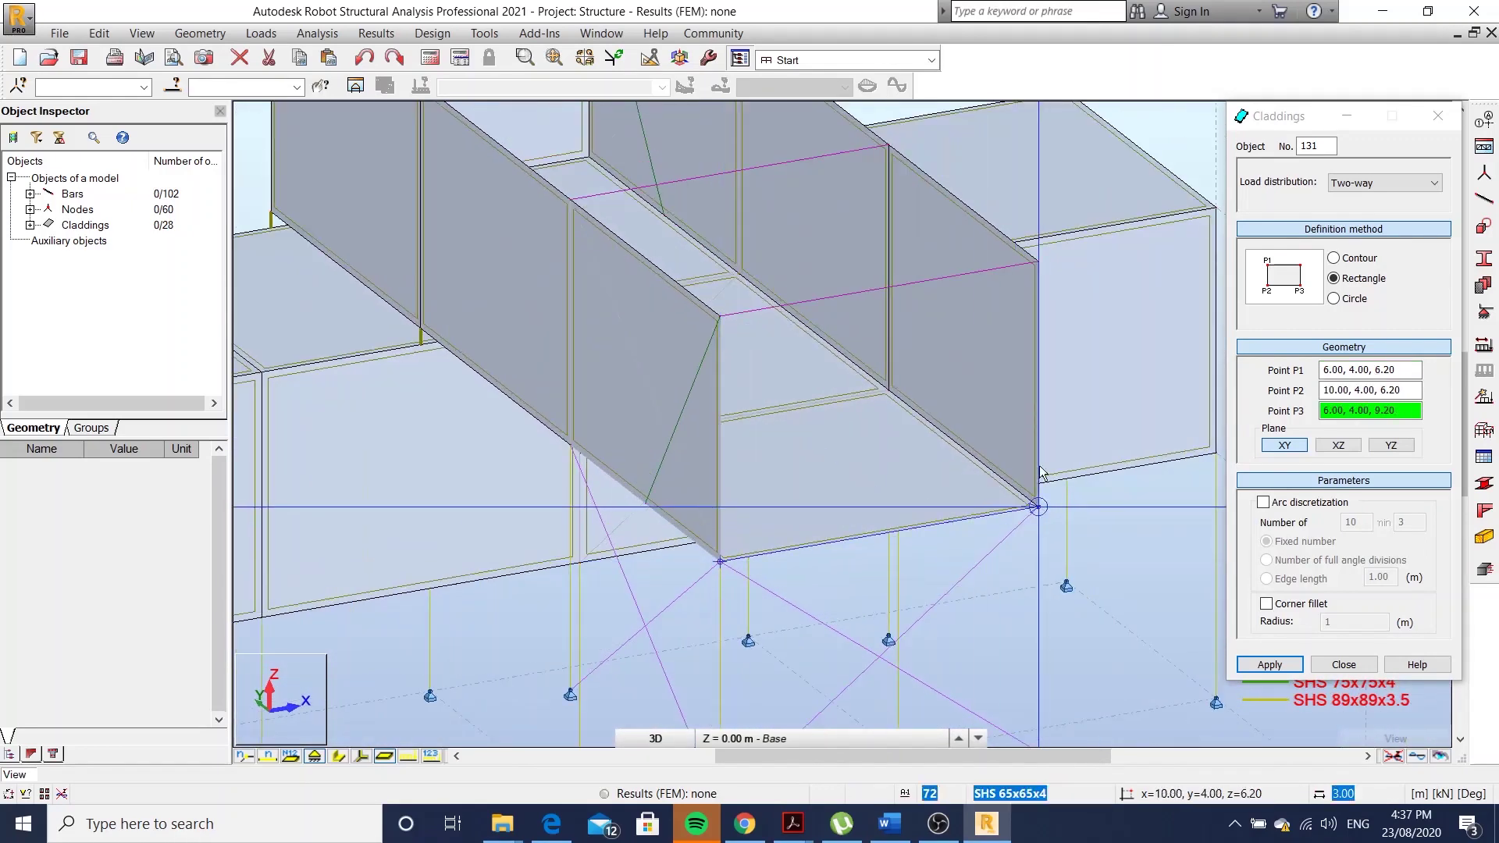
click(1032, 258)
scroll(904, 427, down, 2)
scroll(715, 373, up, 2)
scroll(713, 387, up, 1)
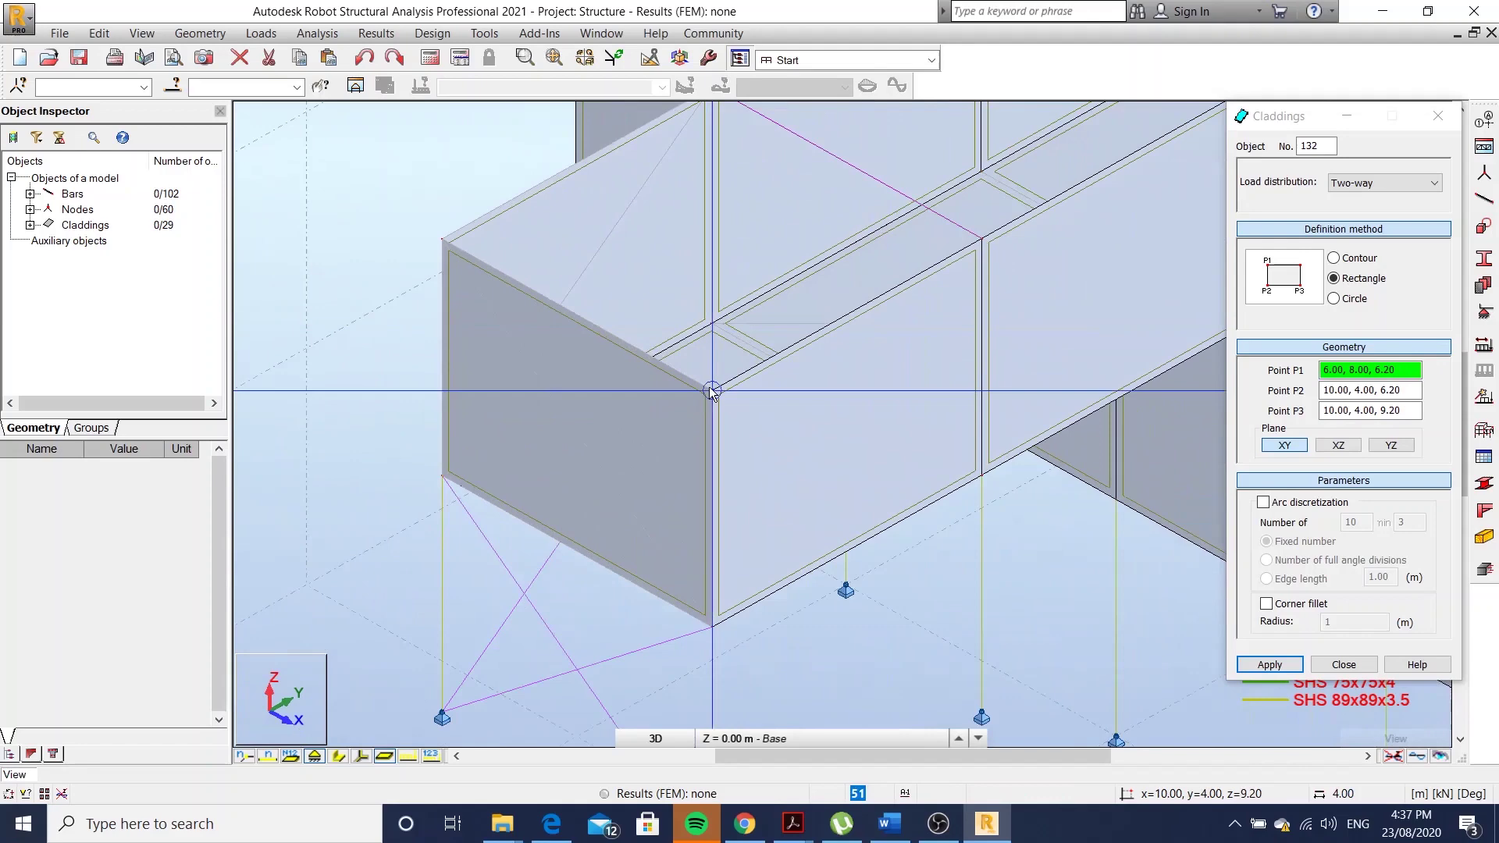
Add the three roof panels at level 9.20 between x 6 and x 10
click(712, 390)
click(449, 243)
scroll(449, 243, down, 2)
scroll(641, 362, up, 1)
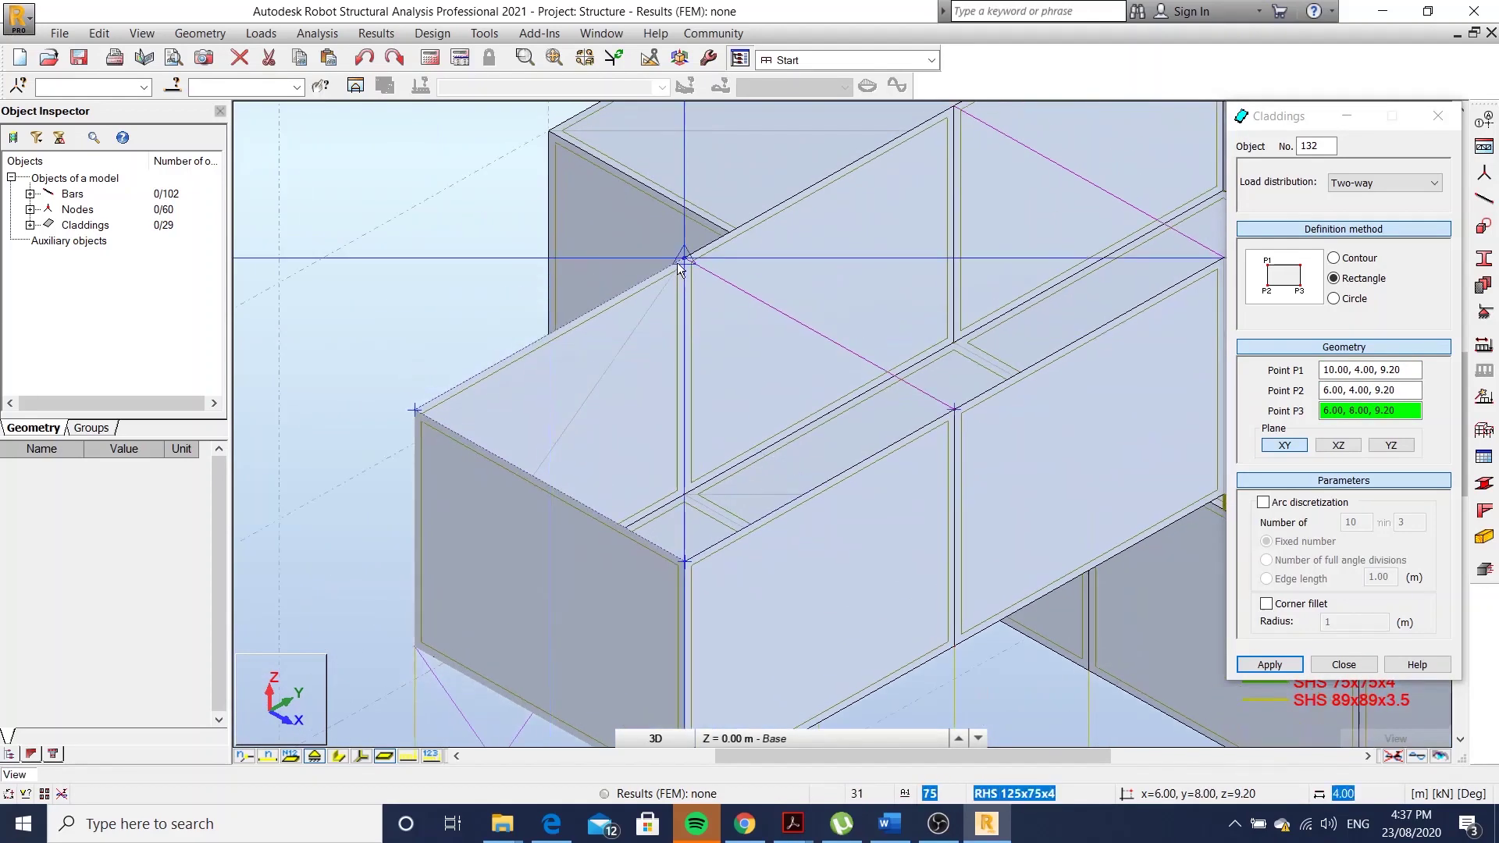
click(726, 320)
scroll(653, 471, up, 2)
click(819, 474)
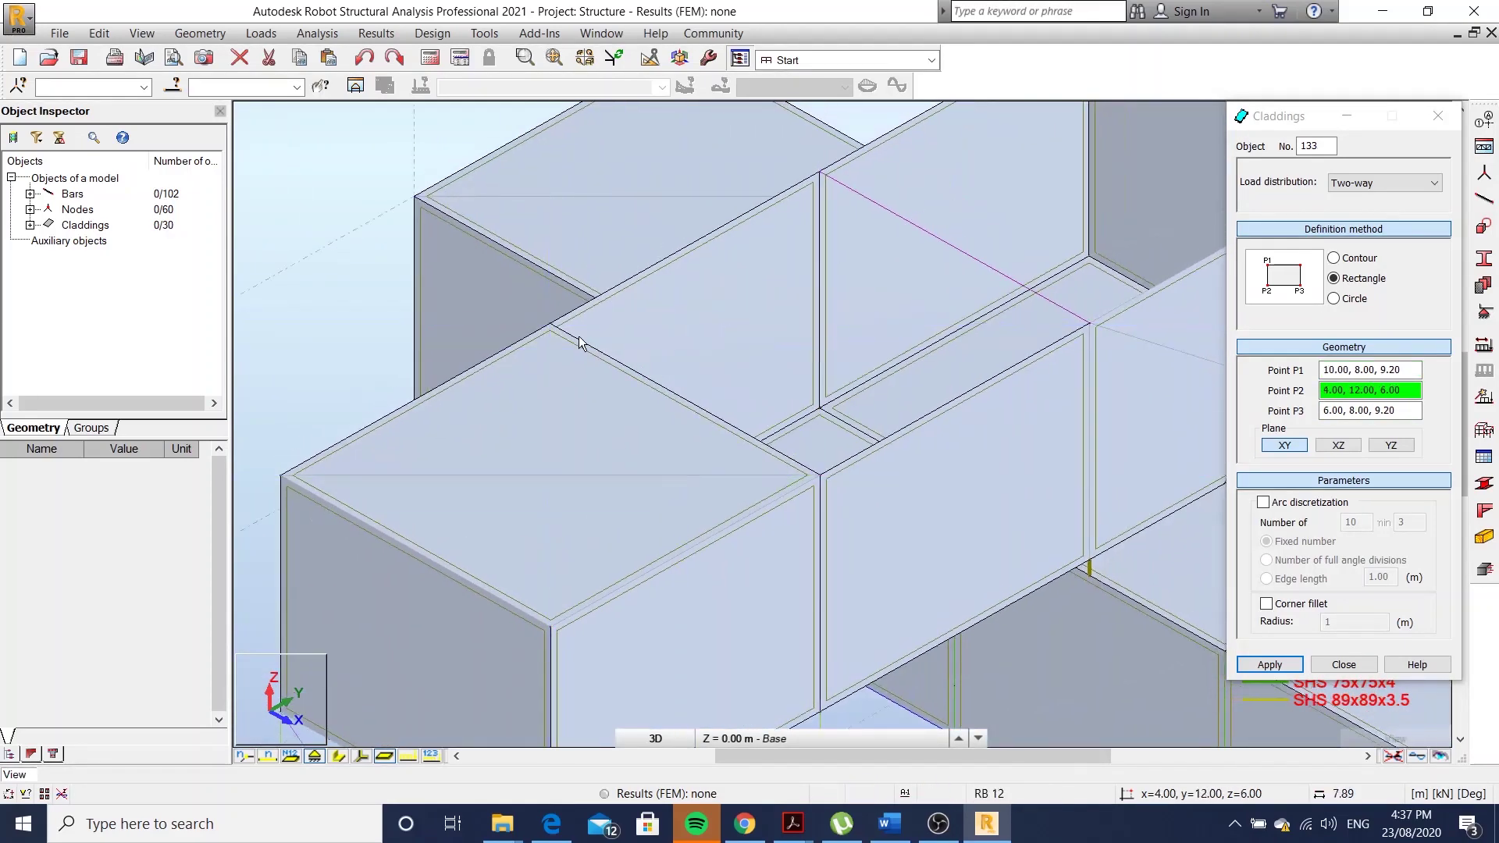
click(550, 324)
click(819, 170)
middle_drag(898, 307, 679, 583)
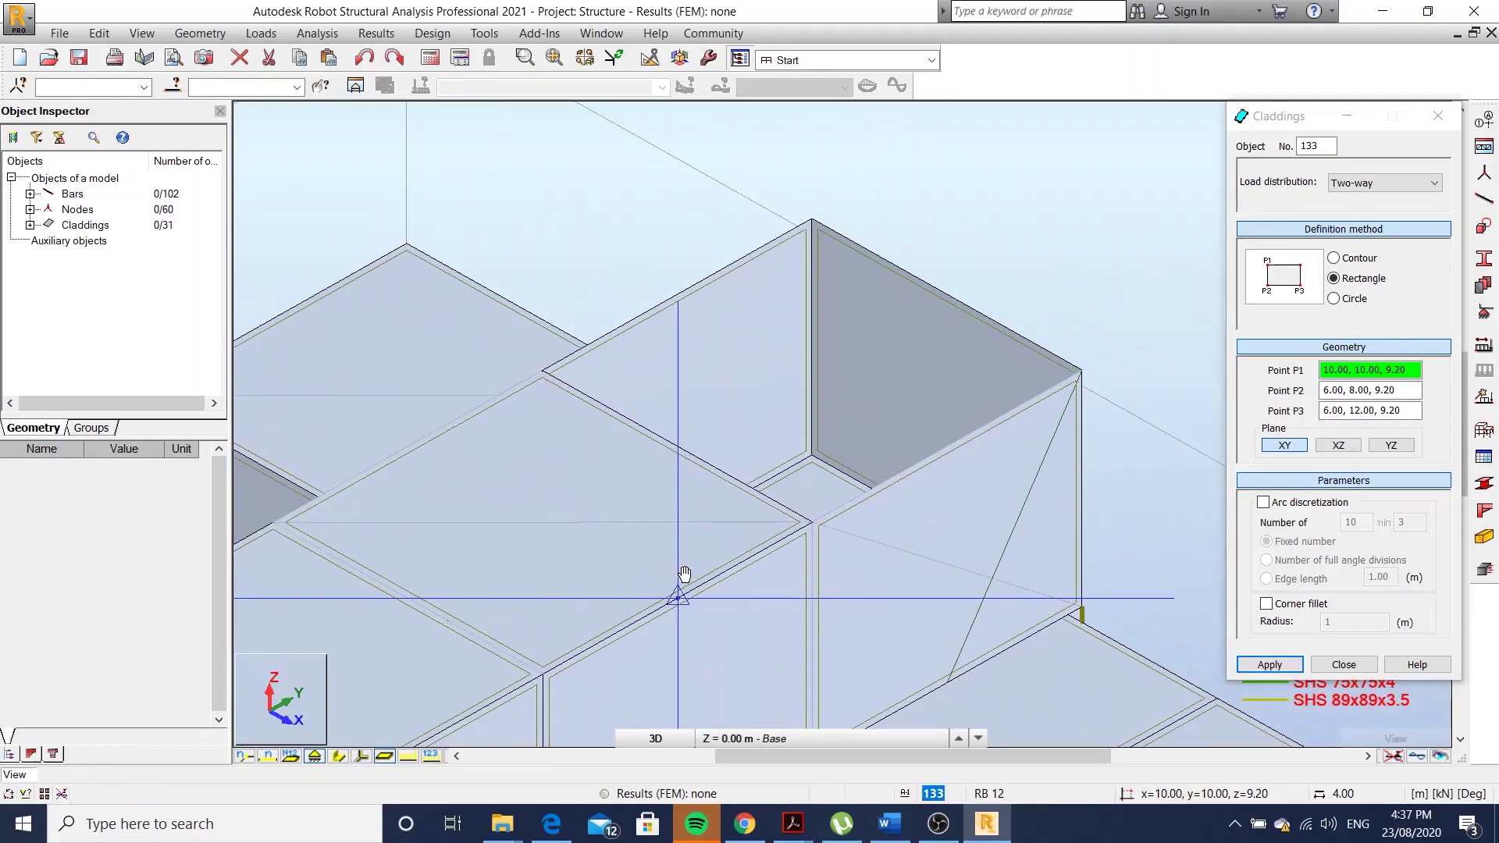
click(812, 521)
click(544, 373)
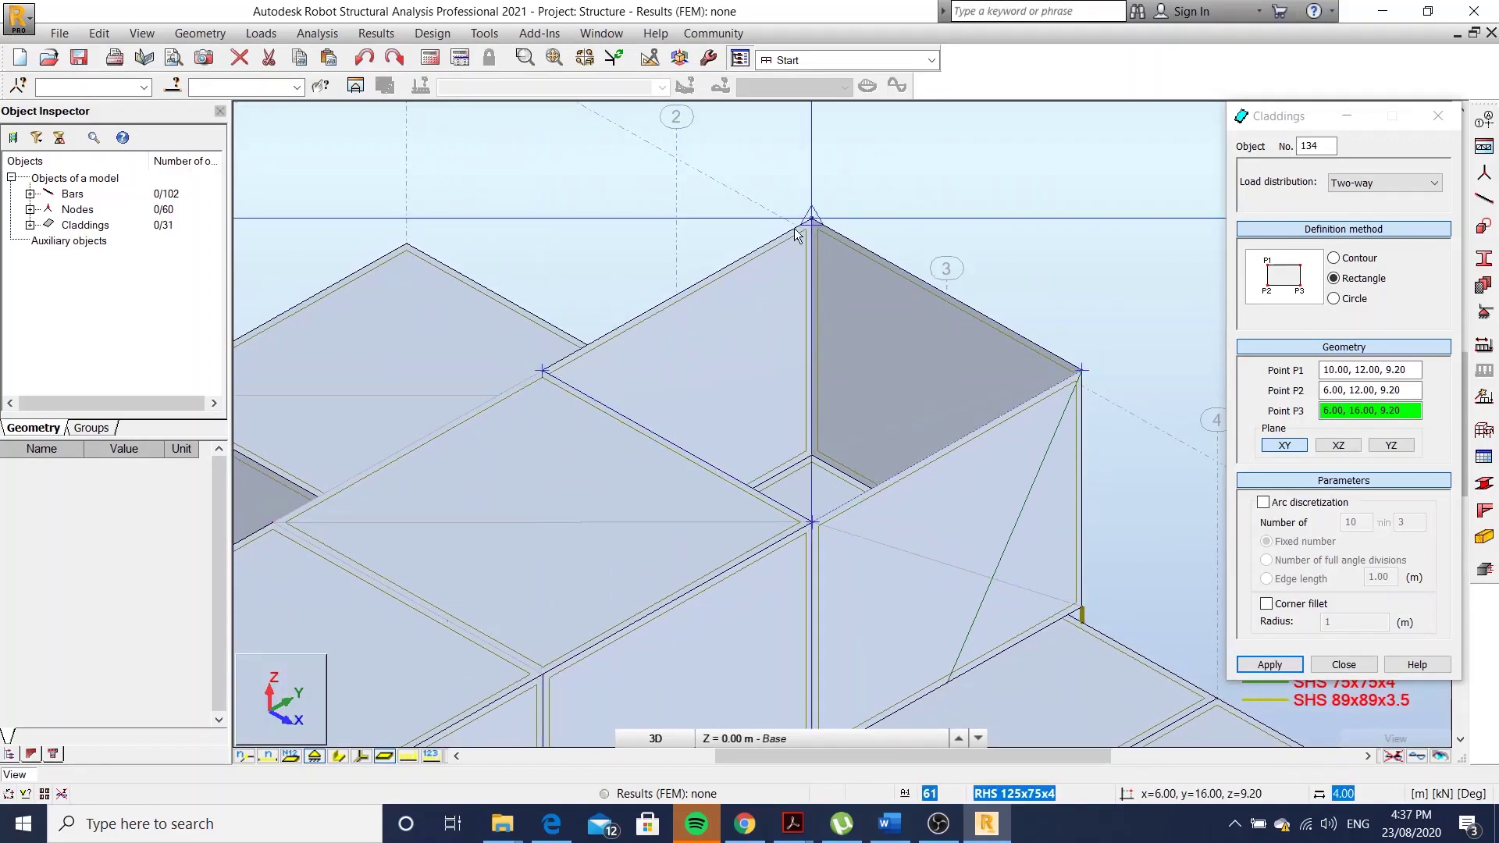
click(811, 222)
Zoom out to the whole frame, show bars in section colours, and close Claddings
mouse_move(878, 303)
shift+middle_down()
mouse_move(808, 559)
mouse_move(833, 636)
mouse_move(854, 421)
shift+middle_up()
scroll(854, 421, down, 2)
scroll(771, 351, down, 1)
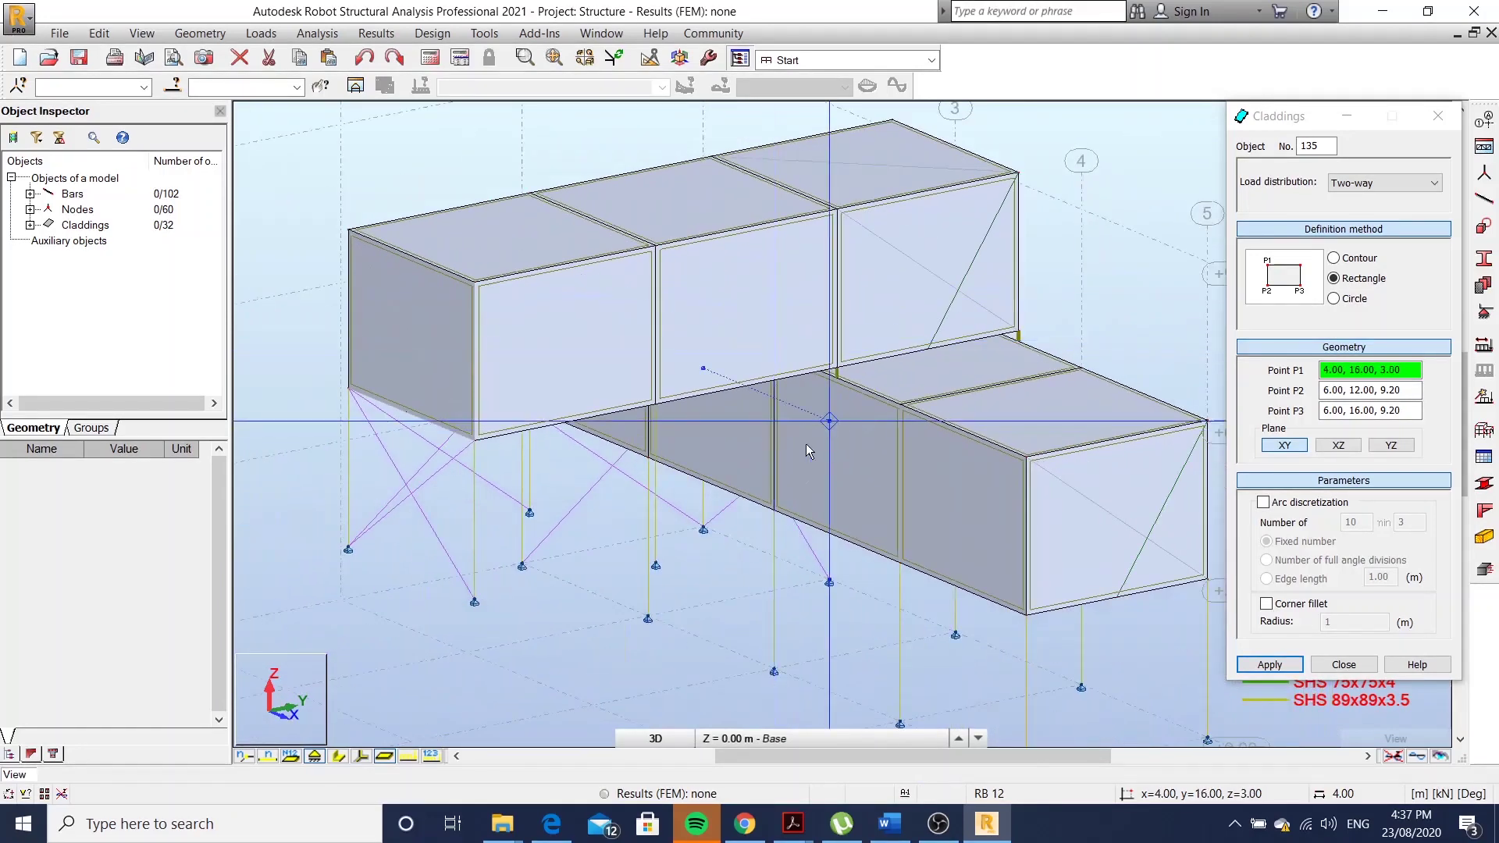
scroll(806, 444, down, 1)
click(338, 756)
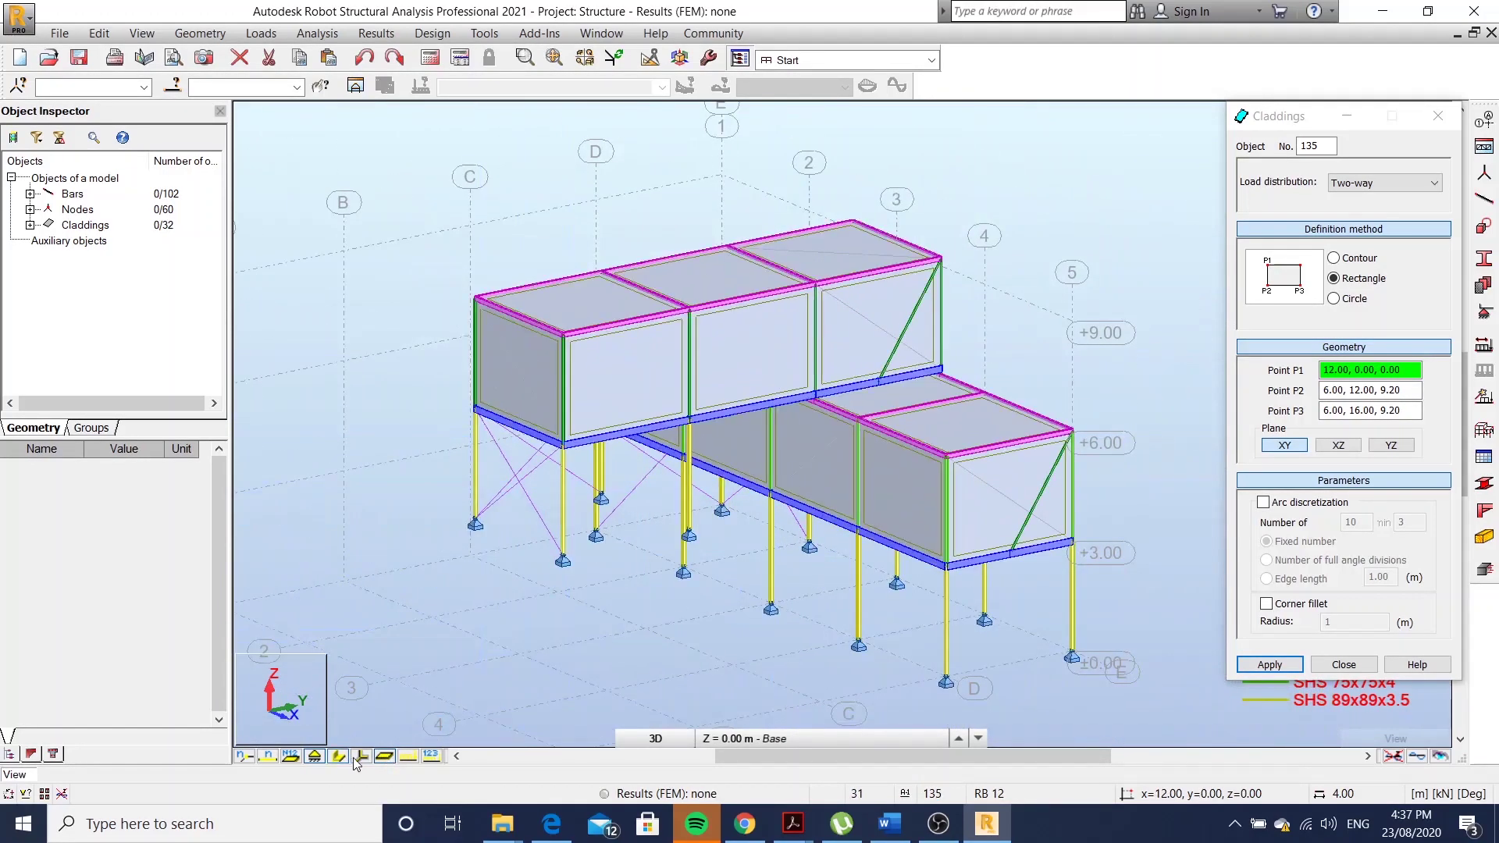
mouse_move(765, 512)
middle_down()
mouse_move(703, 513)
mouse_move(713, 500)
middle_up()
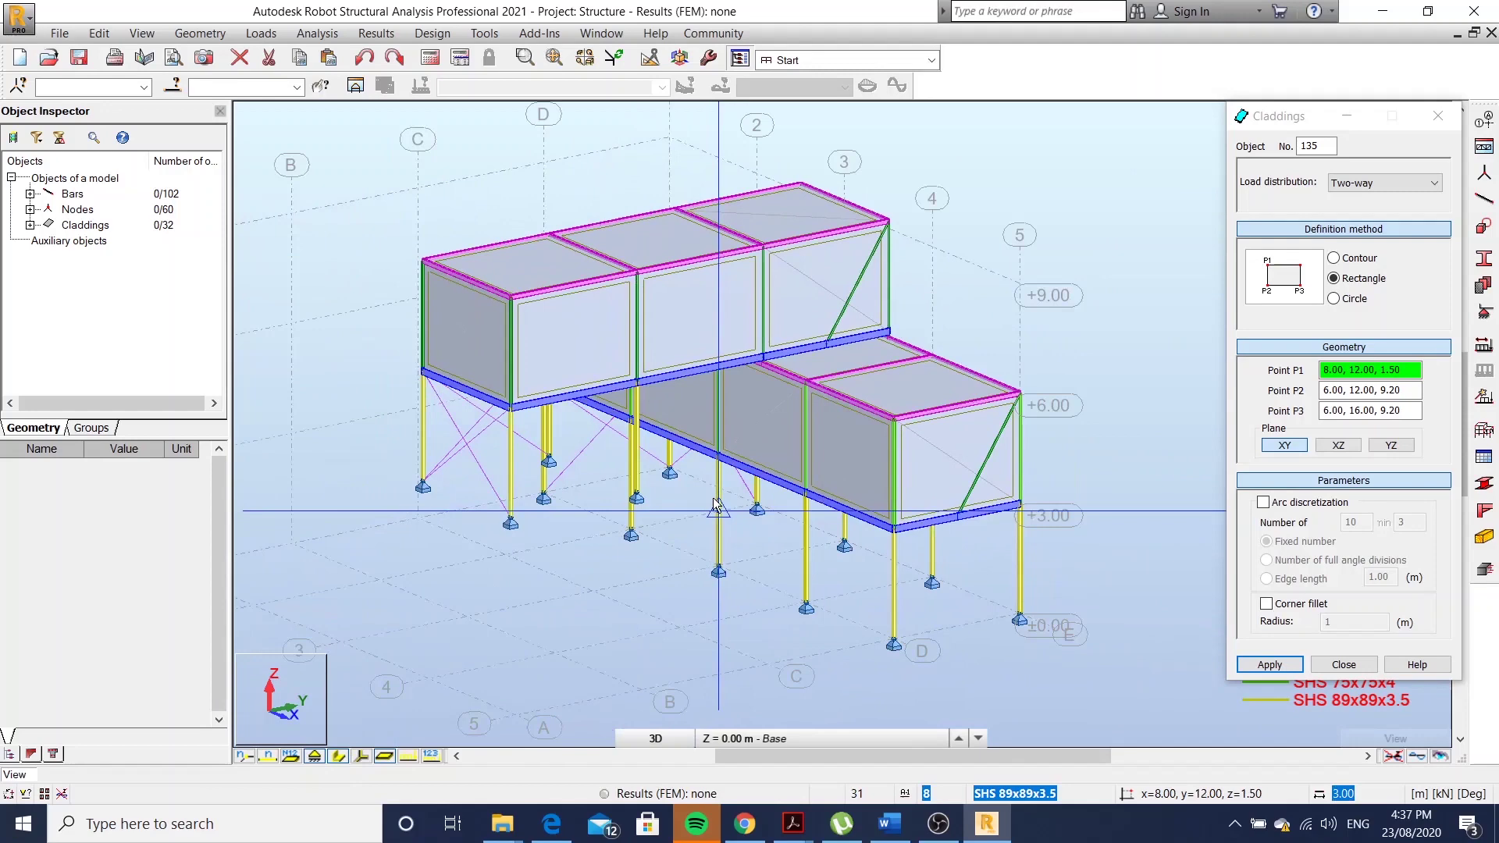
click(1438, 116)
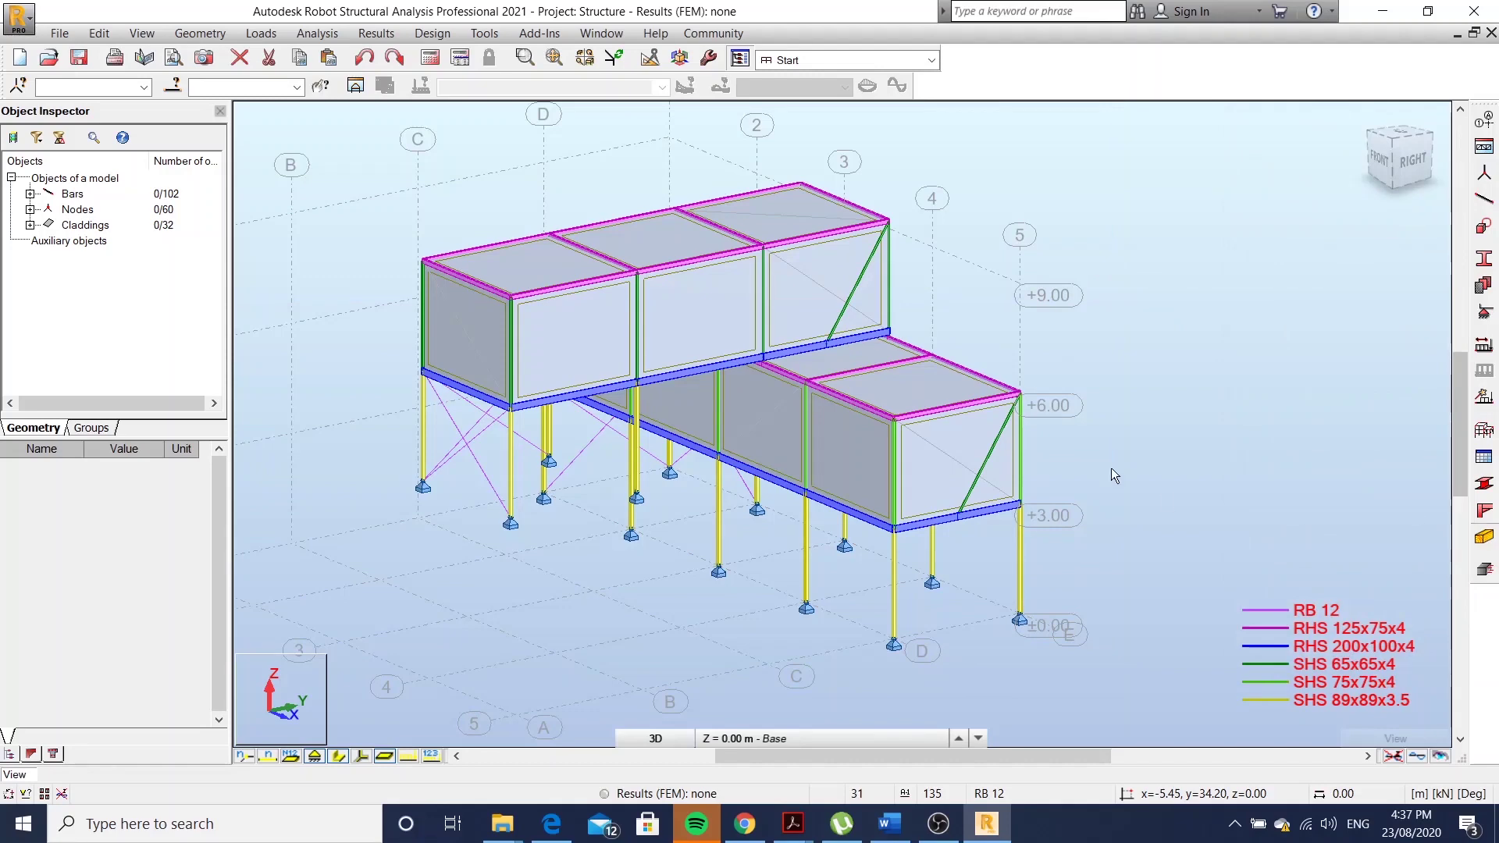
scroll(609, 617, down, 2)
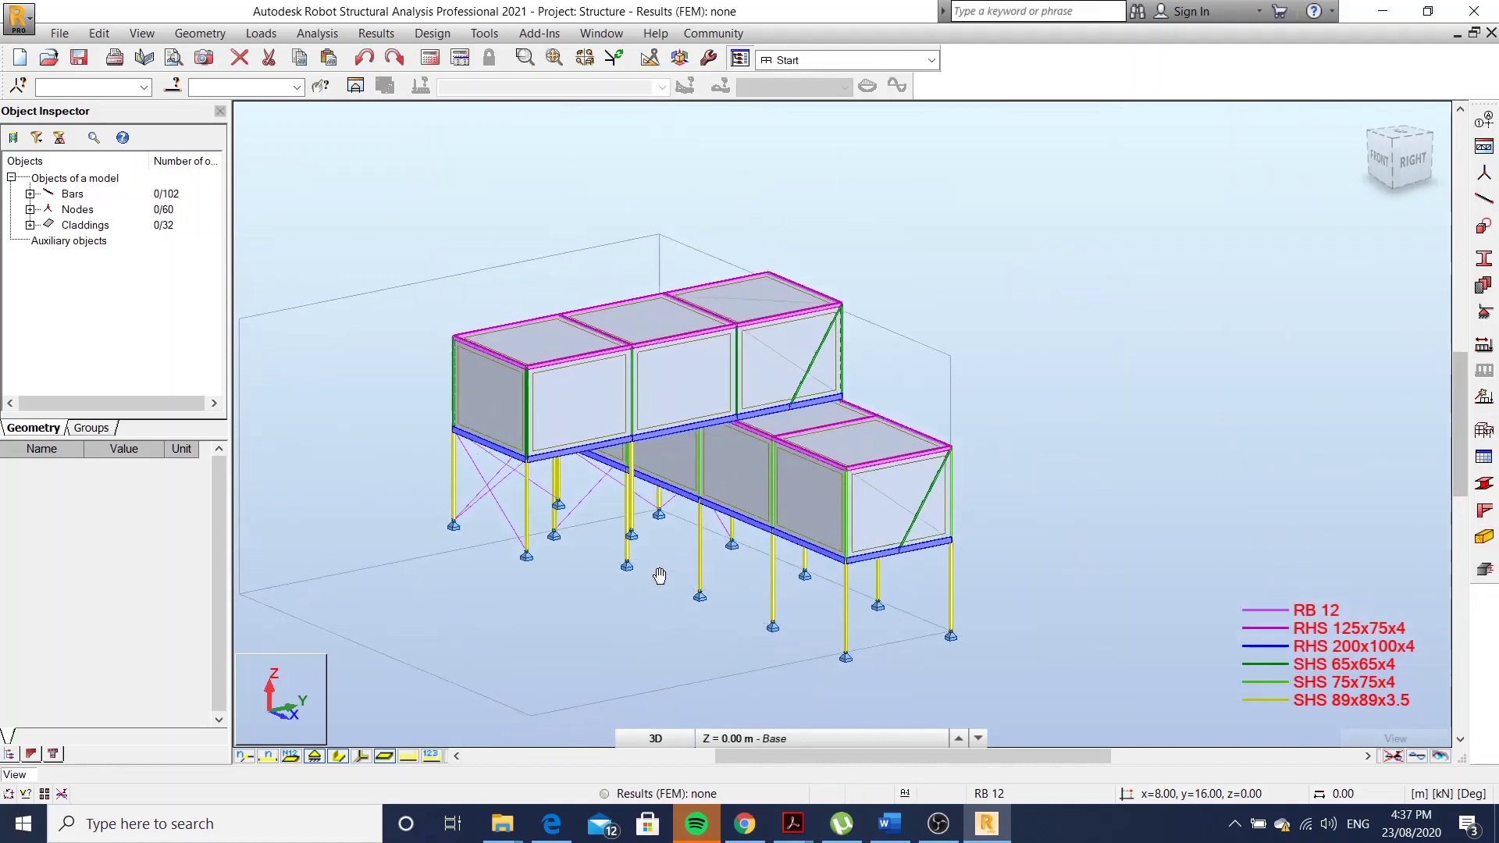
click(362, 759)
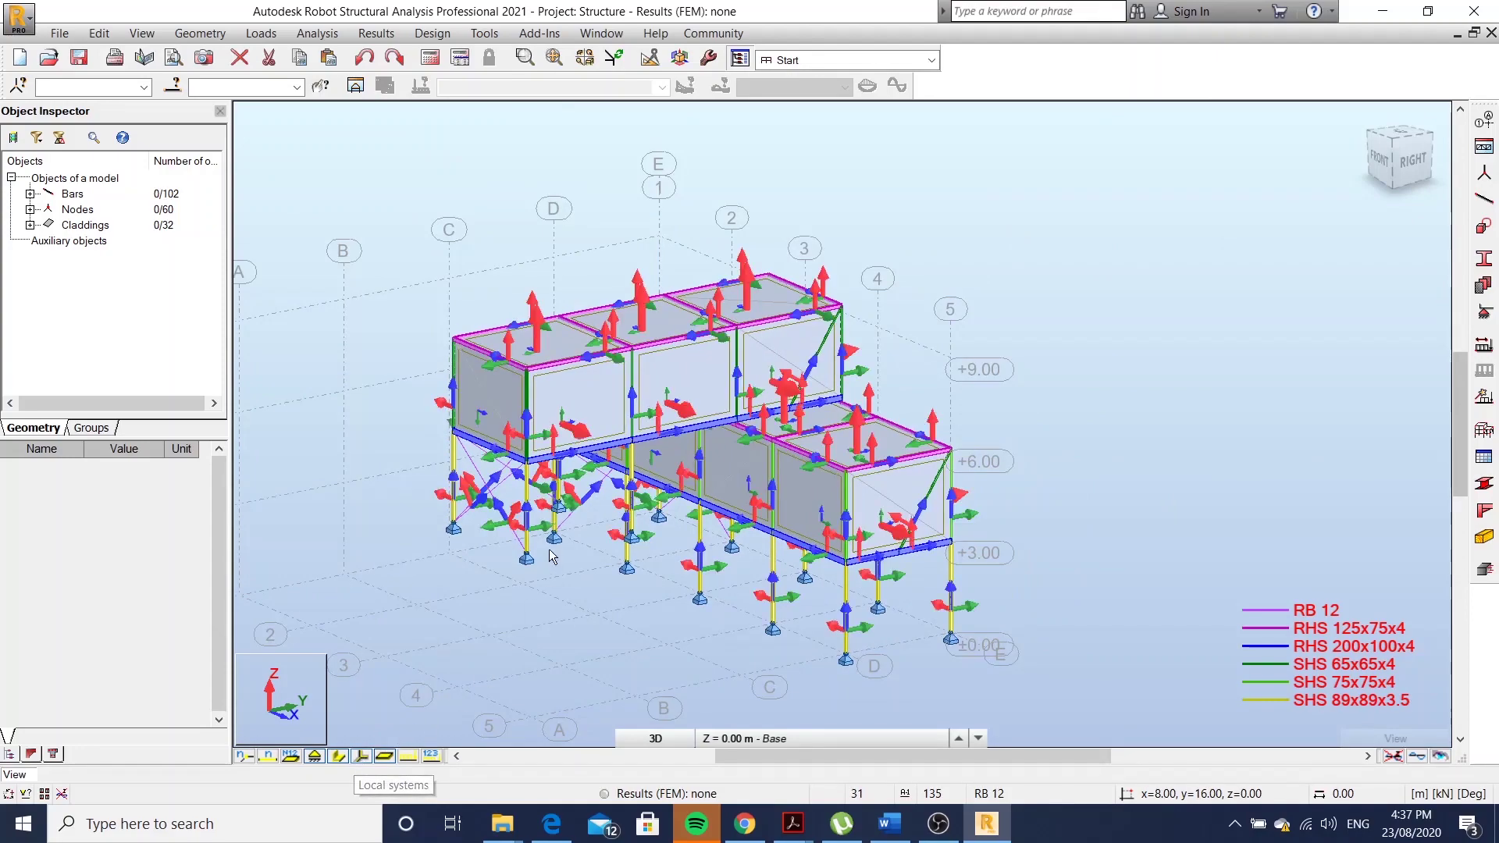
scroll(547, 541, up, 2)
scroll(539, 531, up, 2)
scroll(523, 516, up, 2)
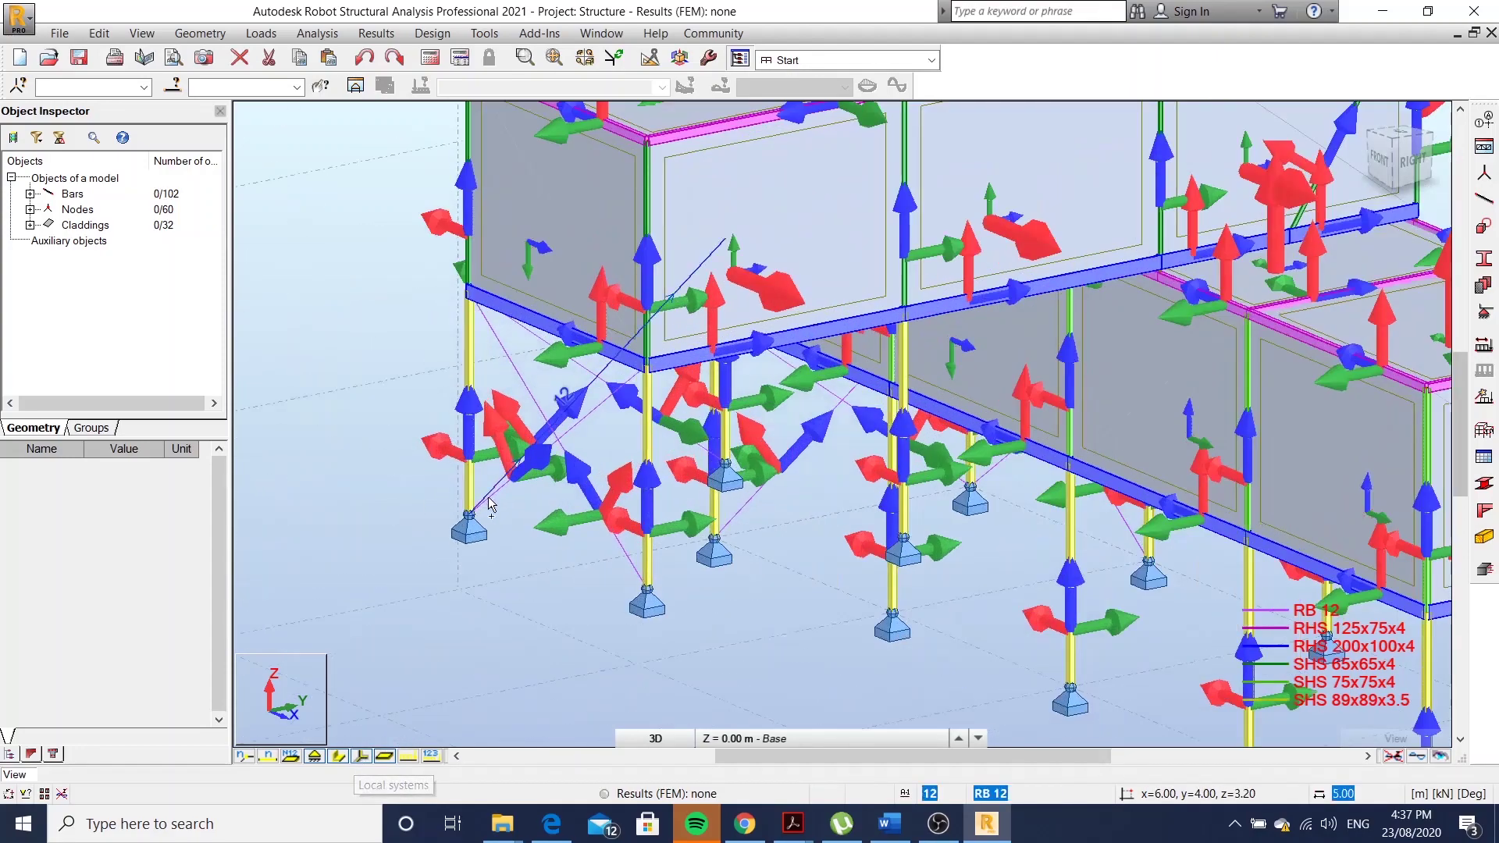
scroll(505, 500, down, 3)
scroll(531, 515, down, 1)
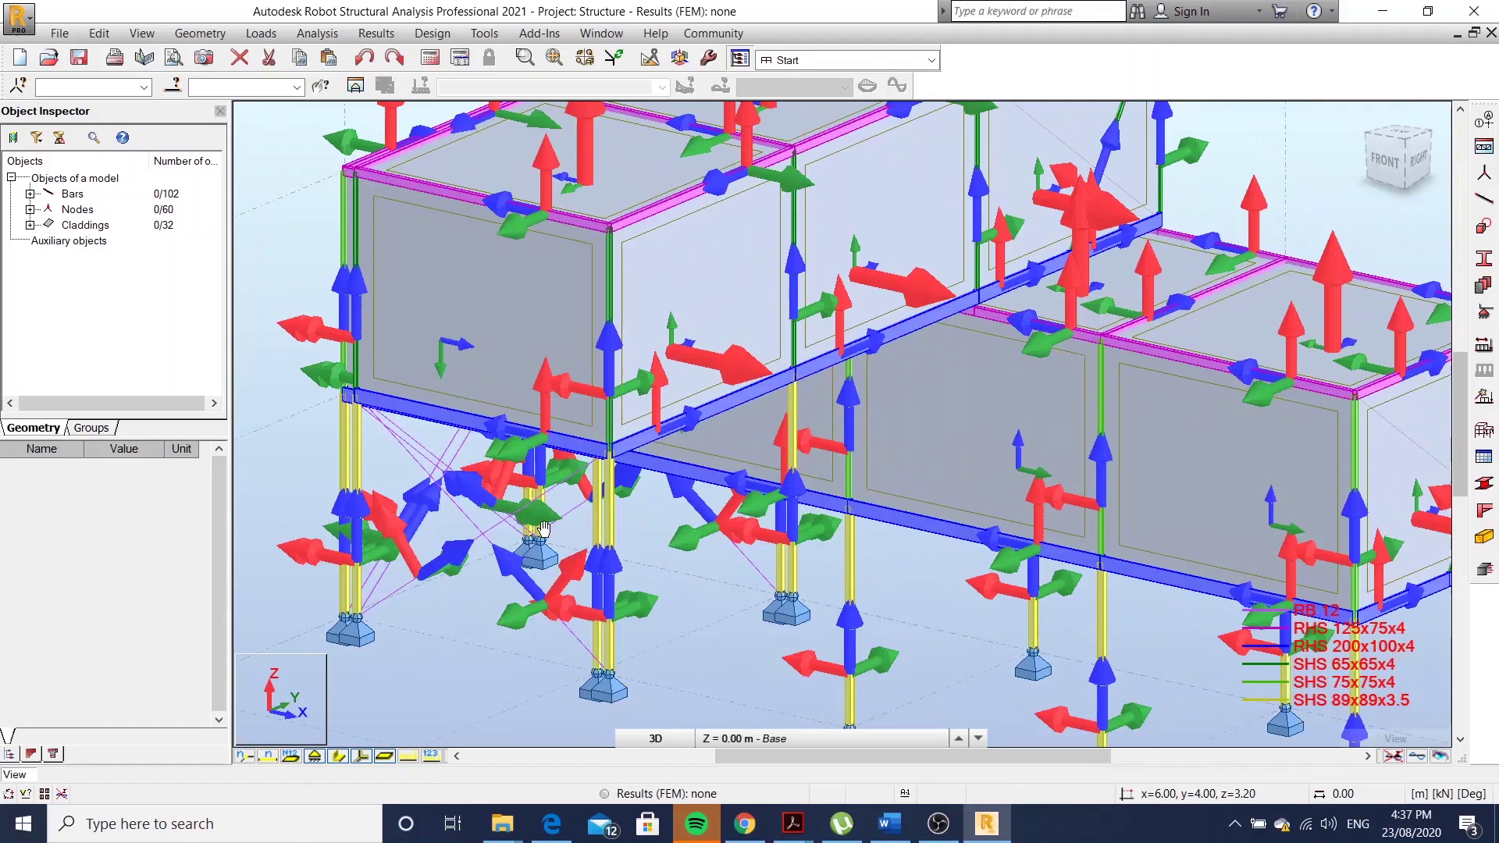
scroll(617, 506, down, 2)
scroll(703, 523, down, 1)
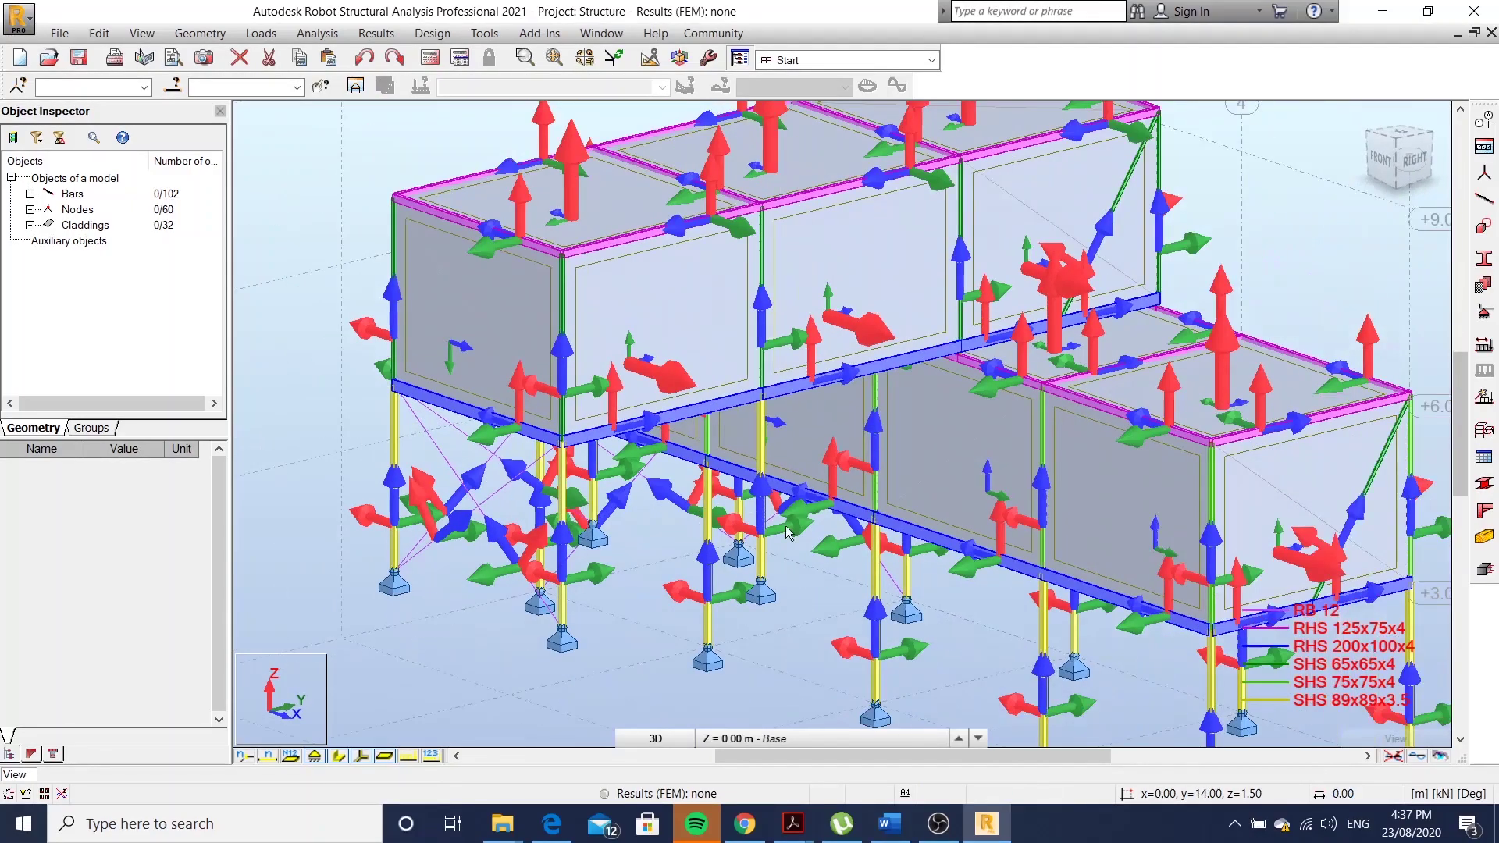
scroll(917, 562, down, 1)
middle_drag(917, 562, 819, 540)
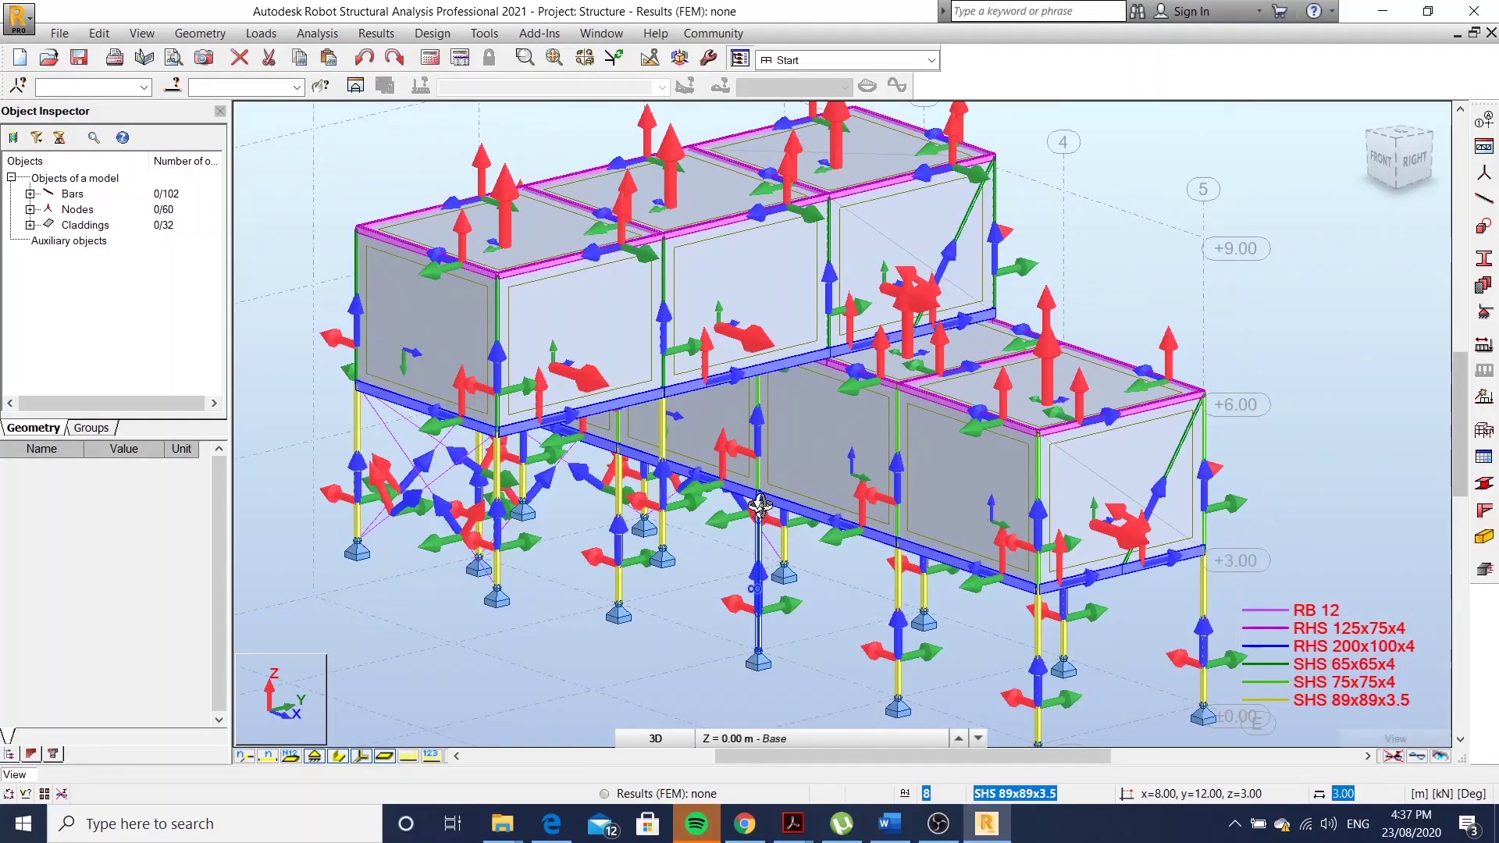
From the right elevation, window-select the +3.00 level bars and show only them
key(ctrl+alt+3)
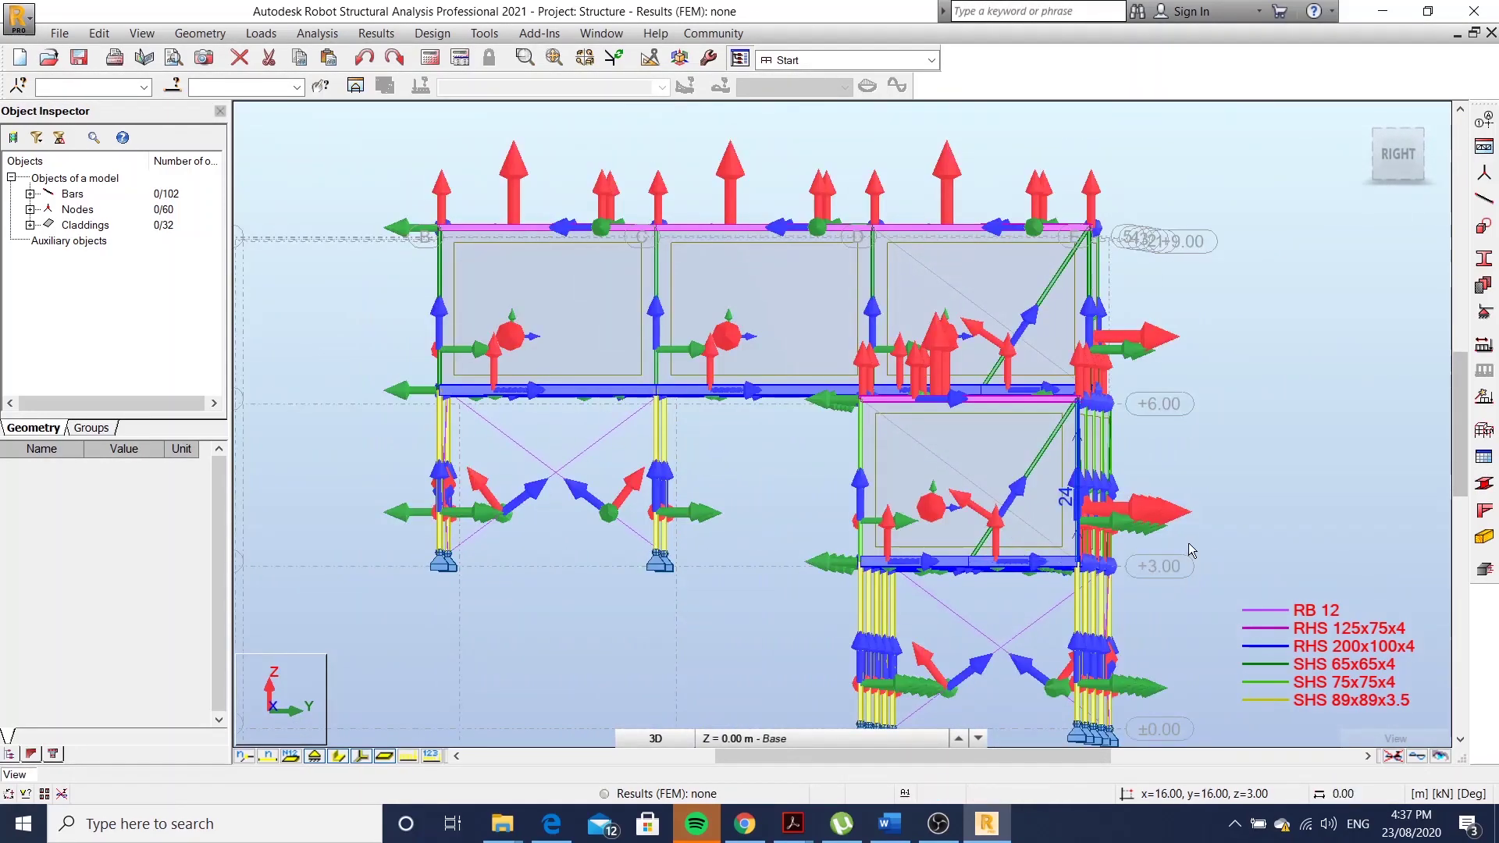
click(1085, 570)
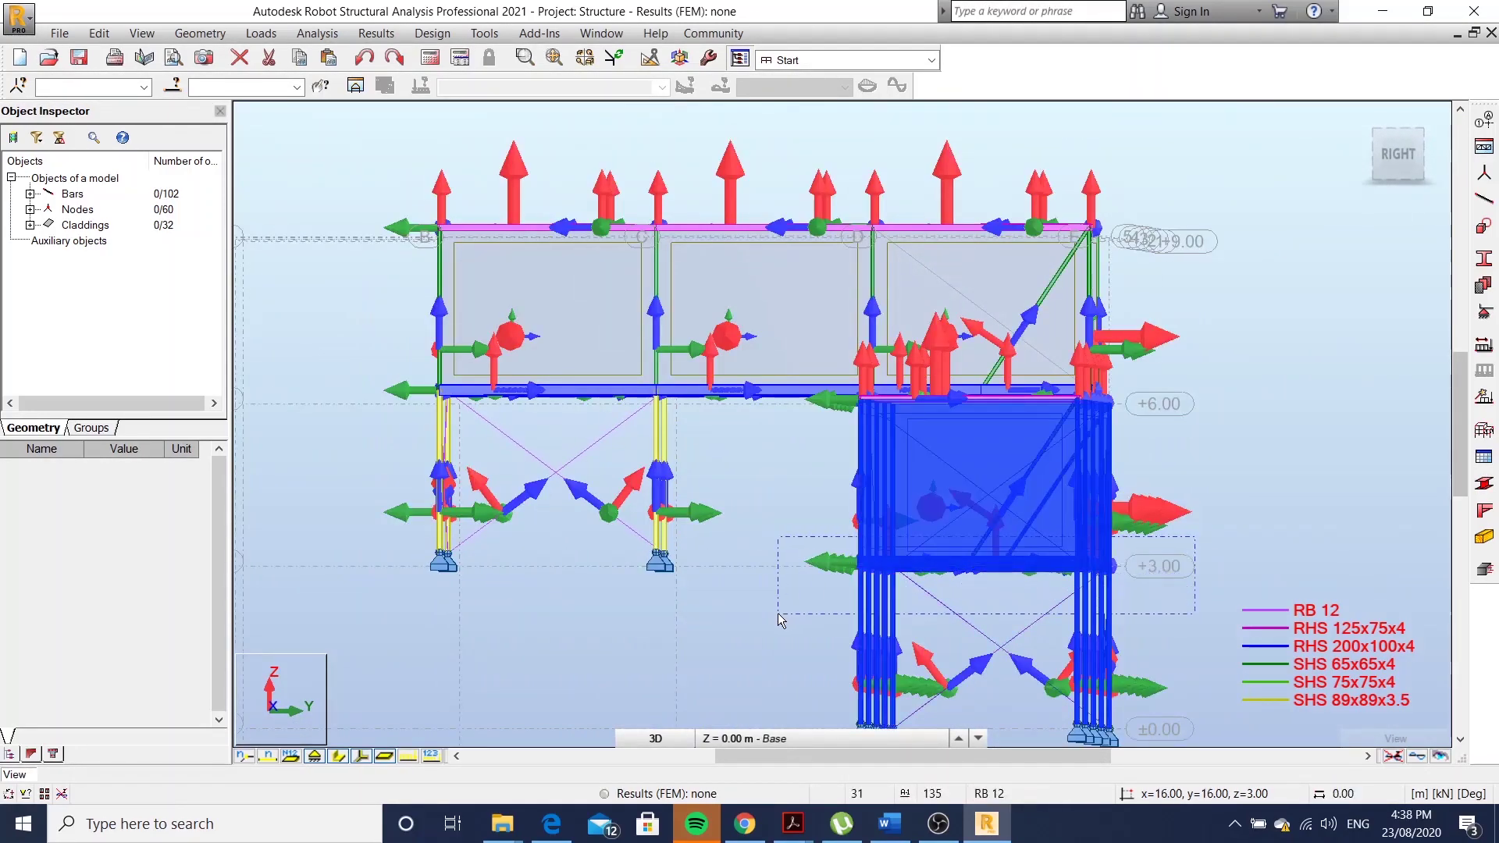
drag(778, 612, 773, 612)
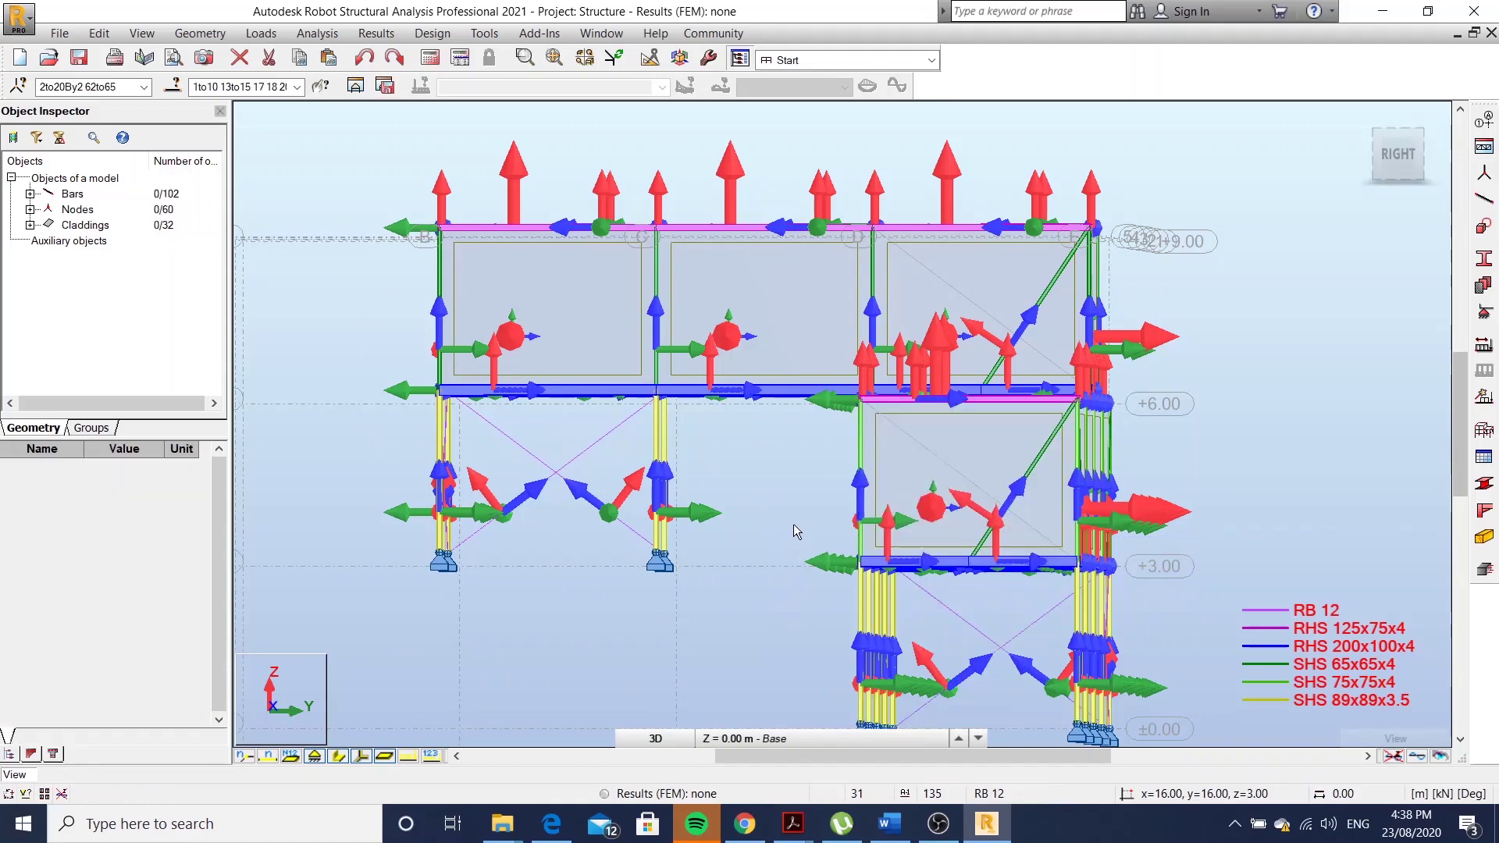
drag(787, 511, 1223, 628)
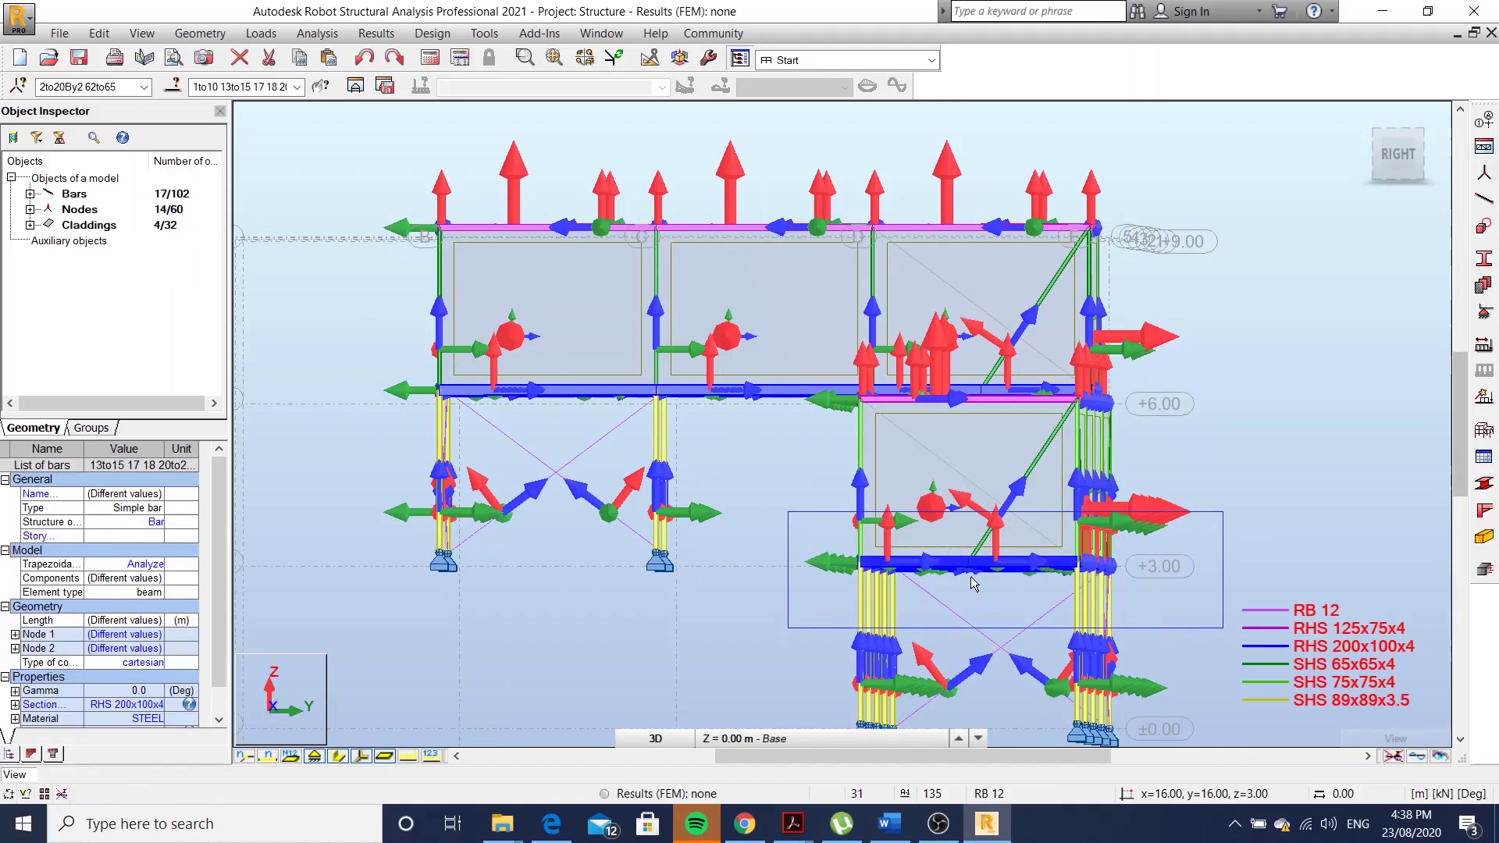
click(355, 88)
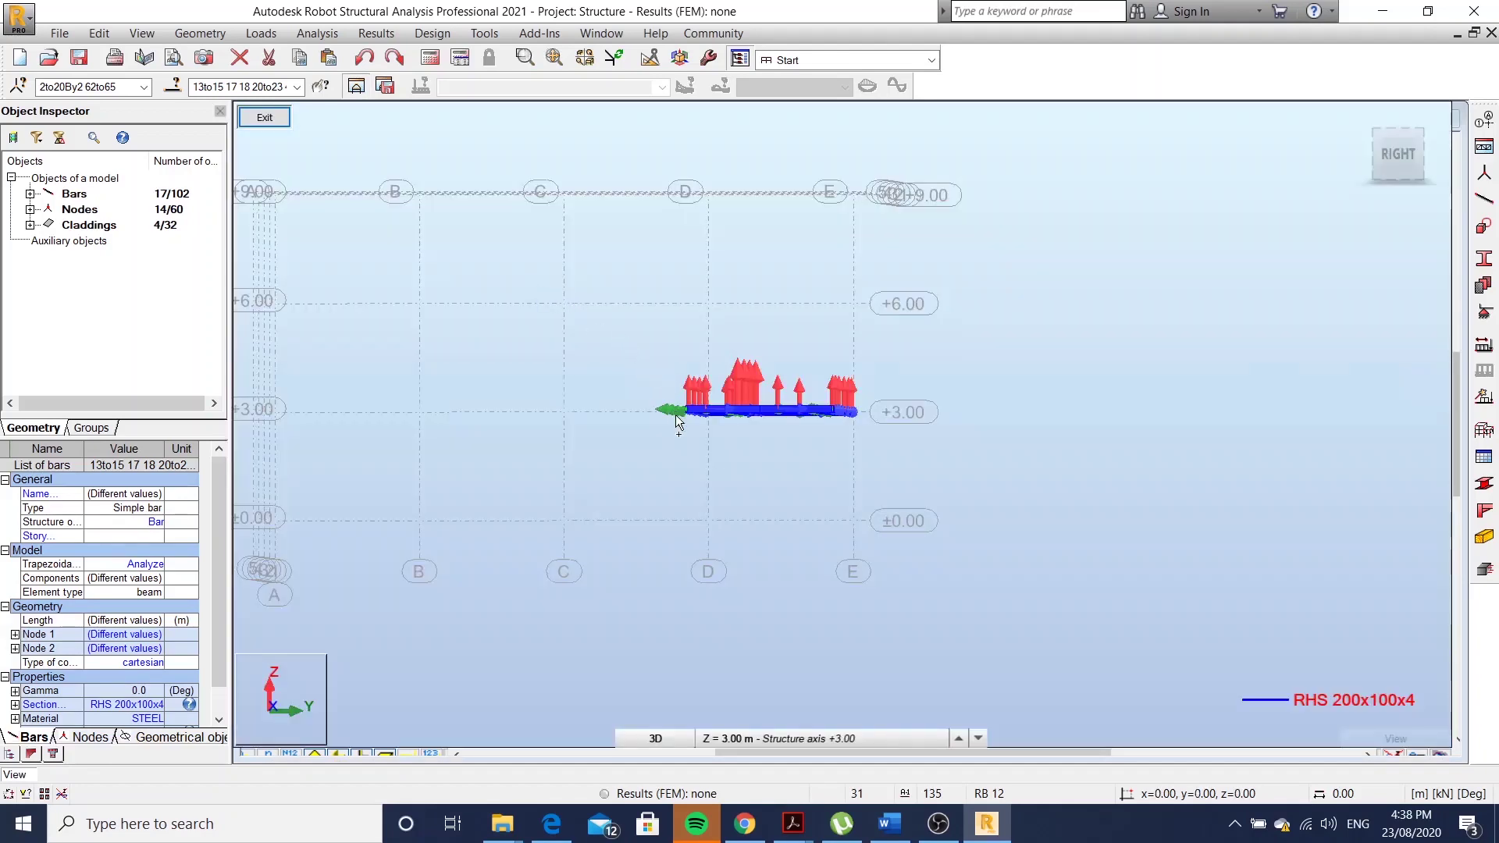
Orbit and zoom the isolated +3.00 floor, toggling local-axis symbols off and on again
shift+middle_drag(677, 422, 775, 451)
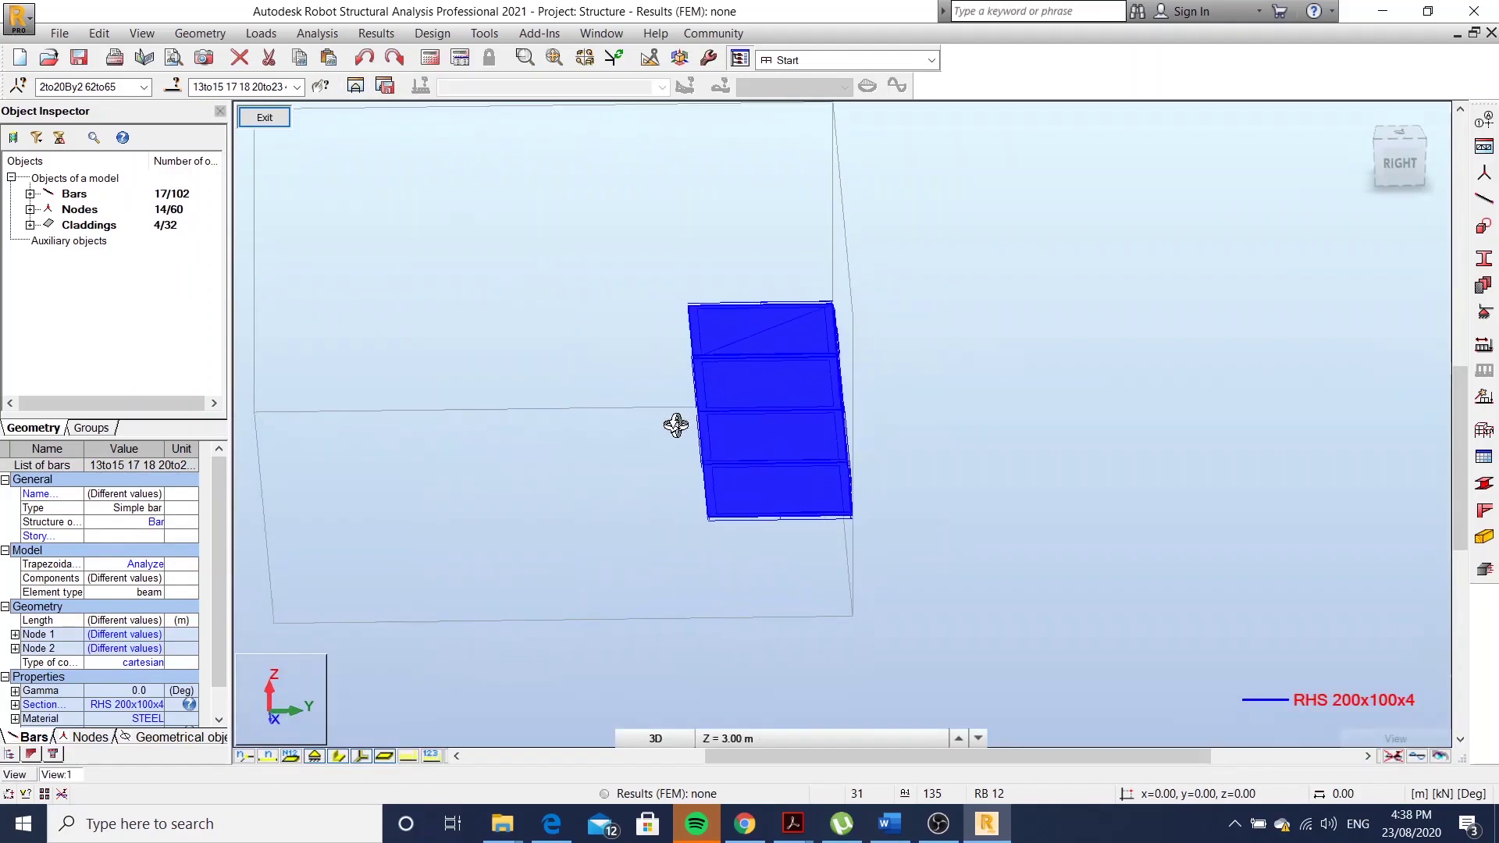
mouse_move(871, 431)
shift+middle_down()
mouse_move(960, 418)
mouse_move(828, 461)
shift+middle_up()
click(960, 419)
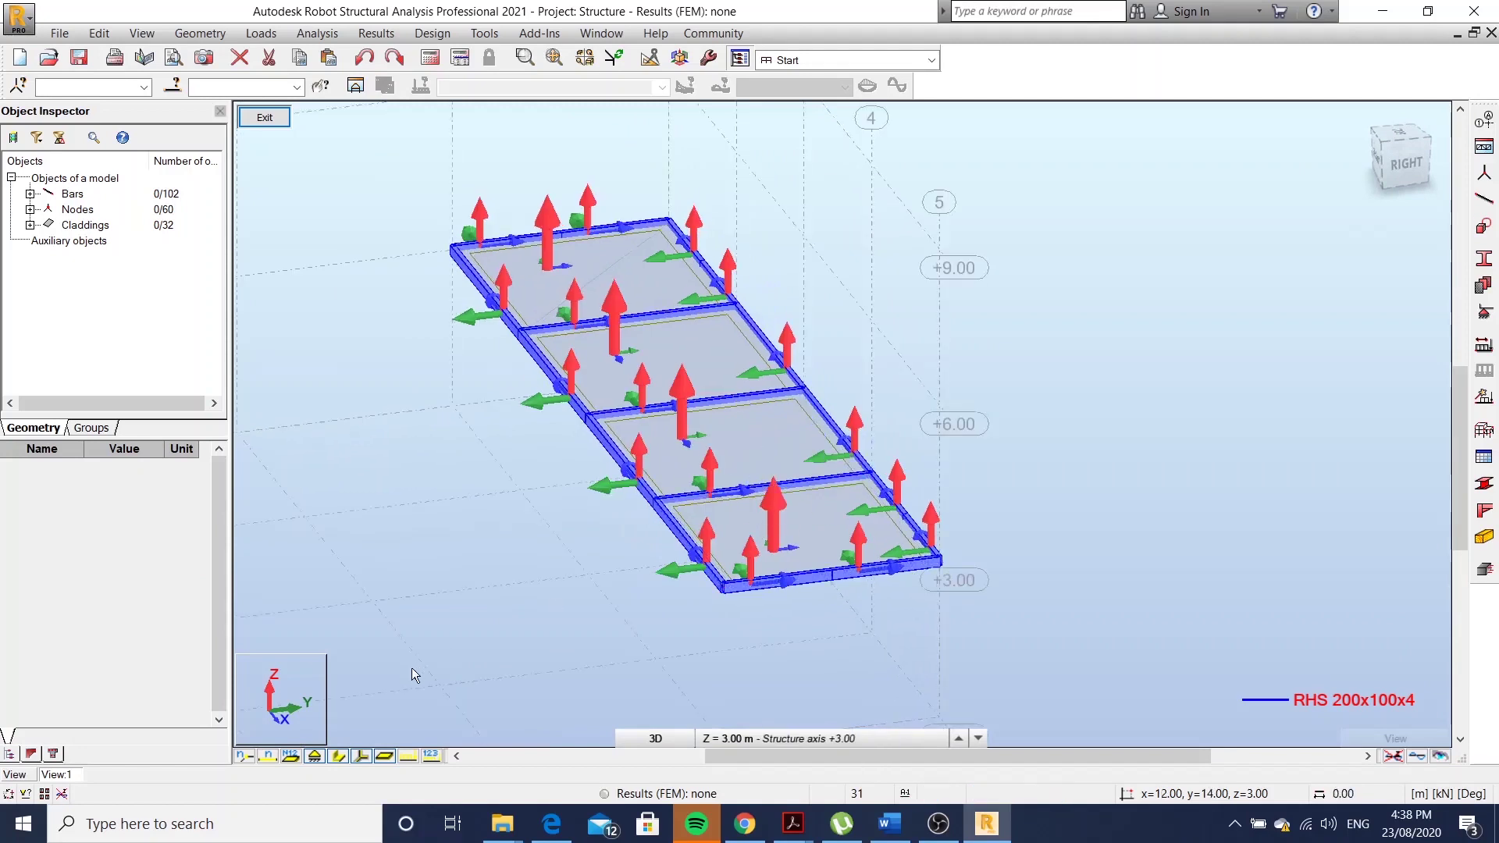
click(361, 757)
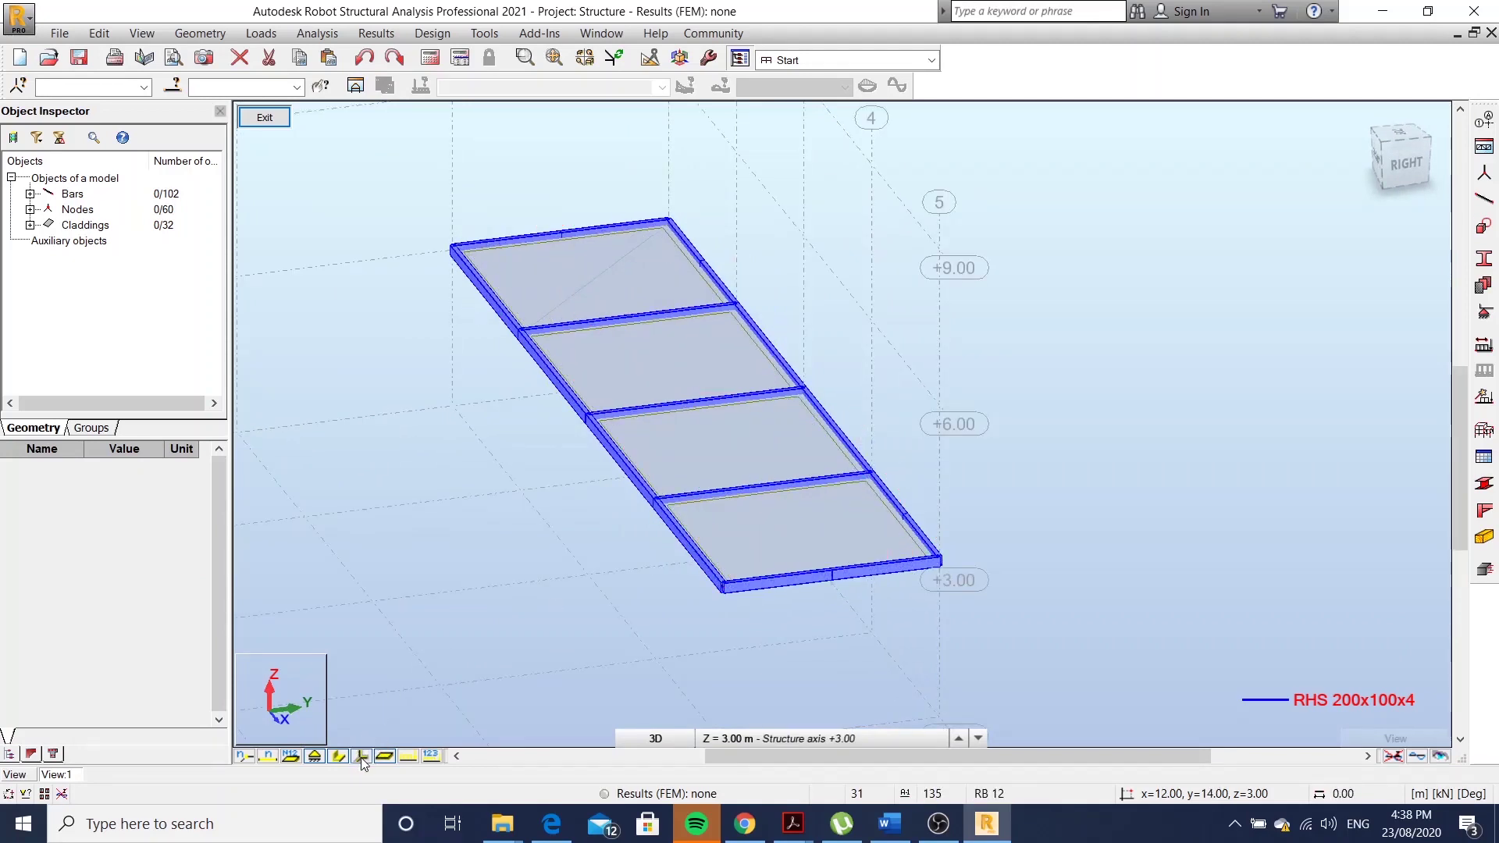
click(361, 757)
scroll(480, 596, up, 3)
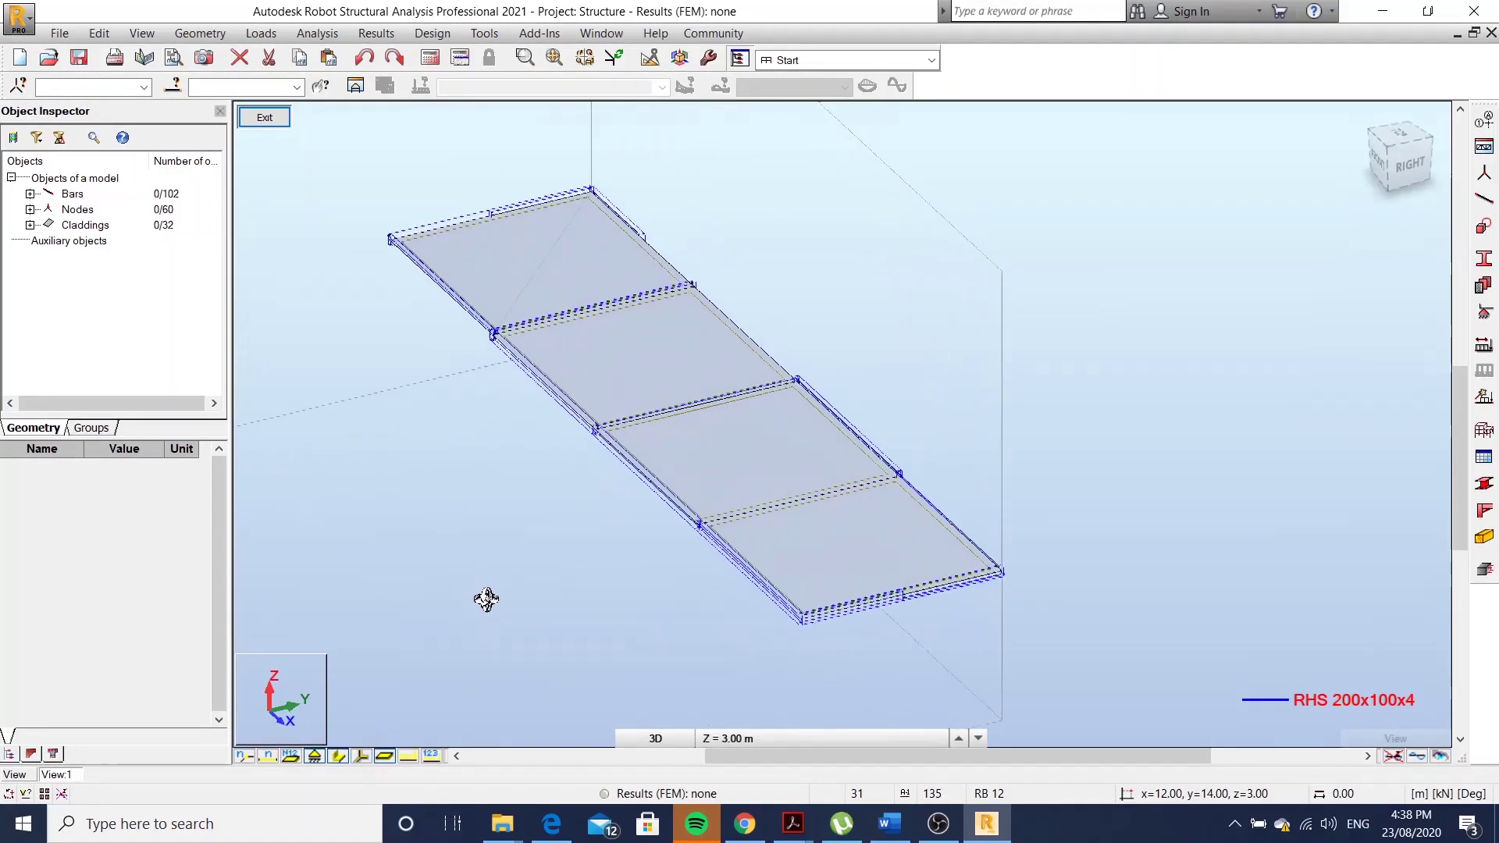
scroll(840, 555, up, 1)
scroll(851, 592, down, 1)
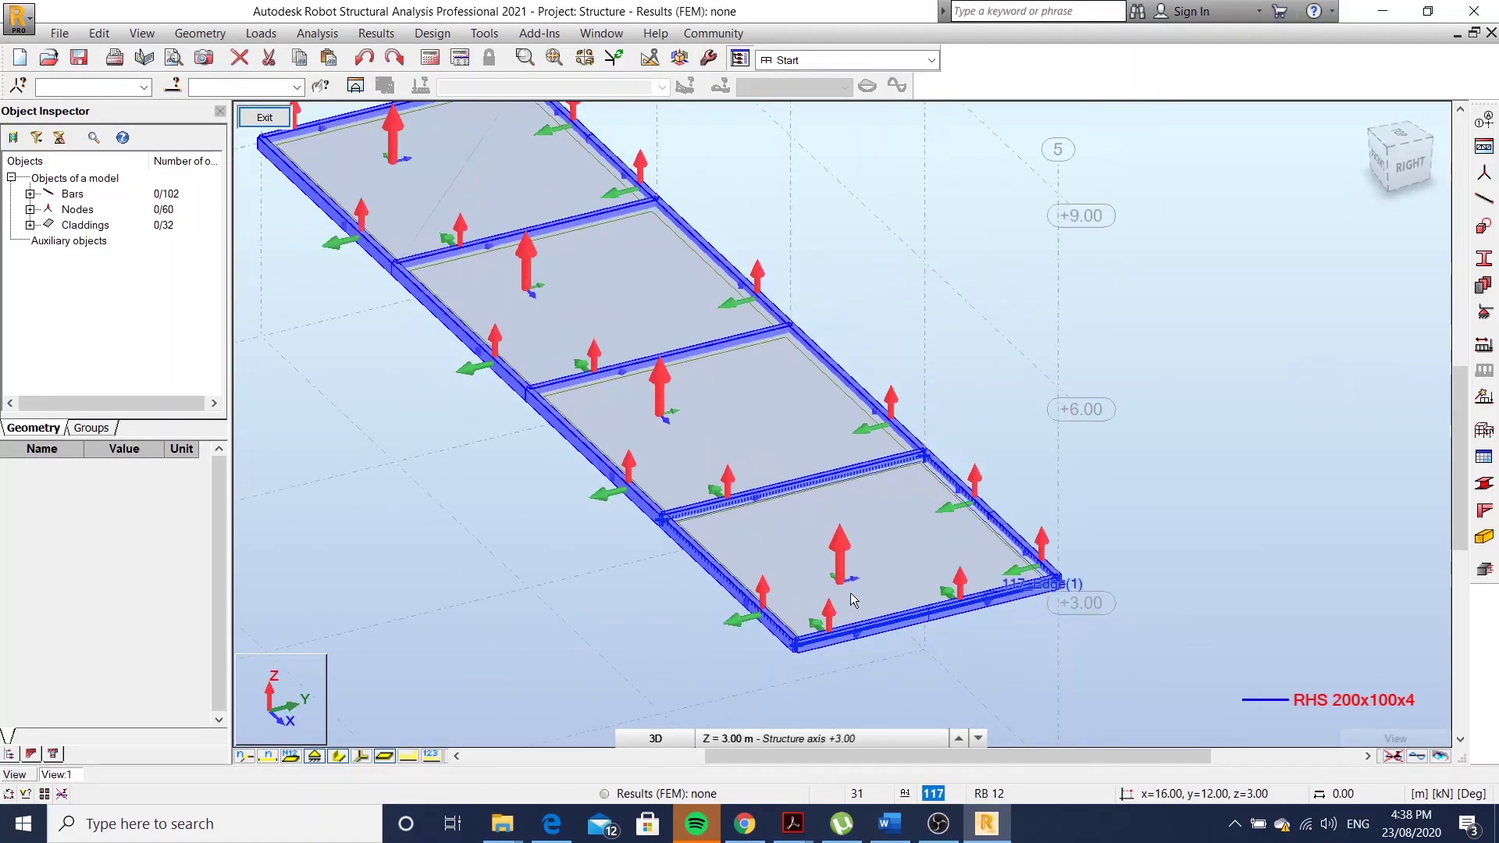
Set claddings 117 and 120 to One-way X load distribution
click(873, 550)
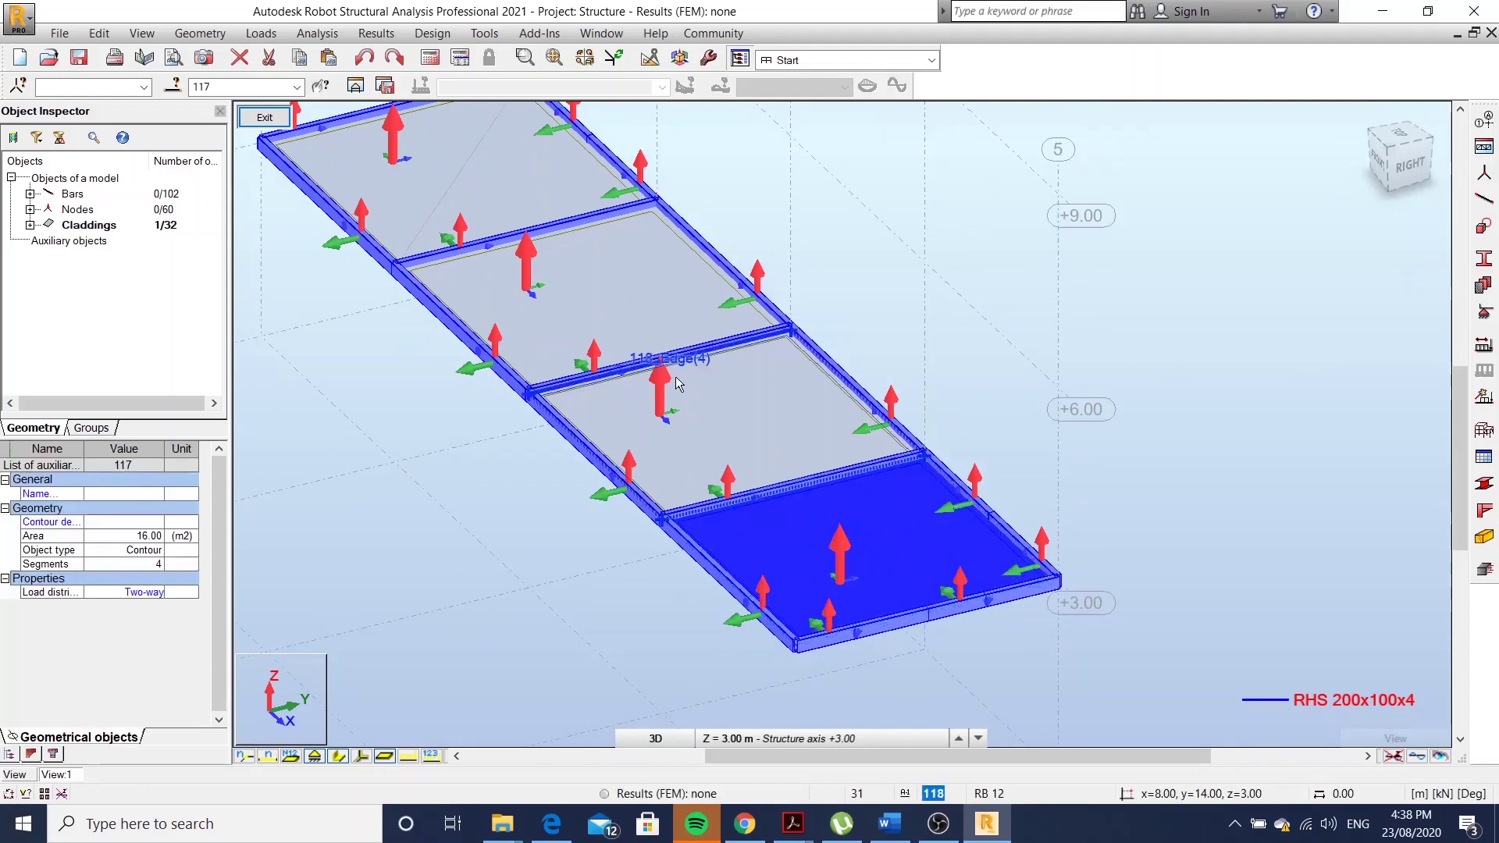
ctrl+click(511, 174)
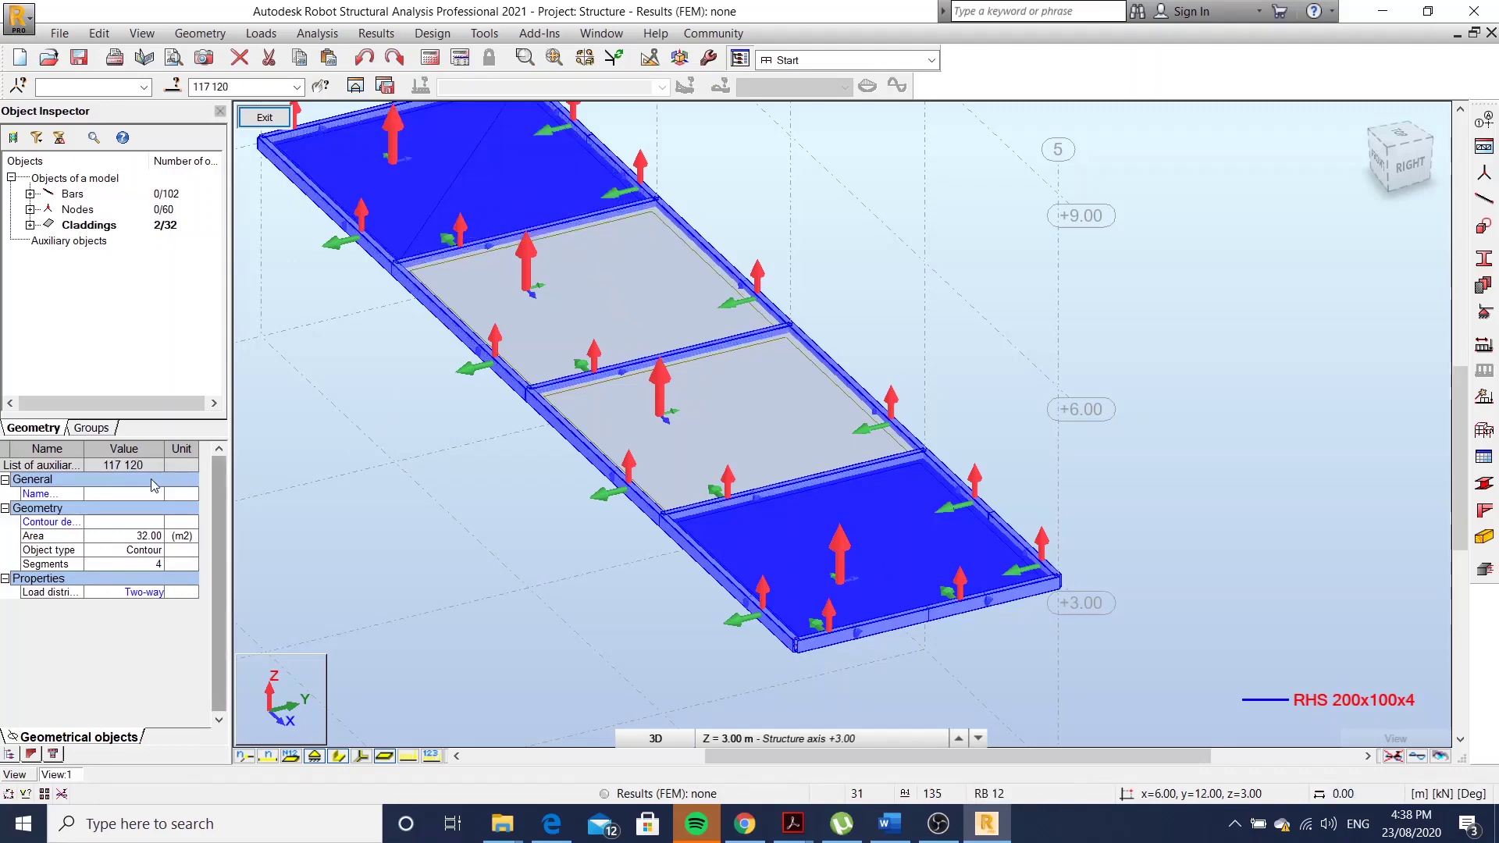
click(155, 598)
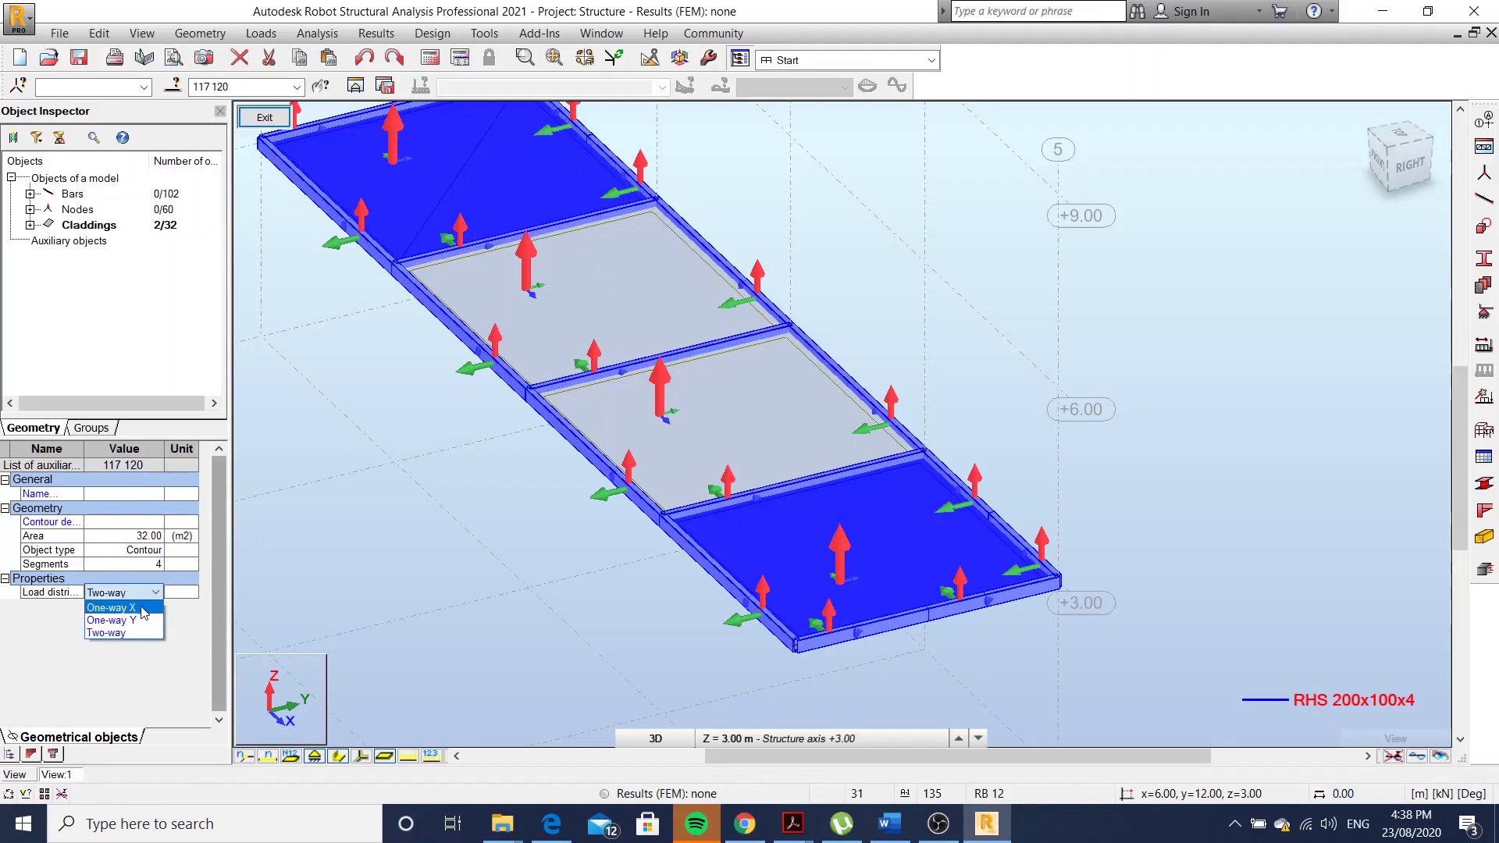
Set claddings 118 and 119 to One-way Y load distribution
click(730, 421)
ctrl+click(609, 293)
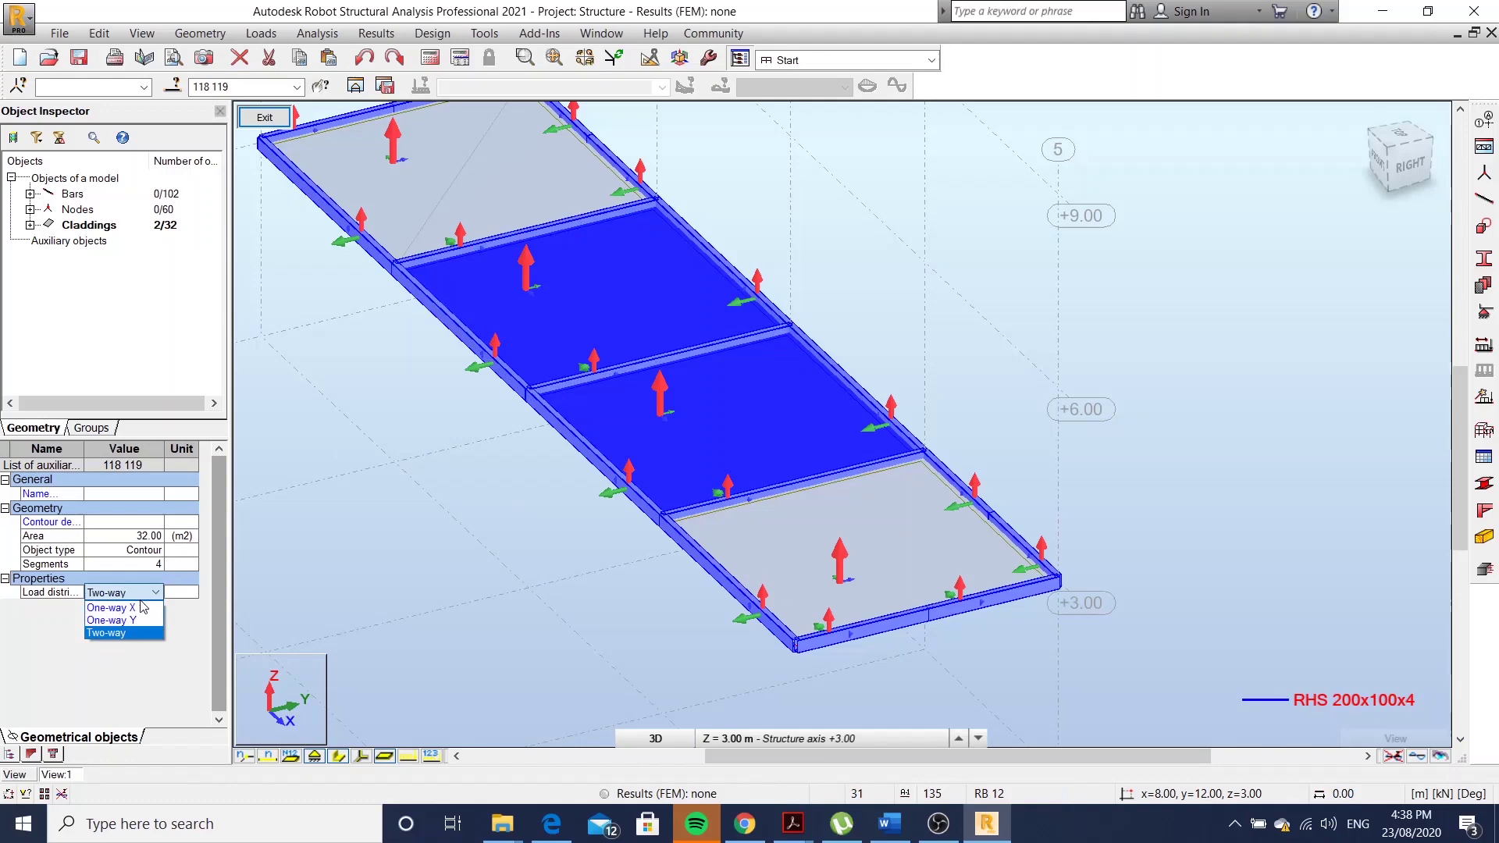
click(131, 622)
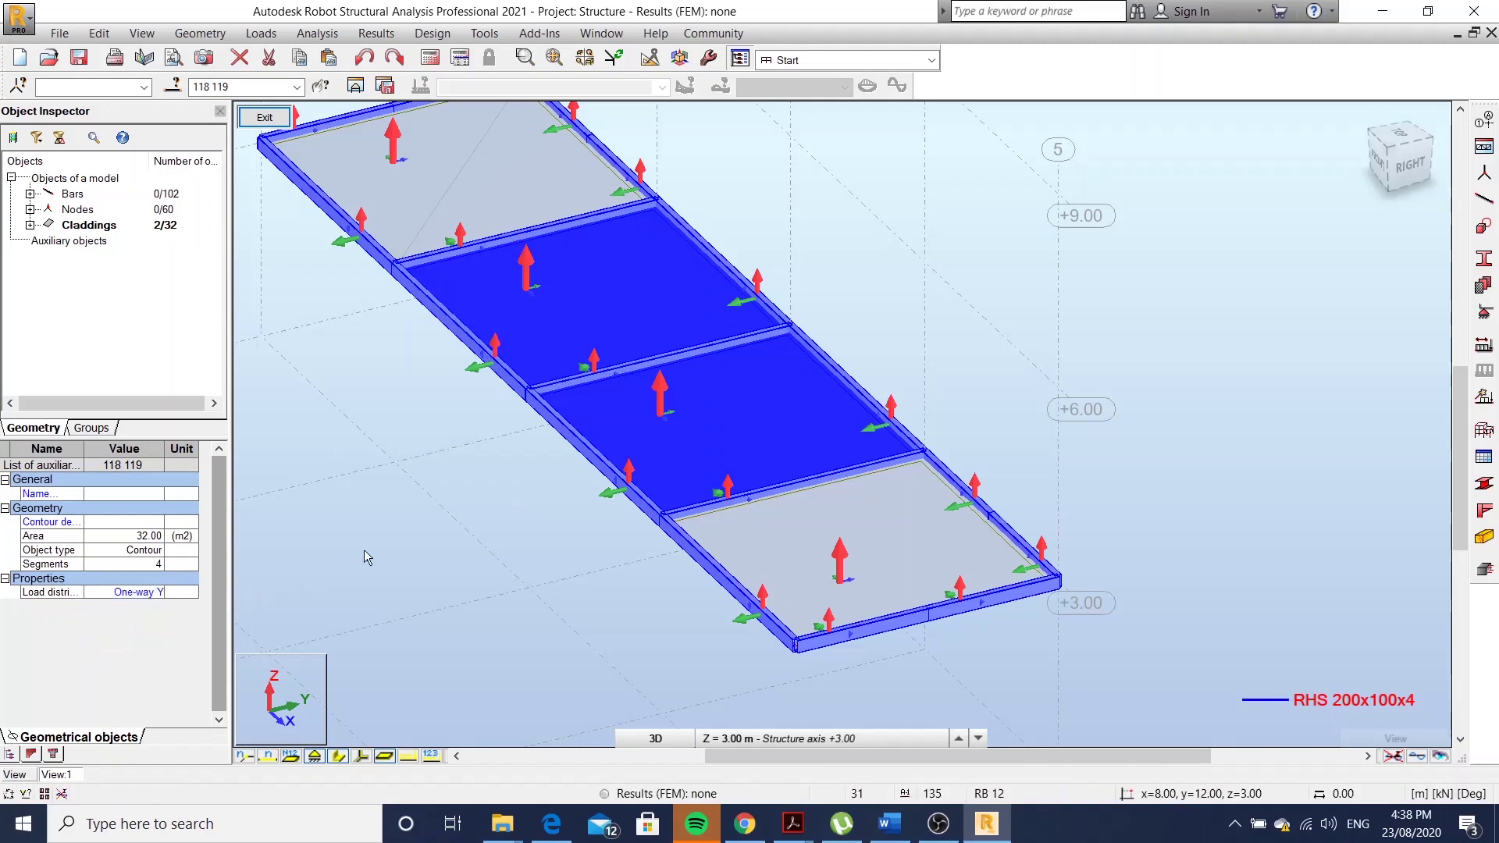
click(936, 341)
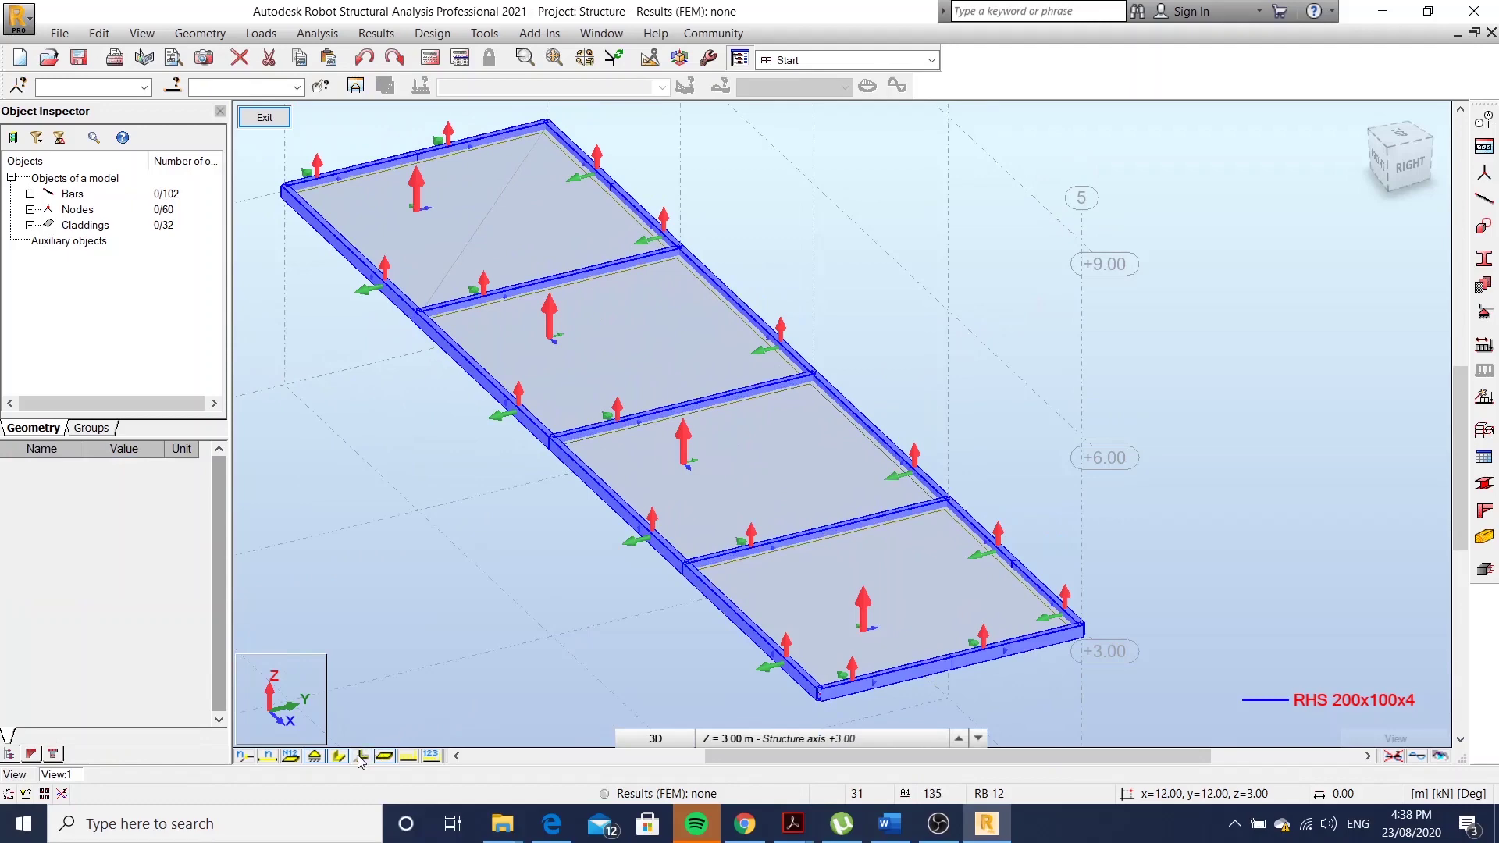
Tick 'Direction of load distribution' under Panels / FE in the Display settings and apply
right_click(925, 326)
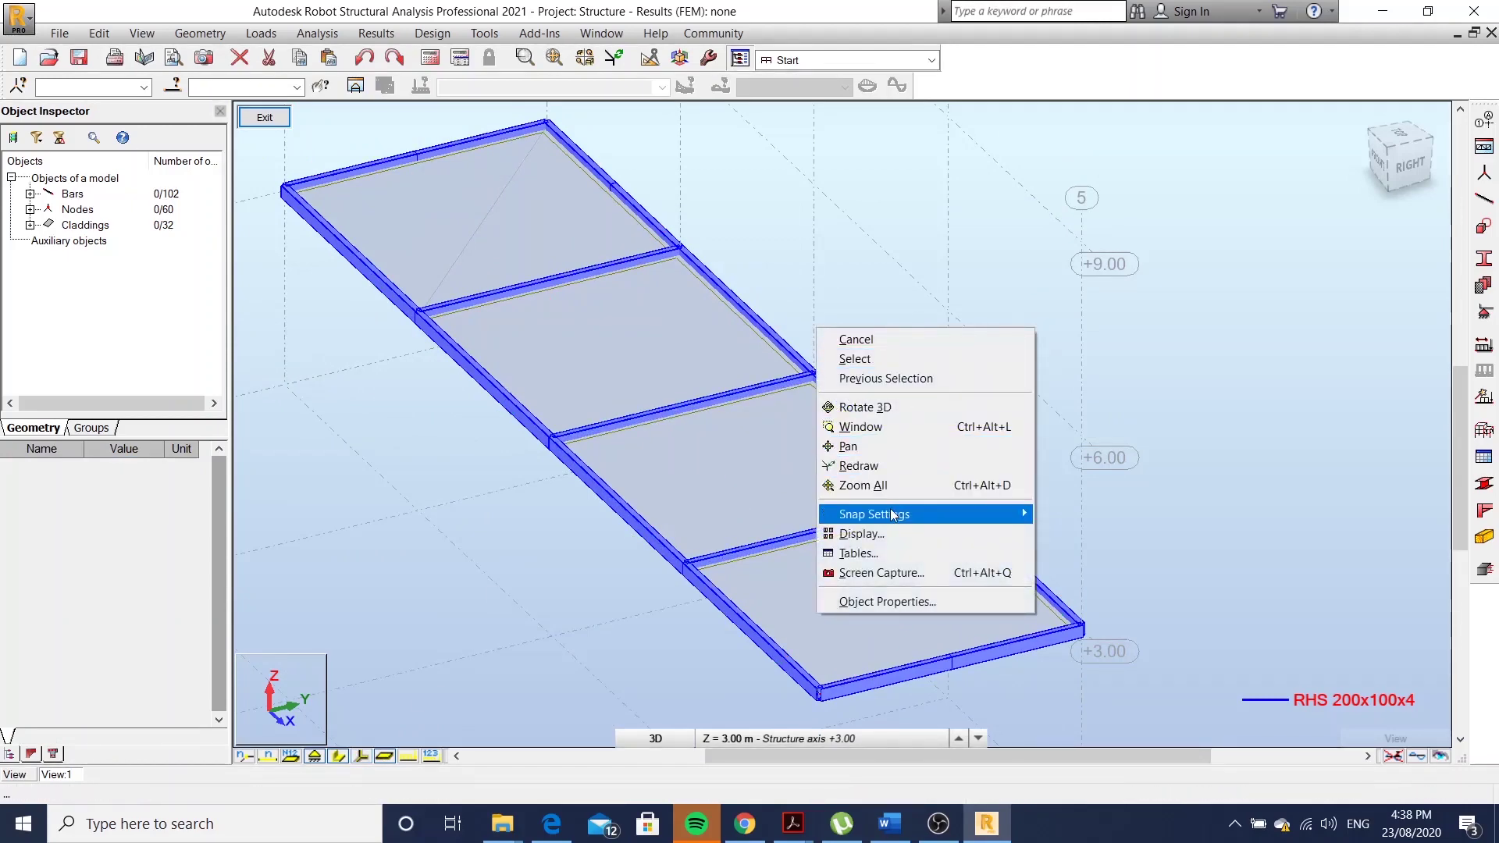
click(895, 534)
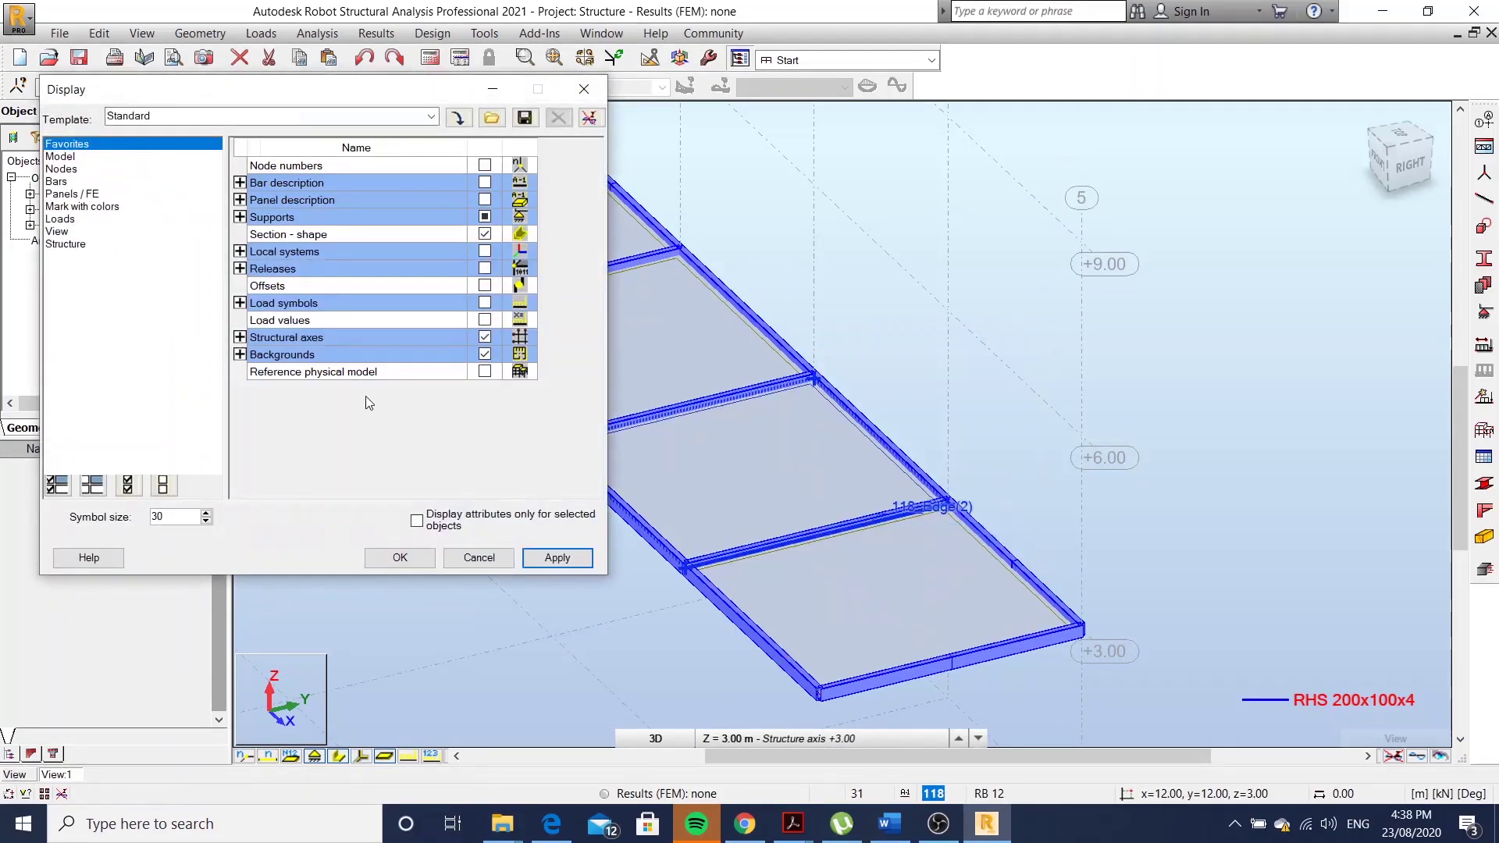
click(75, 196)
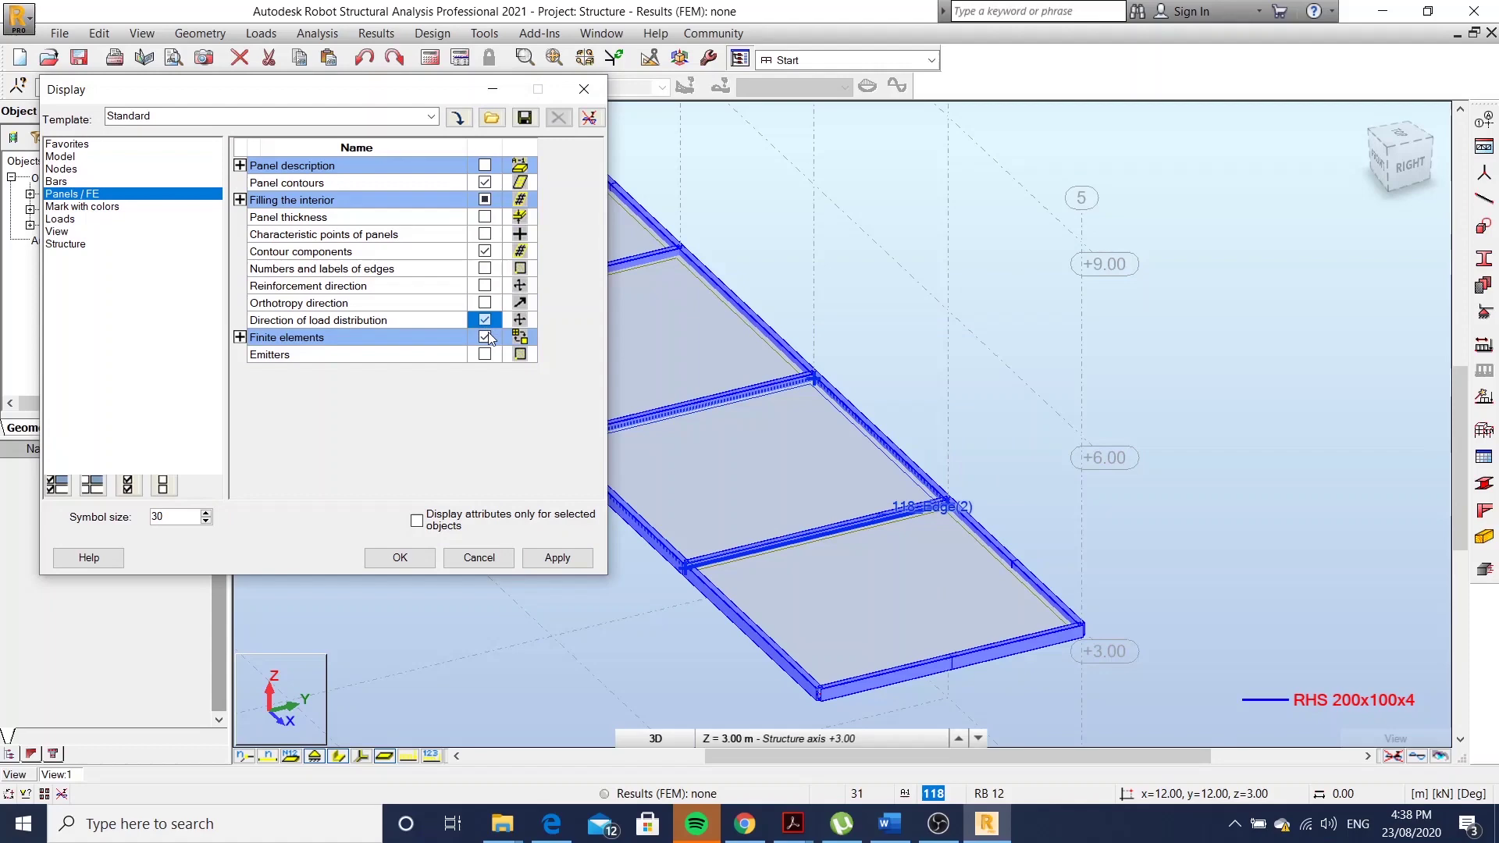
click(556, 559)
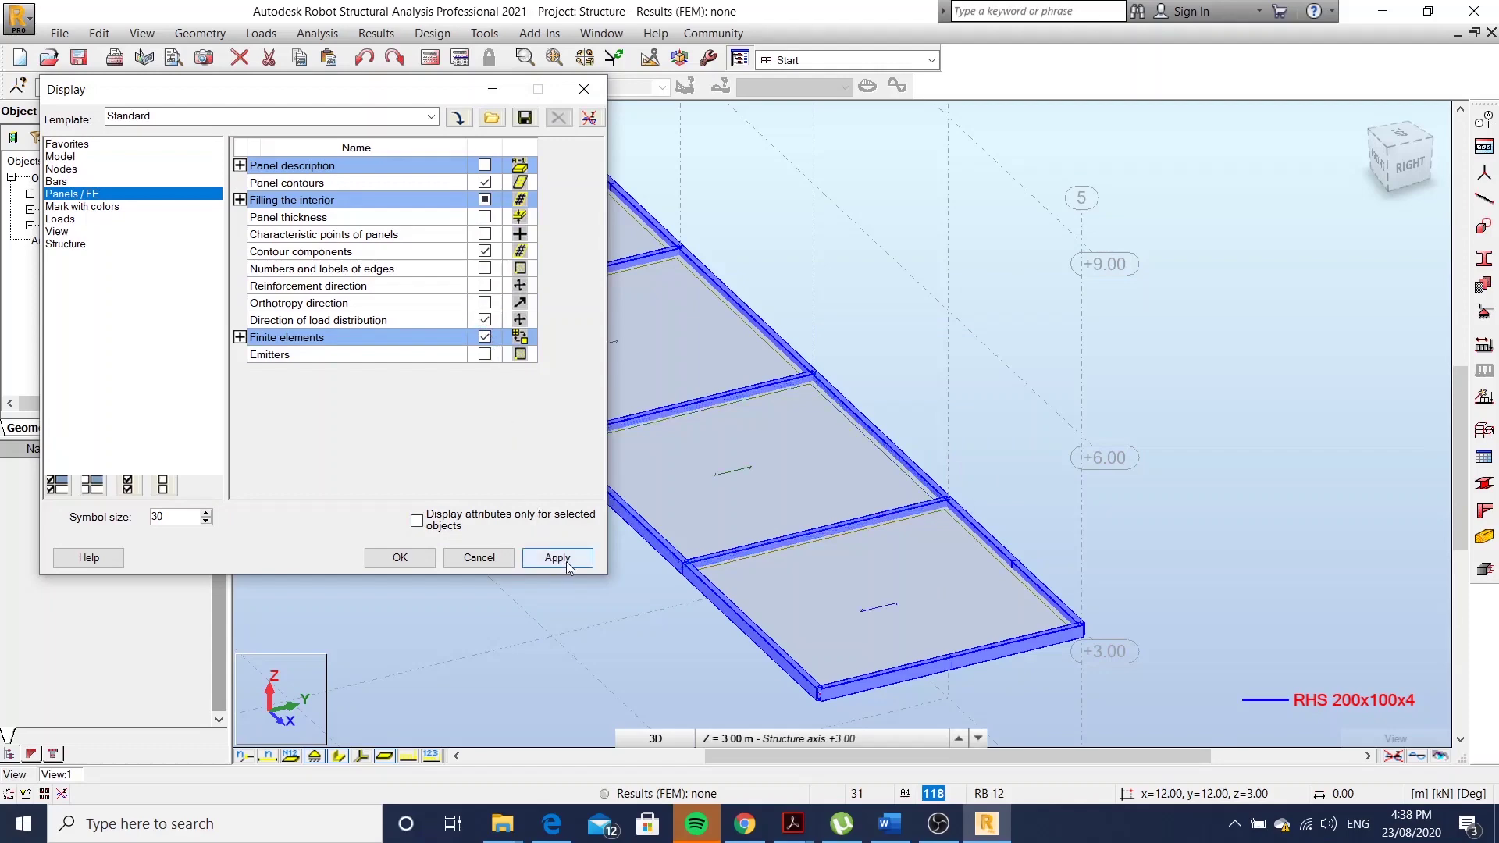
click(393, 572)
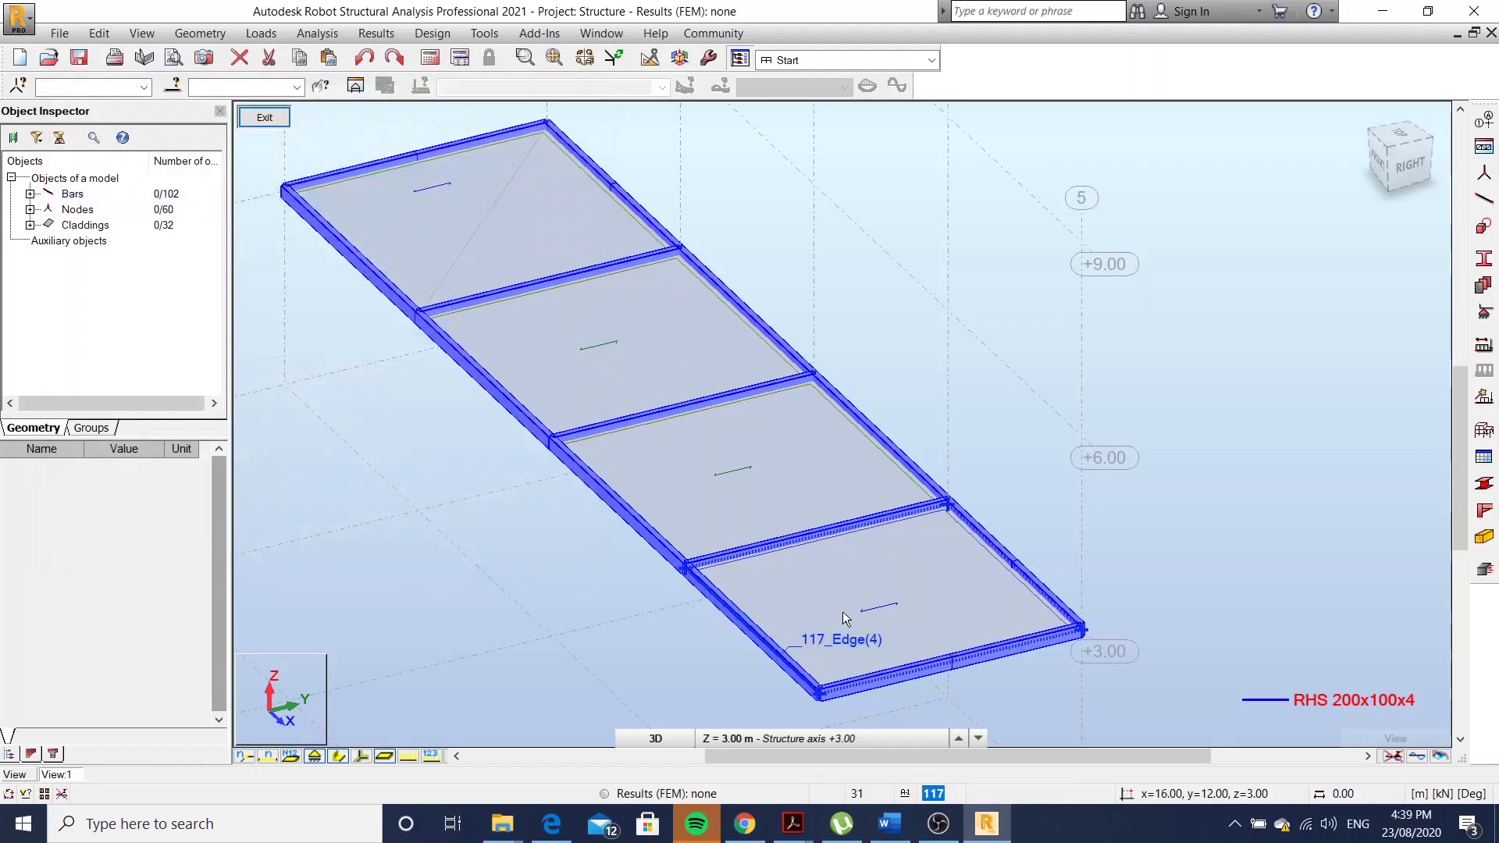
middle_drag(842, 611, 838, 654)
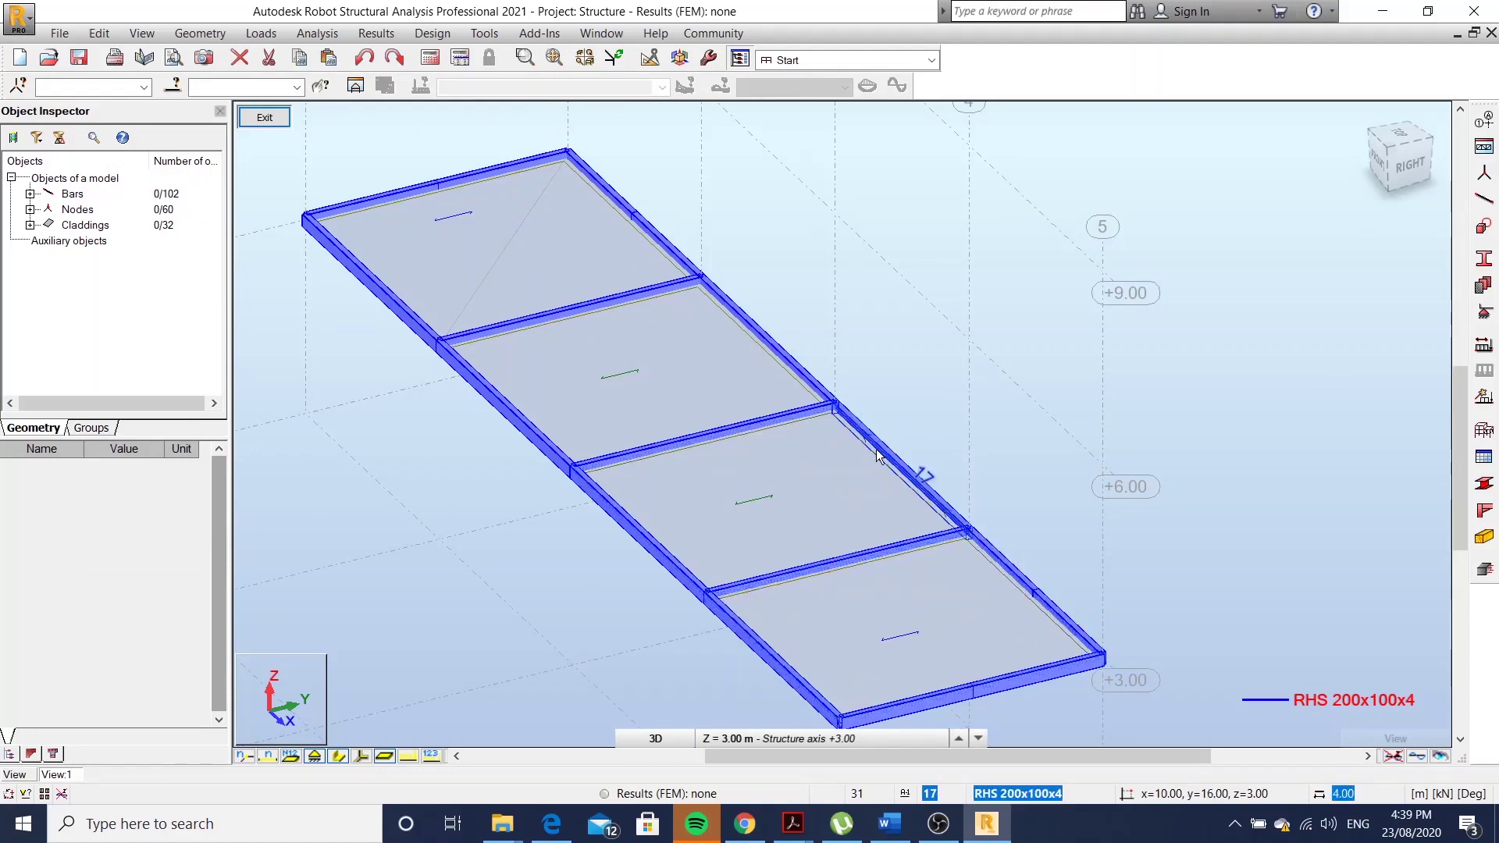
scroll(669, 447, down, 2)
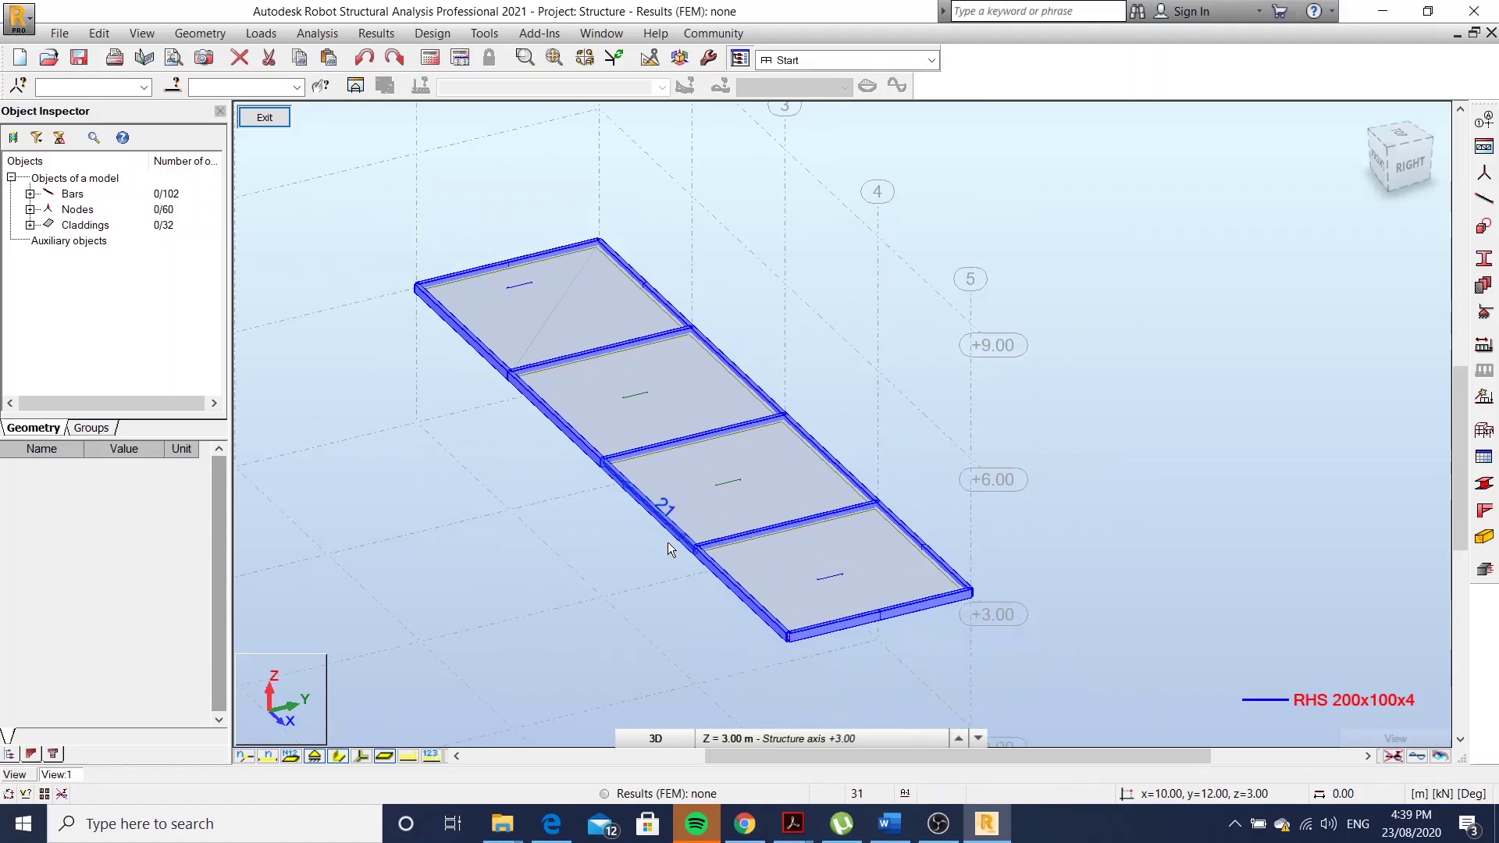
shift+middle_drag(667, 542, 684, 530)
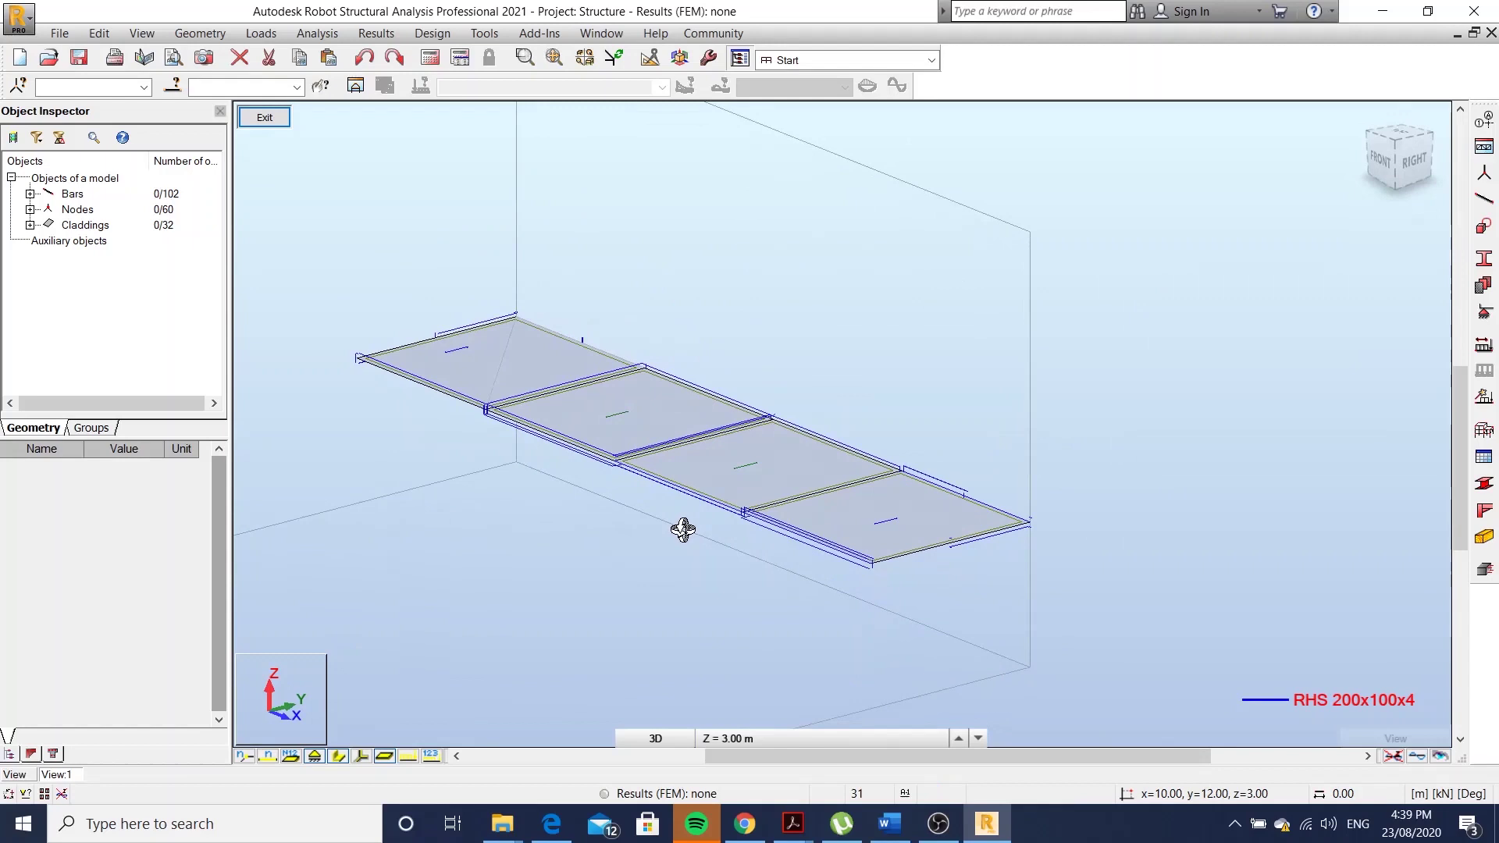
shift+middle_drag(683, 530, 681, 533)
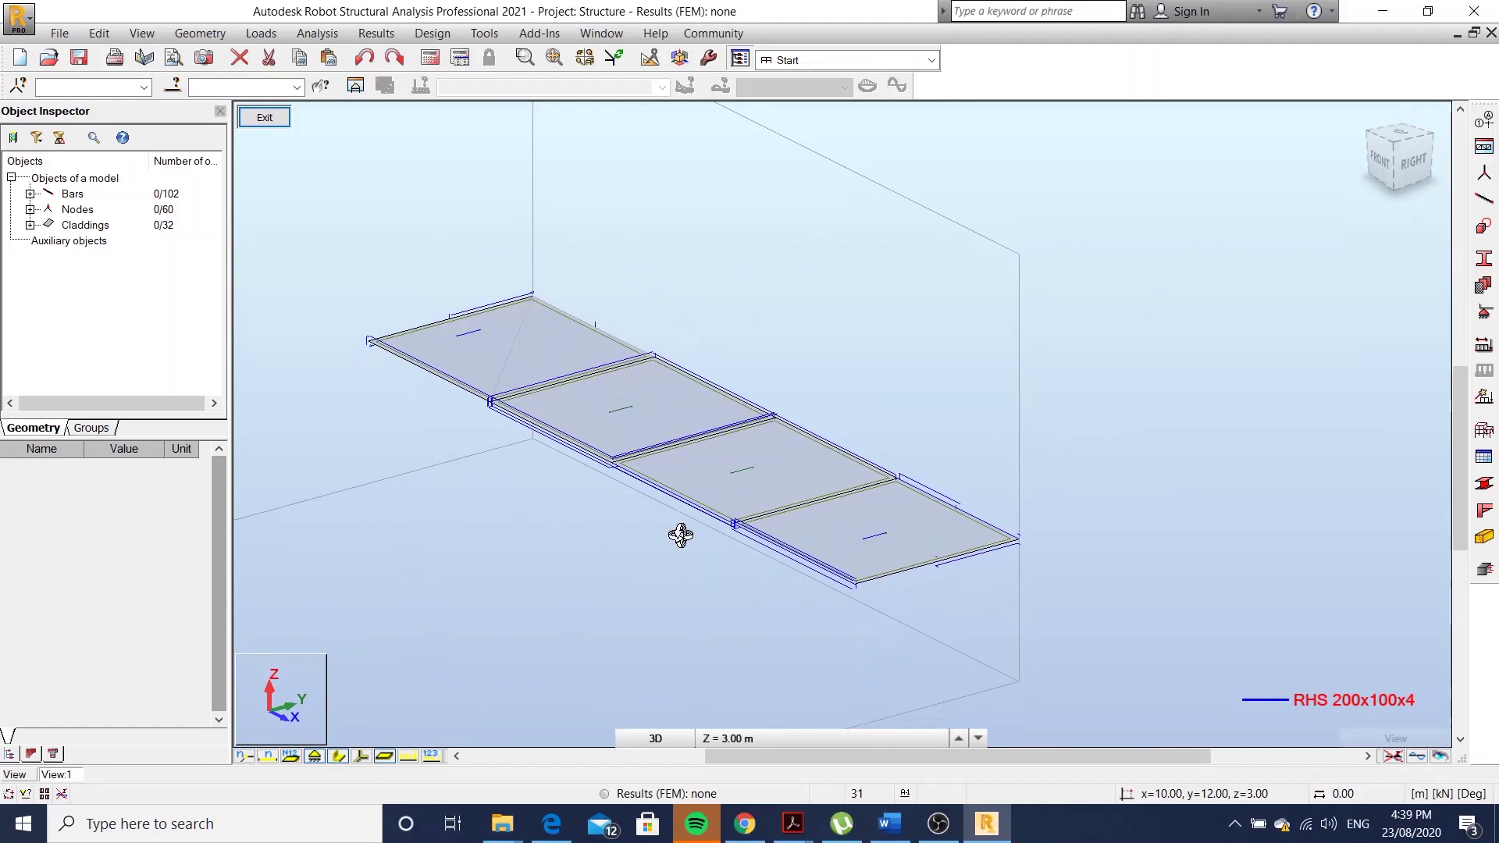
shift+middle_drag(681, 534, 681, 534)
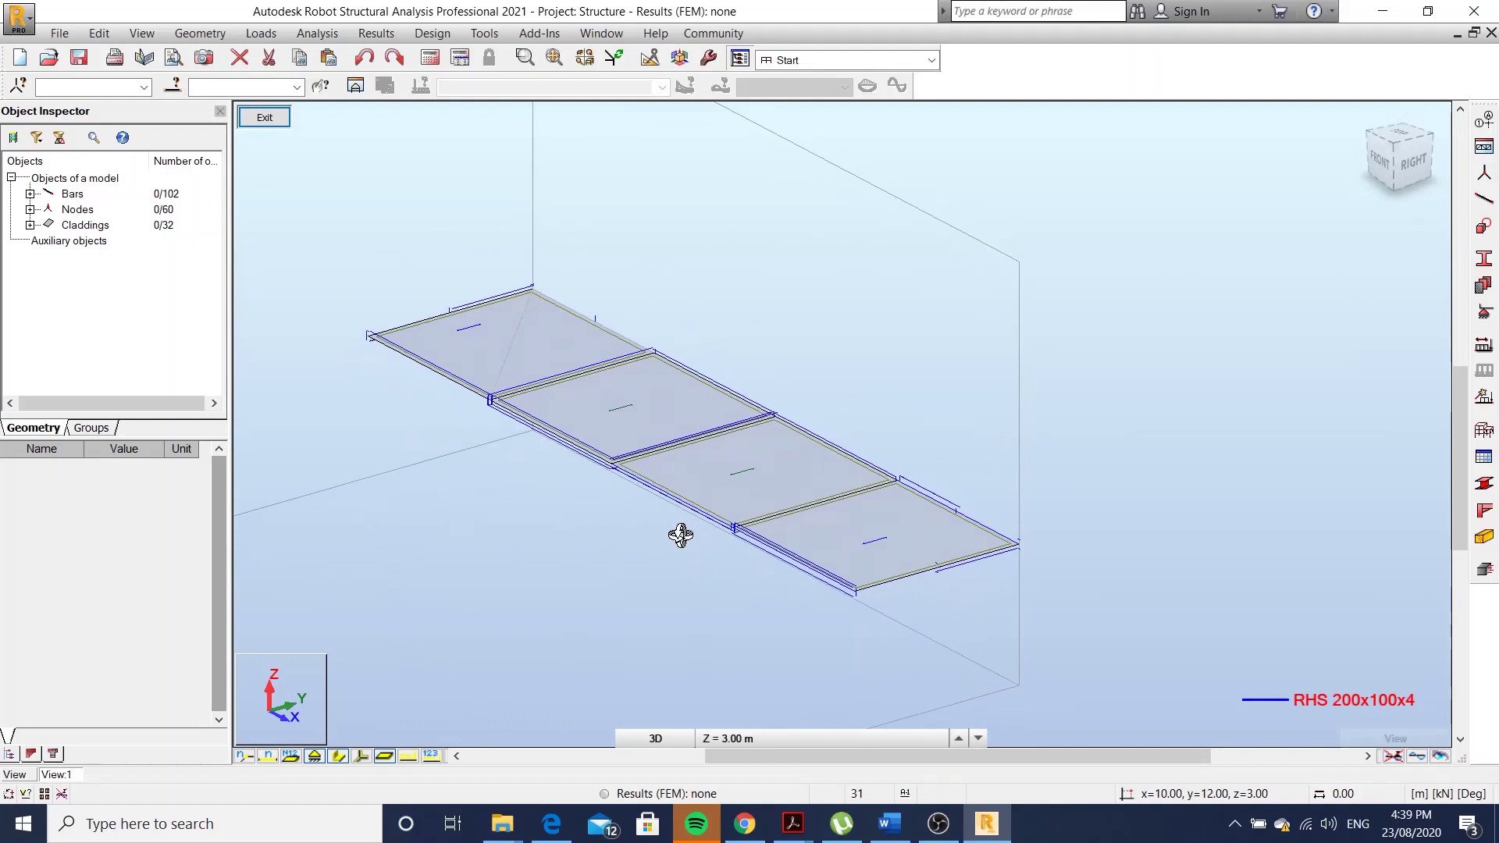
drag(679, 534, 669, 521)
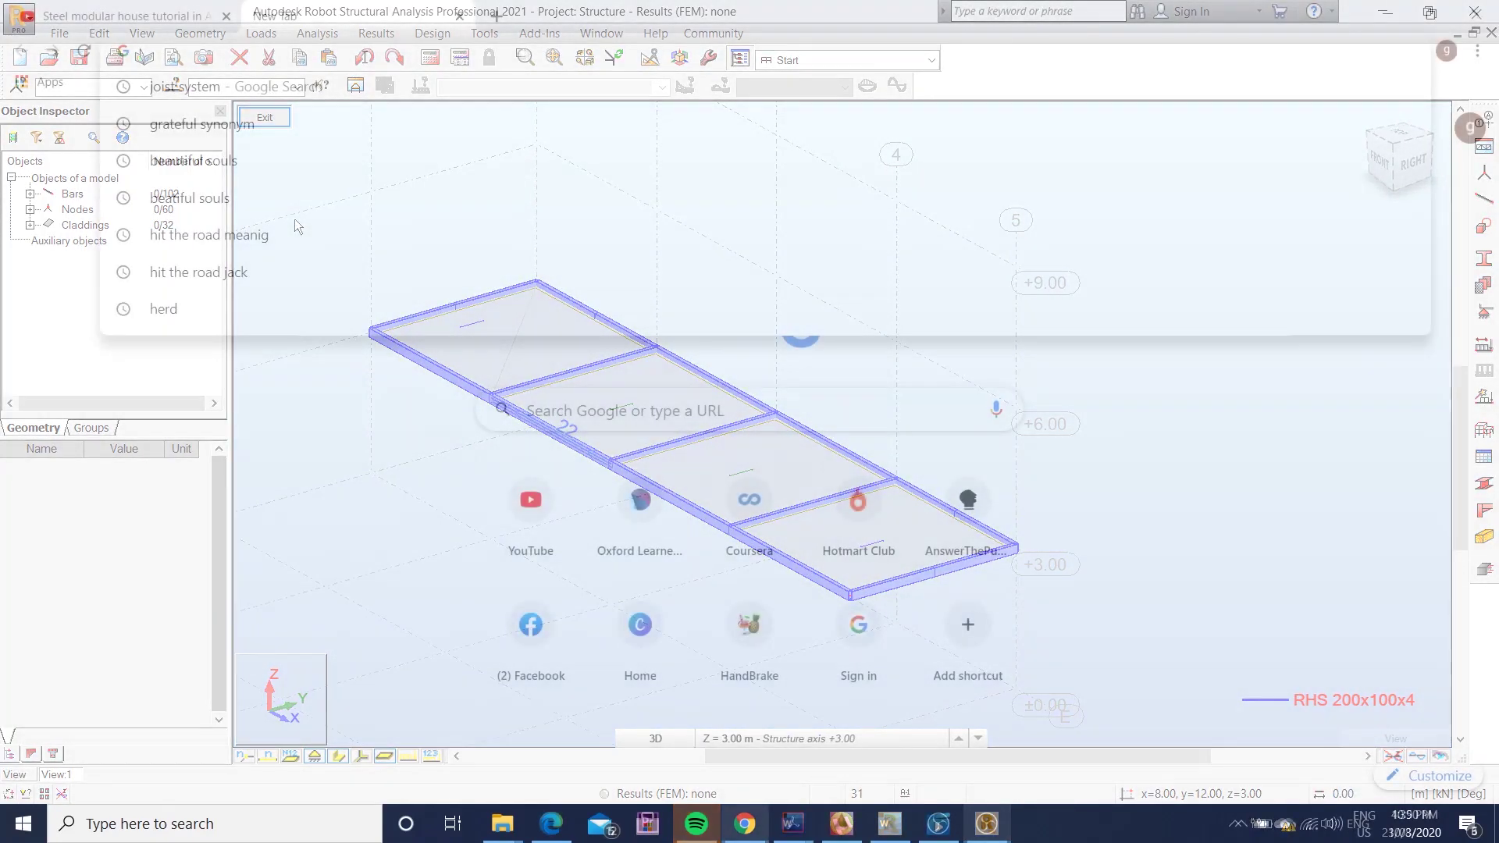
Browse Google Images results for 'joist system' and preview the Speedfloor steel joist photo
key(Return)
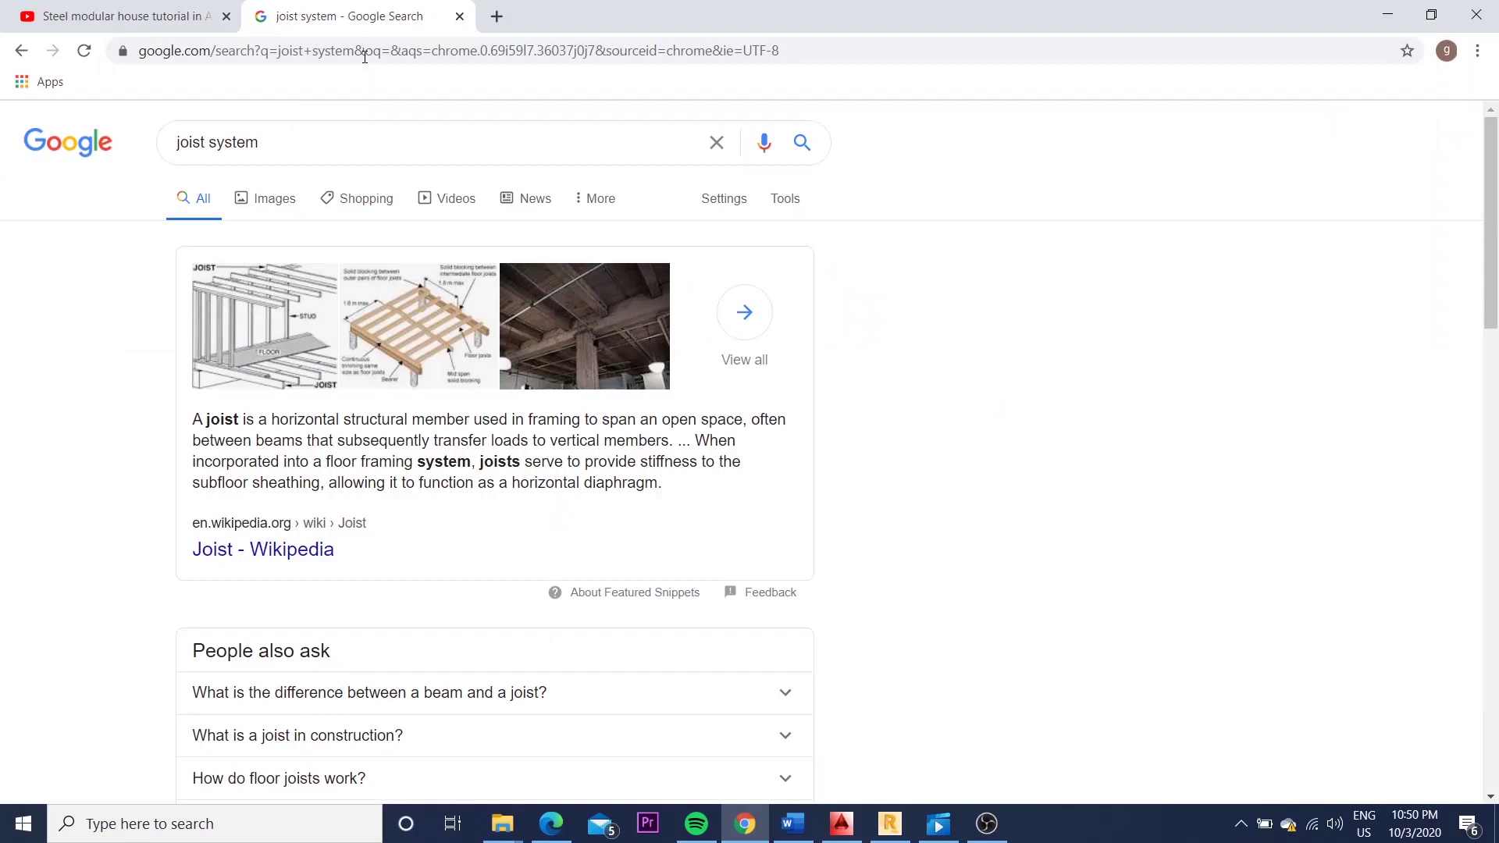
click(264, 202)
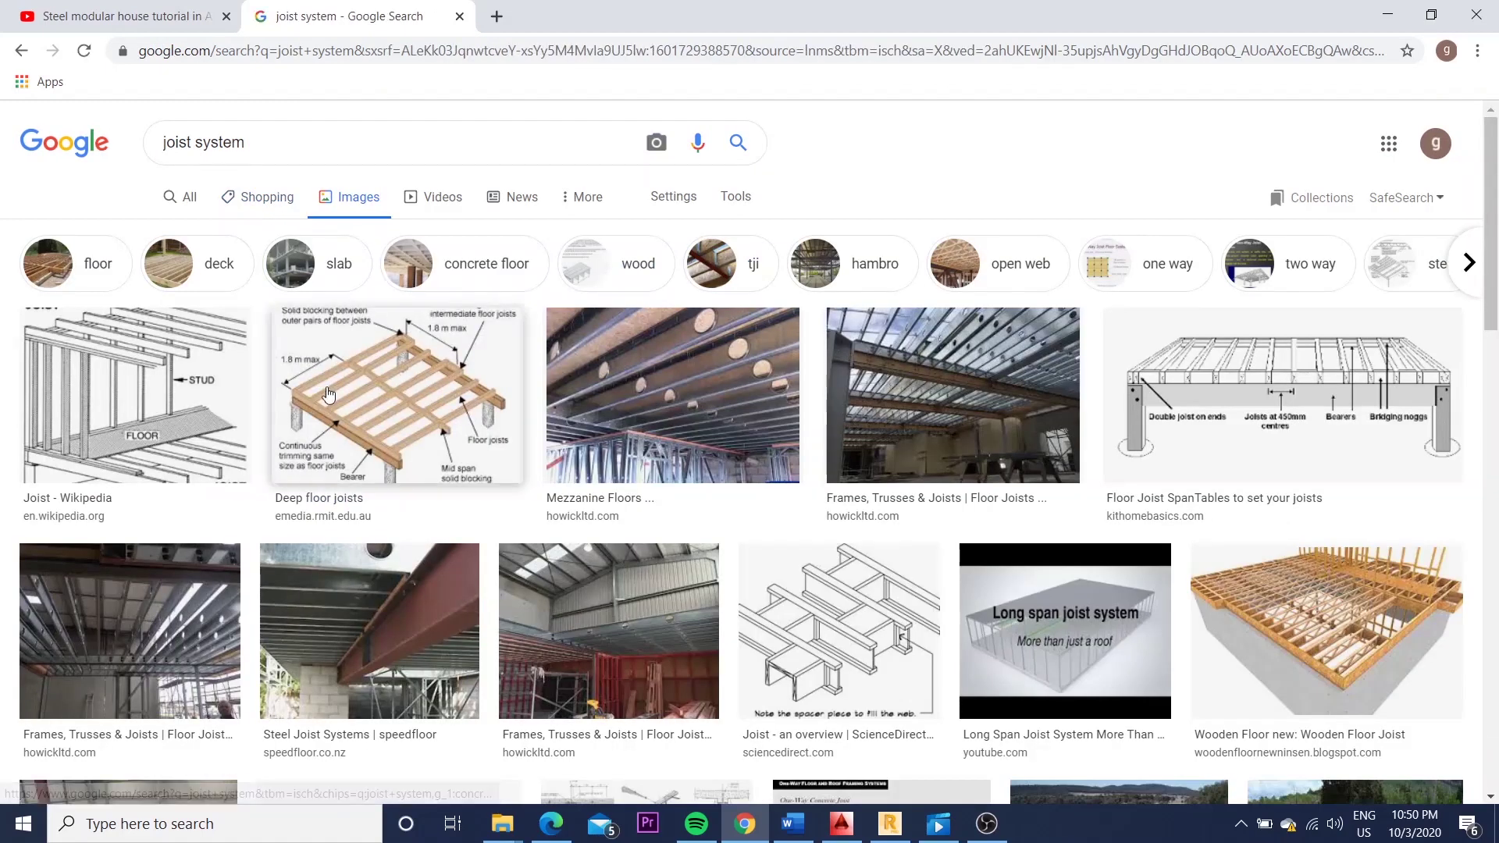
scroll(414, 359, down, 1)
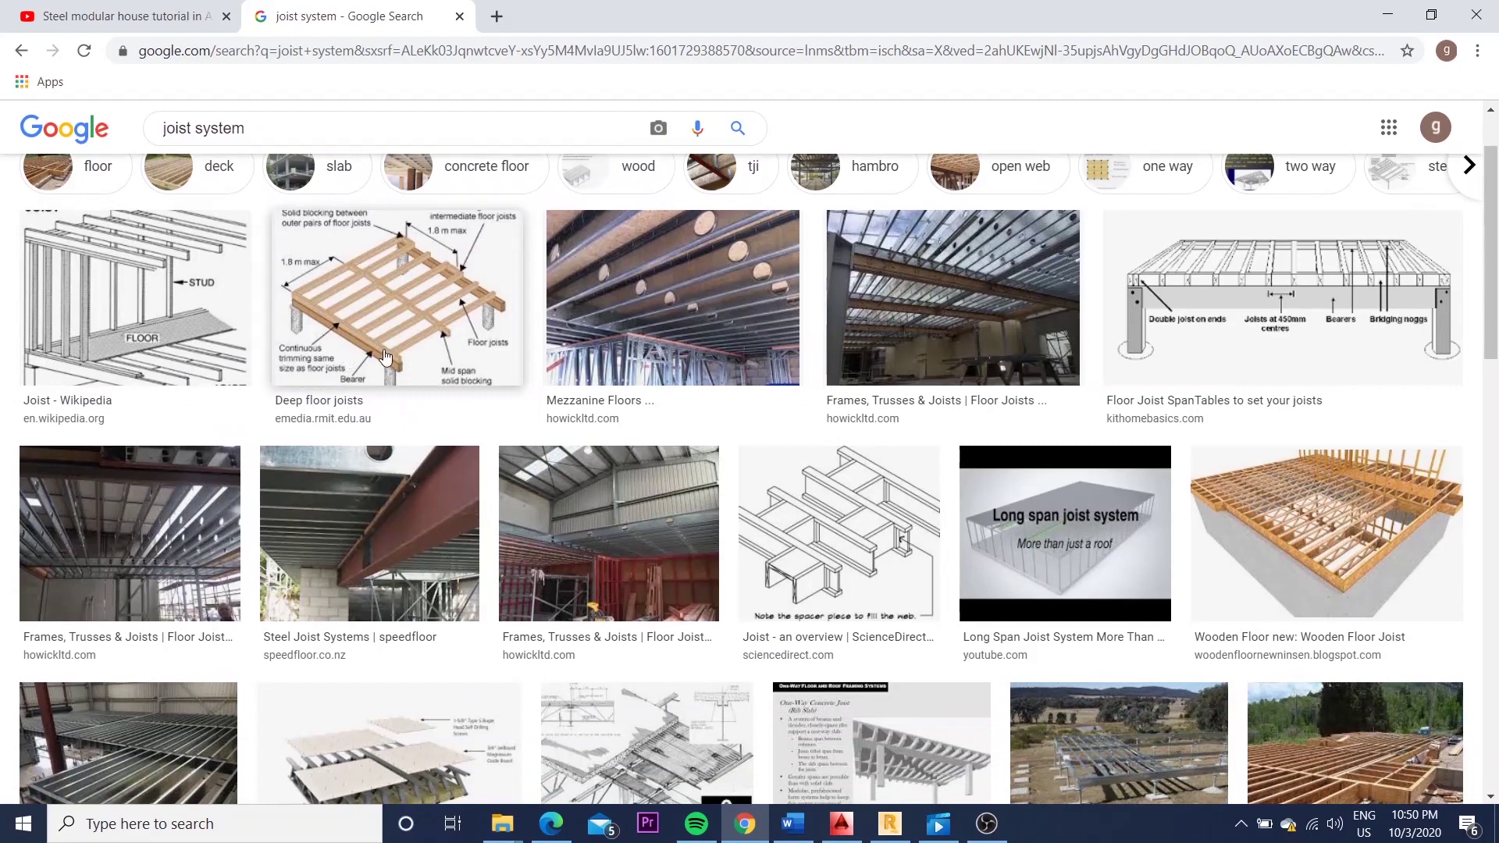
scroll(385, 357, down, 1)
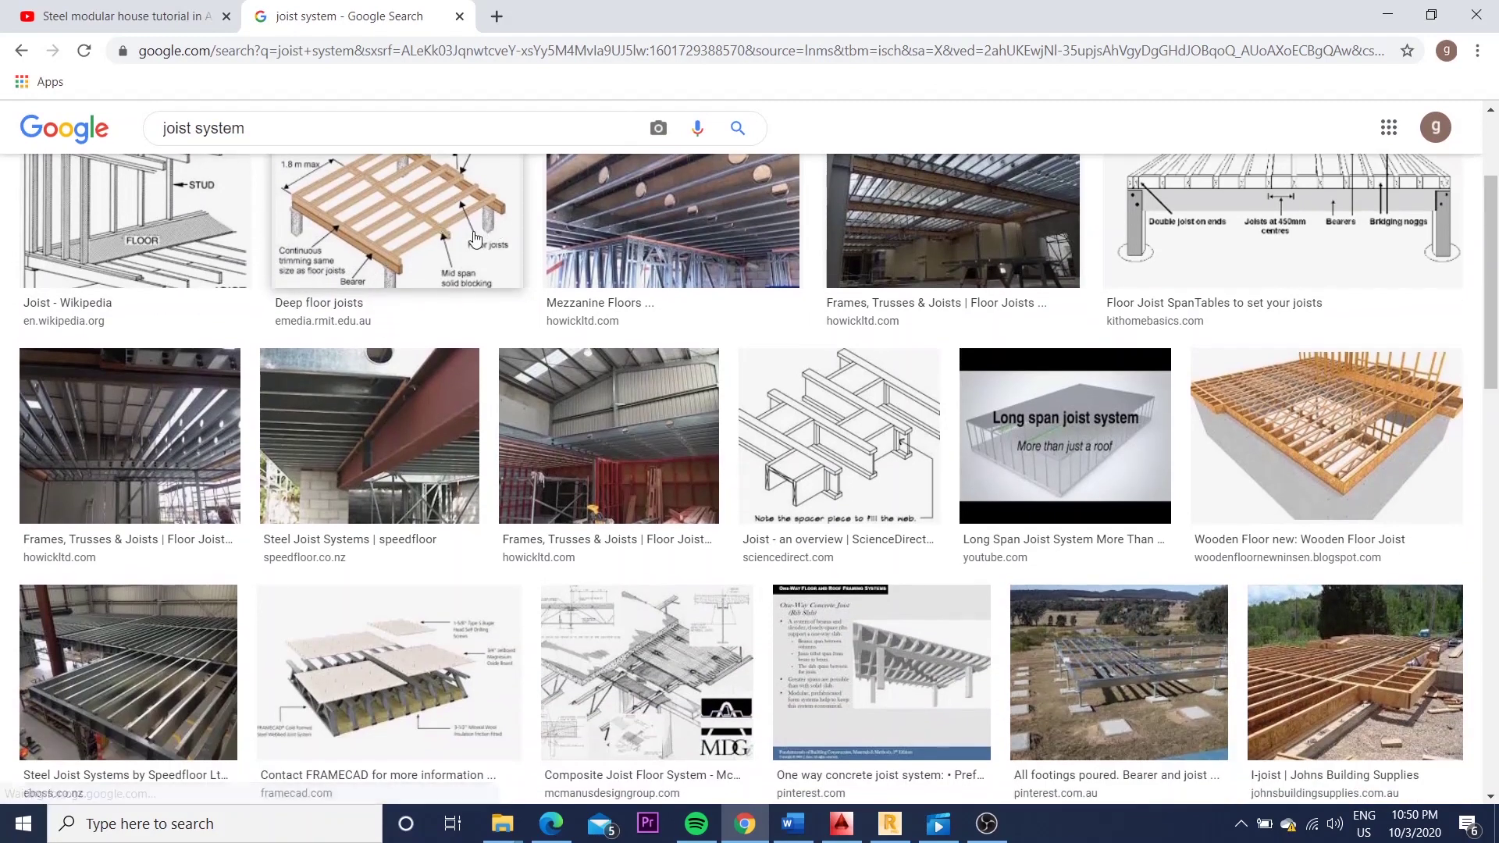
scroll(472, 238, up, 1)
scroll(467, 274, down, 1)
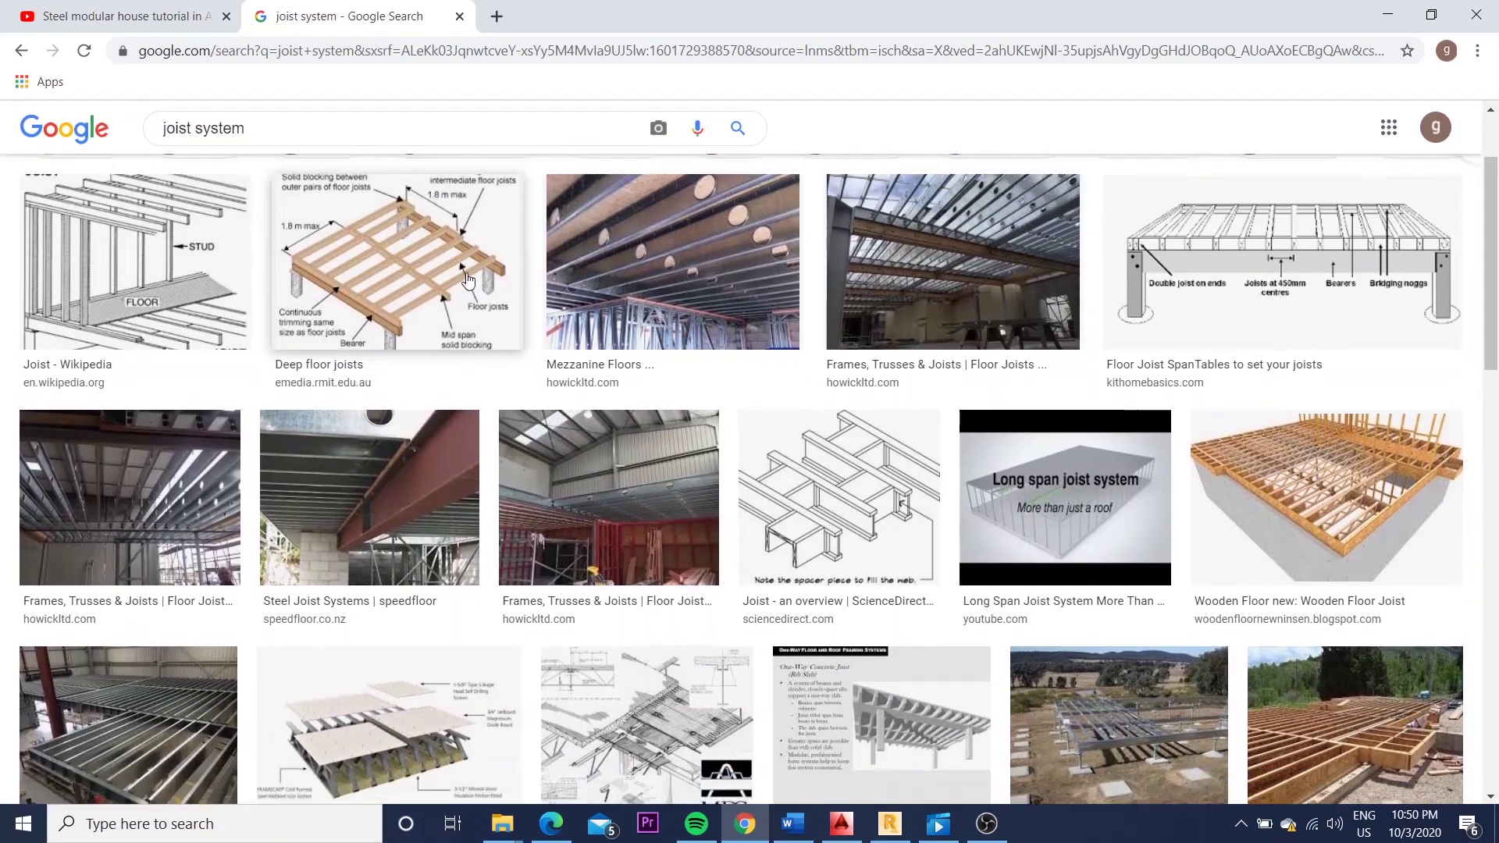
scroll(437, 328, down, 1)
click(156, 536)
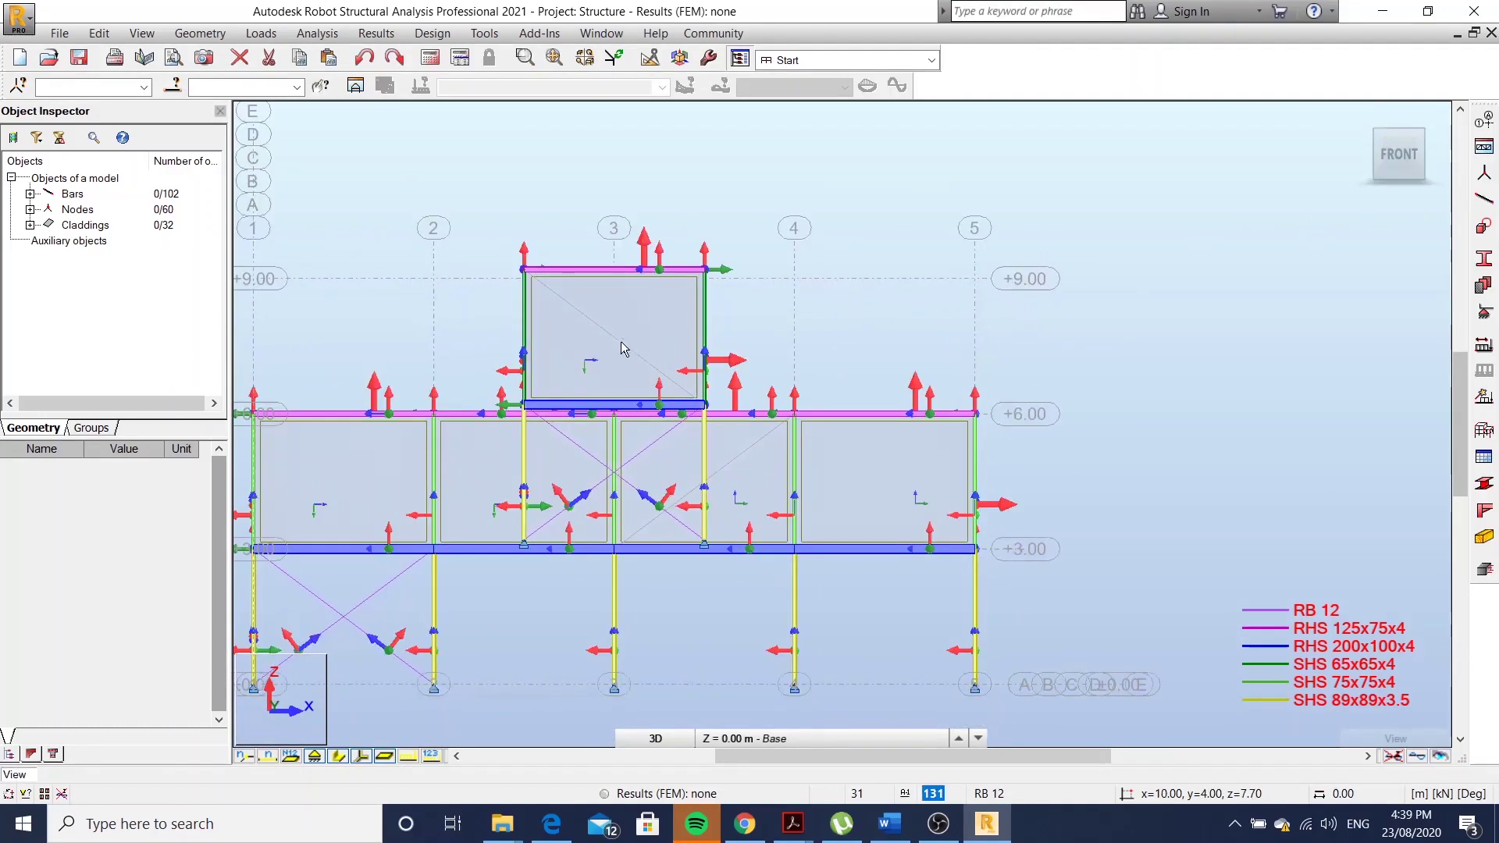
Open the upper floor beams and claddings in a new isolated window
scroll(546, 352, up, 3)
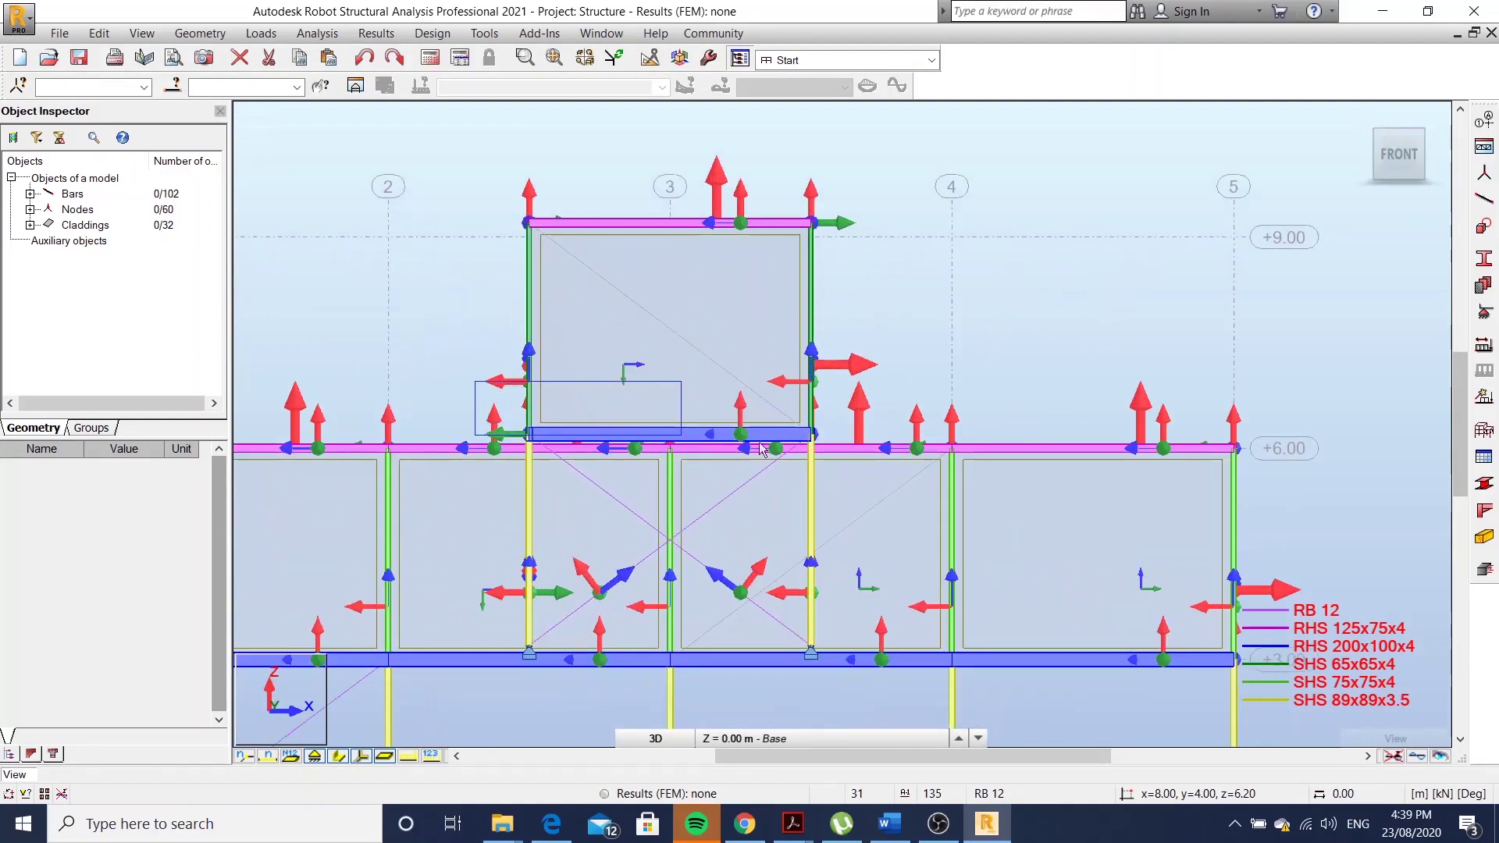
drag(761, 448, 872, 453)
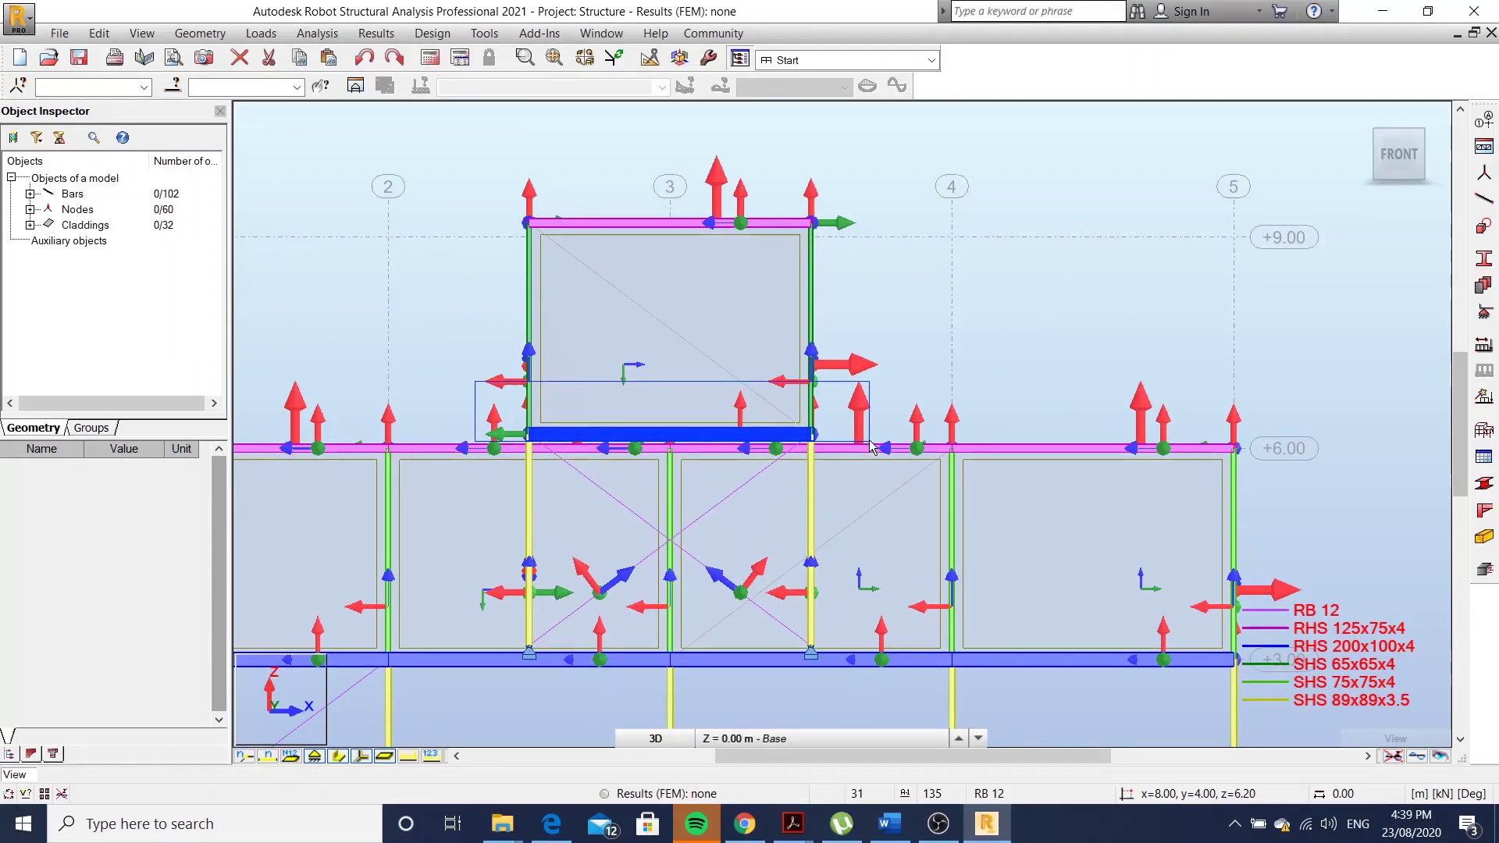
click(355, 86)
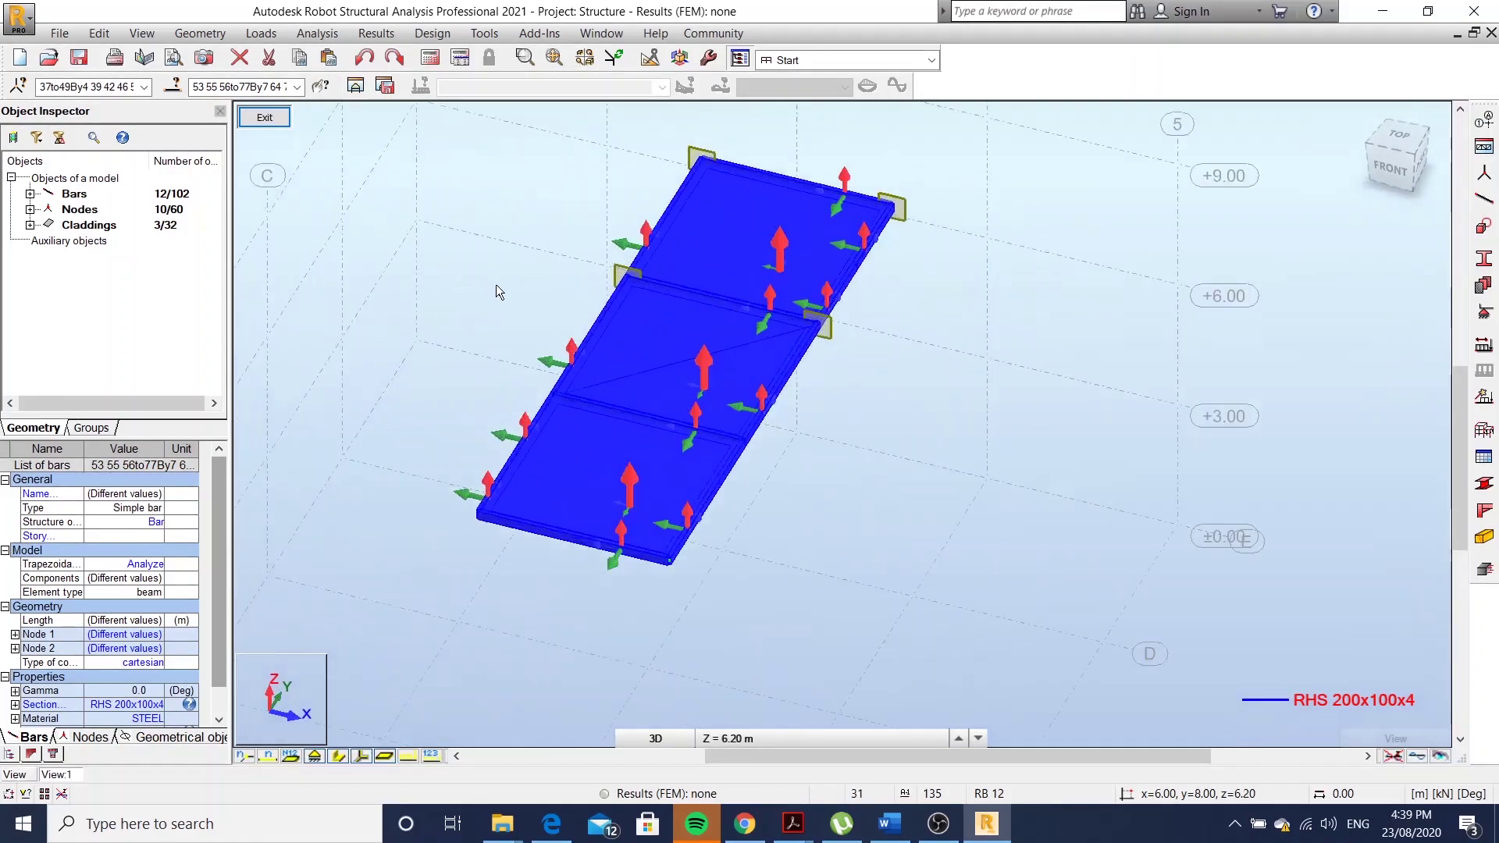
Inspect the claddings' load distribution, then hide local system arrows and orbit the view
click(556, 306)
scroll(535, 355, up, 3)
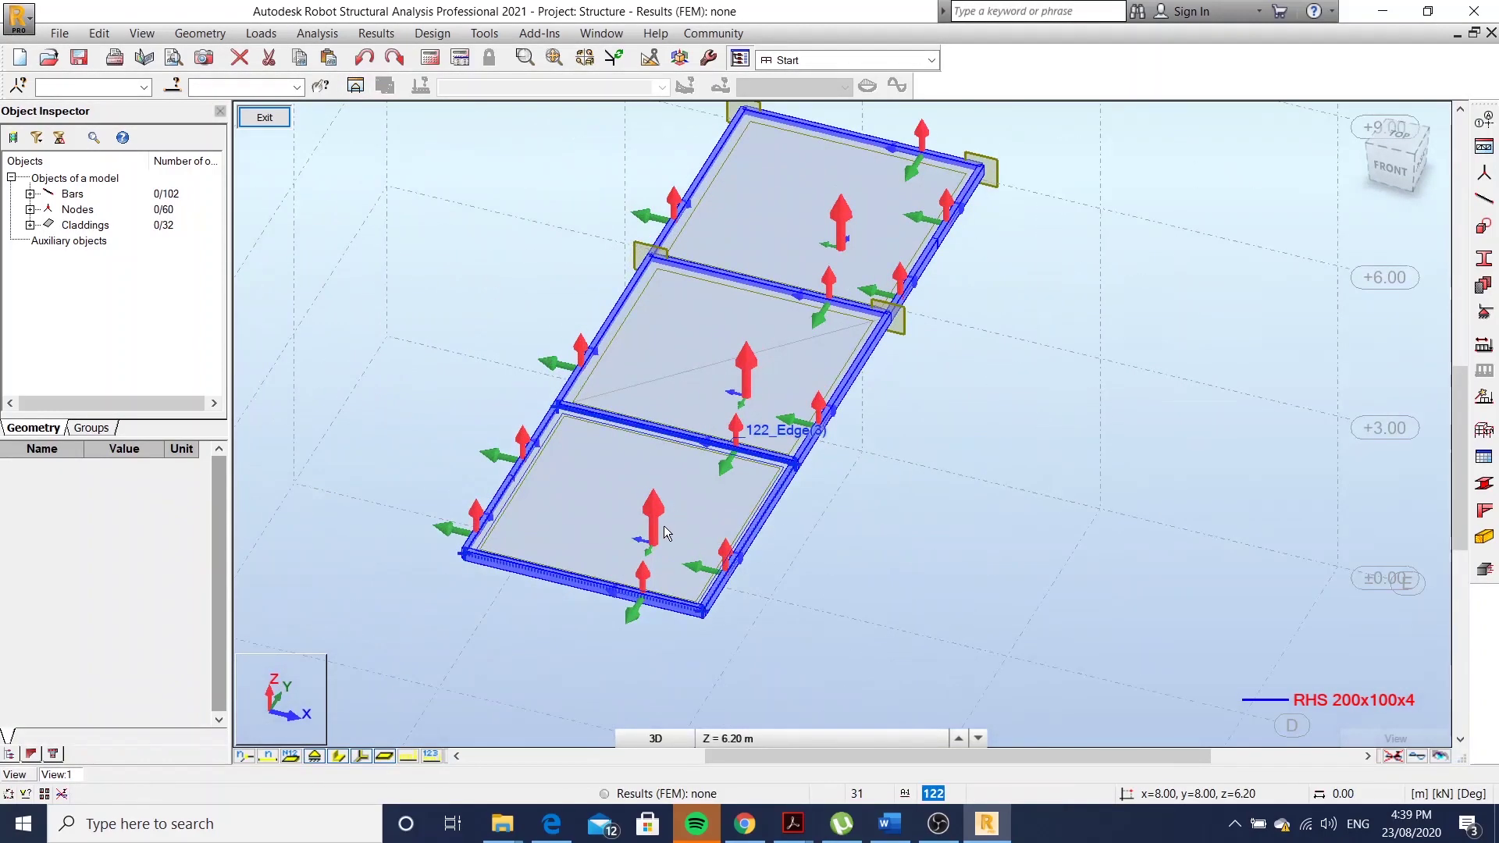
click(625, 466)
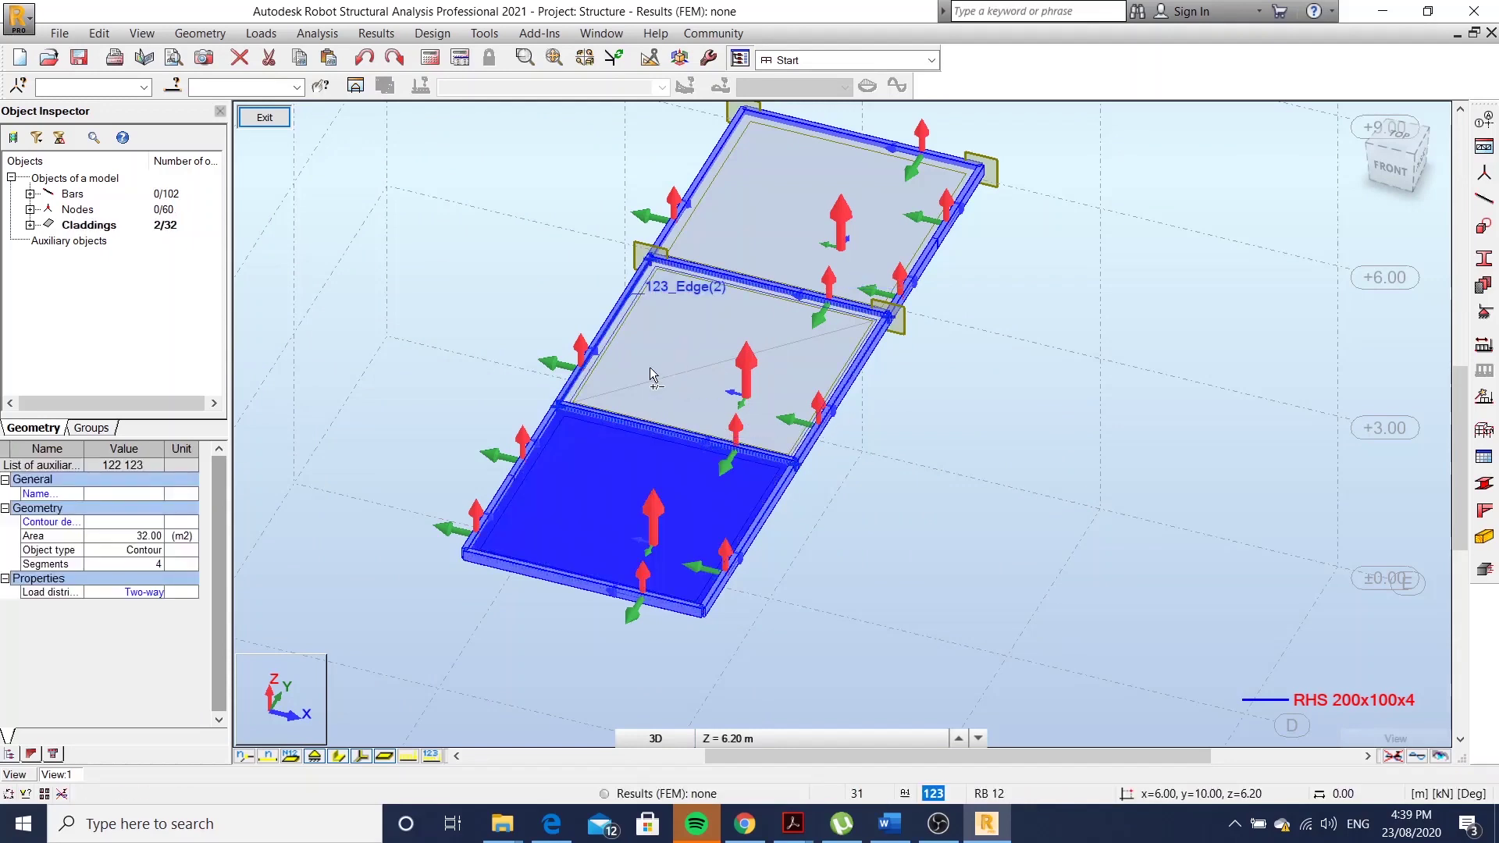
ctrl+click(650, 367)
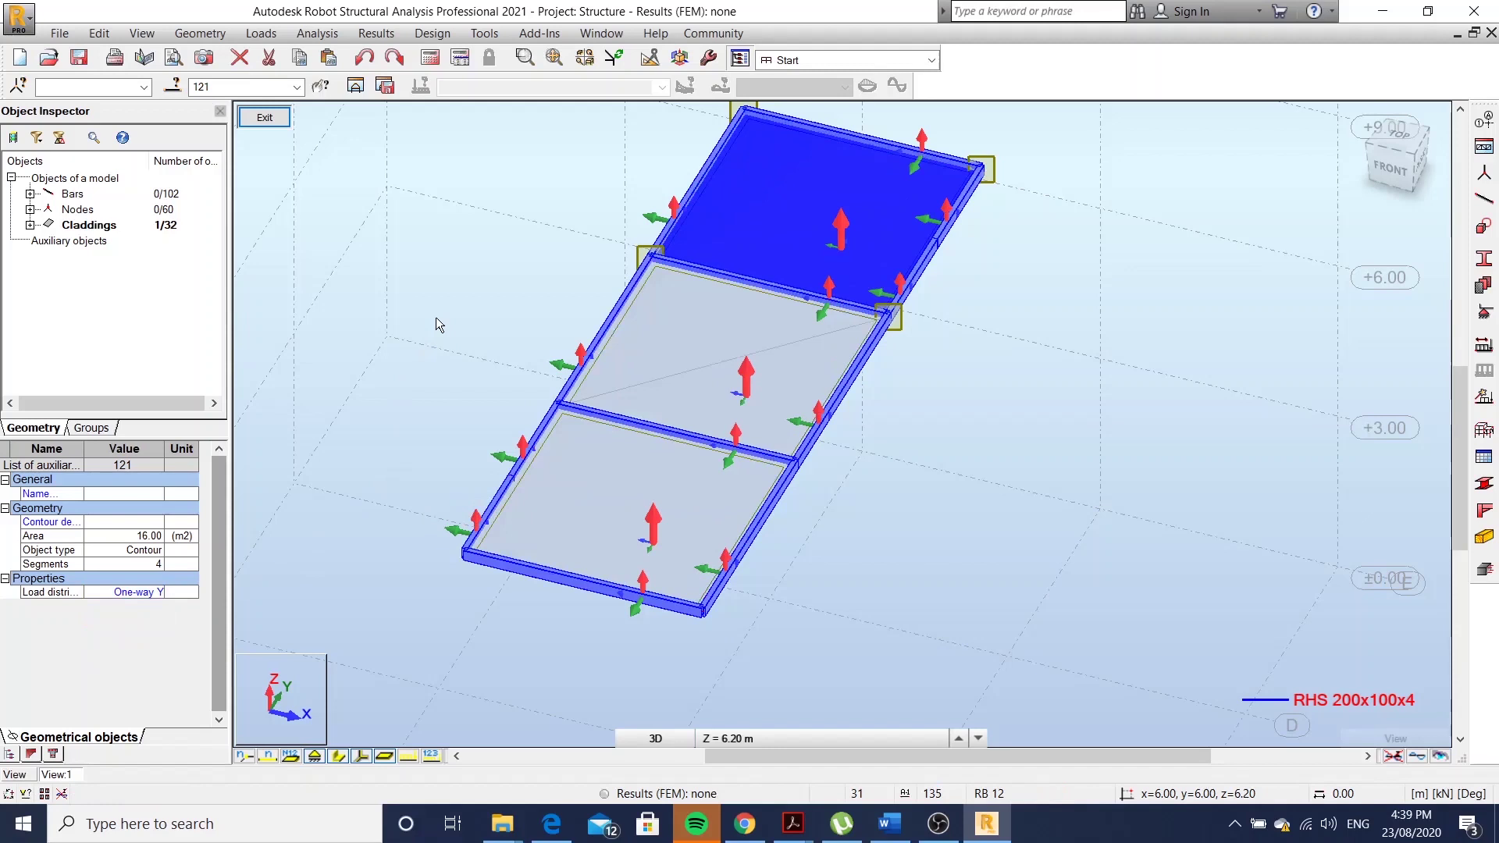
click(448, 303)
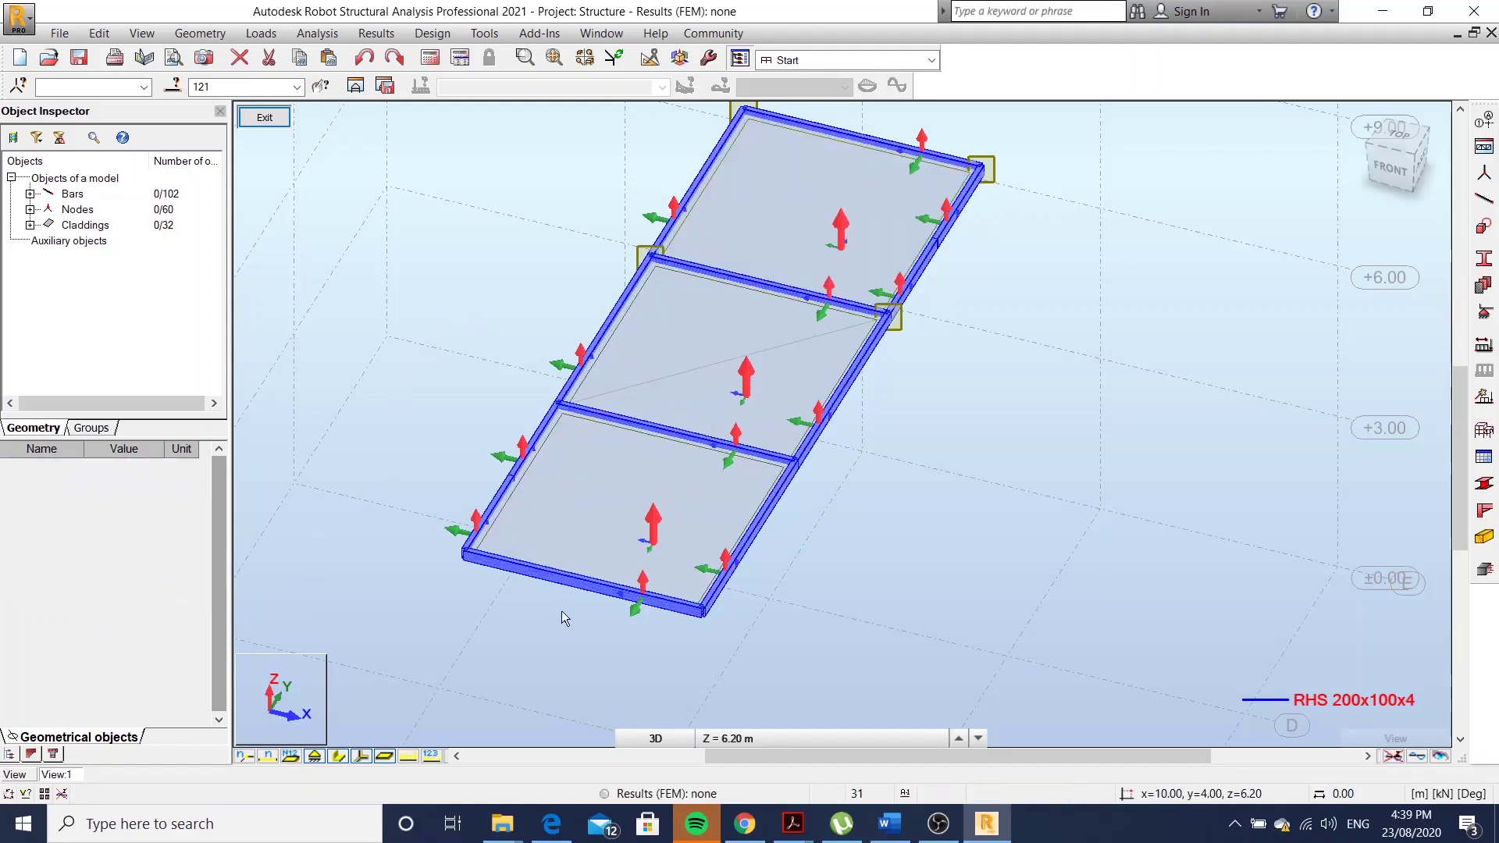
click(360, 757)
mouse_move(647, 542)
shift+middle_down()
mouse_move(619, 468)
mouse_move(646, 428)
mouse_move(659, 509)
mouse_move(625, 511)
mouse_move(639, 529)
shift+middle_up()
Enable 'Direction of load distribution' under Panels / FE for the full model and apply
right_click(478, 254)
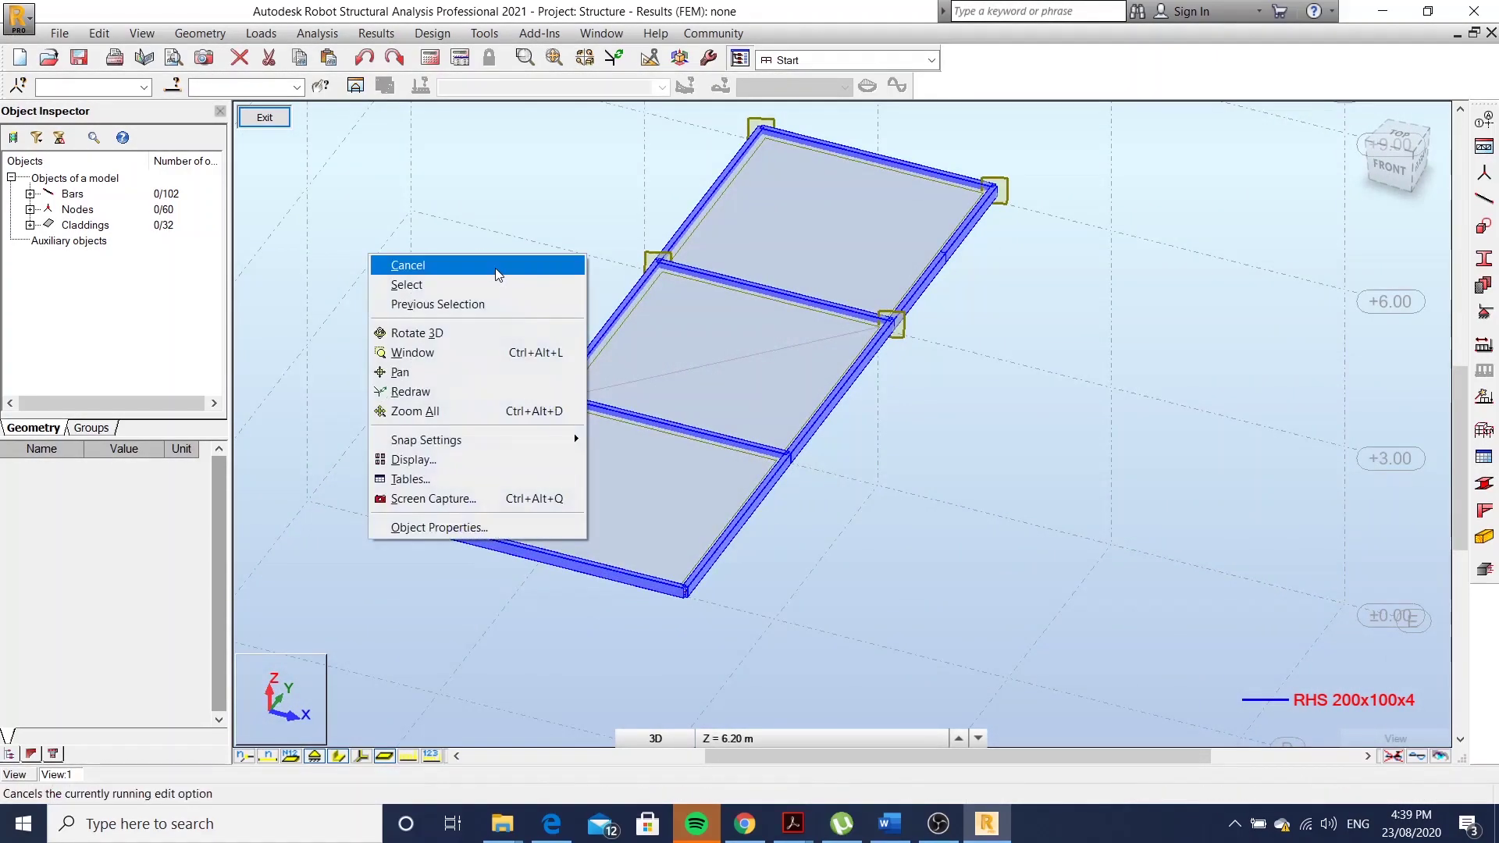
click(455, 459)
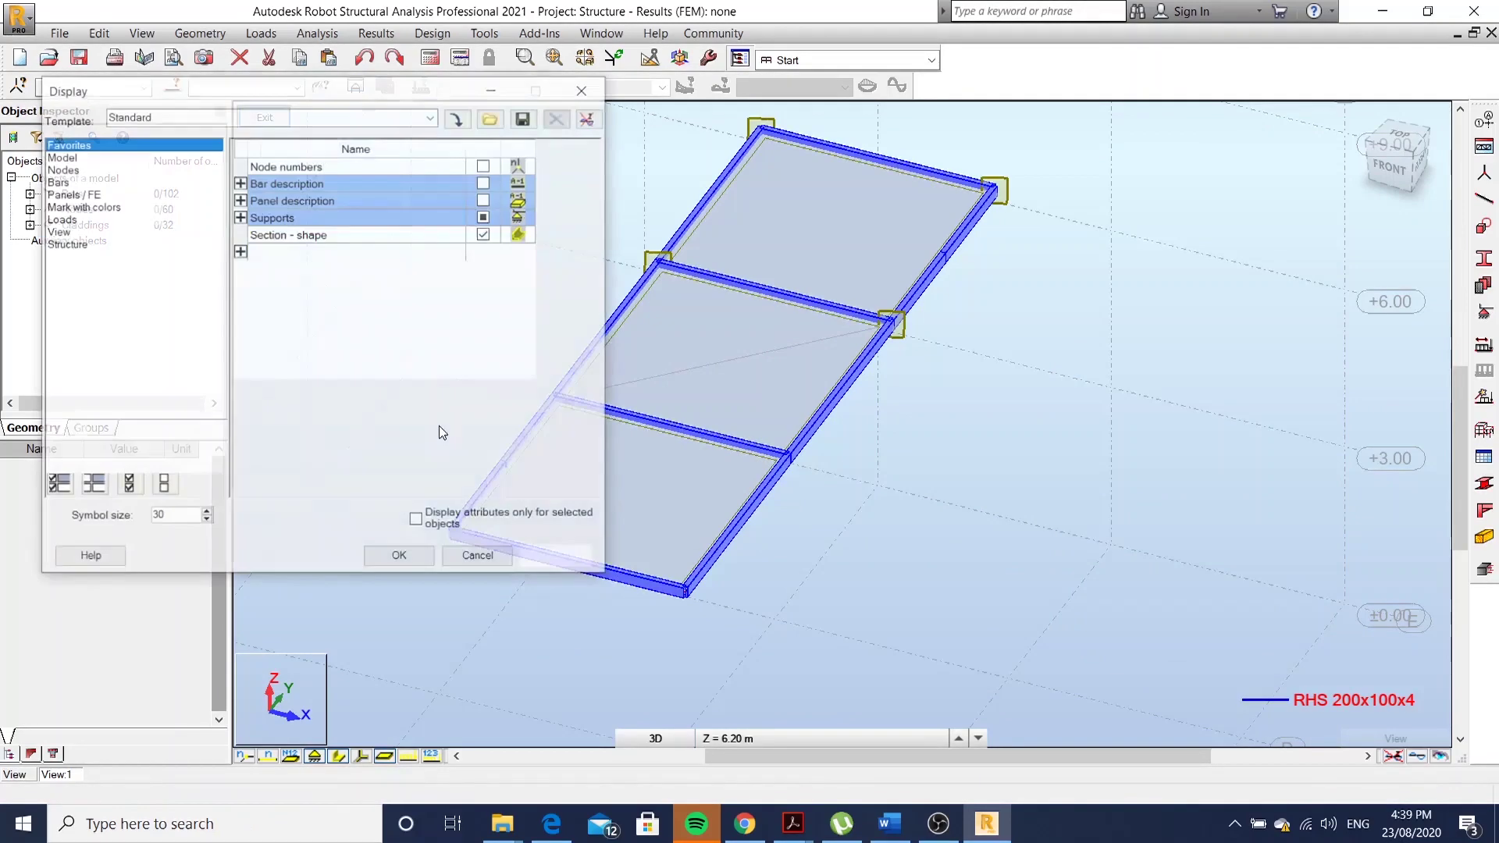
click(71, 194)
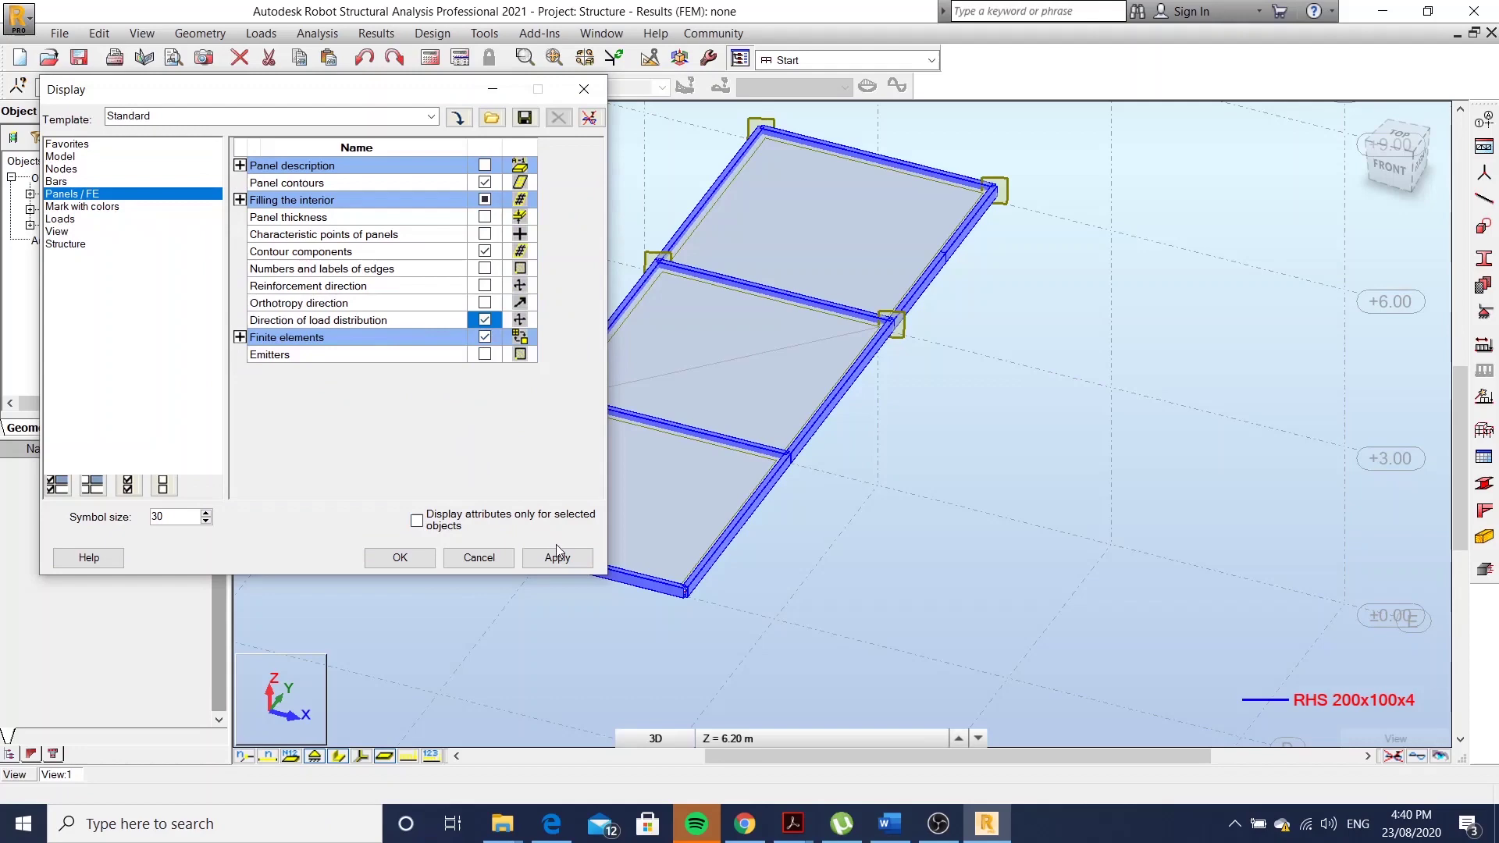
click(403, 560)
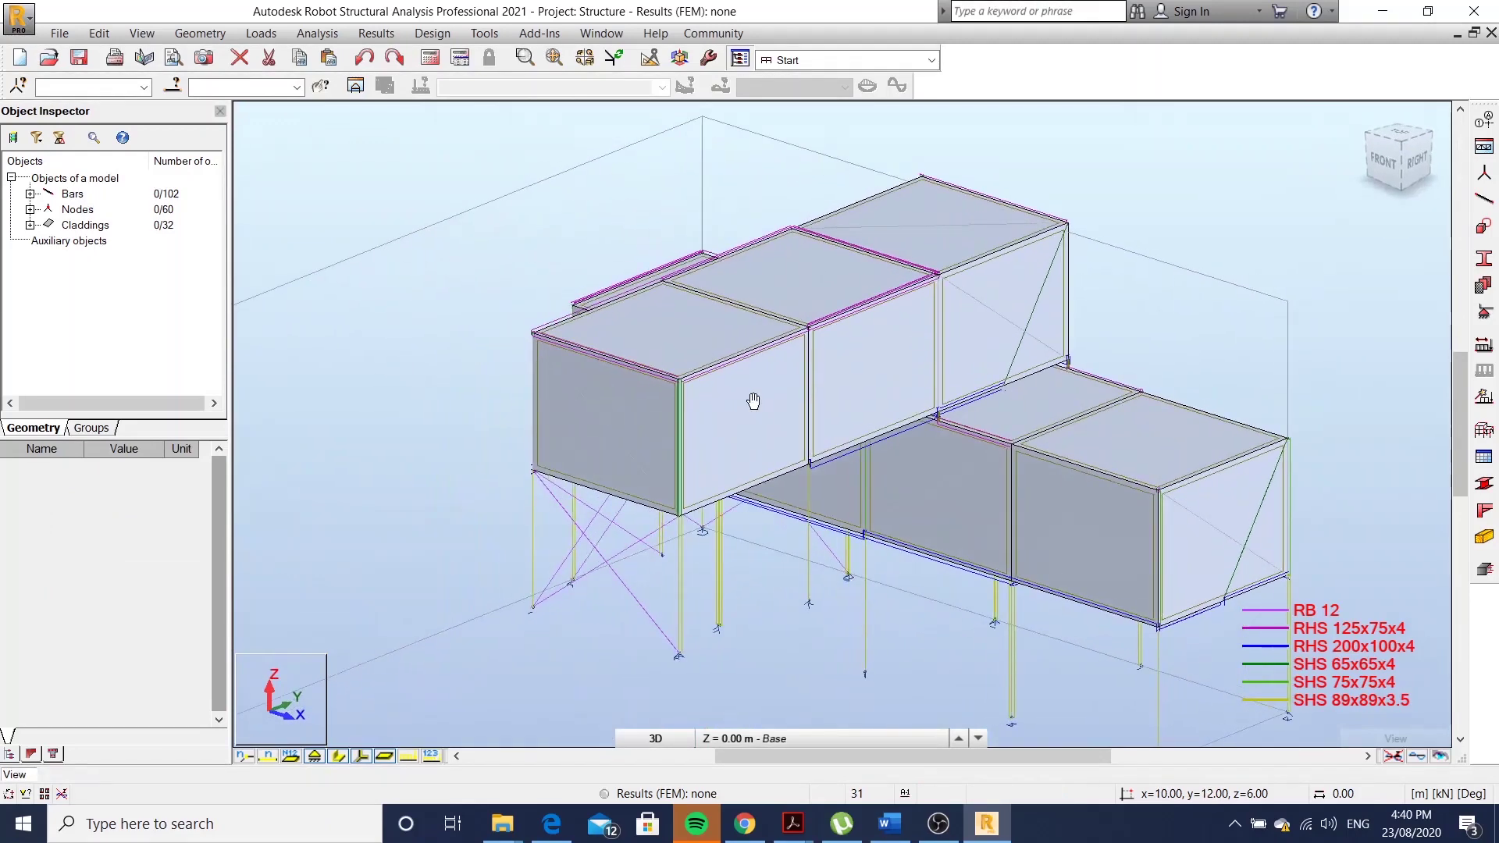
right_click(367, 235)
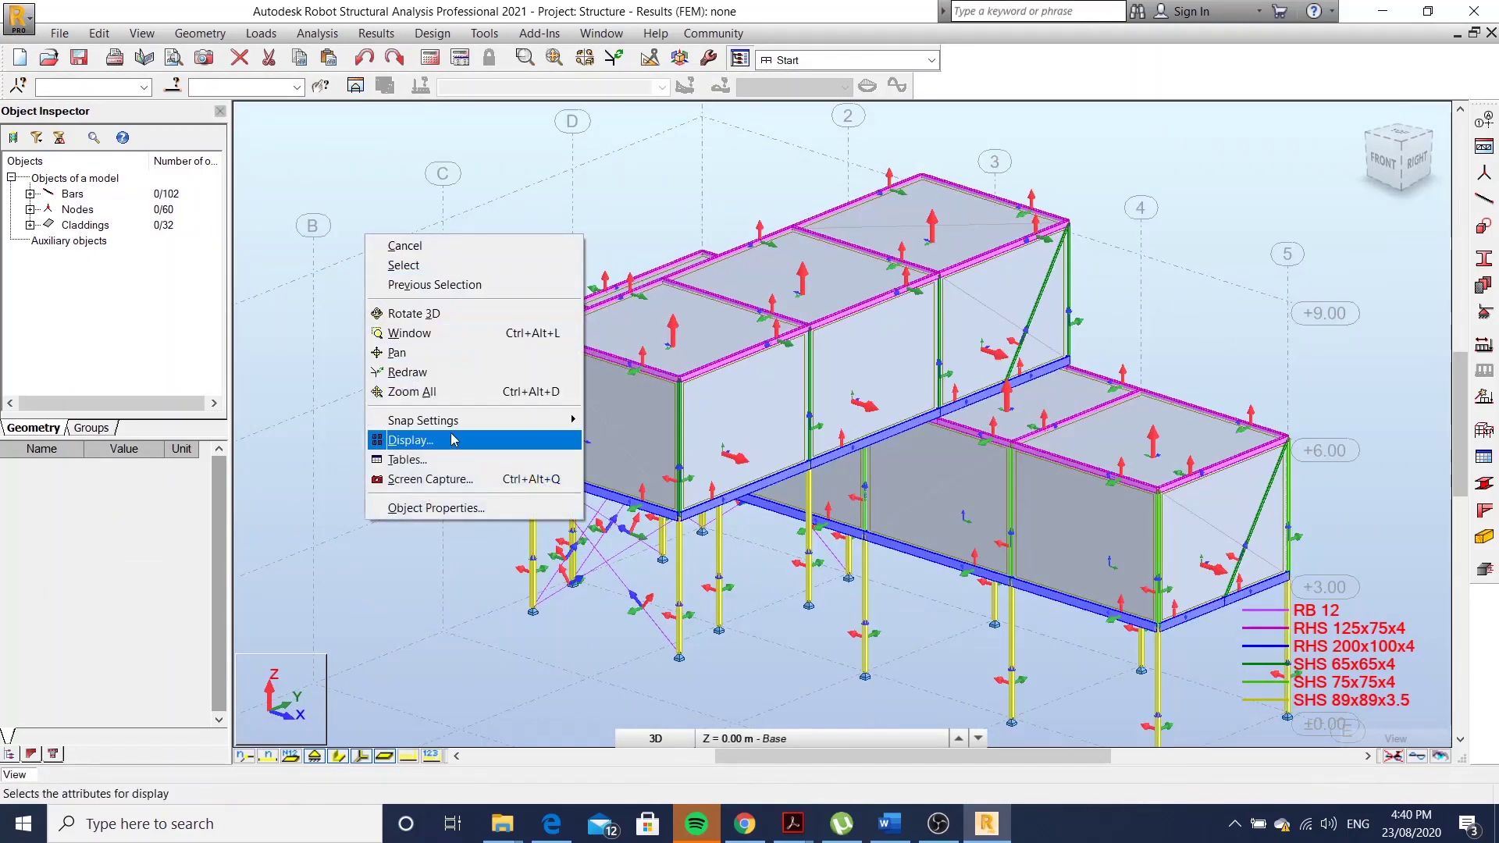
click(454, 440)
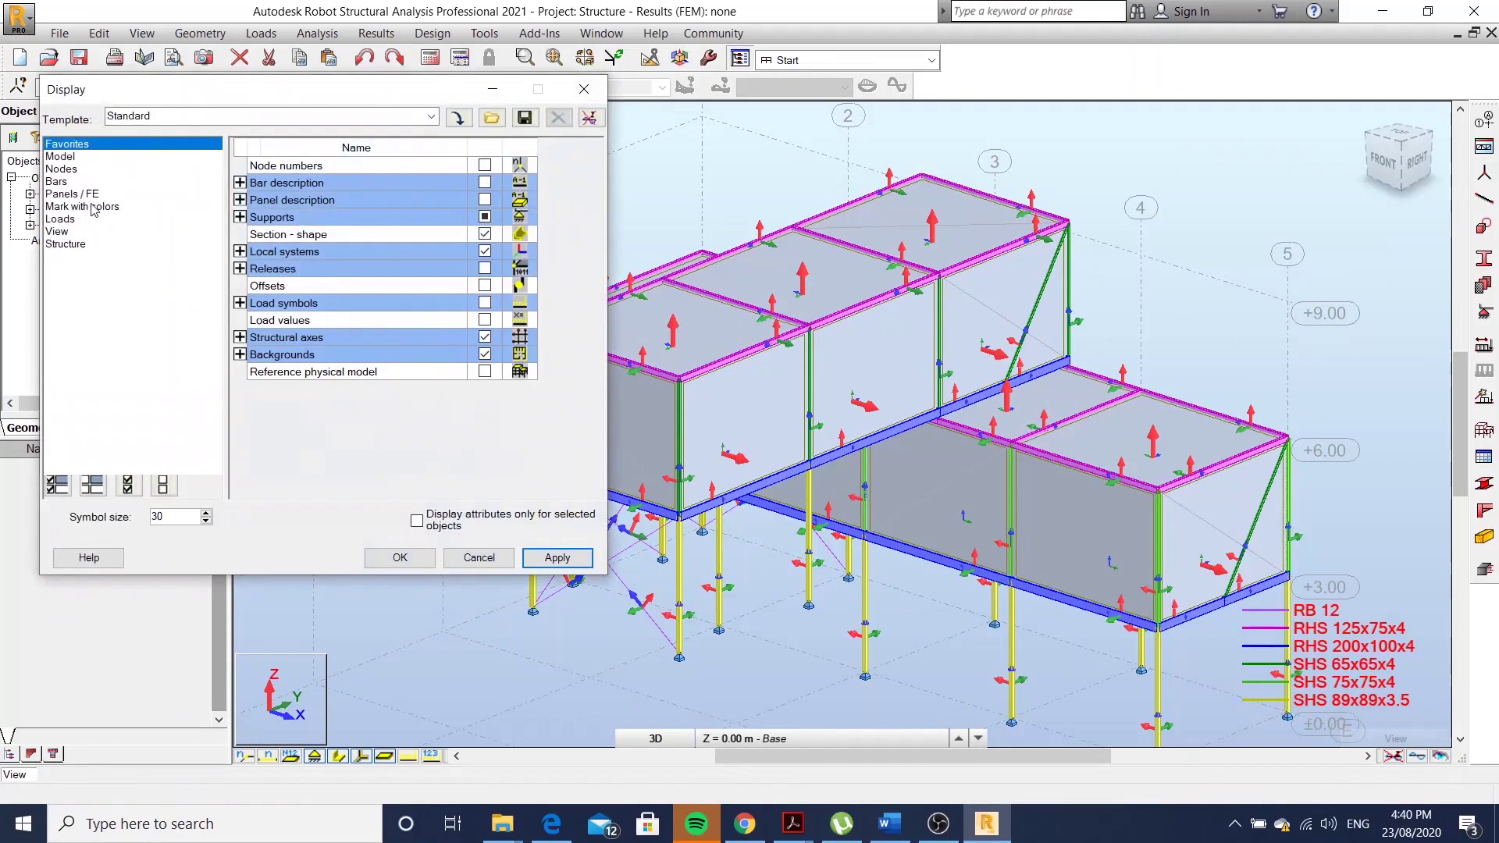
click(87, 194)
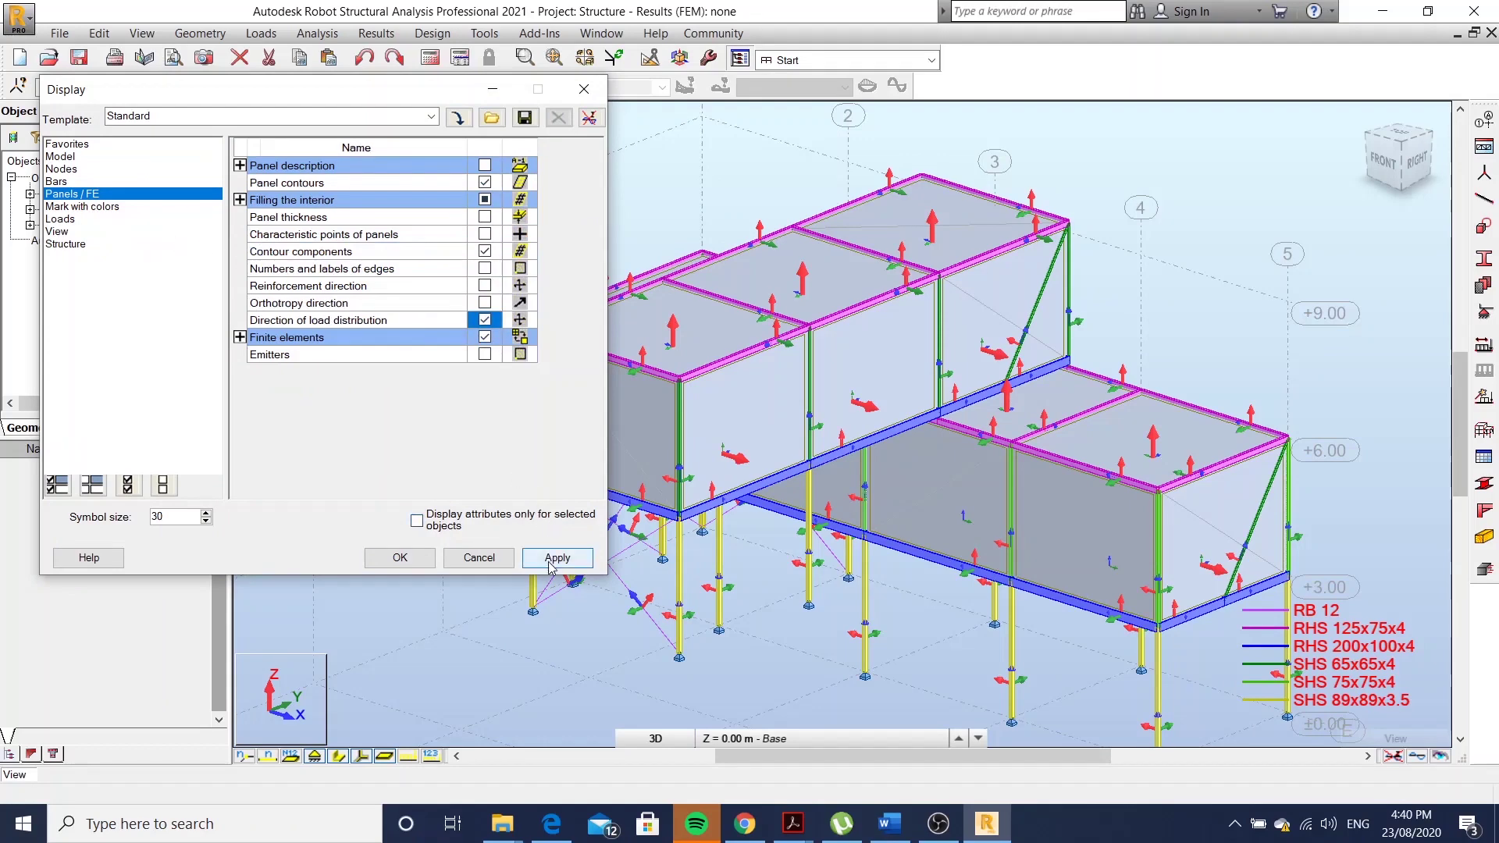
click(400, 557)
Set roof claddings 132 to 134 to One-way Y load distribution
scroll(670, 515, down, 3)
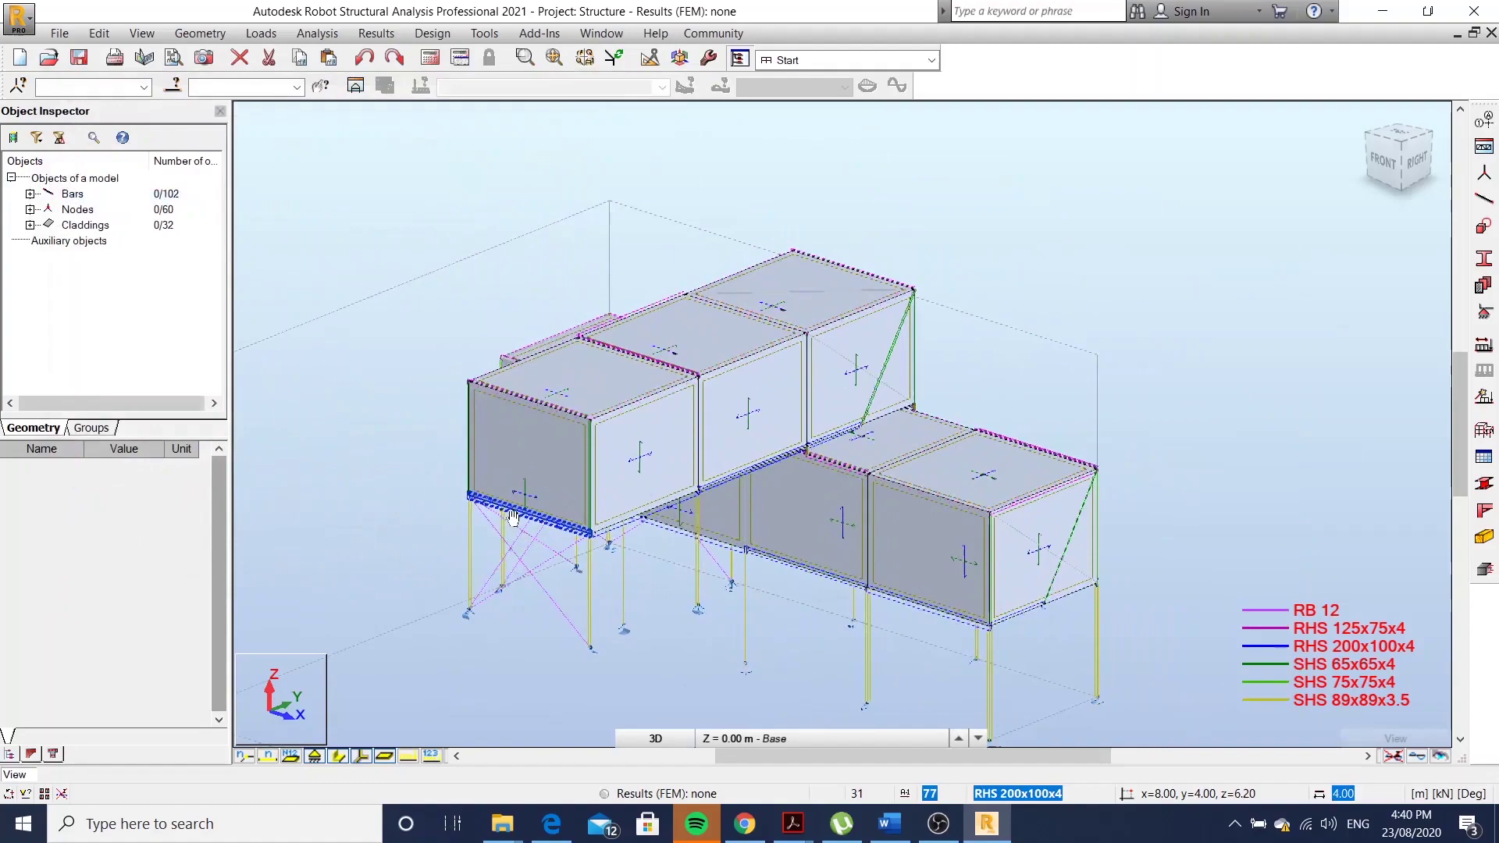
mouse_move(741, 502)
shift+middle_down()
mouse_move(697, 424)
mouse_move(720, 529)
mouse_move(546, 453)
shift+middle_up()
scroll(482, 415, up, 3)
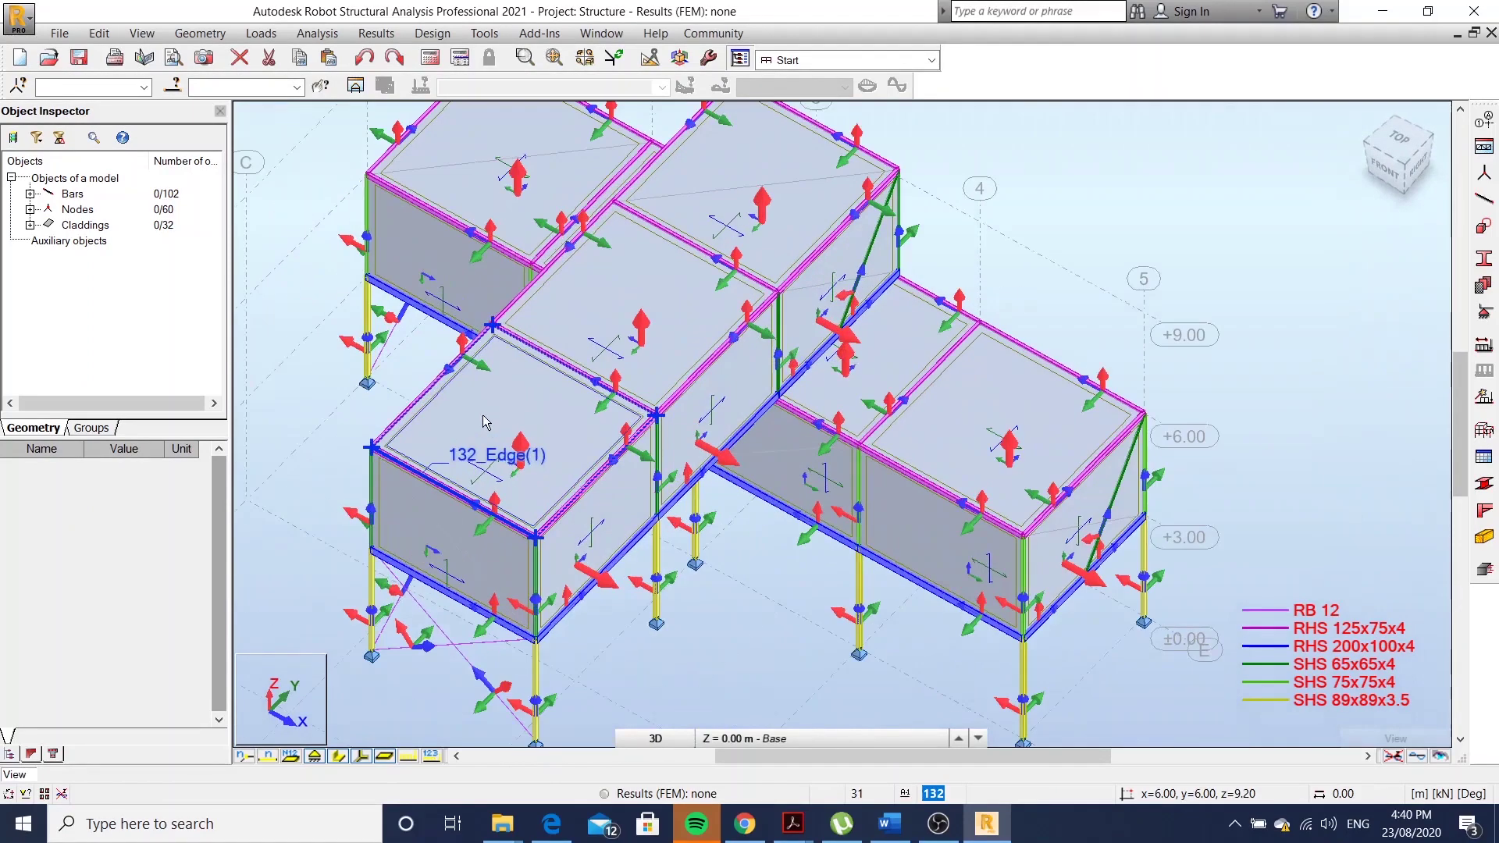
scroll(483, 414, up, 2)
scroll(516, 426, up, 1)
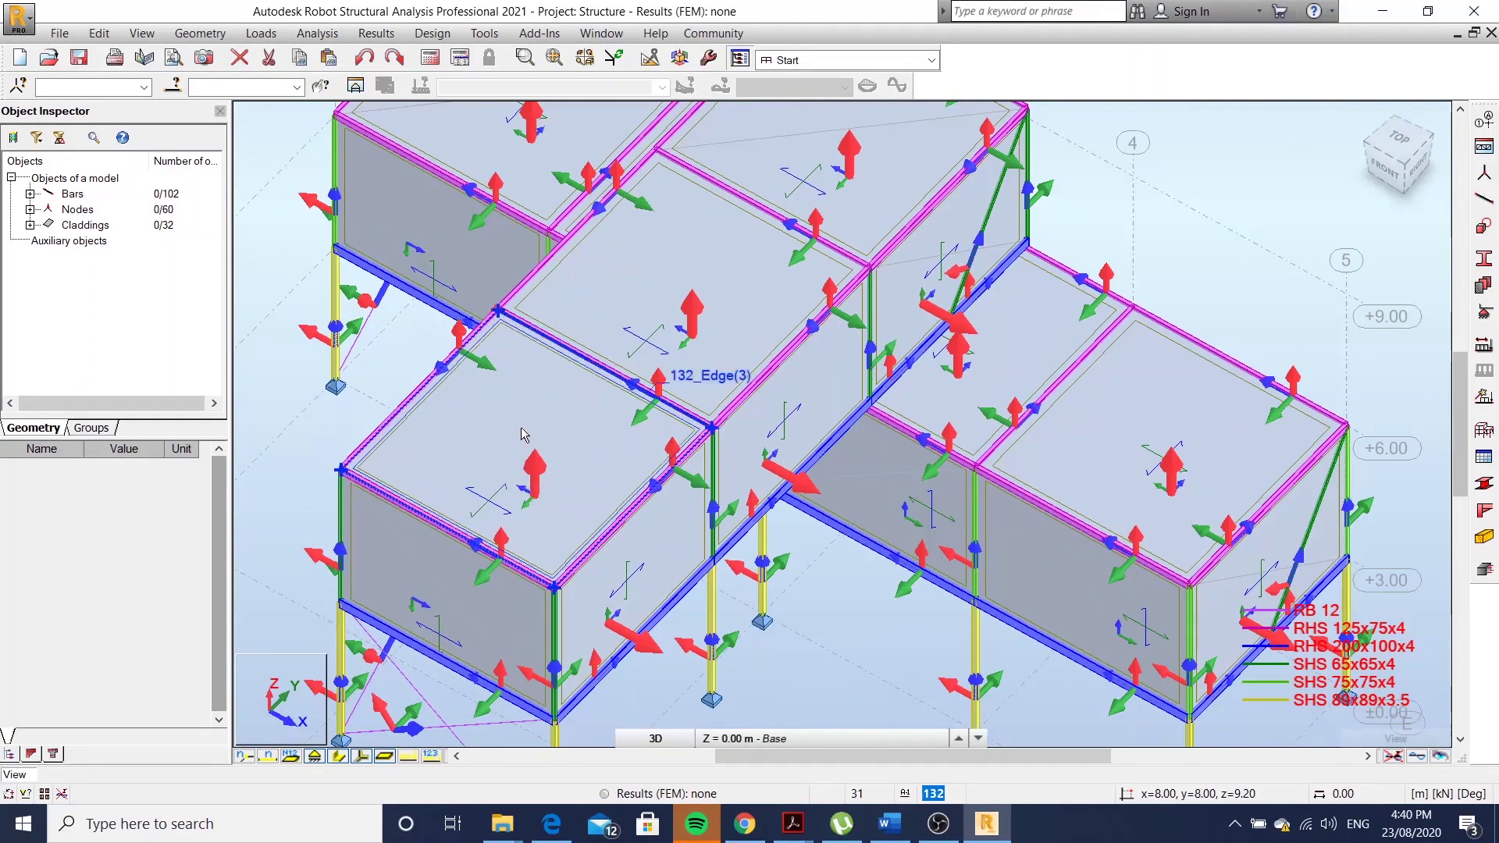
click(522, 435)
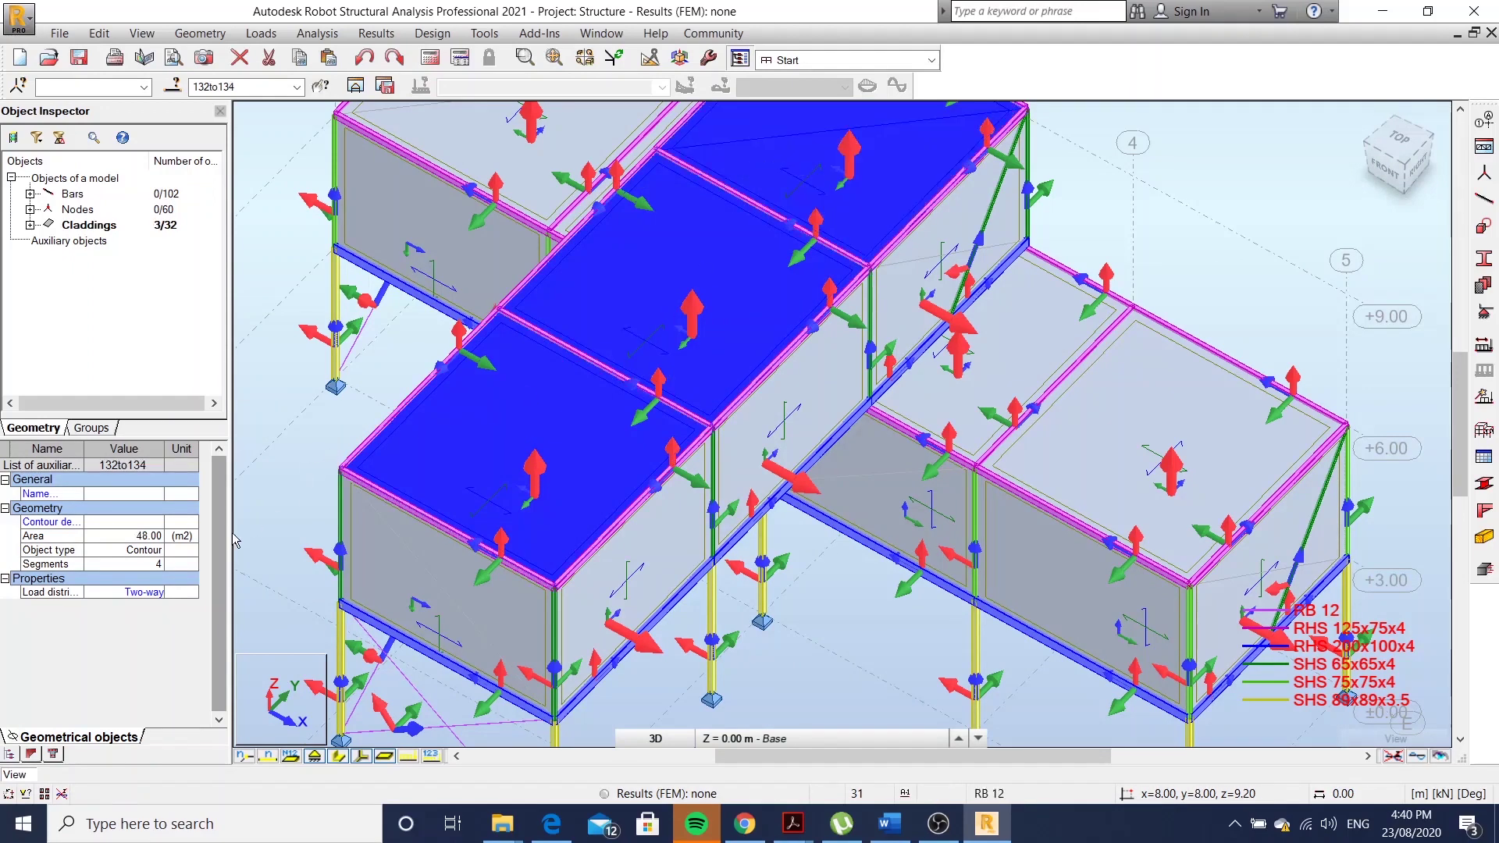
click(145, 620)
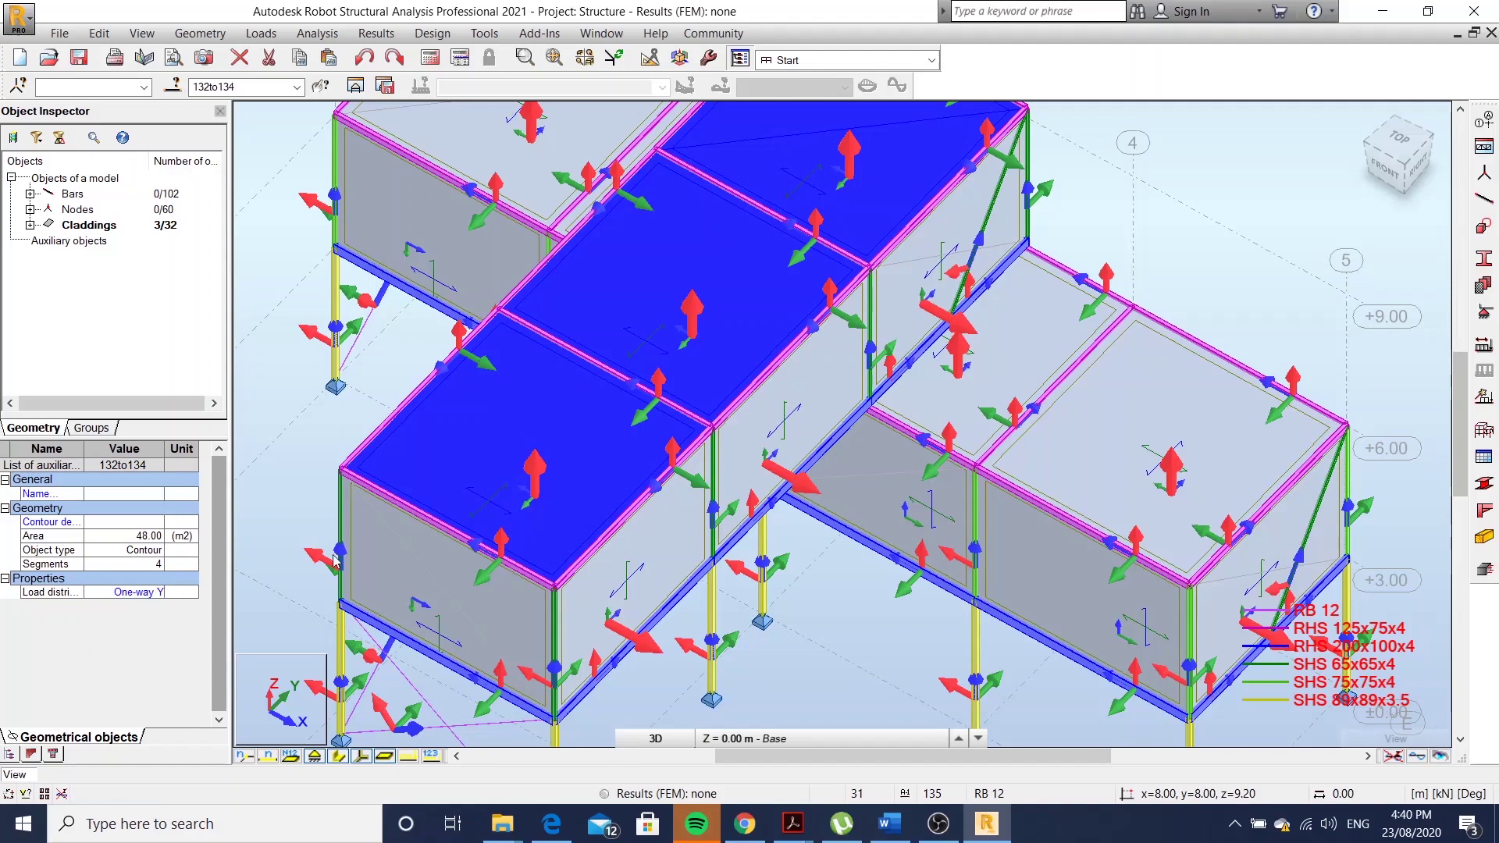
click(1066, 257)
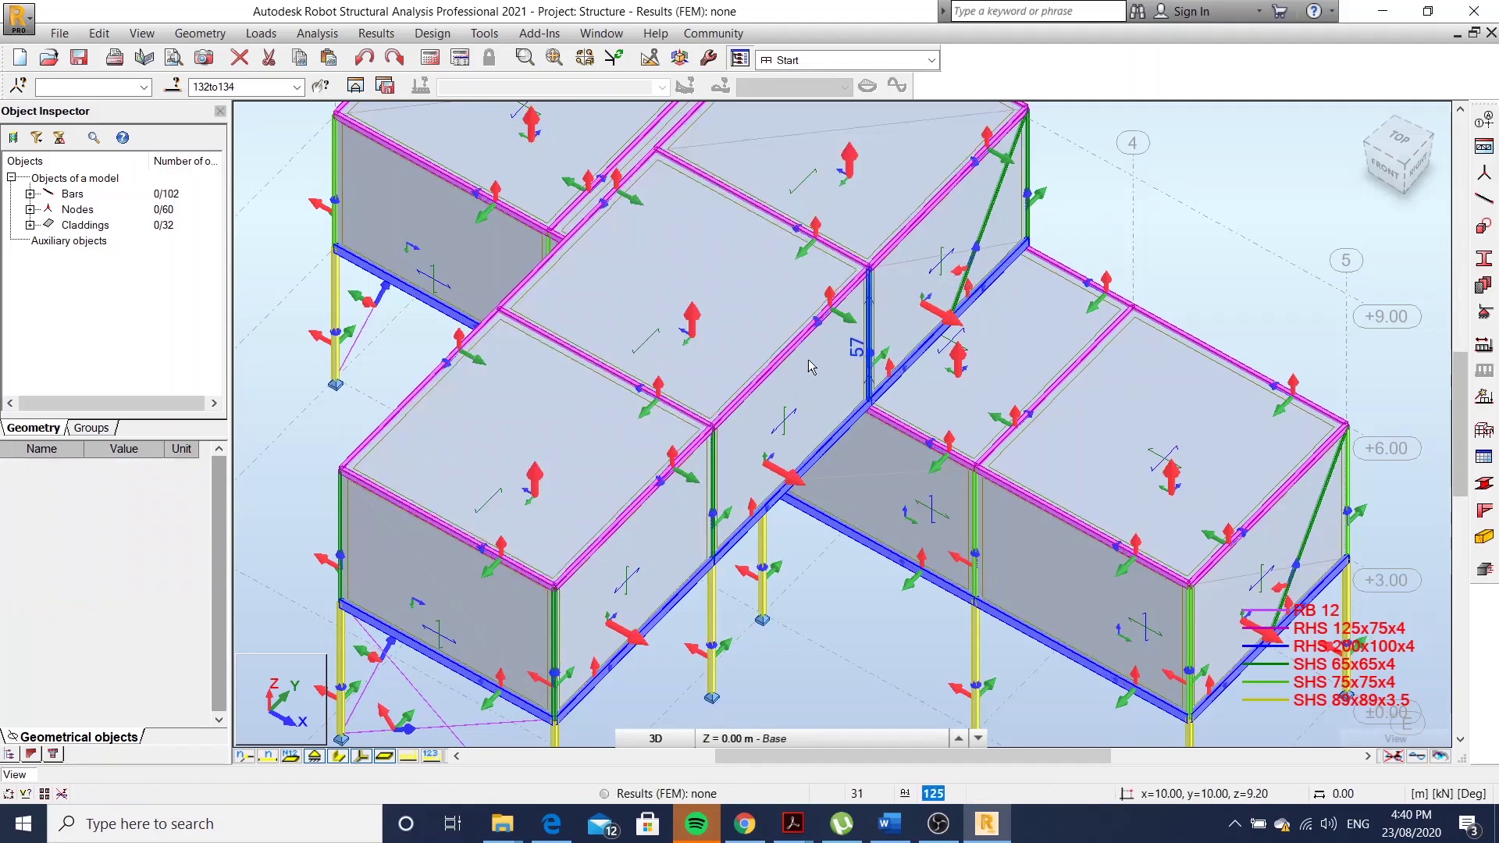
Check that lower-module roof cladding 113 still uses two-way distribution
scroll(640, 591, up, 3)
scroll(640, 591, down, 2)
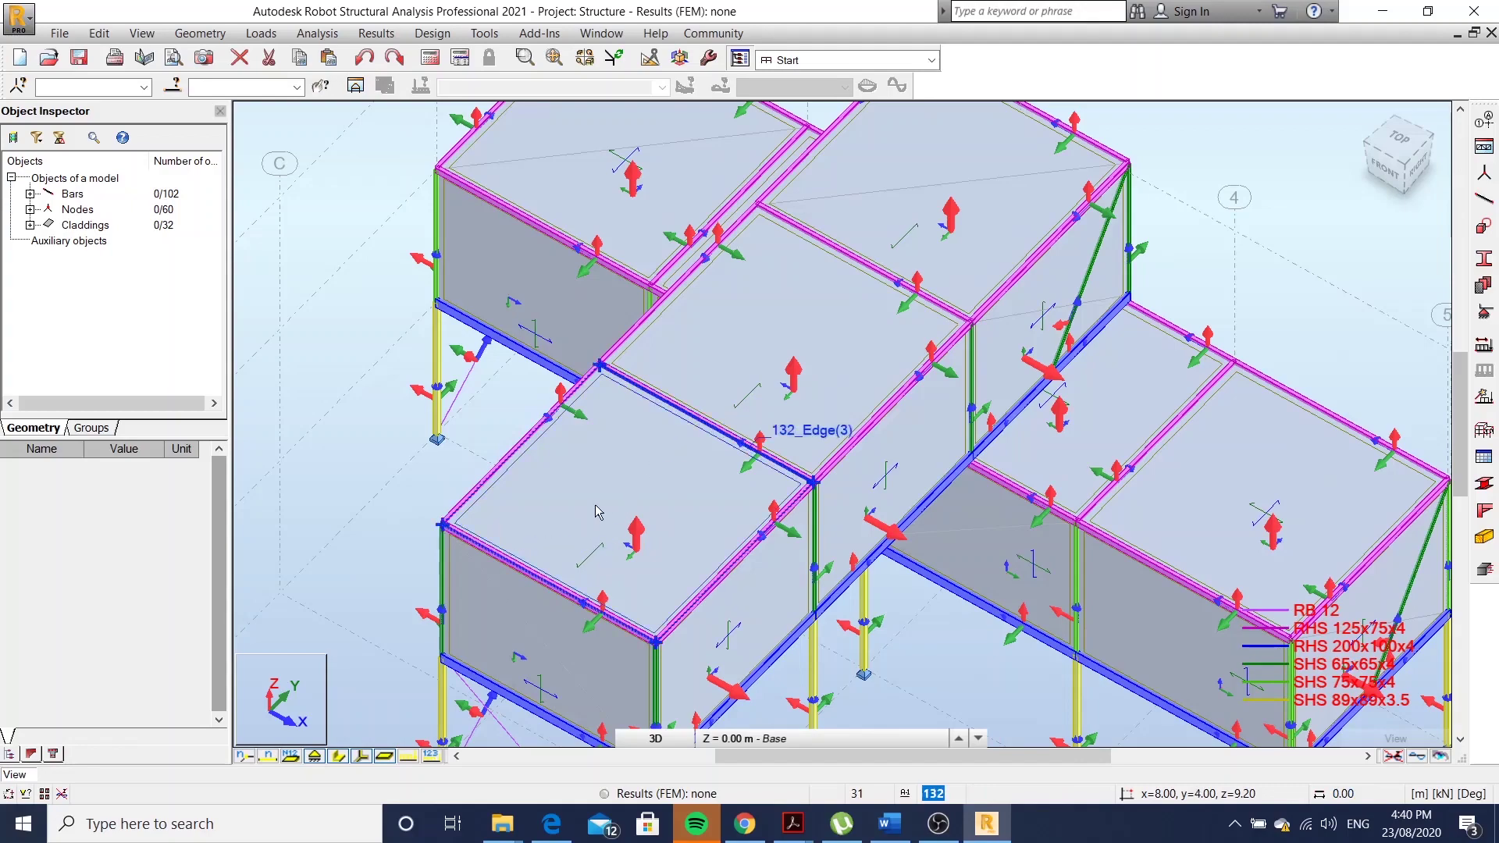
scroll(634, 421, down, 2)
shift+middle_drag(803, 428, 818, 455)
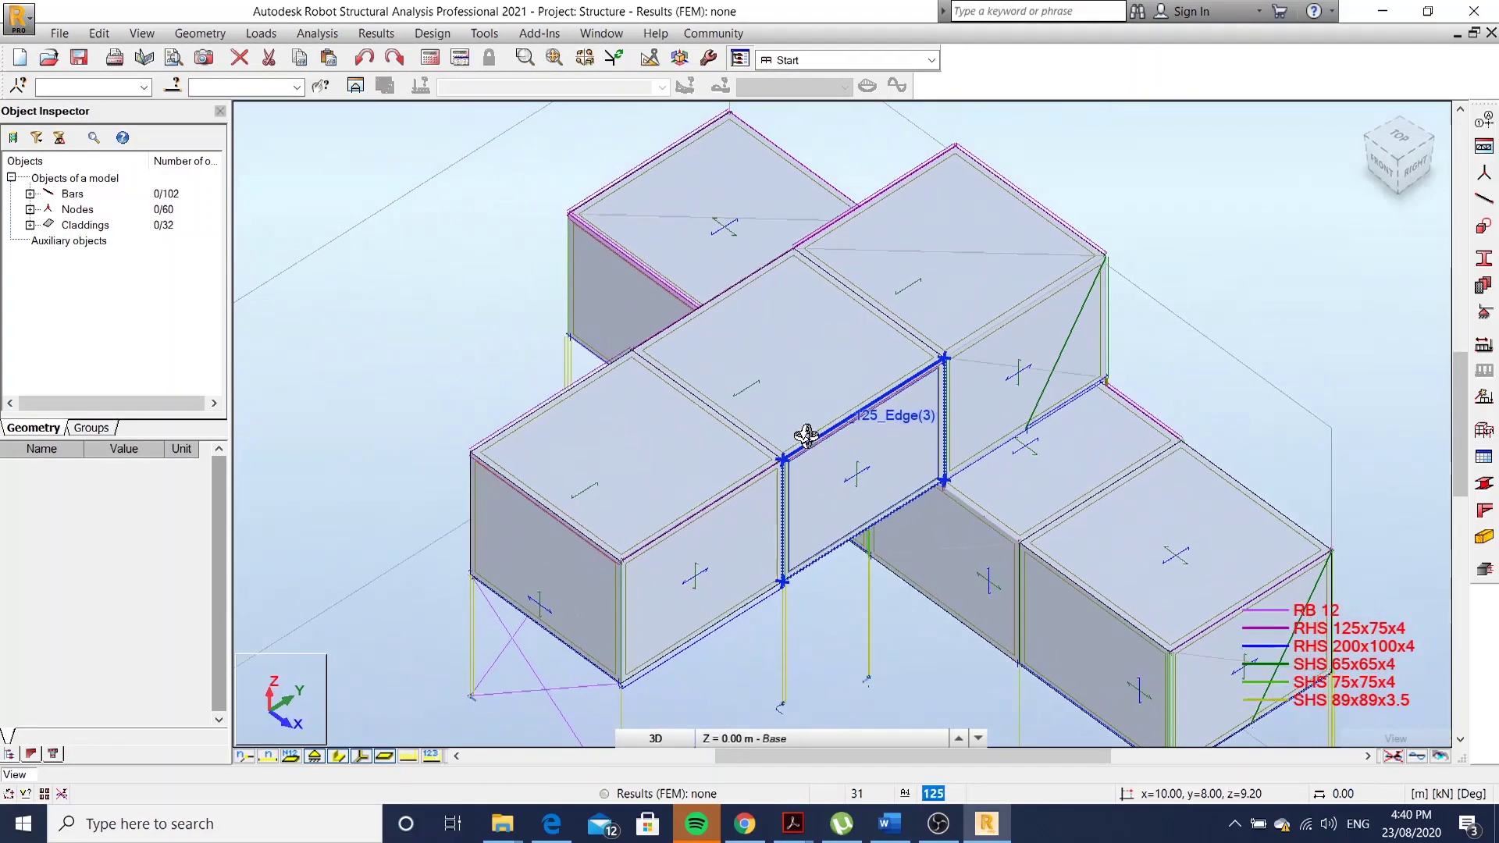
middle_drag(1103, 581, 869, 469)
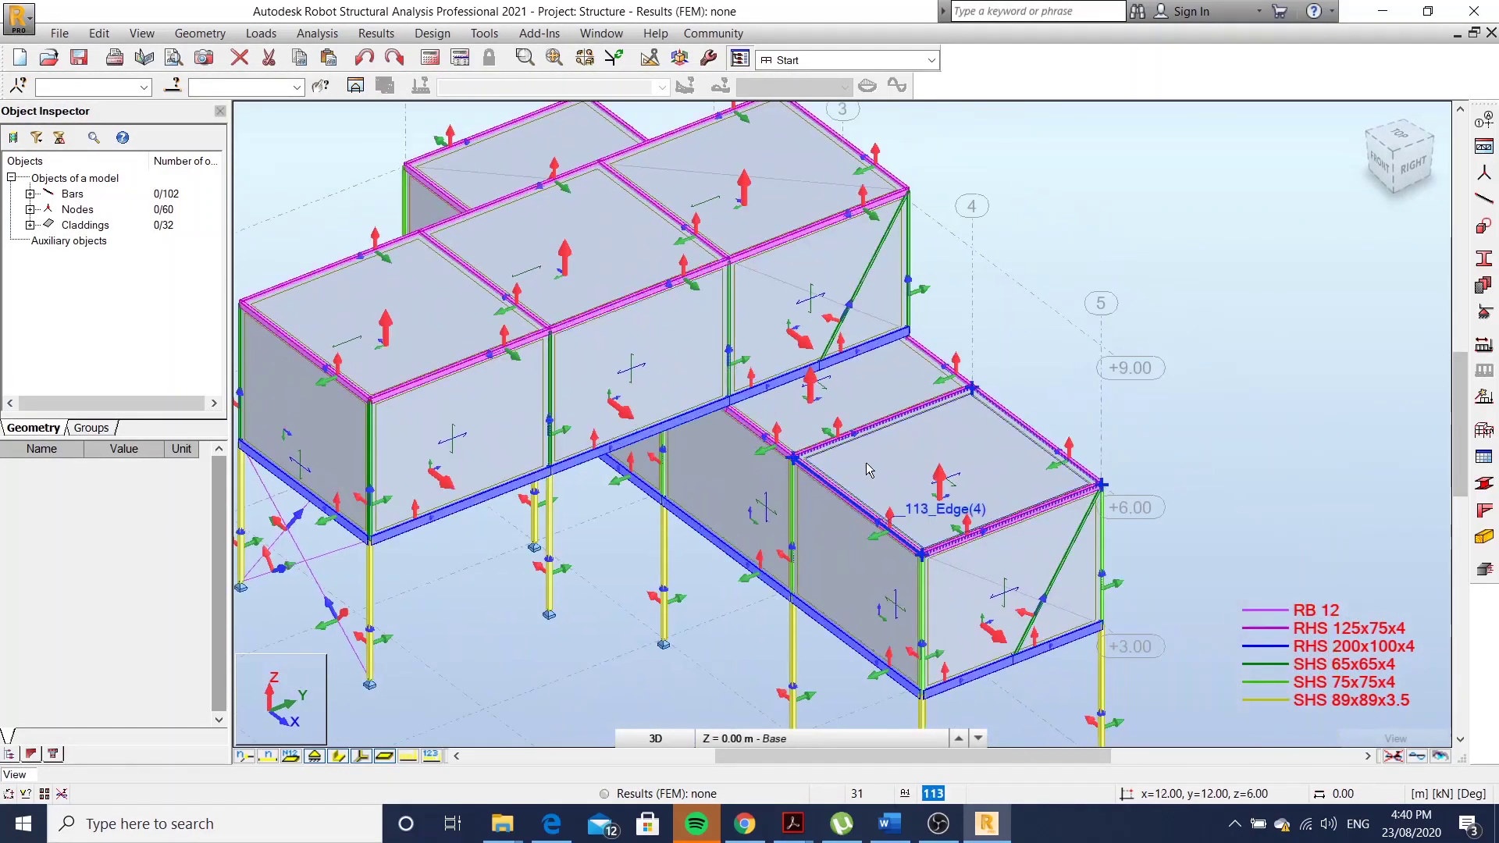
click(888, 461)
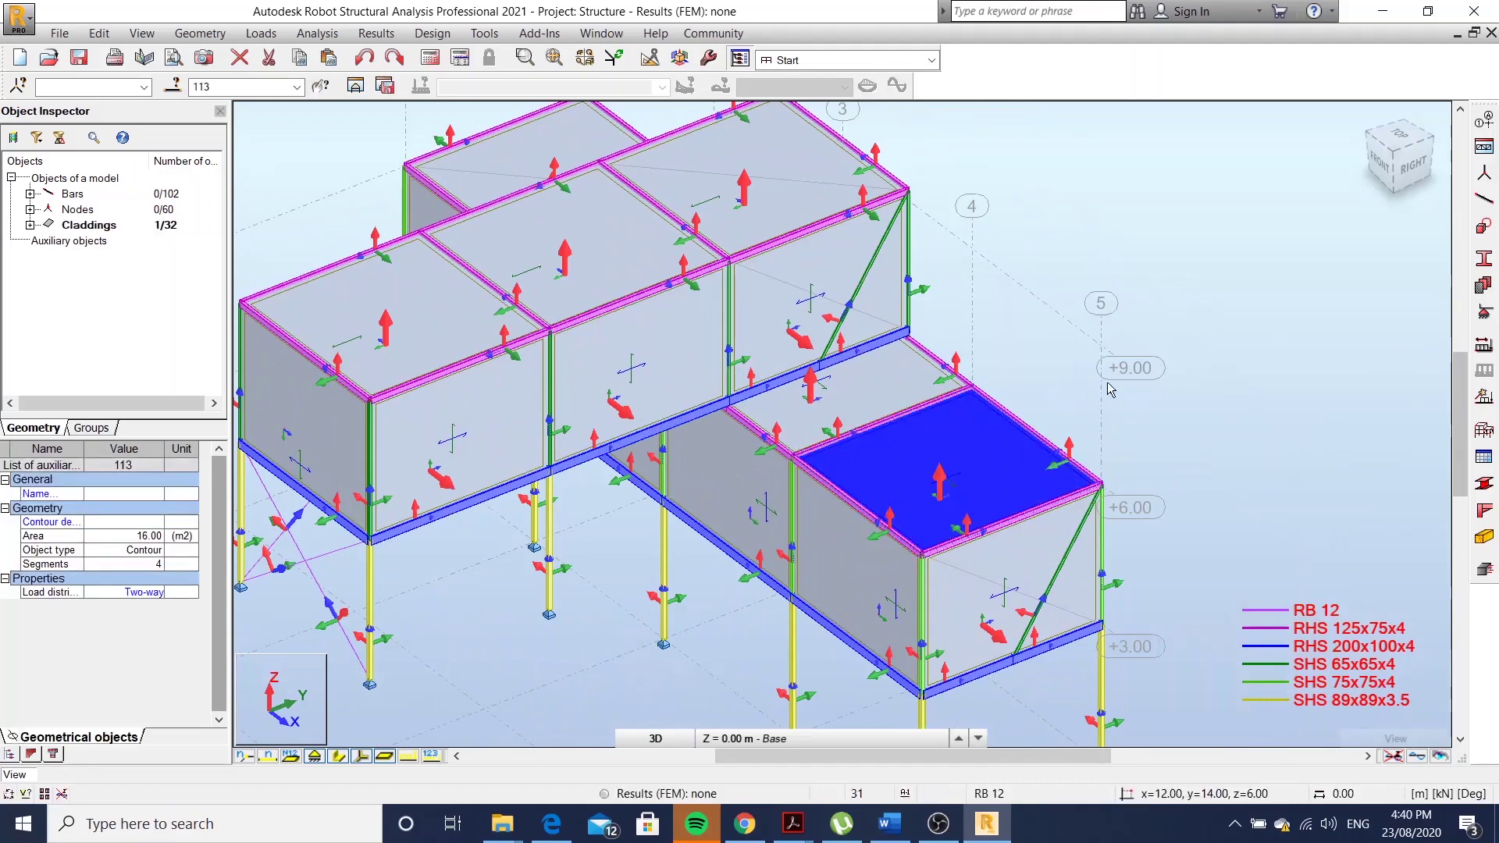
click(1079, 451)
shift+middle_drag(1093, 499, 903, 531)
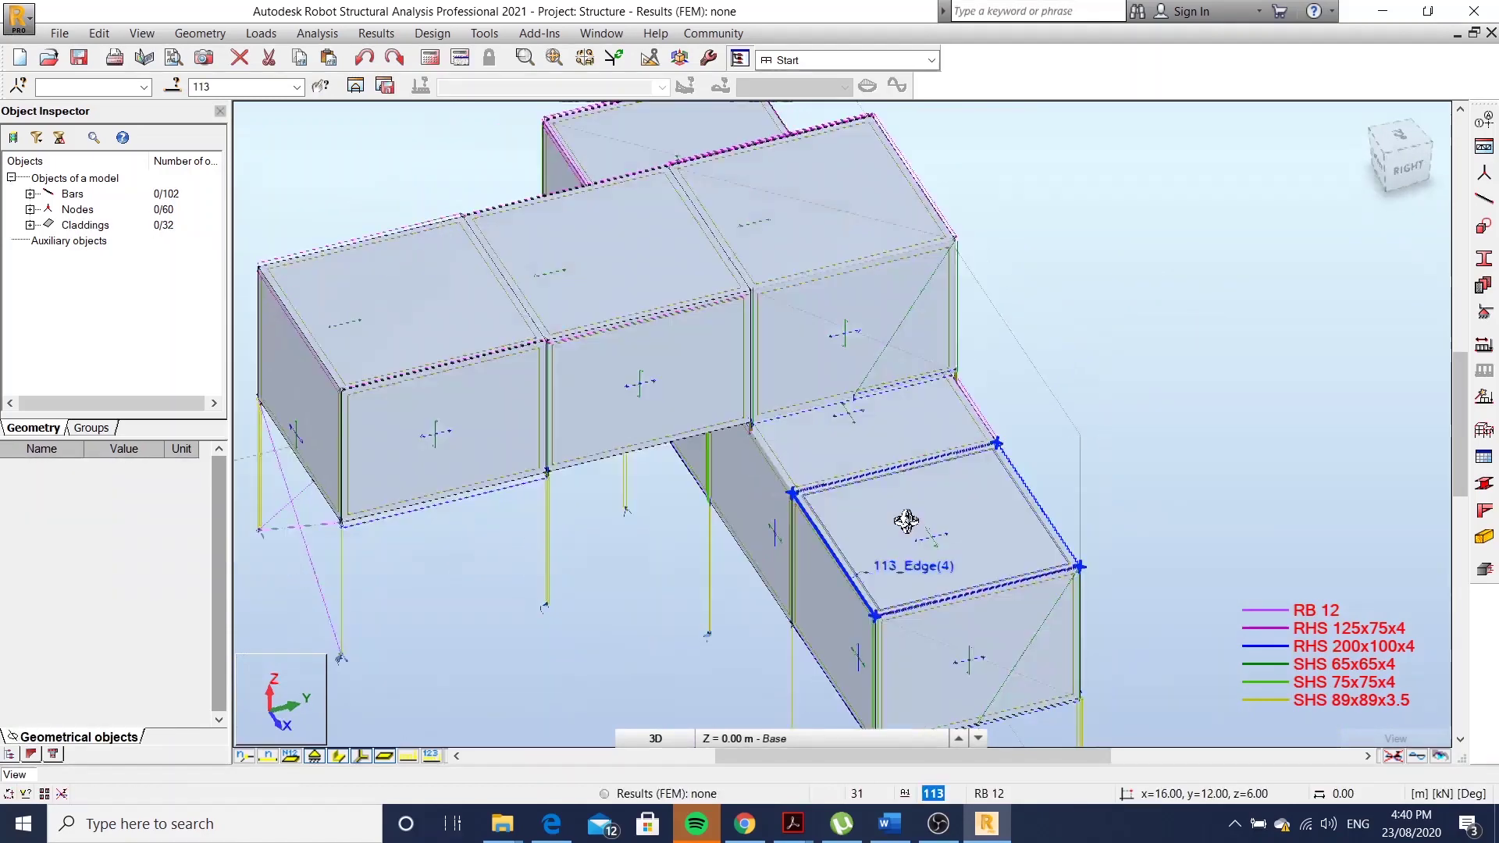
Set the two selected roof claddings to One-way X load distribution
scroll(903, 532, up, 2)
click(929, 562)
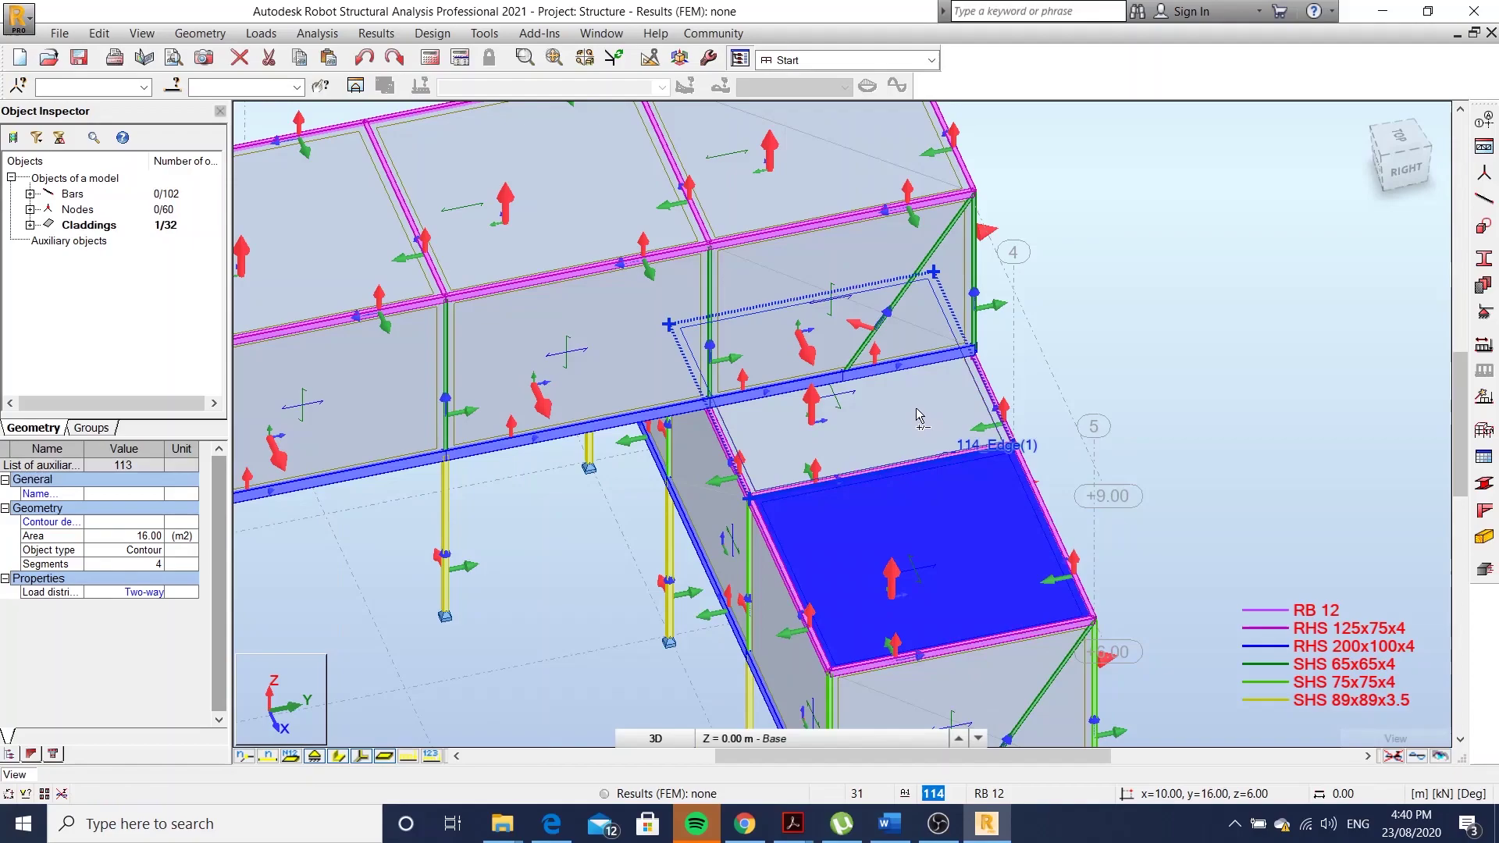
ctrl+click(916, 415)
mouse_move(917, 415)
shift+middle_down()
mouse_move(1032, 385)
mouse_move(570, 308)
mouse_move(910, 425)
mouse_move(693, 496)
shift+middle_up()
click(144, 592)
click(117, 616)
Set the two adjacent floor claddings to One-way Y load distribution
middle_drag(566, 364, 641, 358)
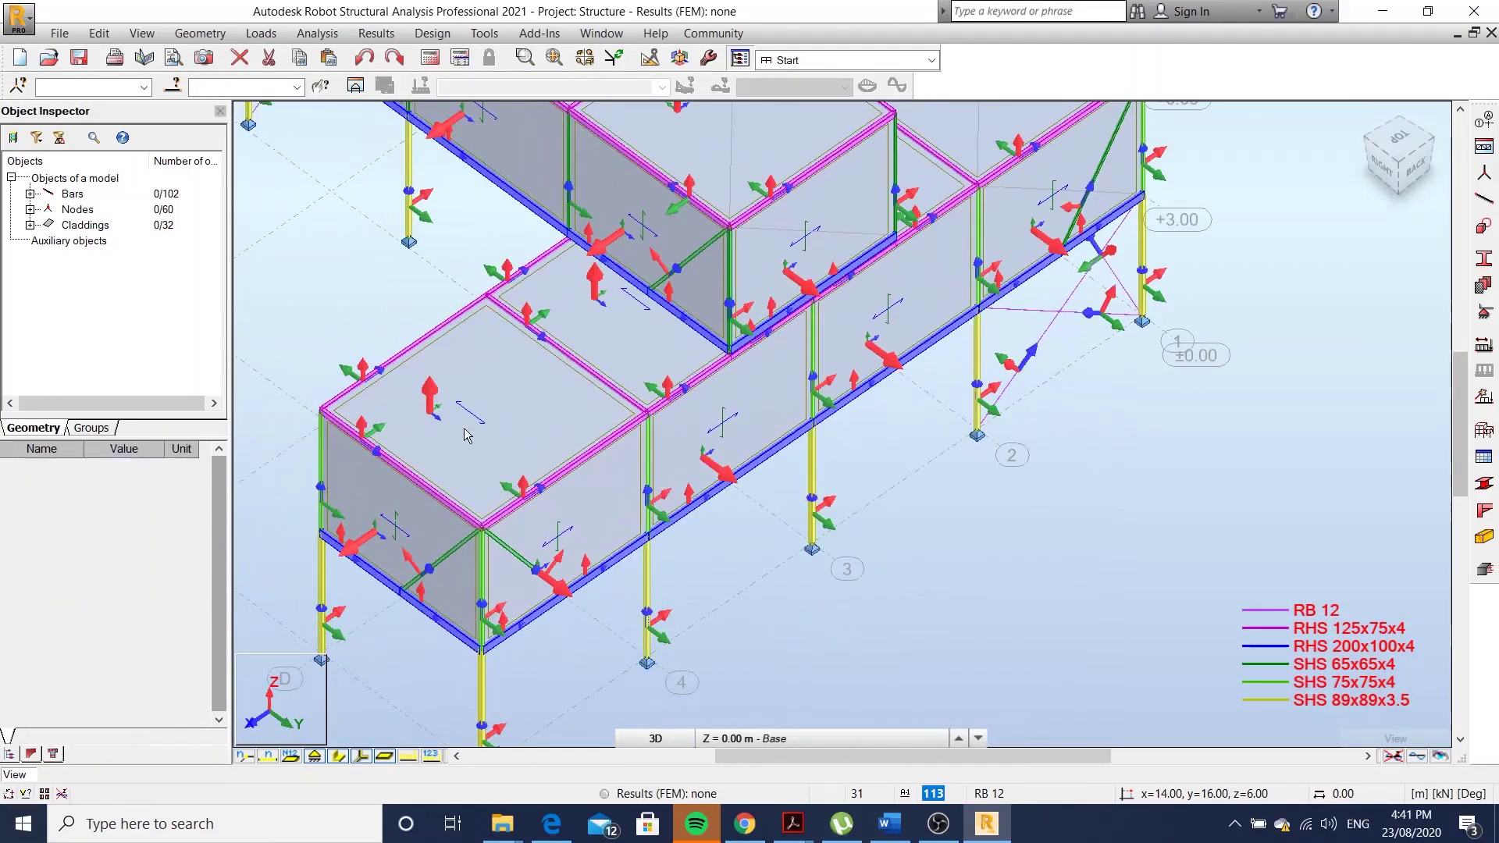
click(563, 360)
ctrl+click(640, 358)
click(144, 591)
click(132, 624)
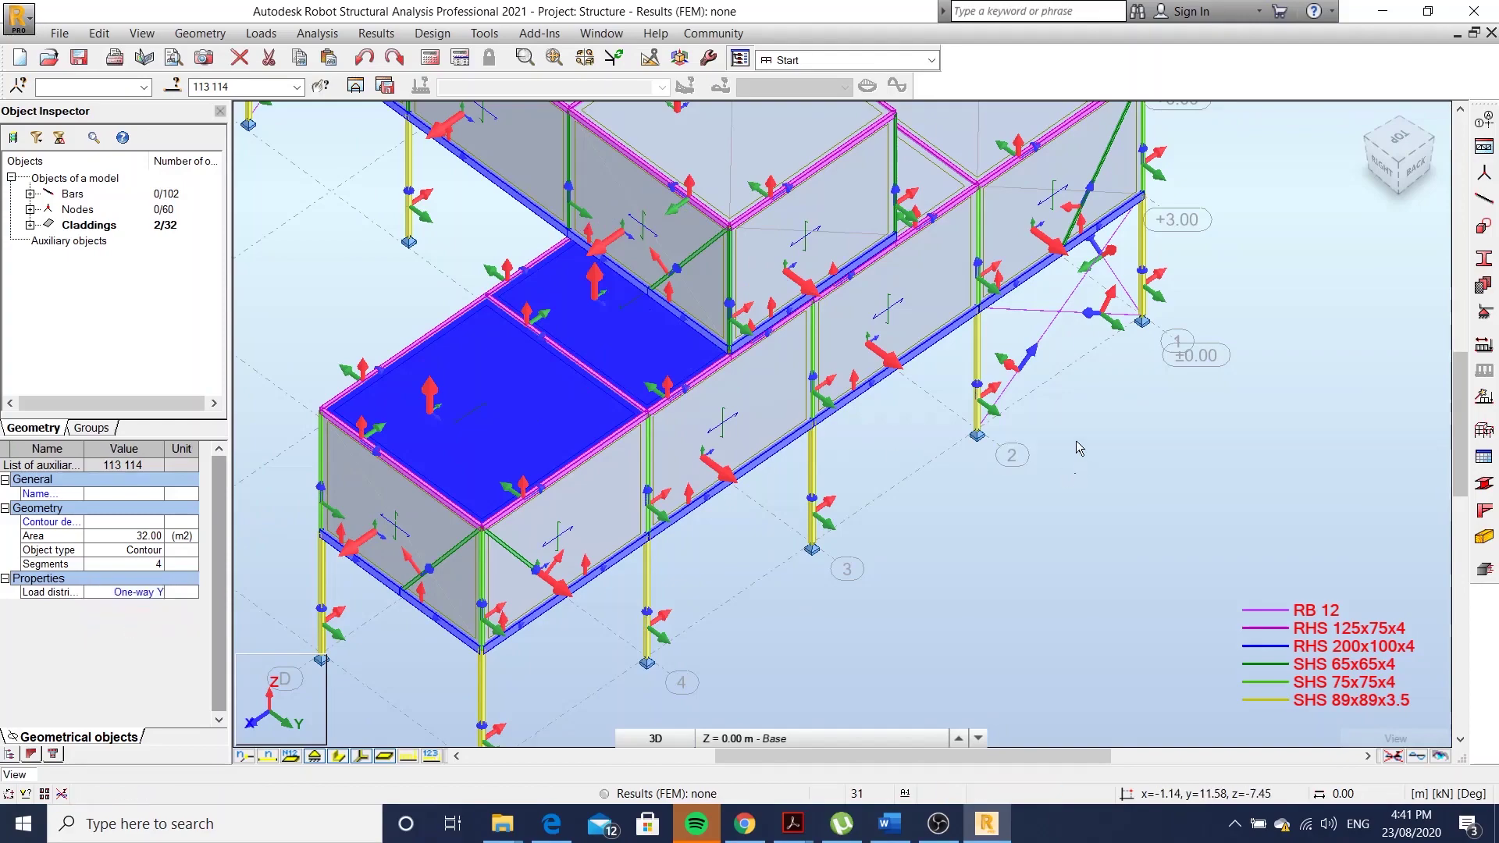
Pick two more roof claddings, then clear the selection and adjust the zoom
shift+middle_drag(1079, 447, 1062, 625)
click(1085, 546)
ctrl+click(925, 492)
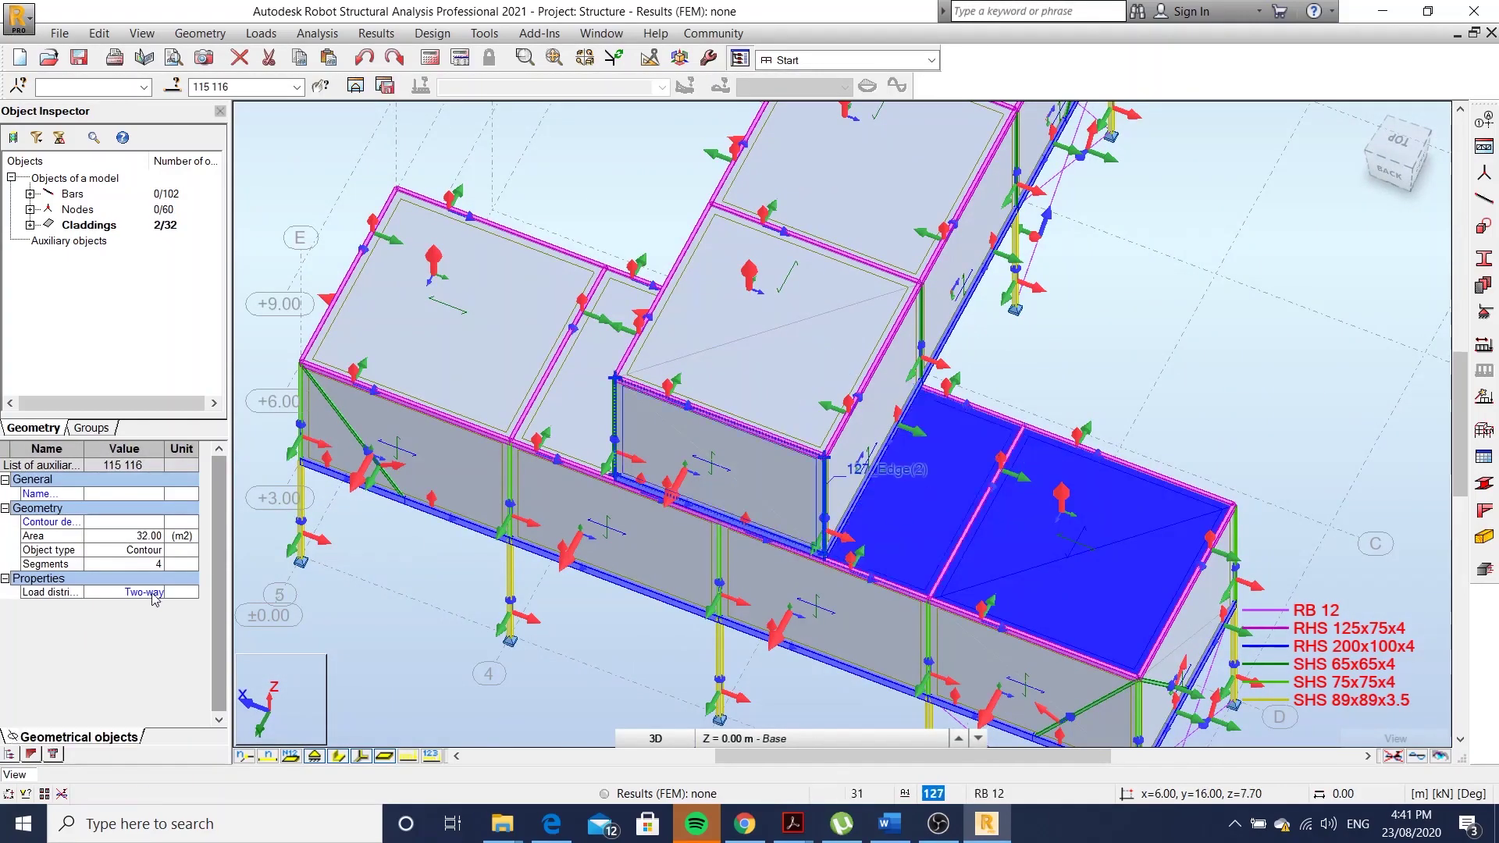
click(1148, 377)
scroll(832, 430, up, 5)
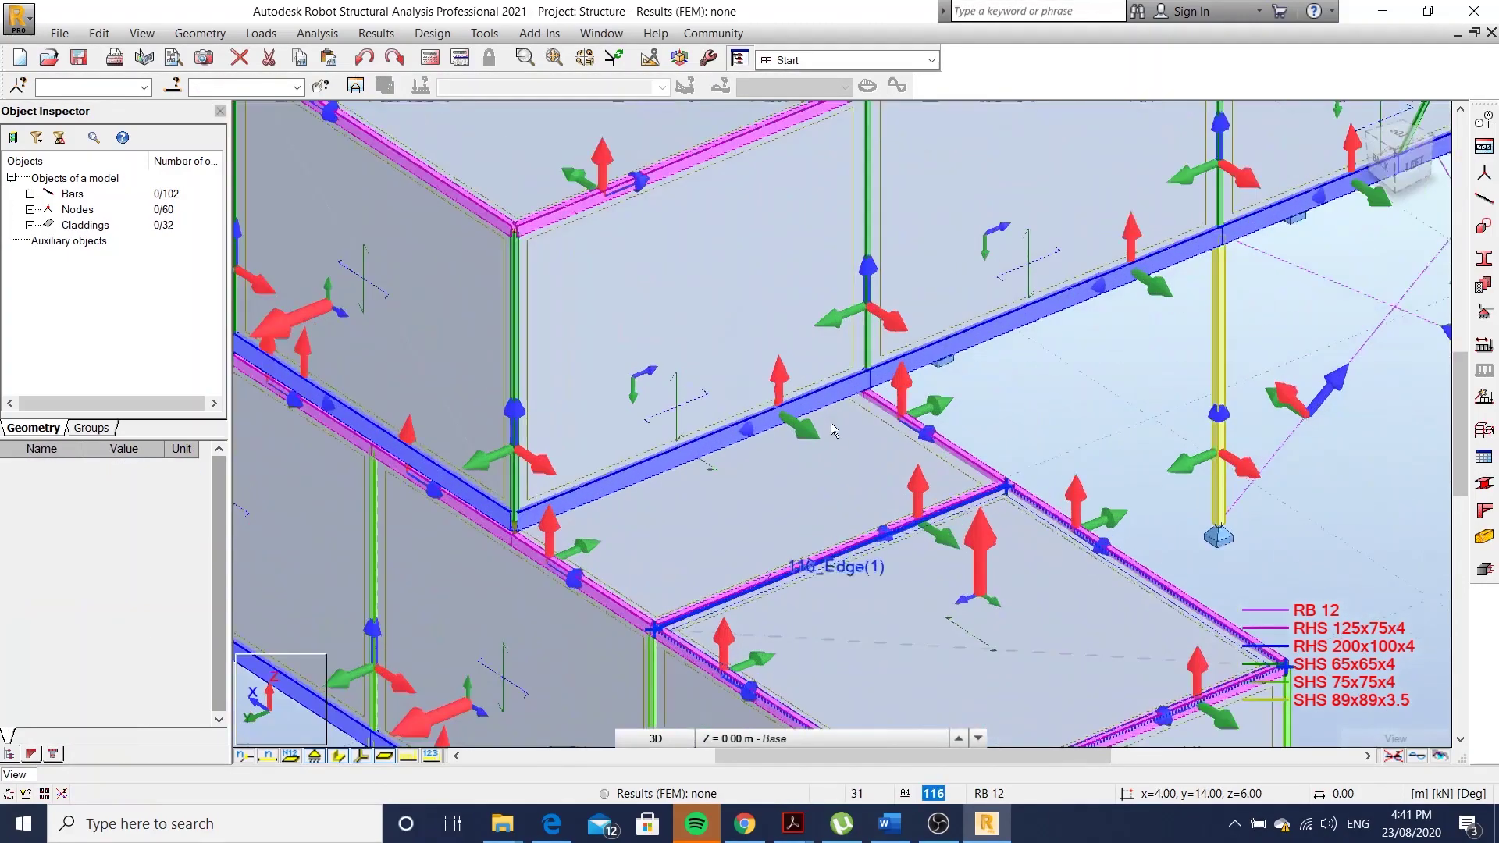
scroll(757, 414, down, 4)
scroll(781, 437, down, 4)
scroll(900, 489, down, 3)
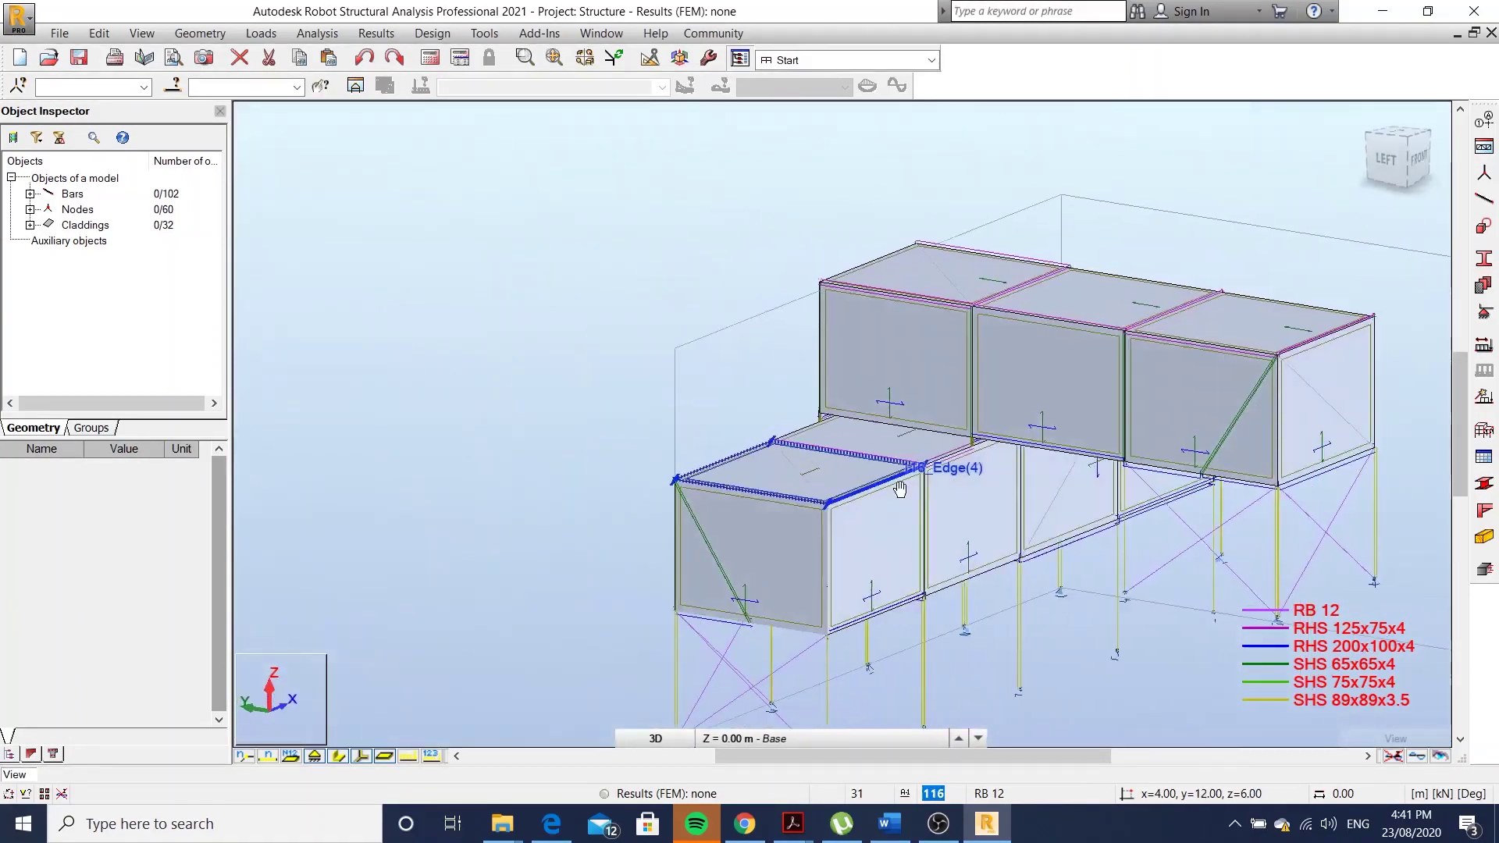
scroll(900, 489, up, 3)
Set the top module's wall claddings, including the front walls, to One-way Y
click(1085, 389)
ctrl+click(804, 316)
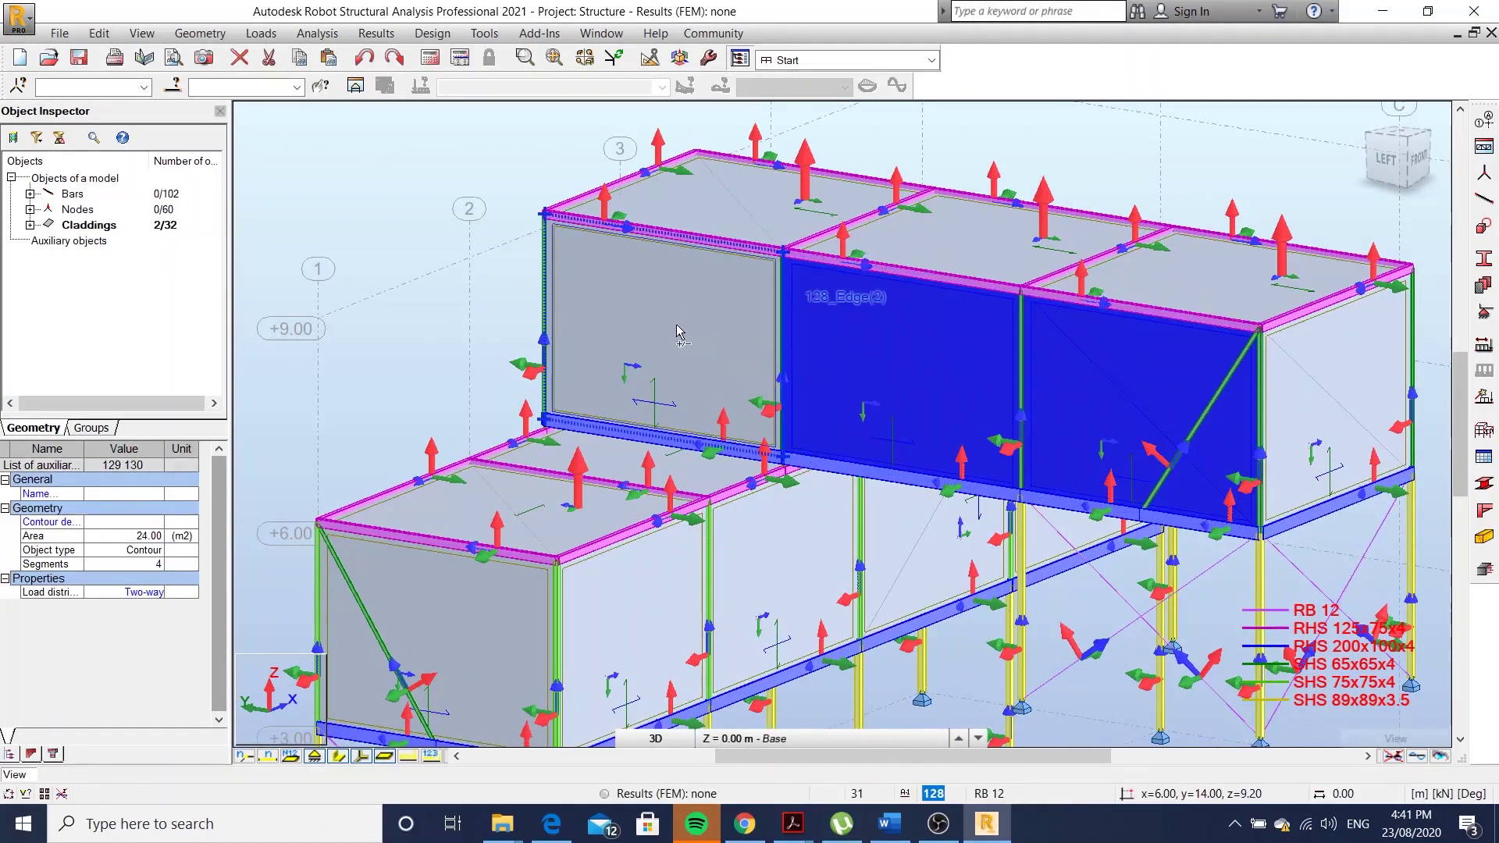
ctrl+click(676, 324)
mouse_move(676, 324)
shift+middle_down()
mouse_move(944, 457)
mouse_move(780, 424)
shift+middle_up()
ctrl+click(1004, 486)
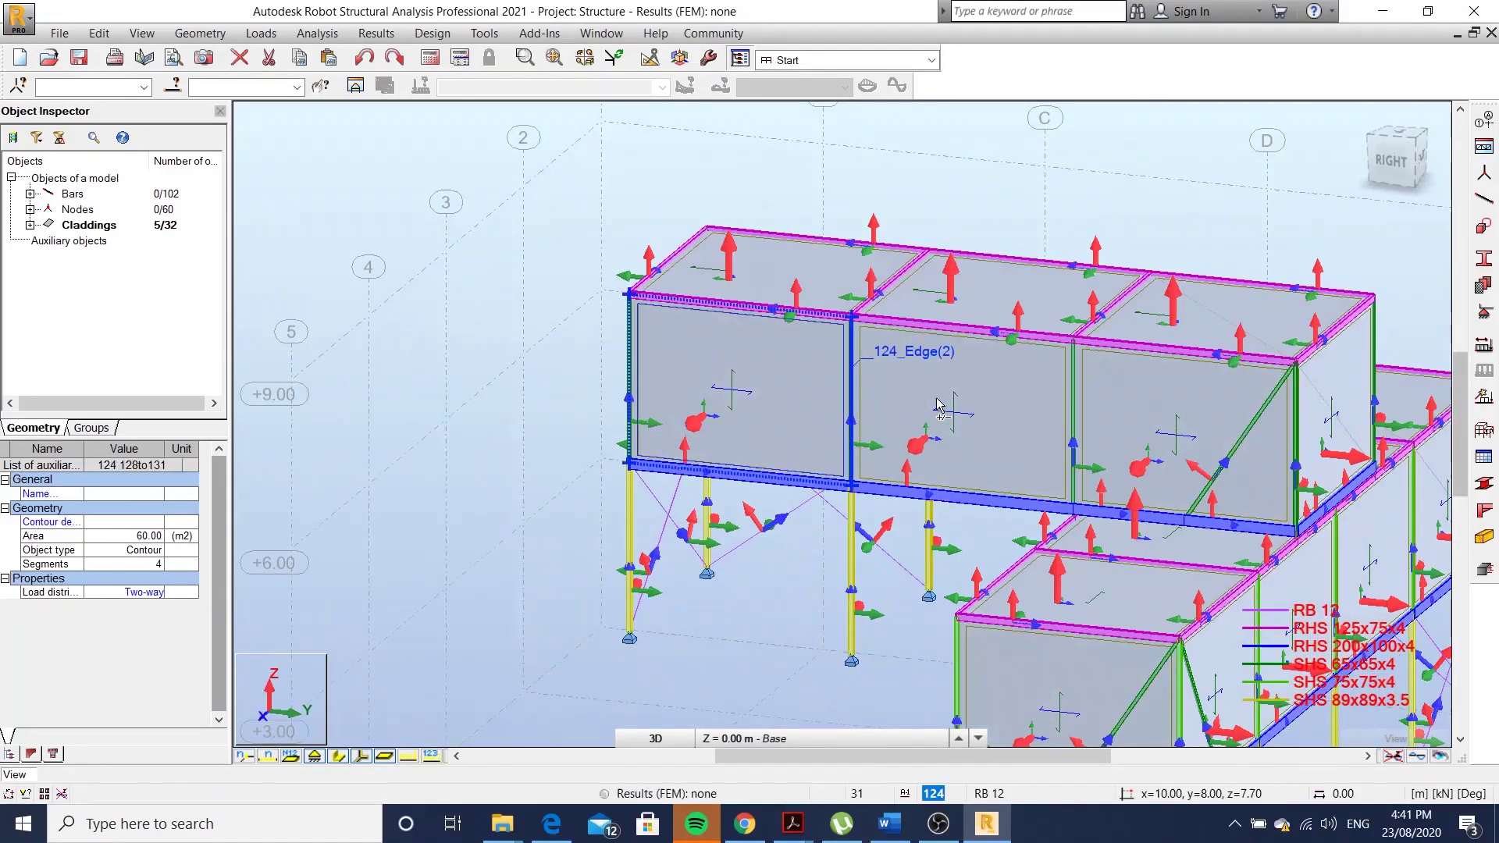
ctrl+click(941, 406)
ctrl+click(1171, 406)
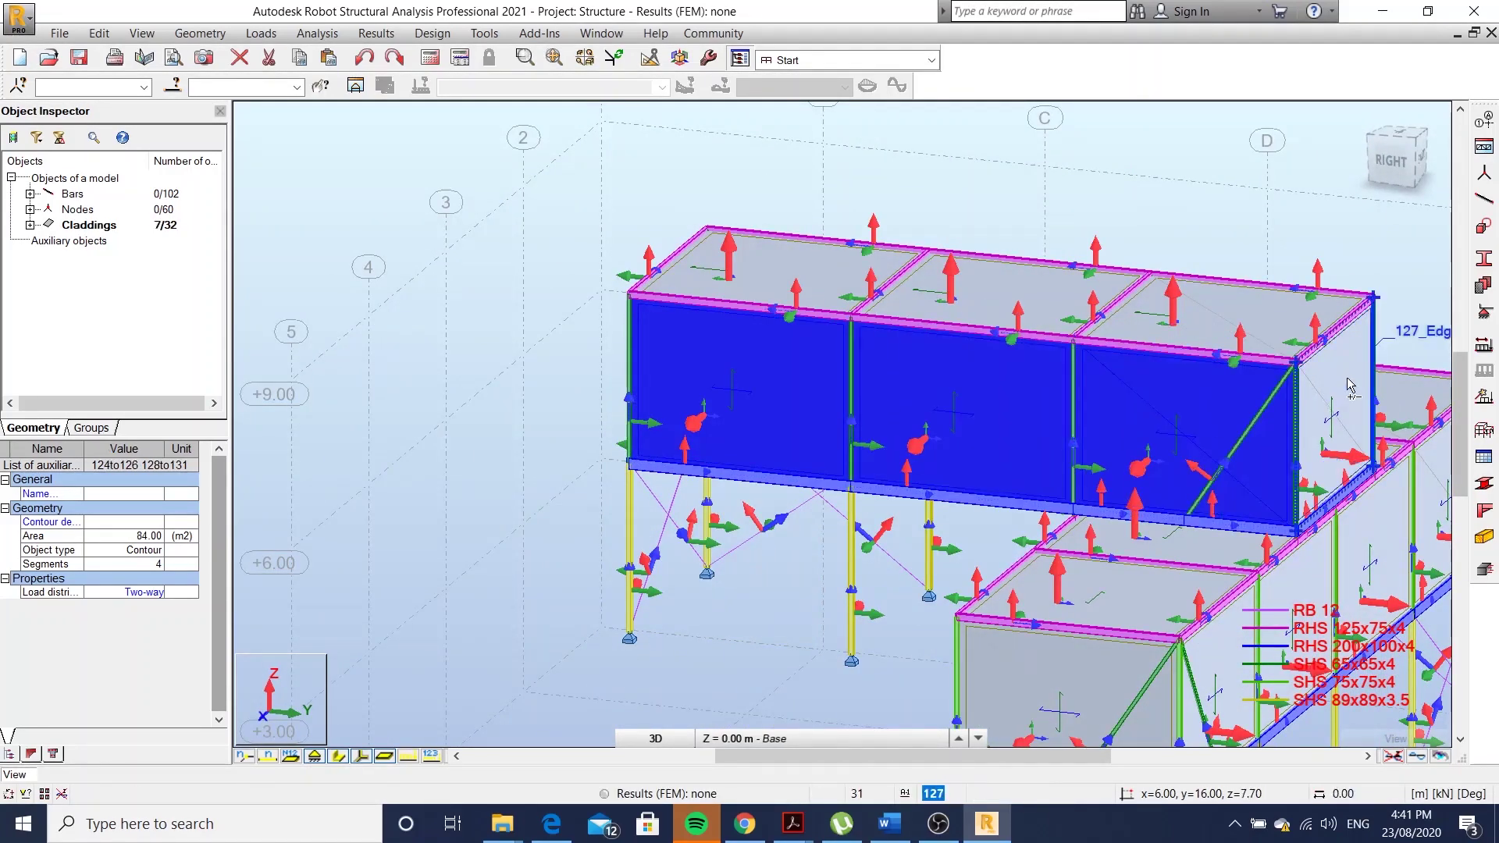
click(144, 592)
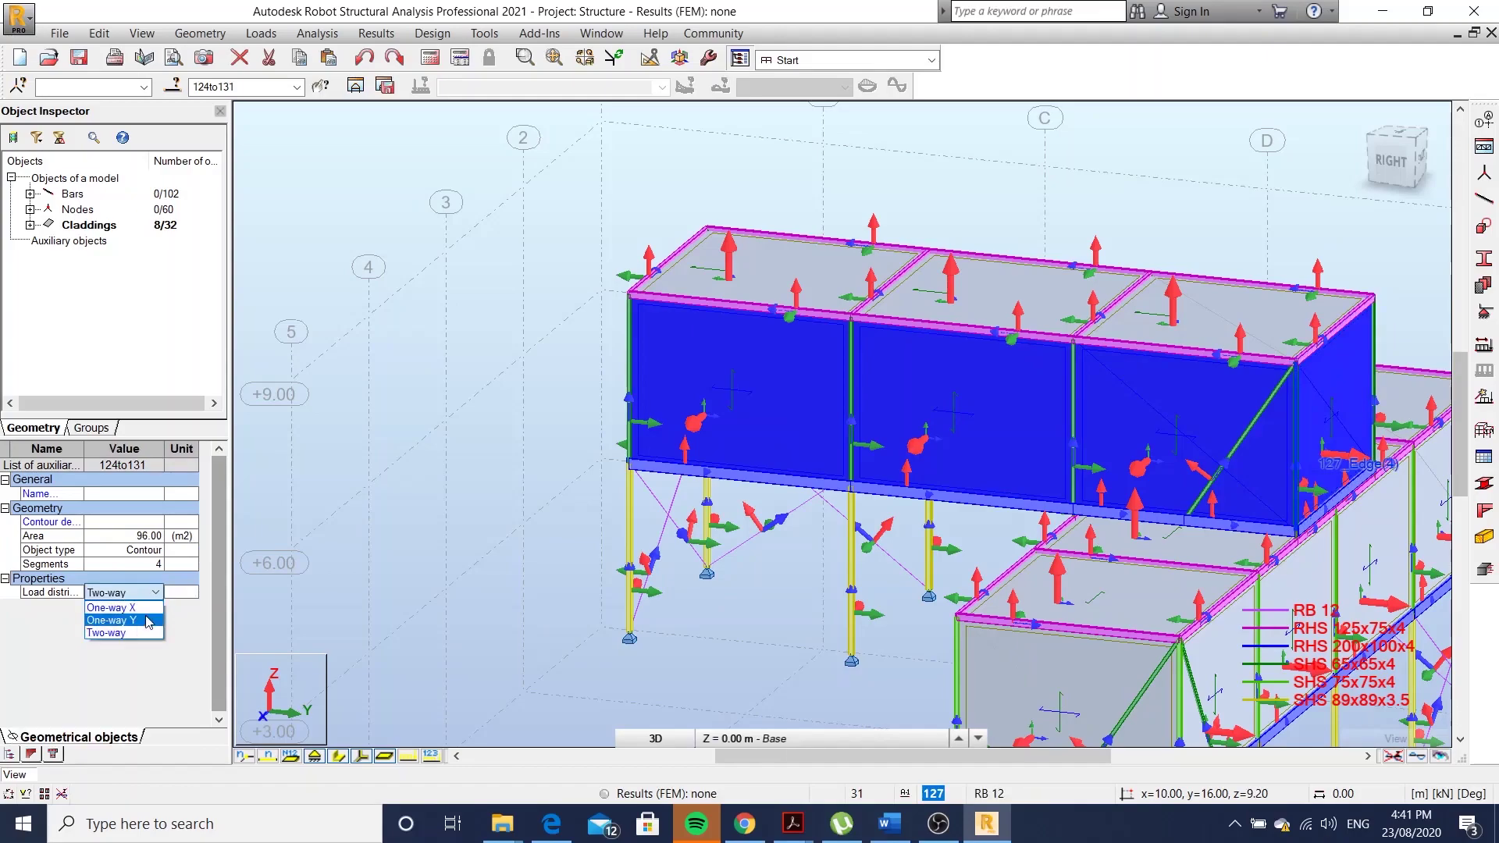
click(117, 620)
key(Escape)
Set the front, end and back wall claddings to One-way Y
mouse_move(999, 490)
shift+middle_down()
mouse_move(977, 458)
mouse_move(803, 469)
mouse_move(613, 537)
mouse_move(648, 540)
mouse_move(617, 555)
shift+middle_up()
click(609, 562)
ctrl+click(743, 537)
mouse_move(743, 537)
shift+middle_down()
mouse_move(804, 569)
mouse_move(1006, 600)
mouse_move(1036, 519)
shift+middle_up()
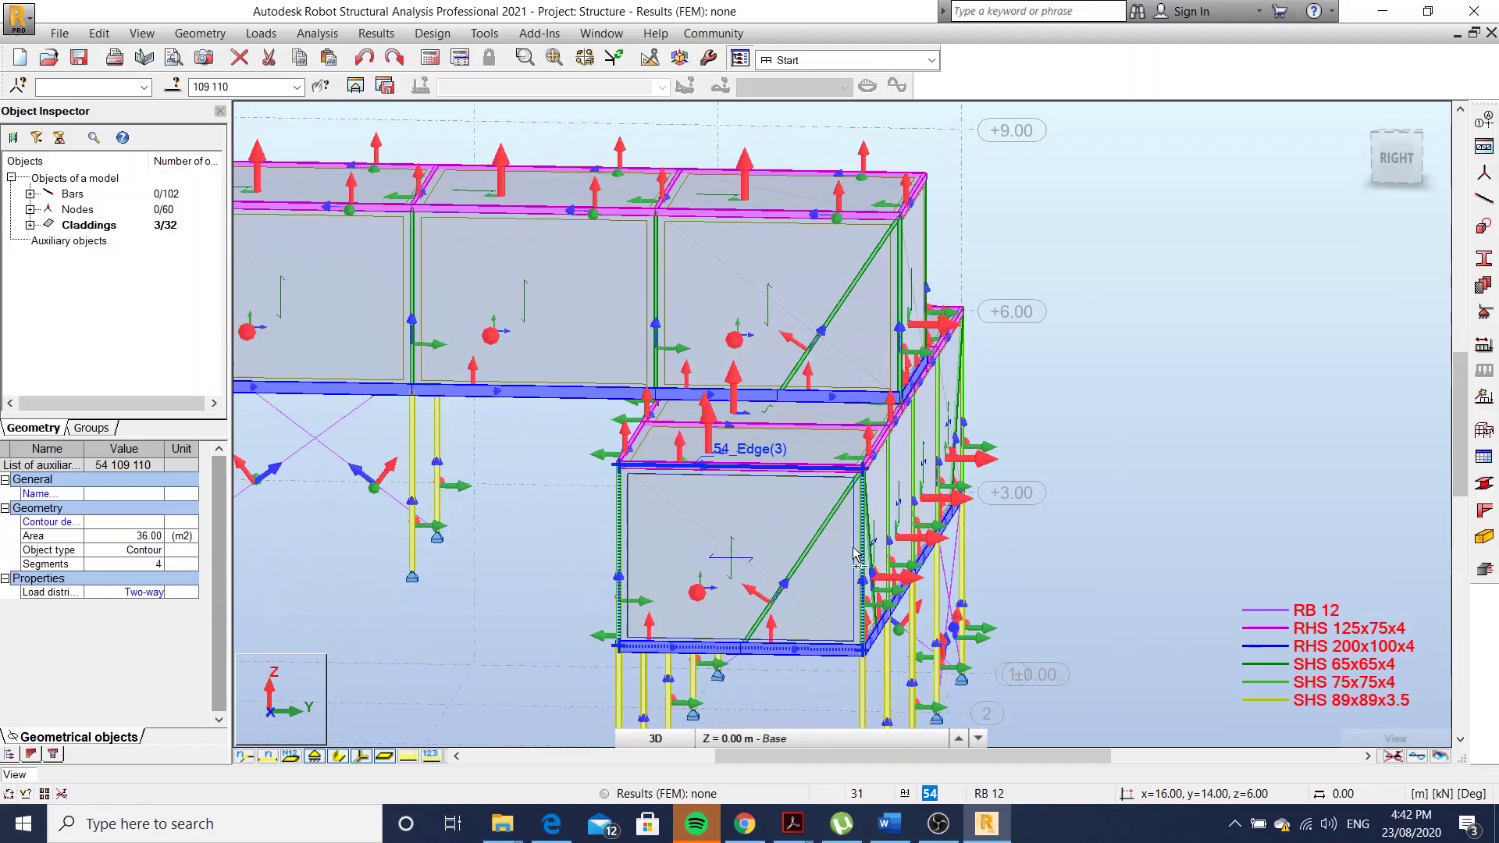
ctrl+click(773, 534)
mouse_move(997, 576)
shift+middle_down()
mouse_move(829, 597)
mouse_move(804, 562)
mouse_move(625, 515)
shift+middle_up()
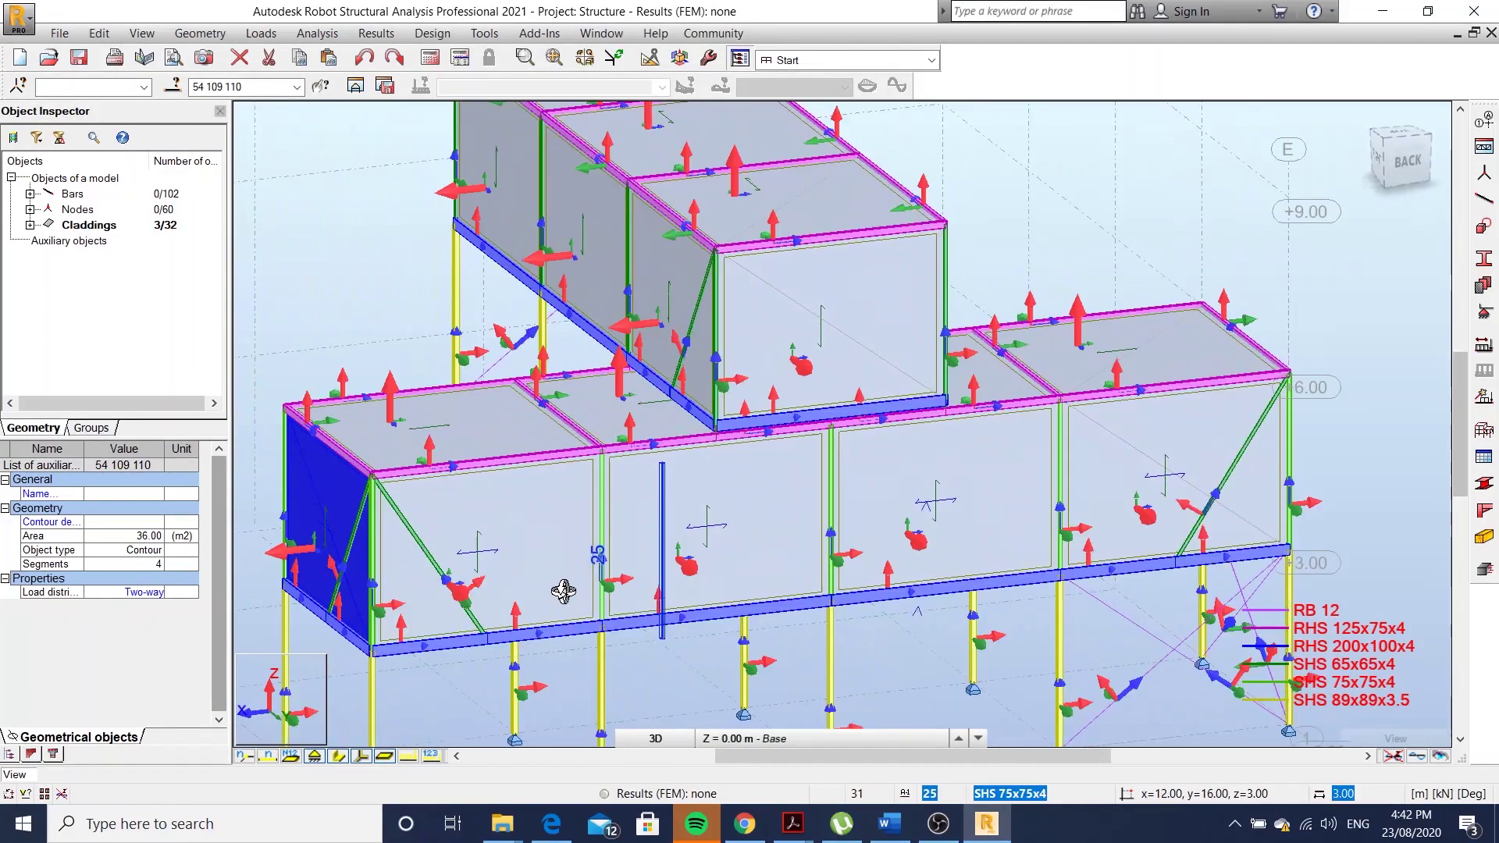
ctrl+click(581, 523)
ctrl+click(789, 507)
ctrl+click(944, 508)
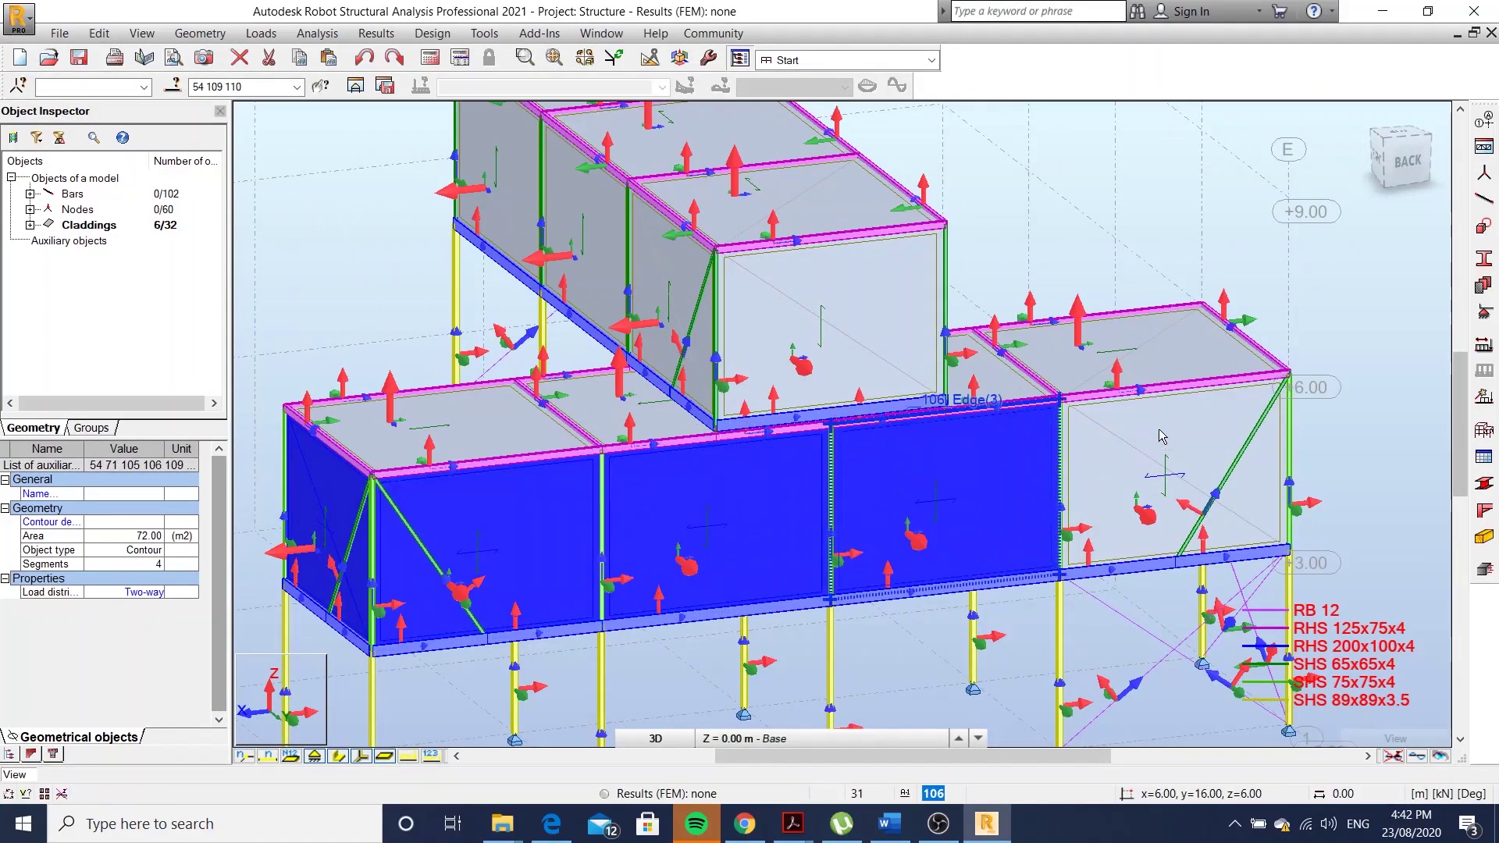
ctrl+click(1171, 484)
click(158, 598)
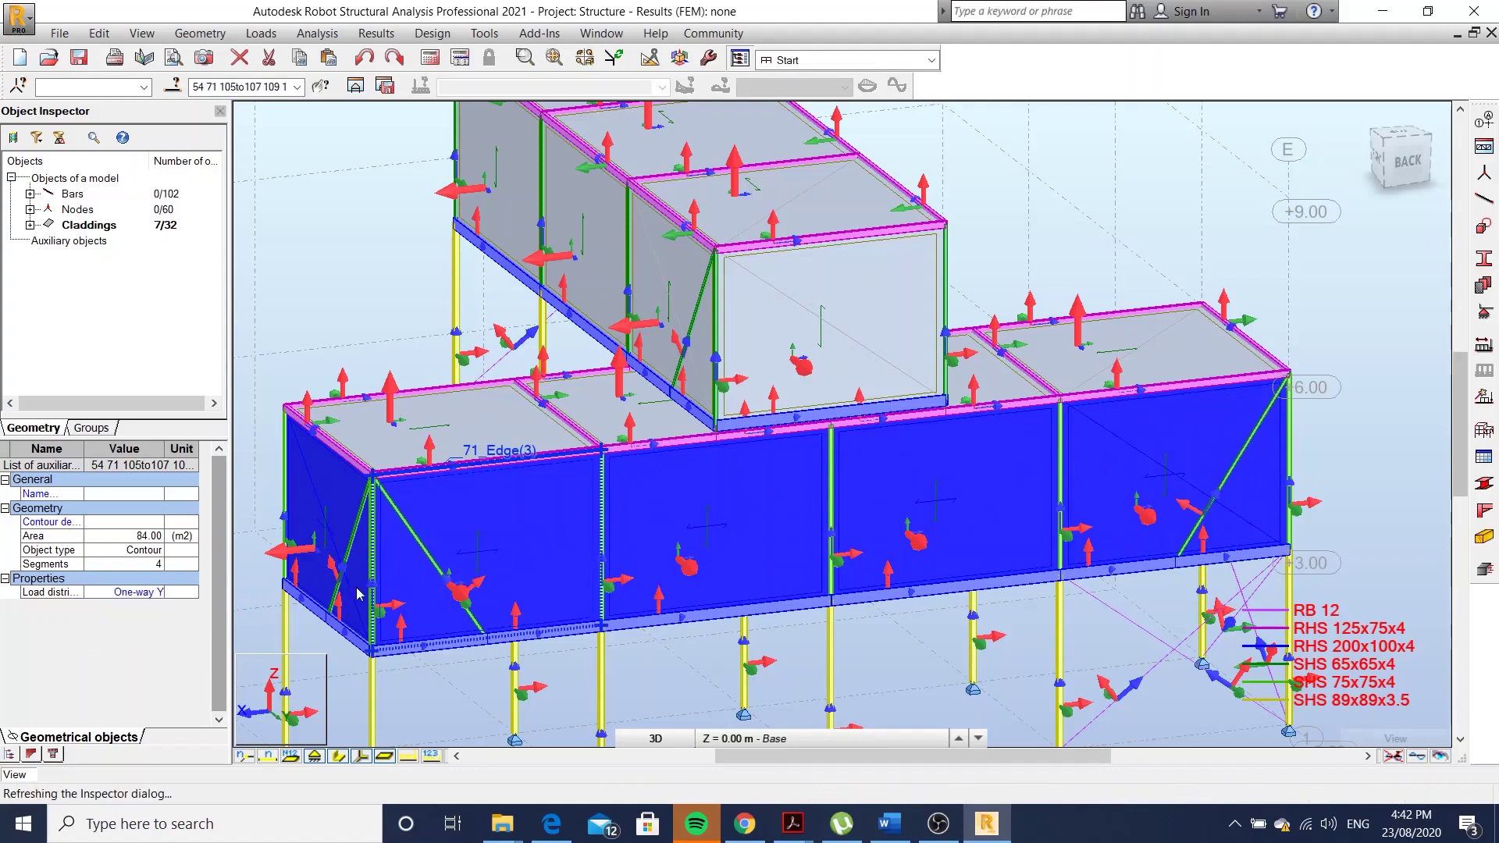
Select the lower module's end wall cladding from the left side, then deselect it
scroll(1226, 442, down, 2)
mouse_move(1226, 442)
shift+middle_down()
mouse_move(1064, 424)
mouse_move(690, 611)
shift+middle_up()
scroll(711, 650, up, 2)
scroll(703, 640, up, 3)
scroll(642, 593, down, 1)
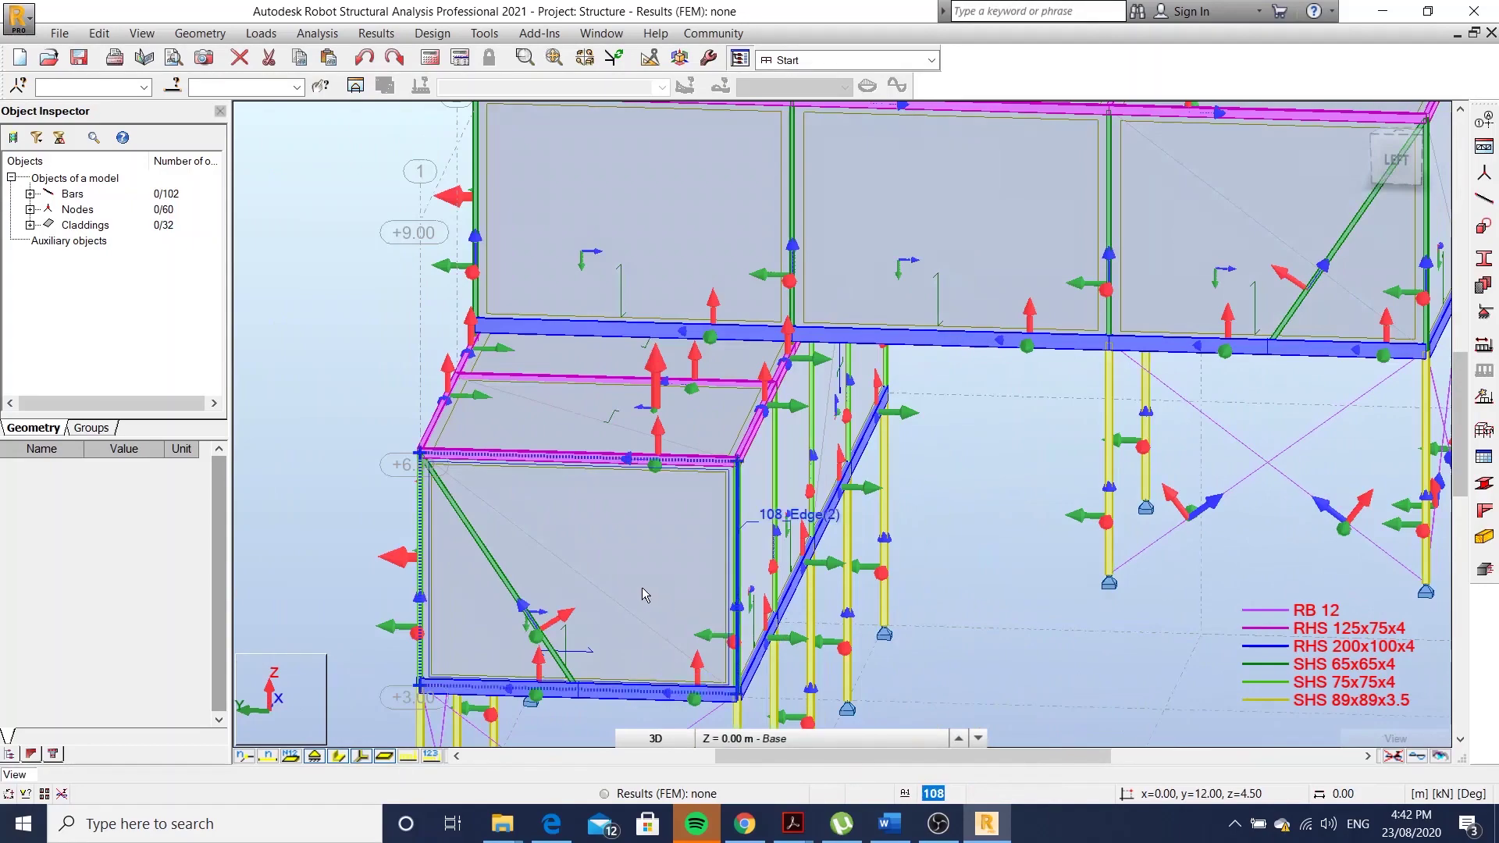
click(616, 549)
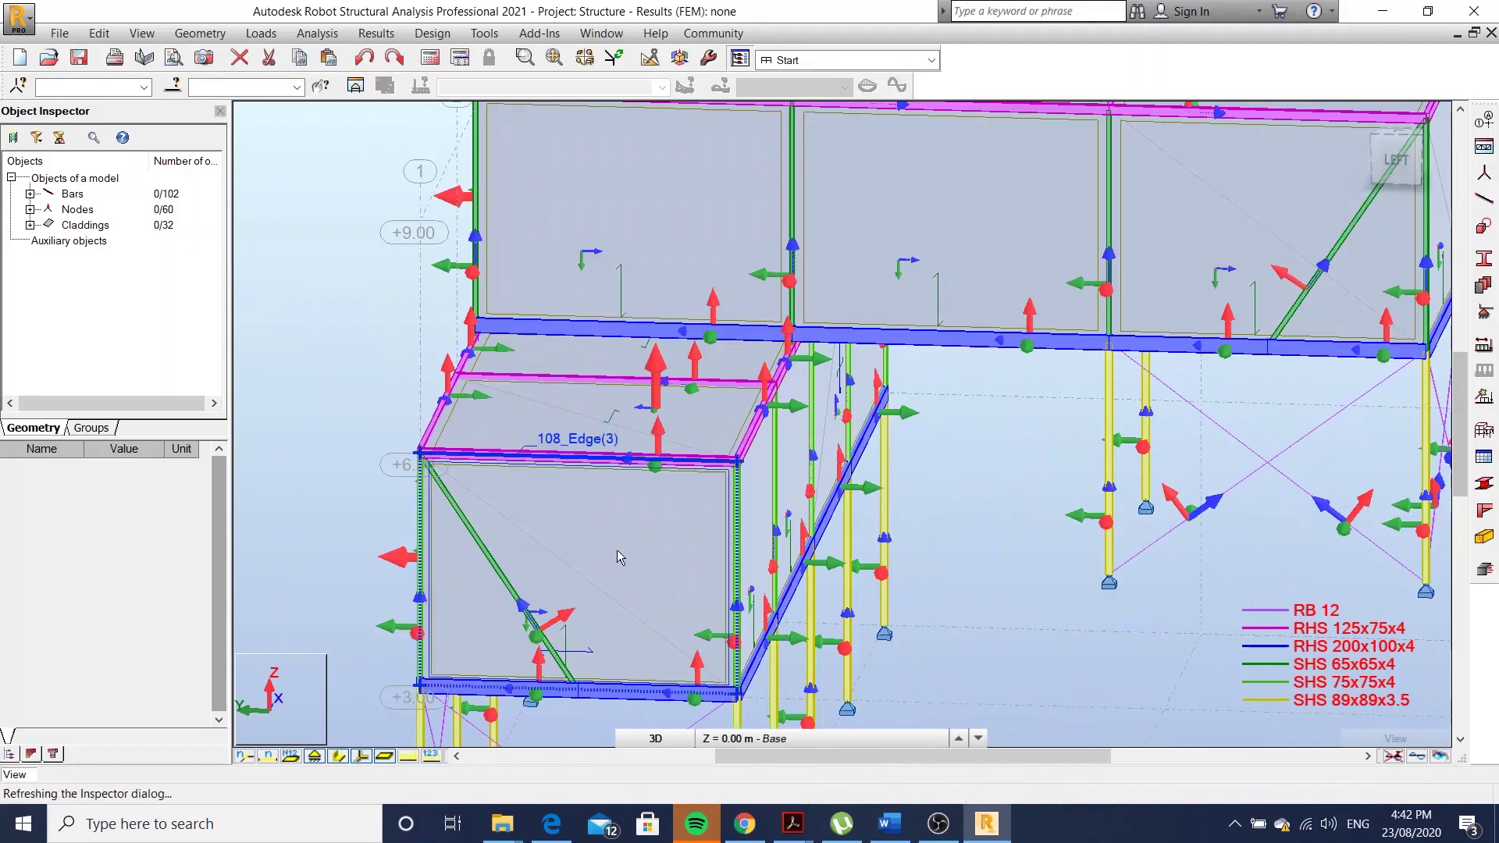
click(355, 425)
Check the load distribution options of two lower-module wall claddings, then clear the selection
mouse_move(355, 425)
shift+middle_down()
mouse_move(744, 650)
mouse_move(673, 665)
shift+middle_up()
click(816, 484)
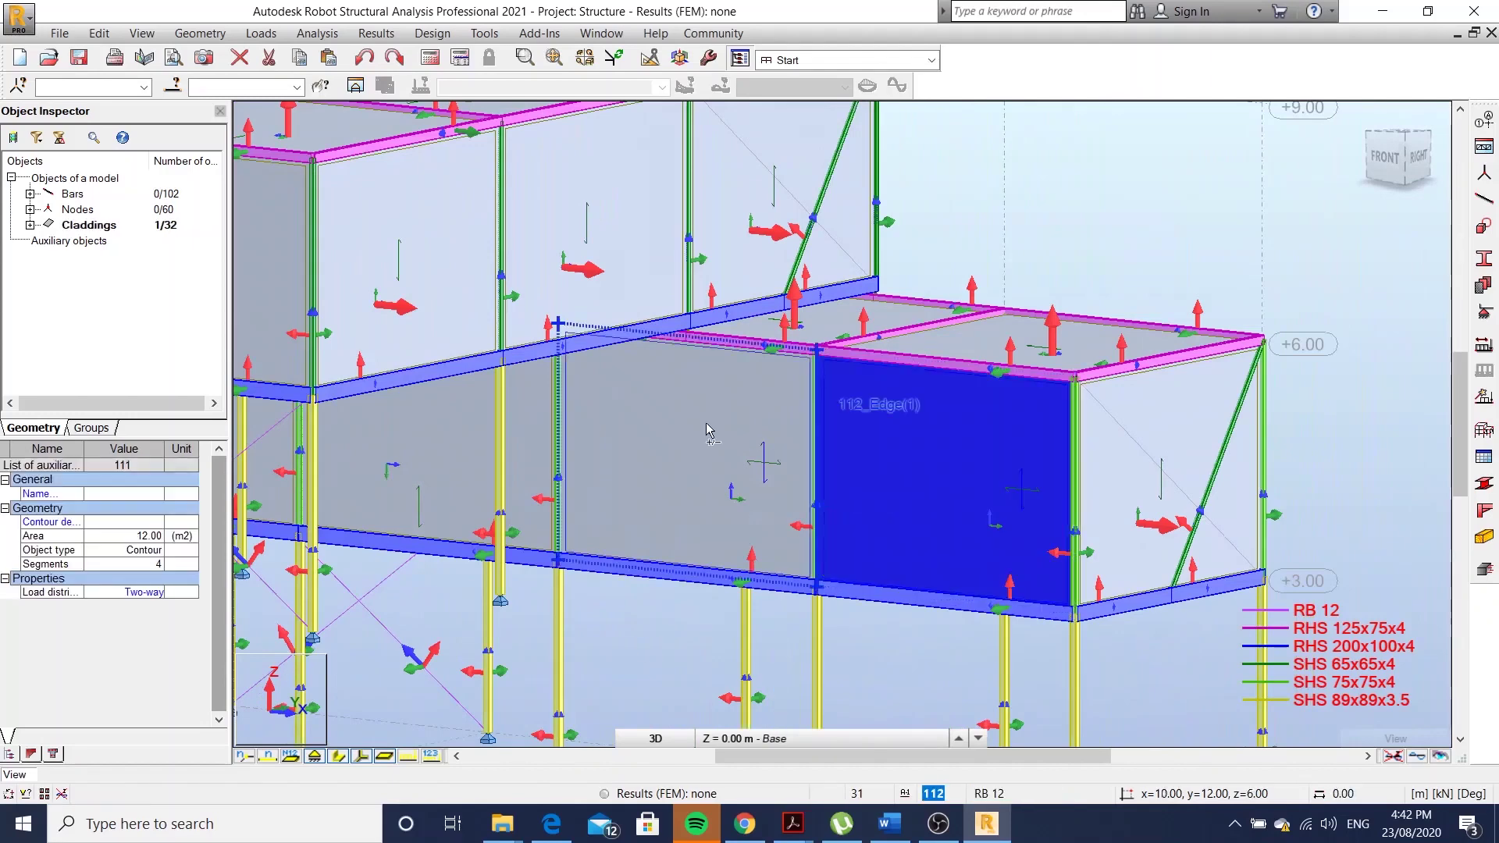
ctrl+click(708, 429)
click(155, 592)
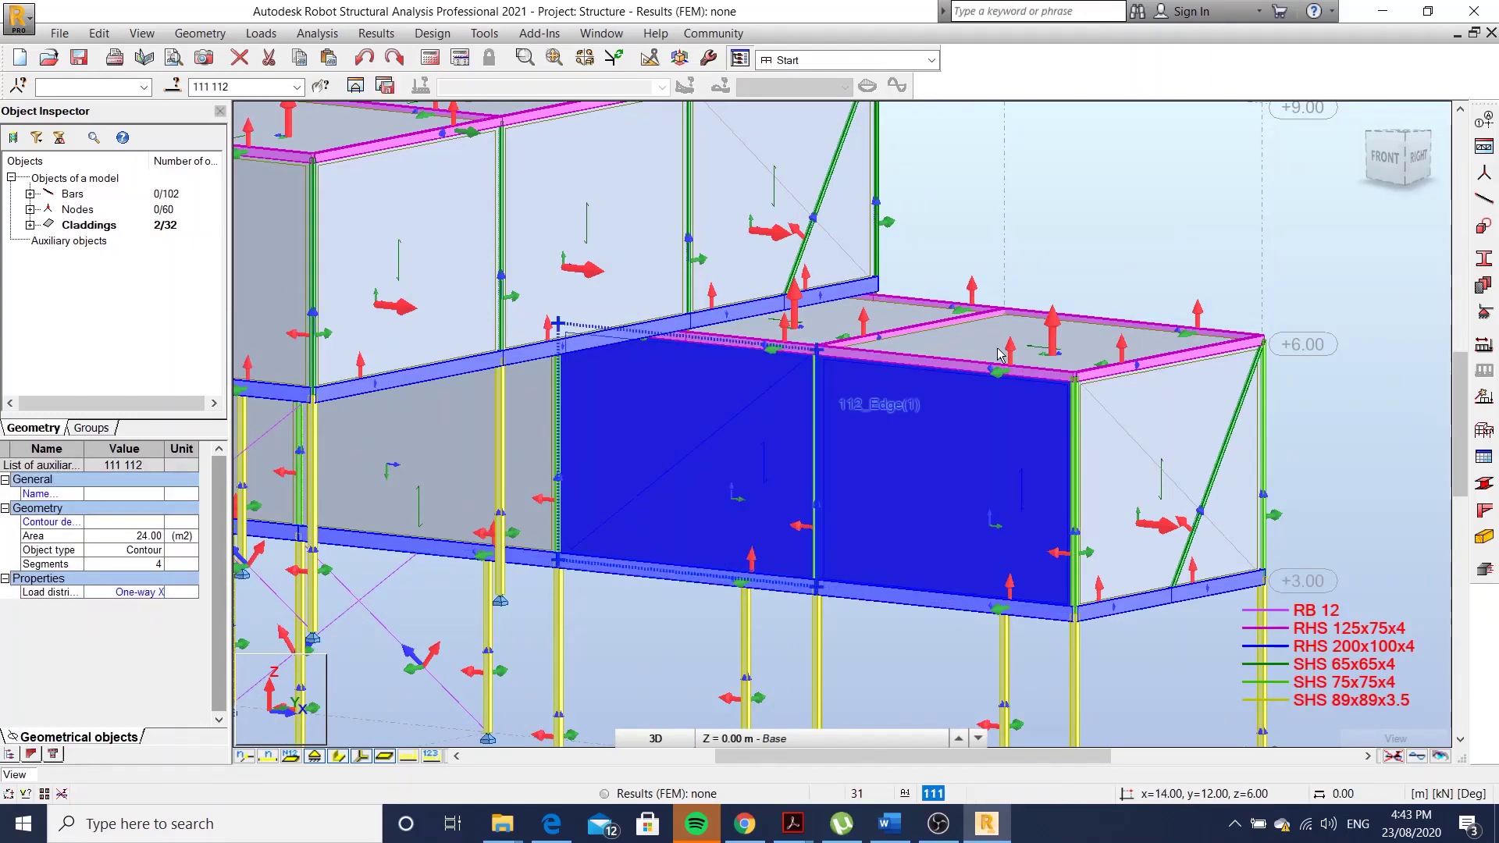
click(882, 328)
scroll(780, 469, down, 3)
mouse_move(781, 469)
shift+middle_down()
mouse_move(729, 659)
mouse_move(812, 396)
mouse_move(967, 358)
mouse_move(873, 361)
mouse_move(921, 515)
mouse_move(763, 412)
mouse_move(804, 359)
mouse_move(867, 445)
shift+middle_up()
Save the model as Structure.rtd in the Desktop folder
click(80, 58)
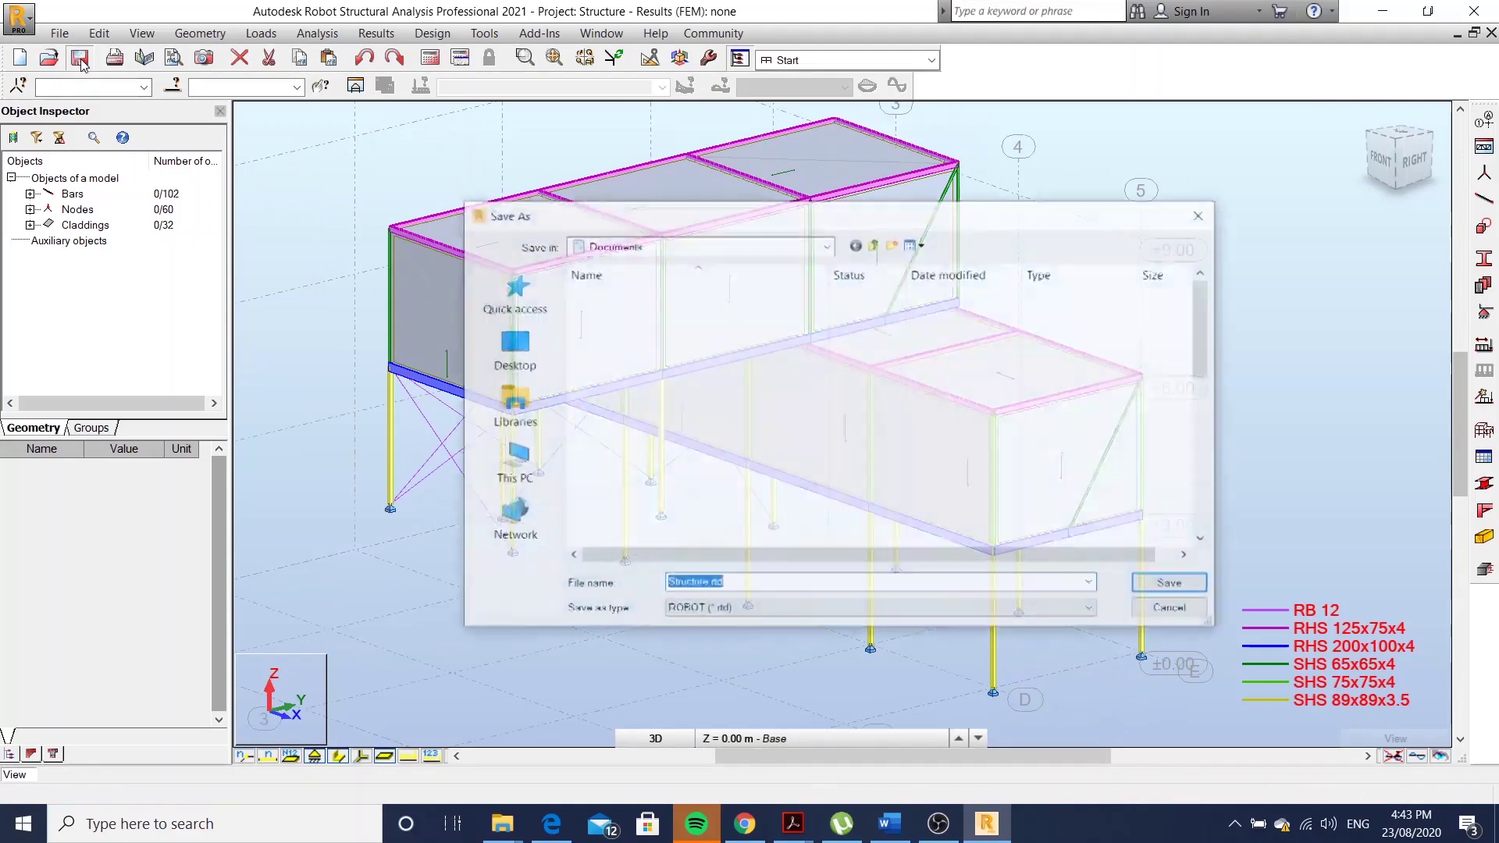
click(518, 356)
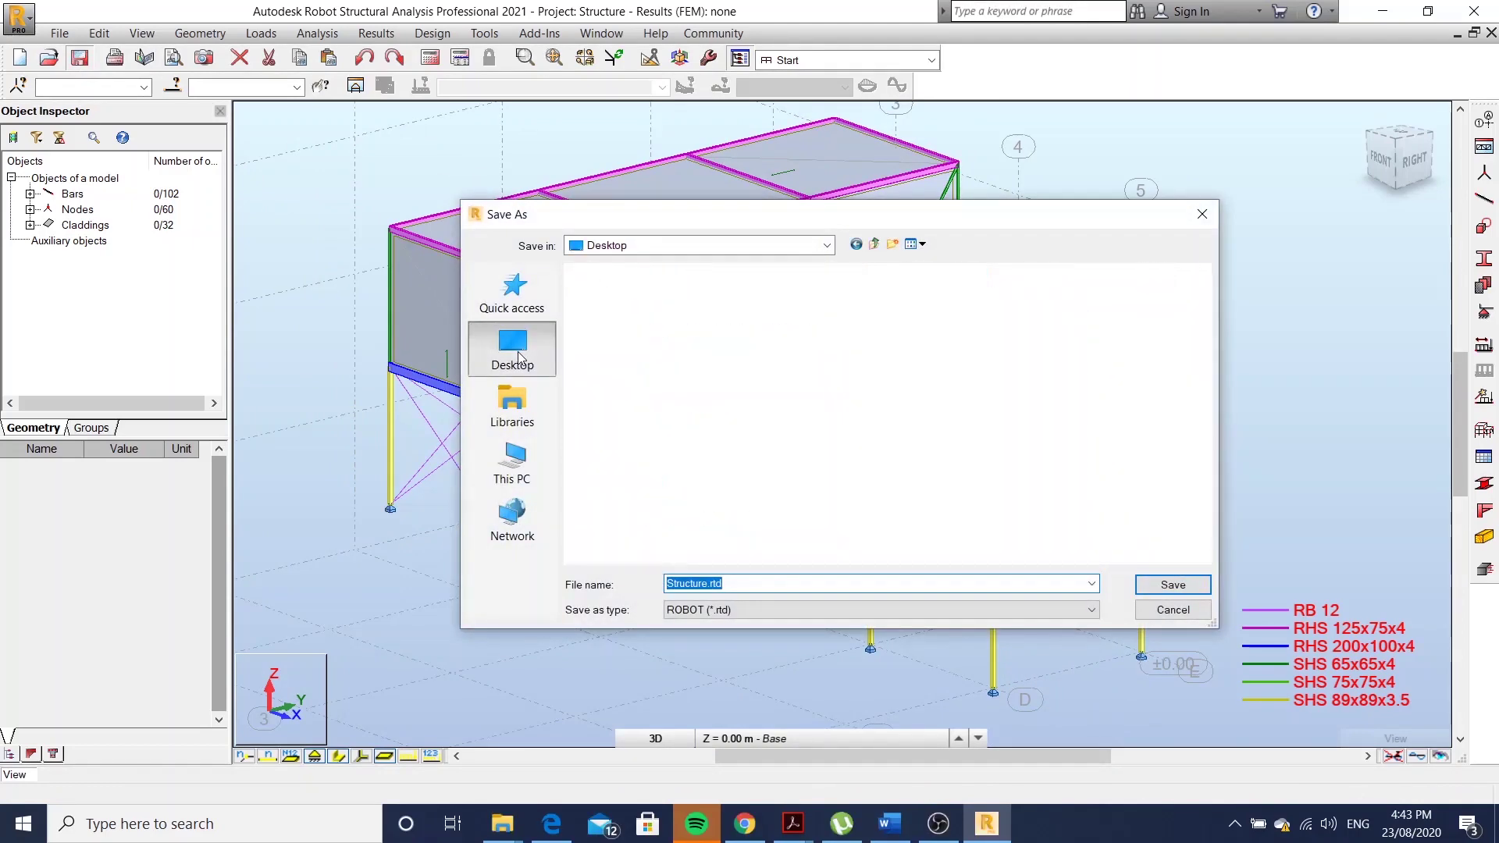
click(1184, 592)
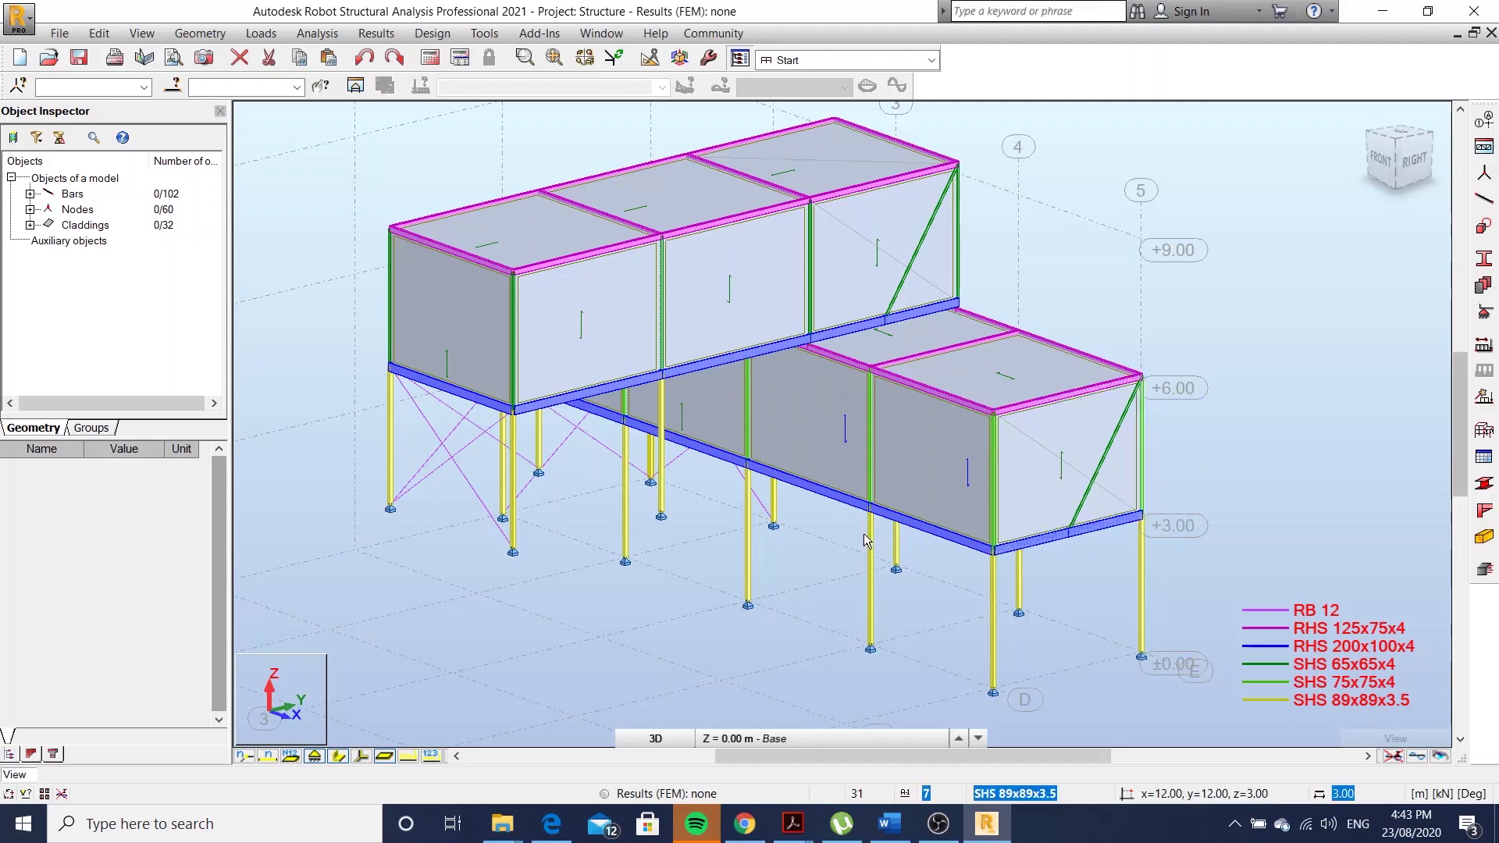
middle_drag(851, 535, 836, 519)
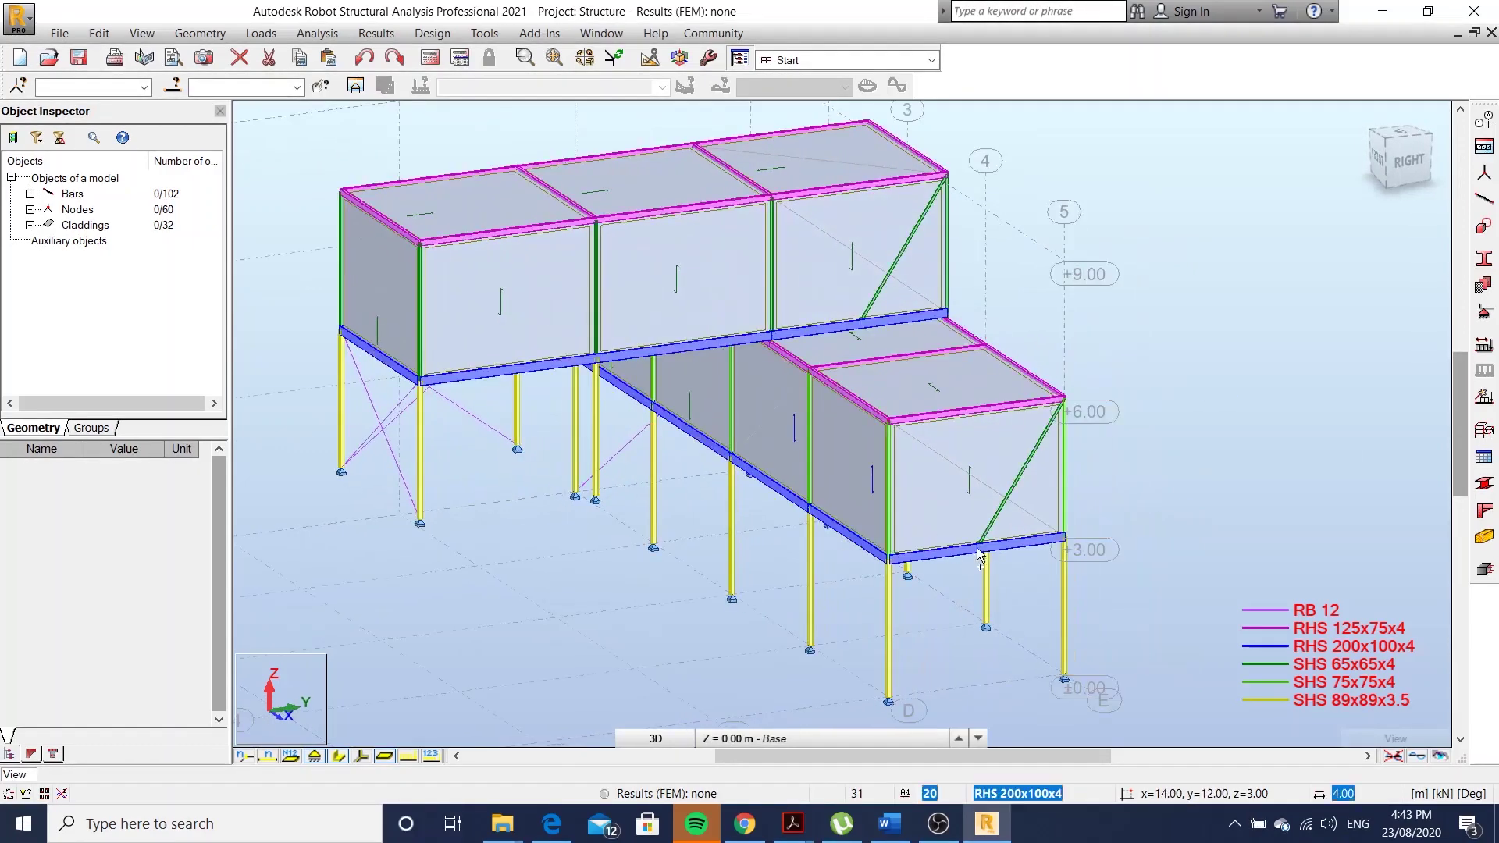
scroll(1023, 503, up, 1)
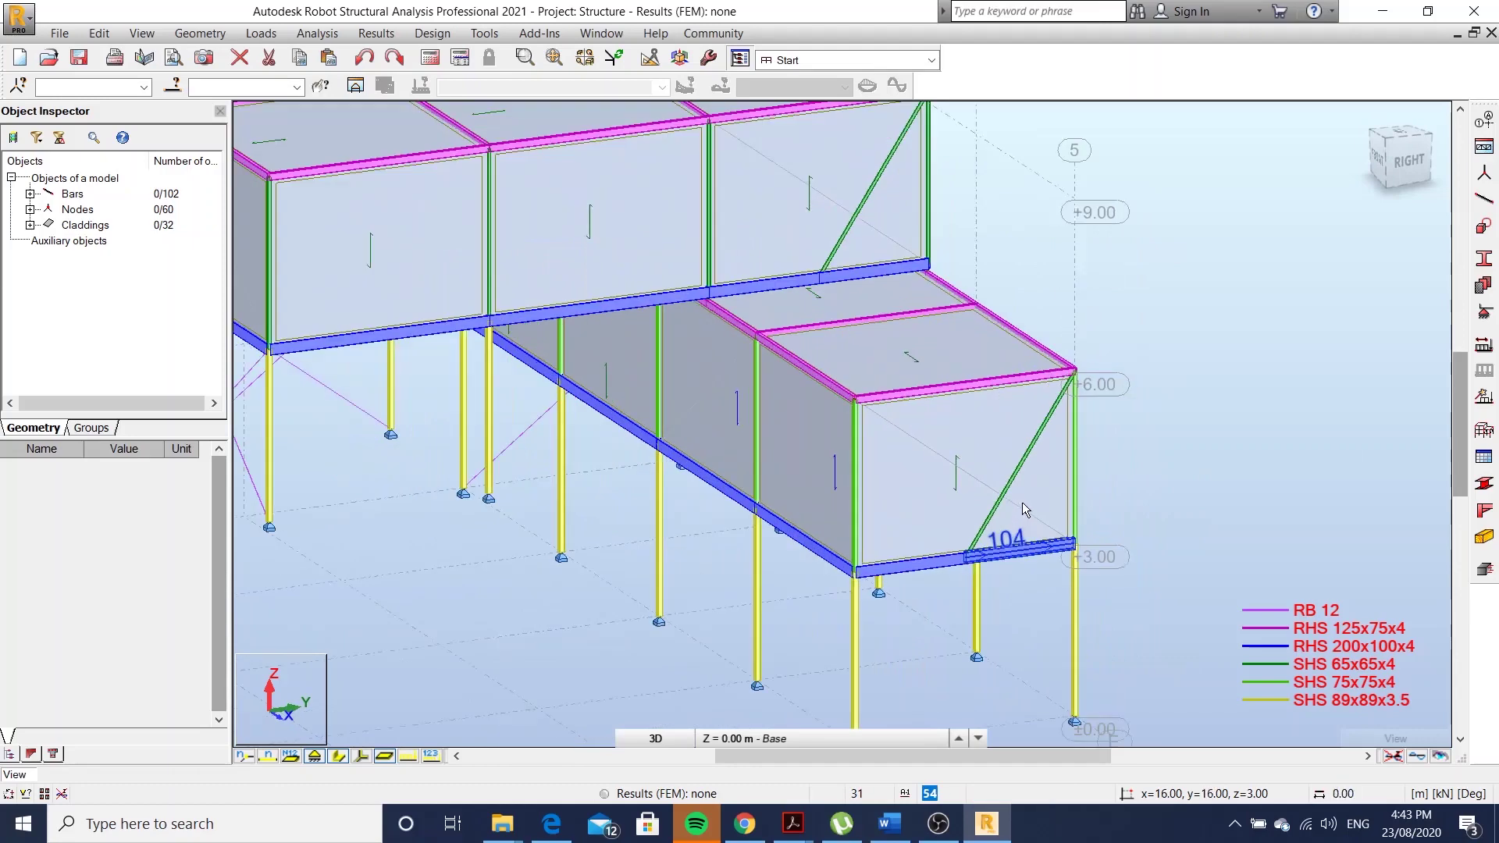
scroll(1023, 492, up, 1)
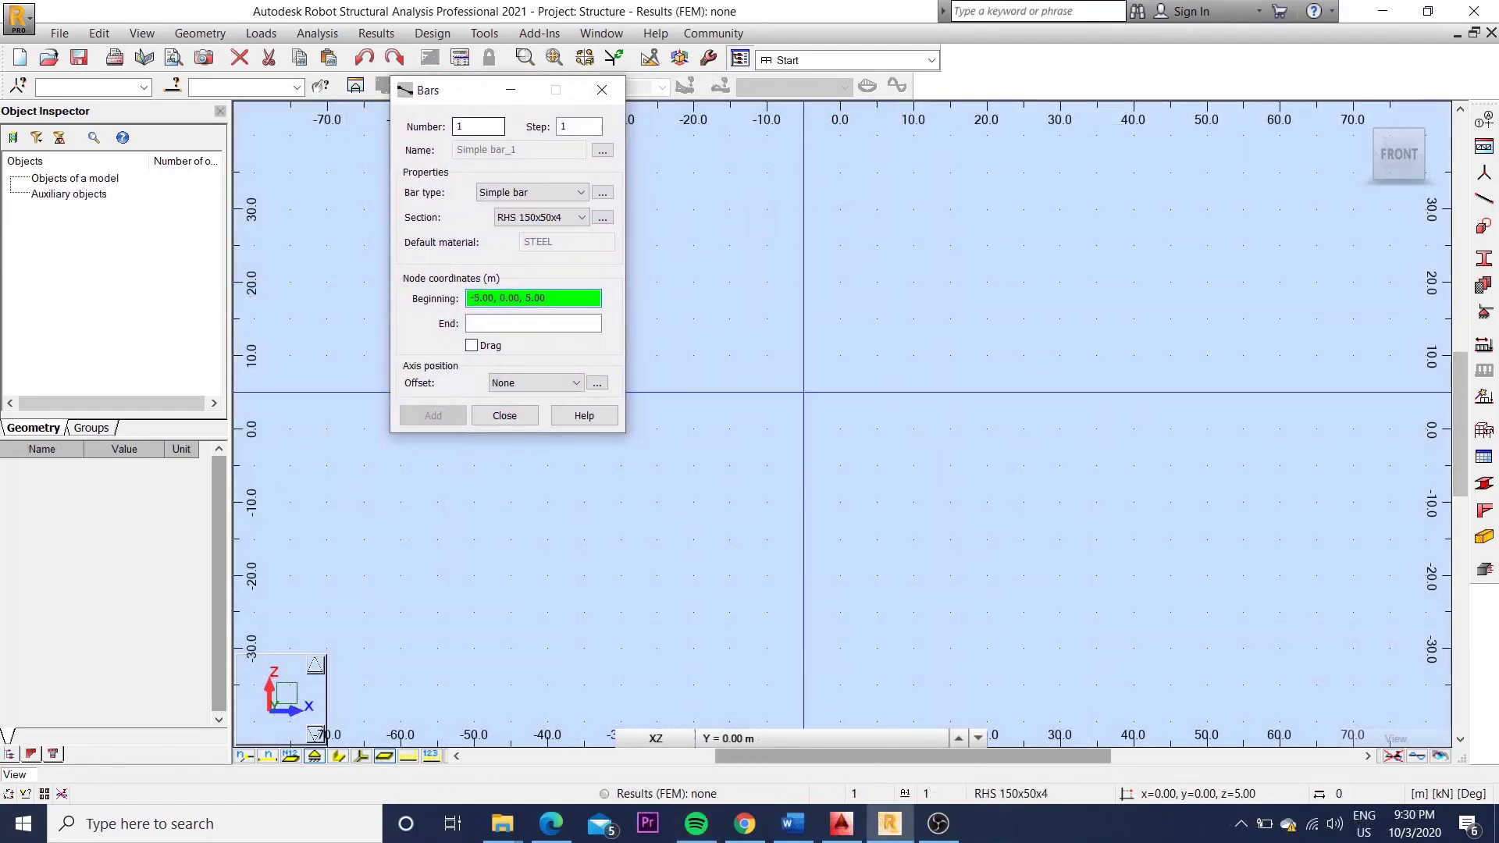
Draw a 4 m high portal frame of two columns and a top beam
scroll(823, 402, up, 2)
click(848, 442)
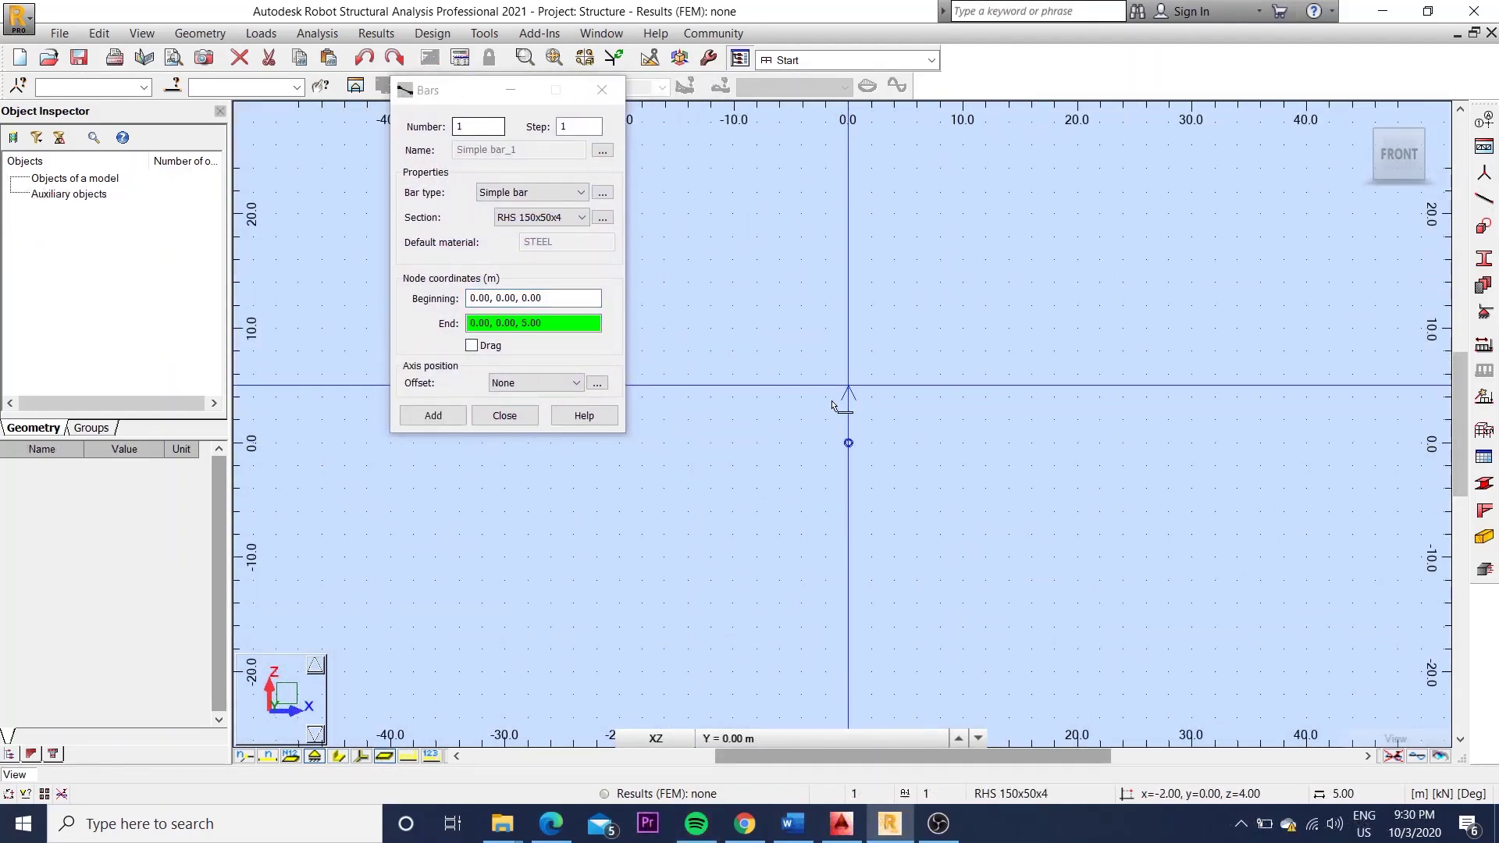
click(849, 398)
scroll(848, 397, up, 2)
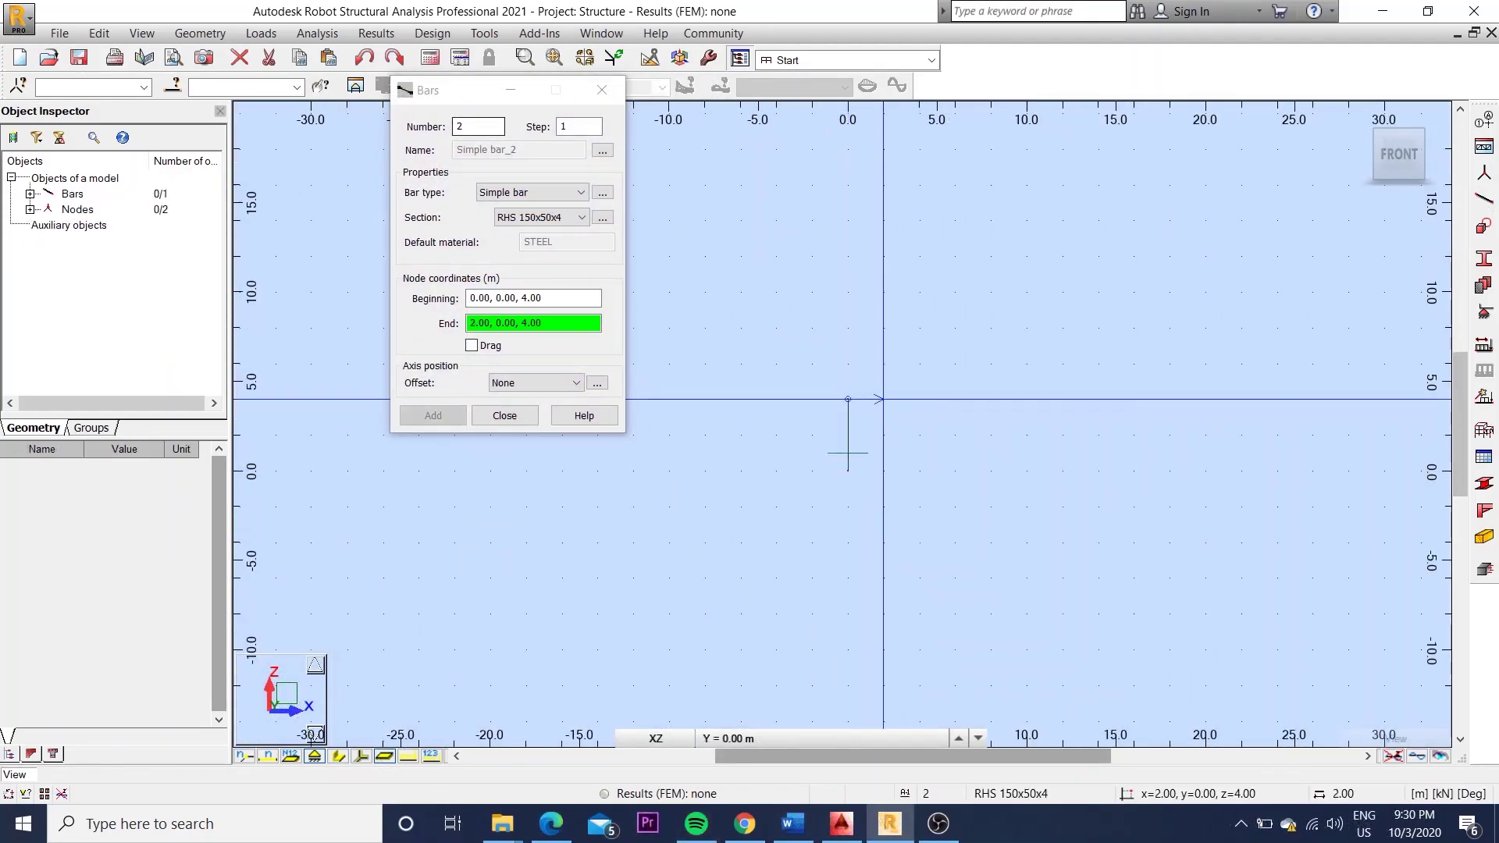
click(918, 399)
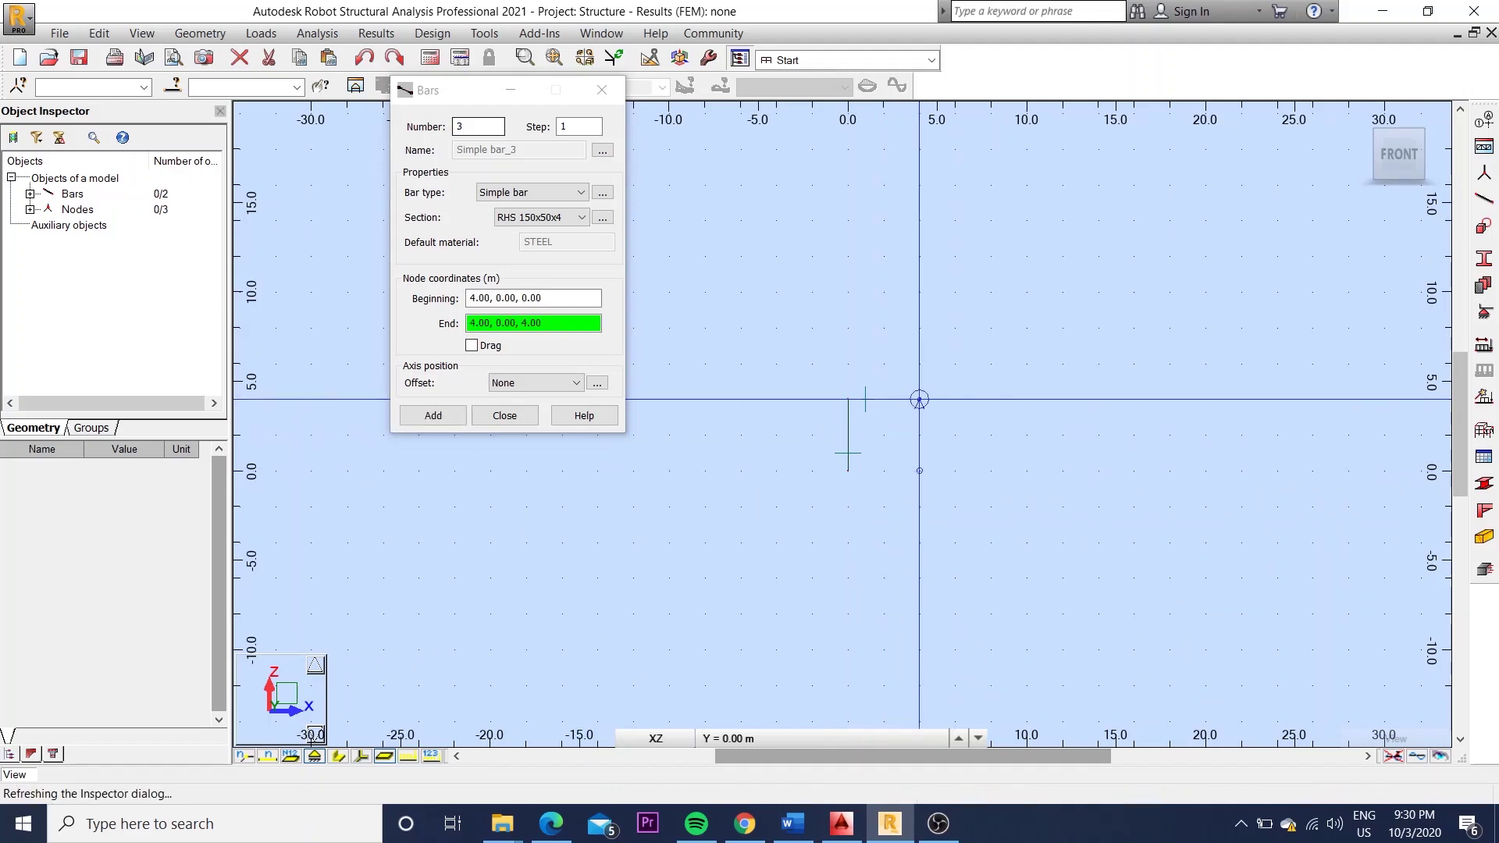
click(918, 471)
key(Escape)
Copy the whole frame 5 m along Y in the 3D view
key(ctrl+alt+0)
key(ctrl+a)
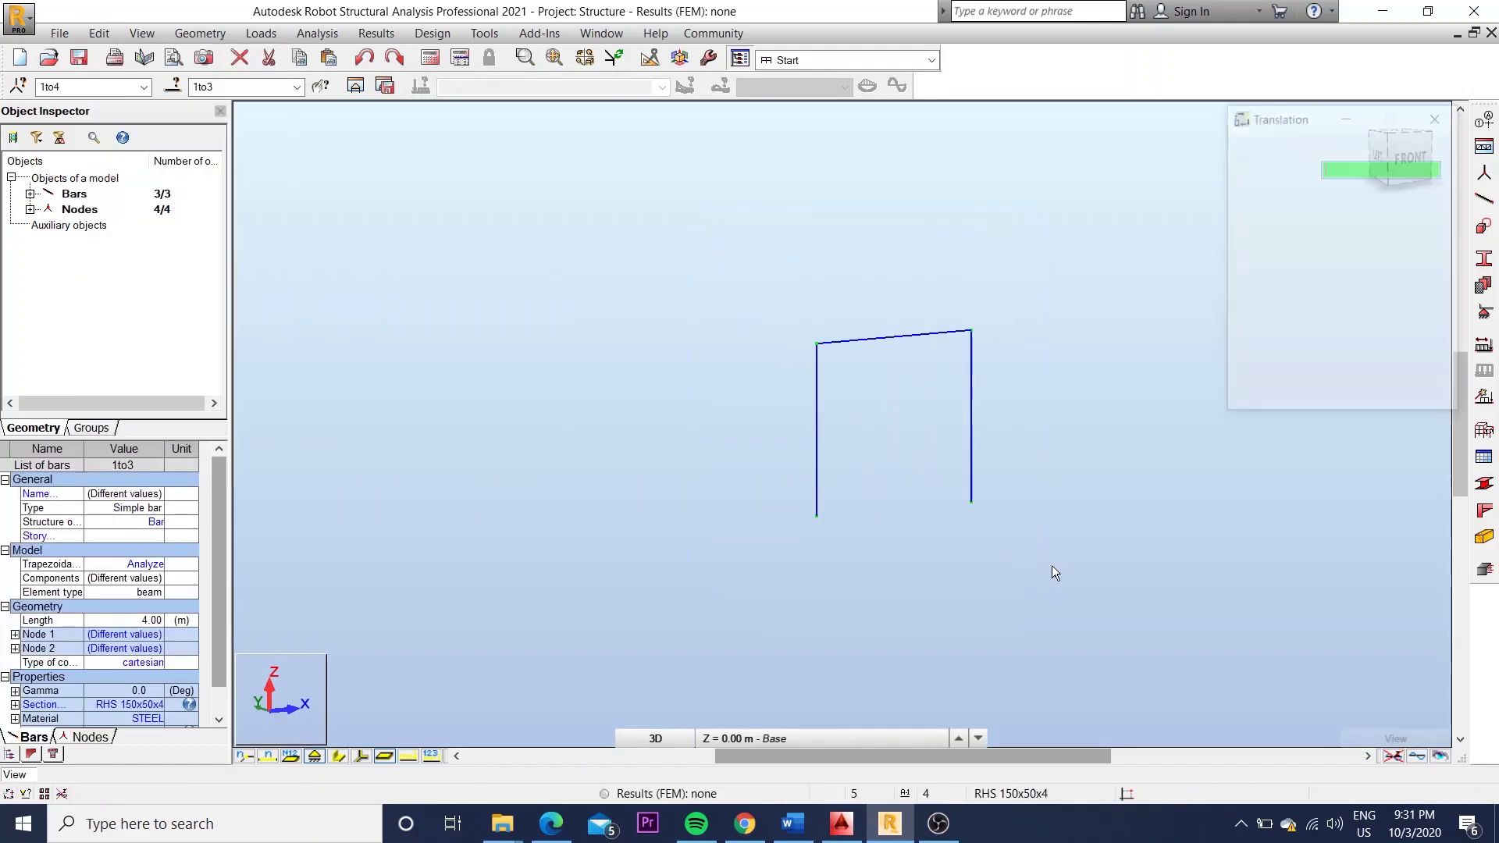
key(ctrl+t)
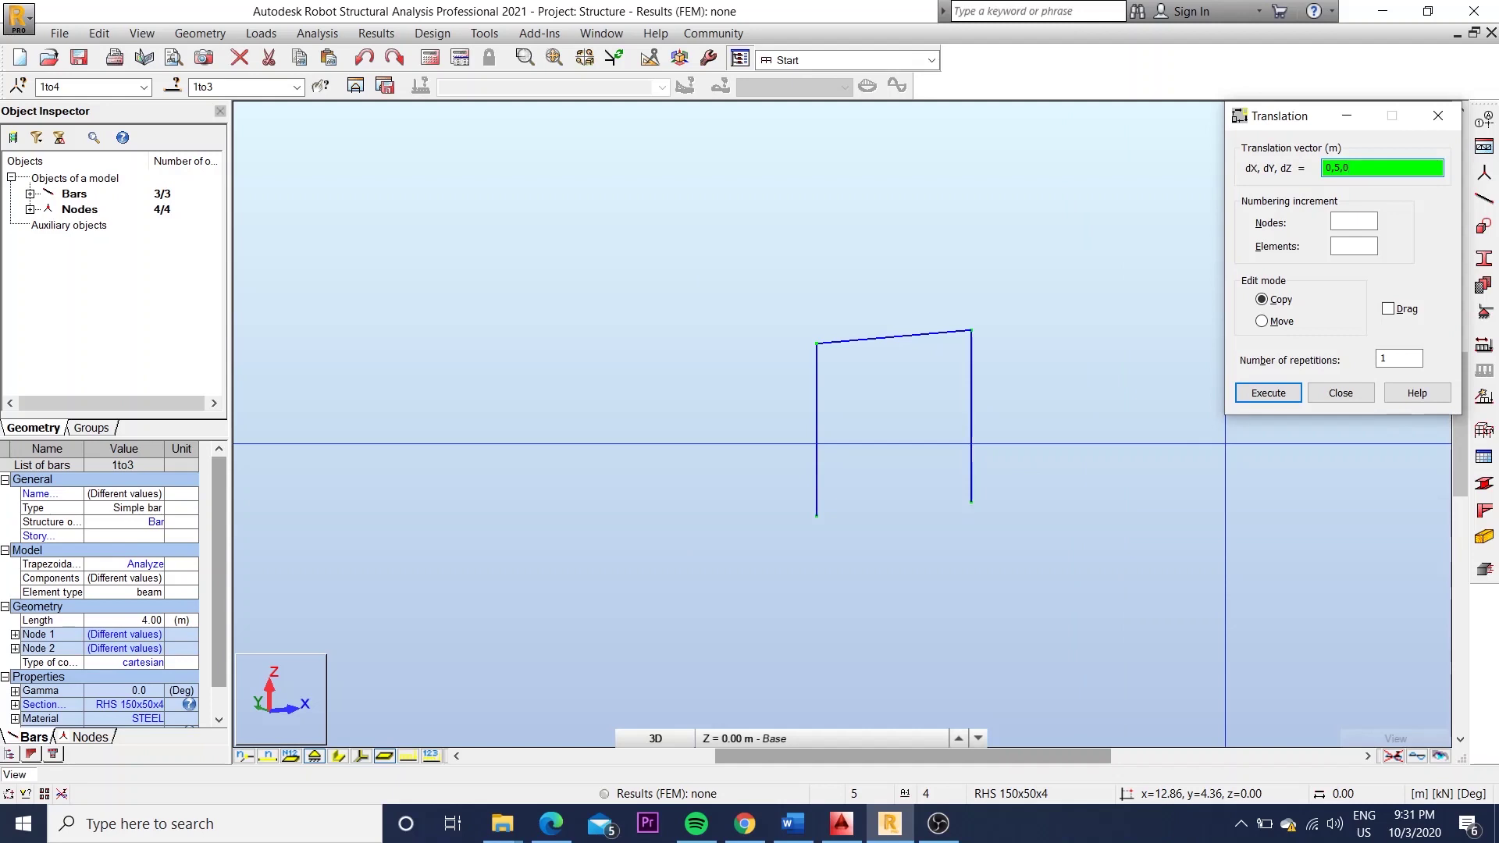
key(Return)
Join the two frames with two connecting beams and add a diagonal brace
click(1341, 392)
click(1484, 199)
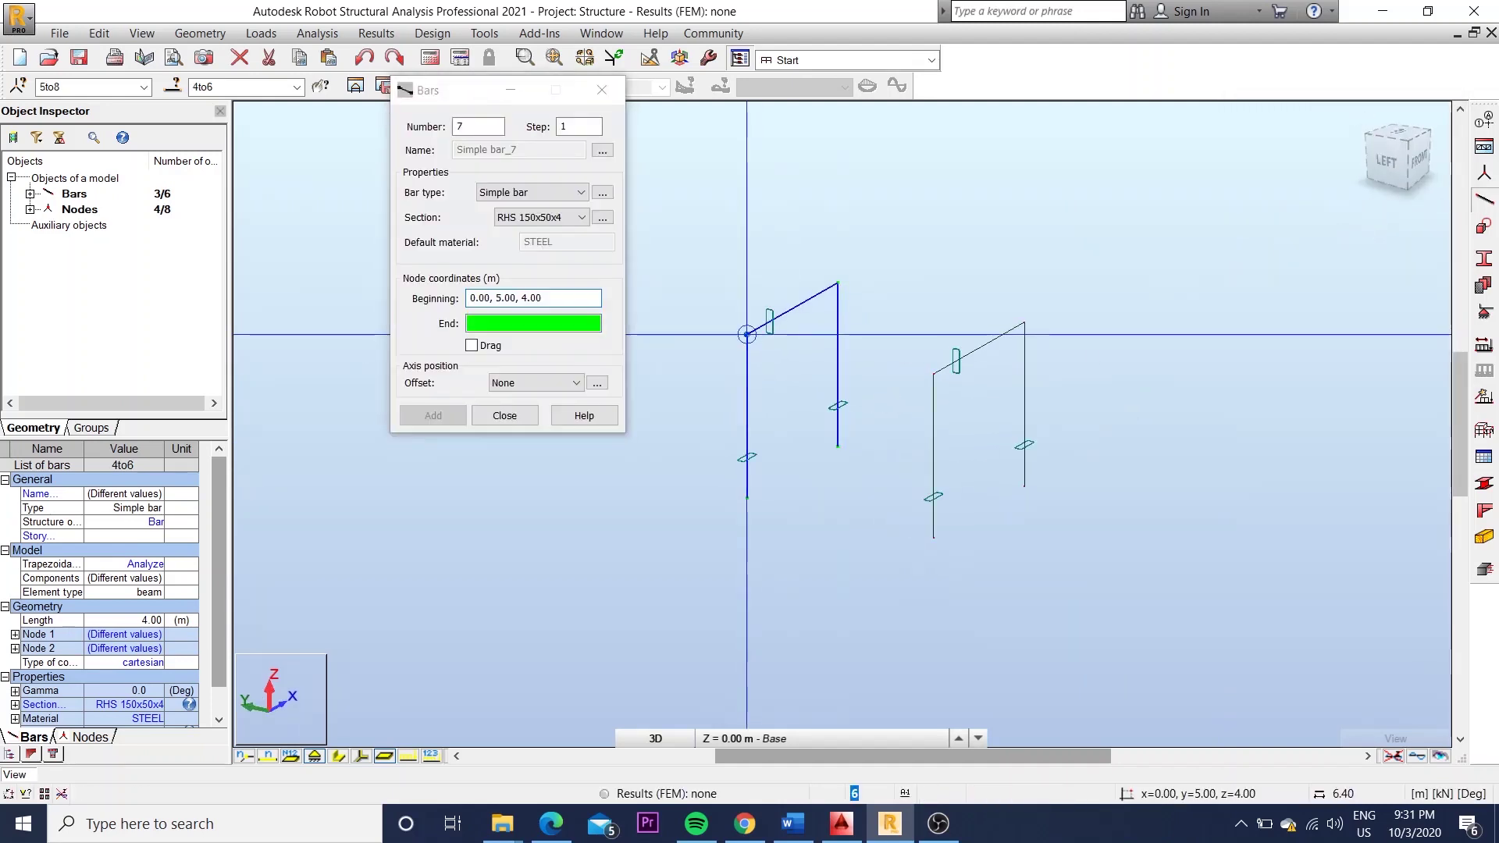
click(933, 374)
click(837, 282)
click(1024, 322)
shift+middle_drag(1025, 321, 793, 564)
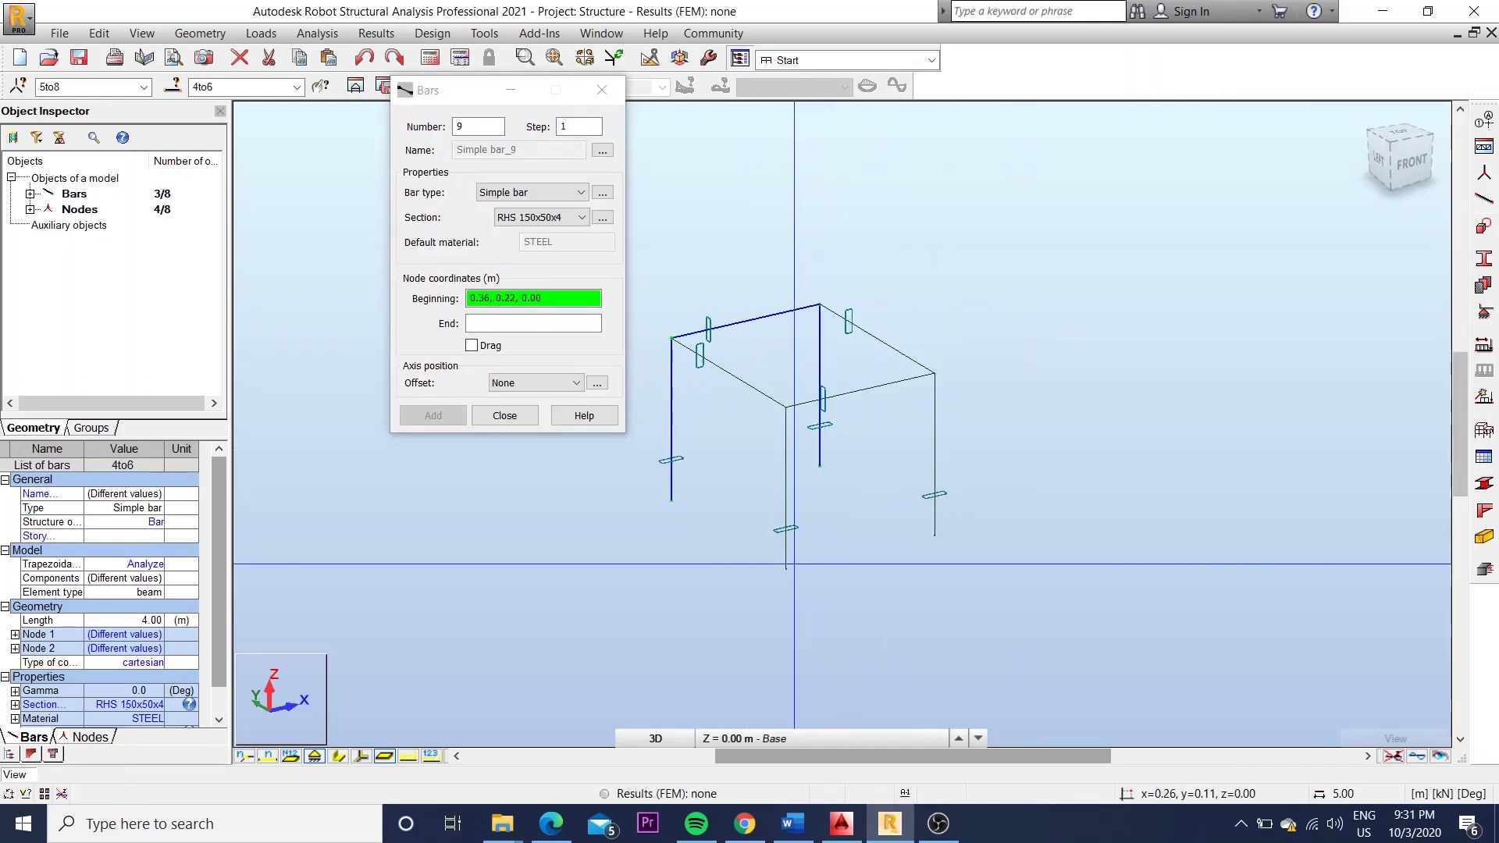
click(934, 373)
click(504, 415)
Apply fixed supports to the four base nodes
shift+middle_drag(703, 508, 771, 526)
drag(656, 459, 1070, 540)
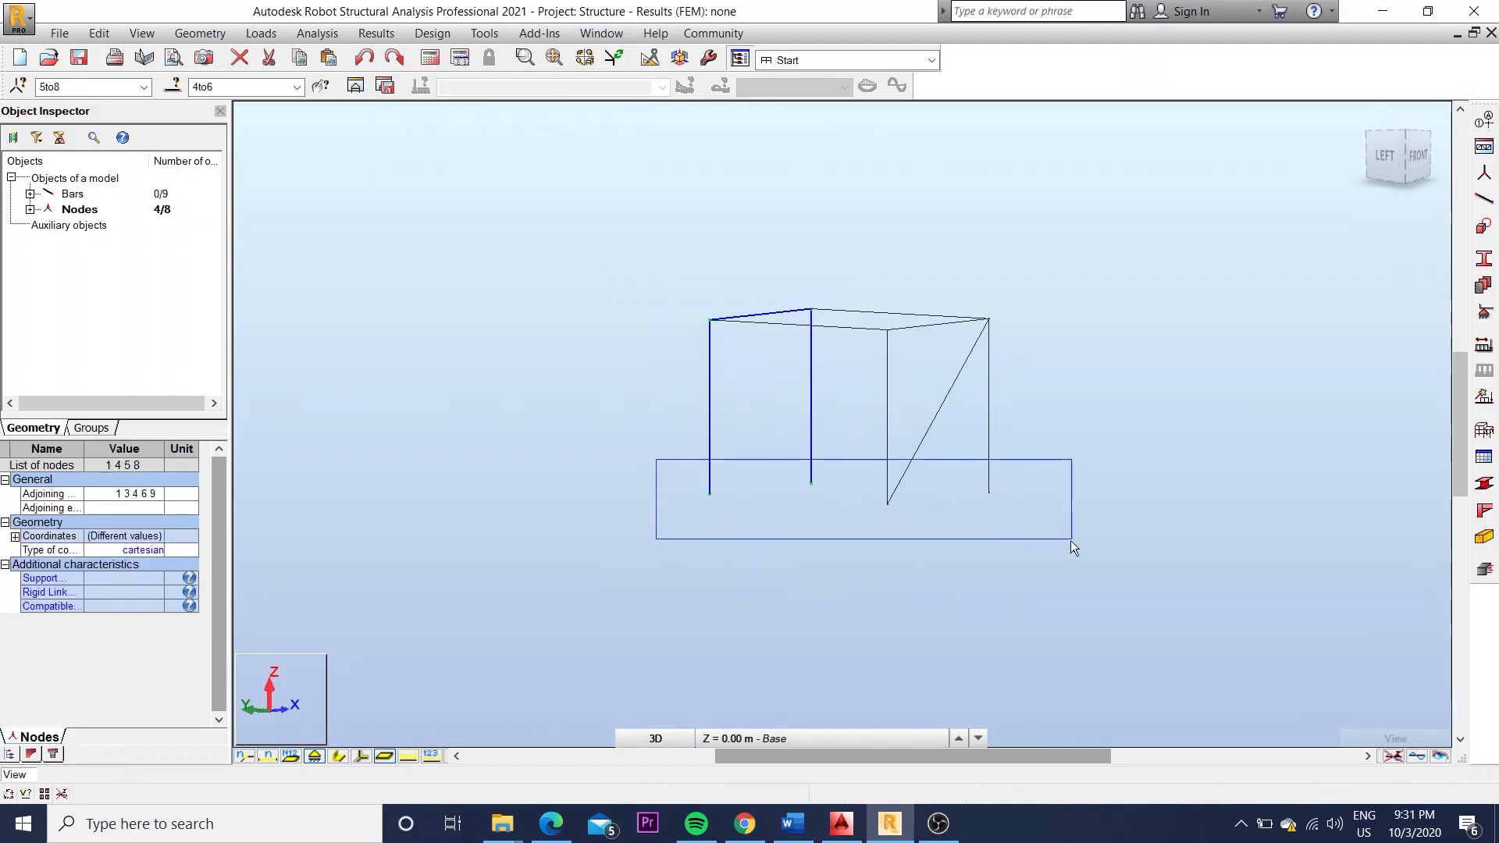
click(1484, 312)
click(620, 369)
click(690, 368)
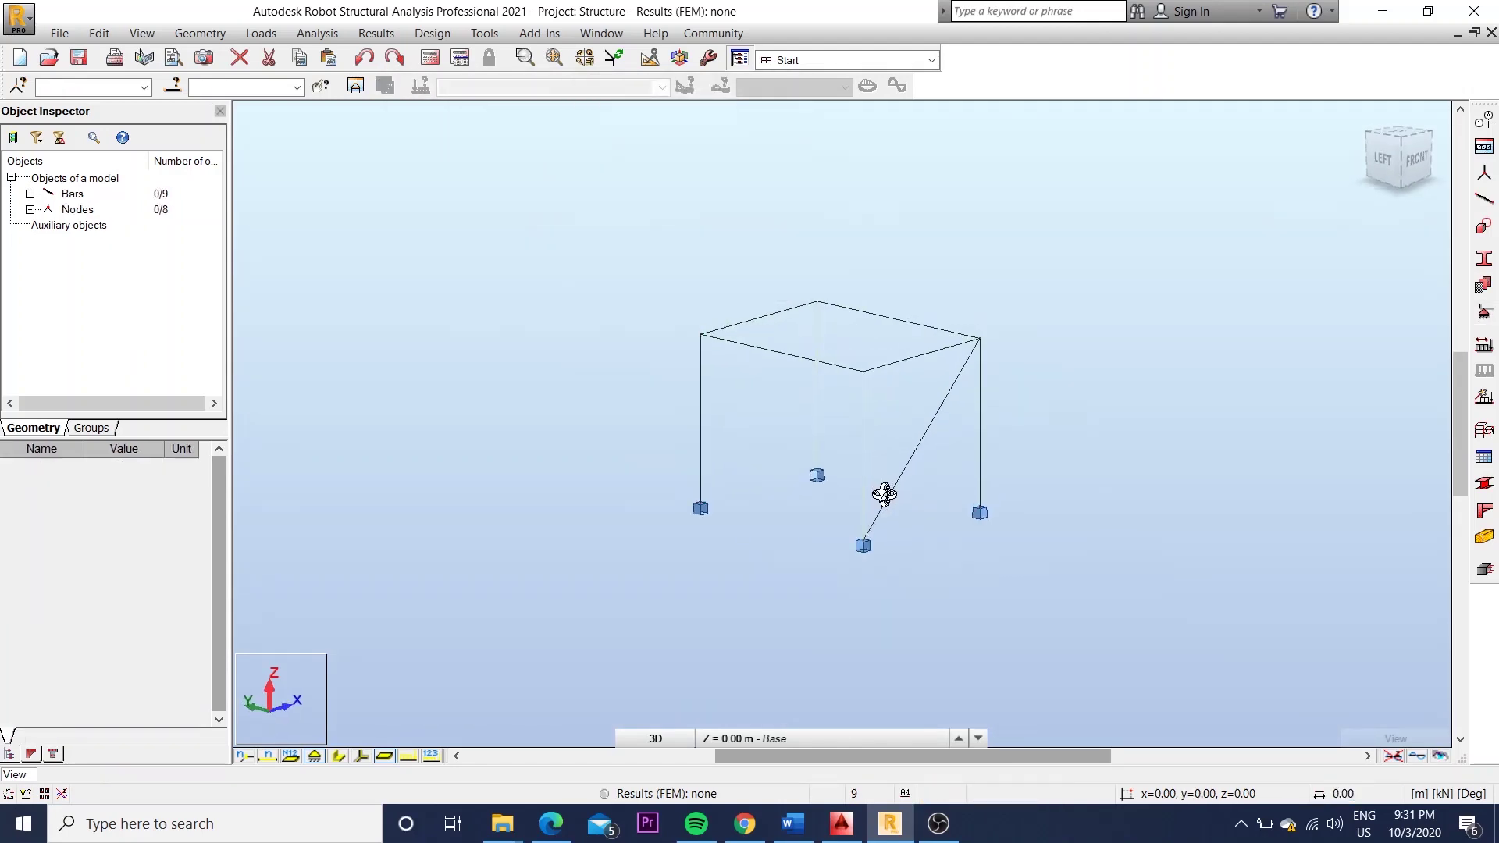
shift+middle_drag(885, 494, 769, 357)
Create a rectangular cladding on the braced face from three corner nodes
click(200, 33)
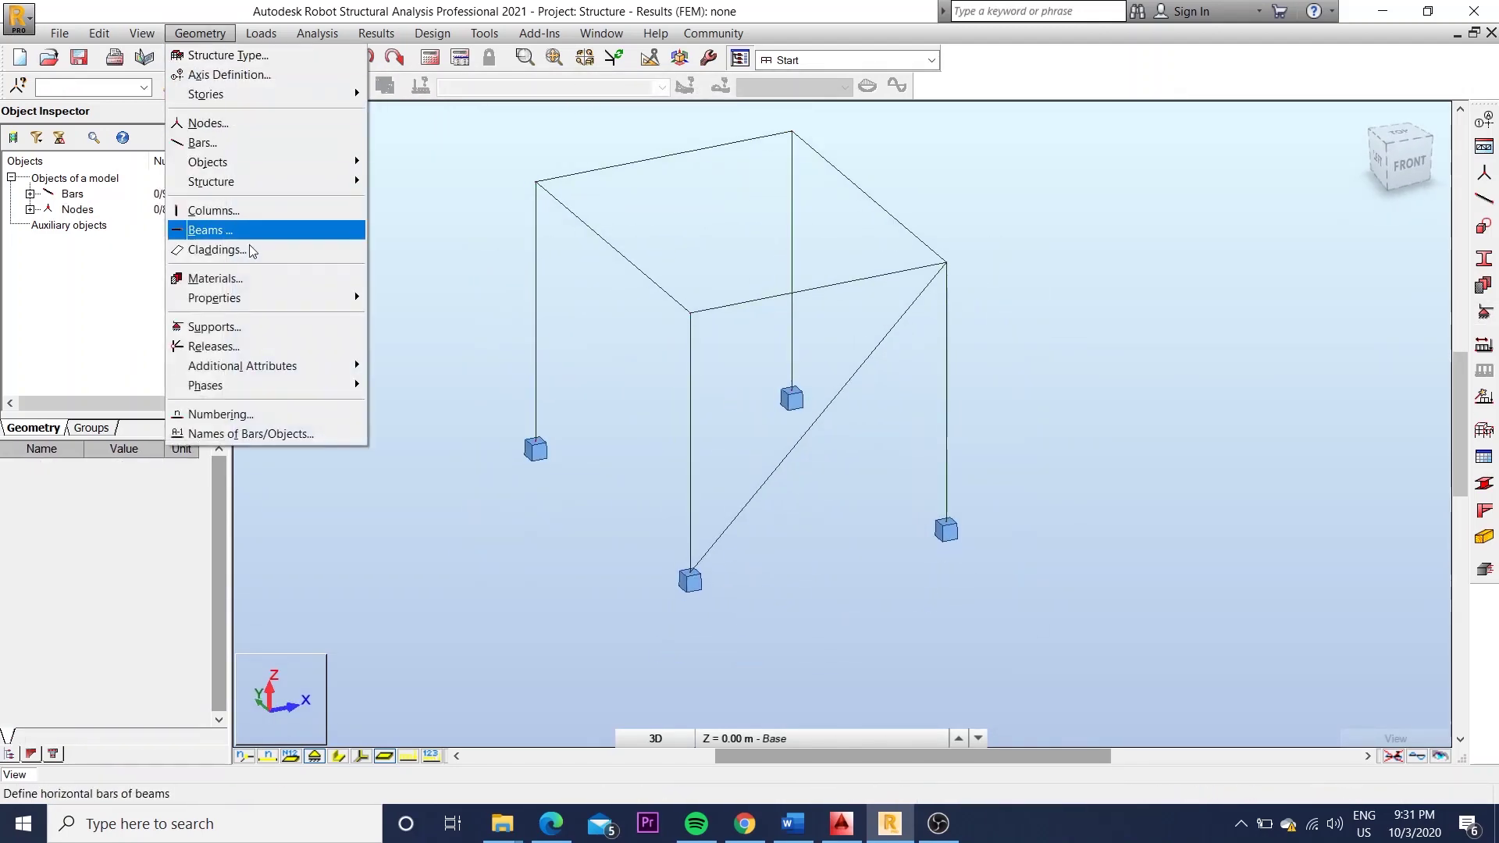
click(226, 250)
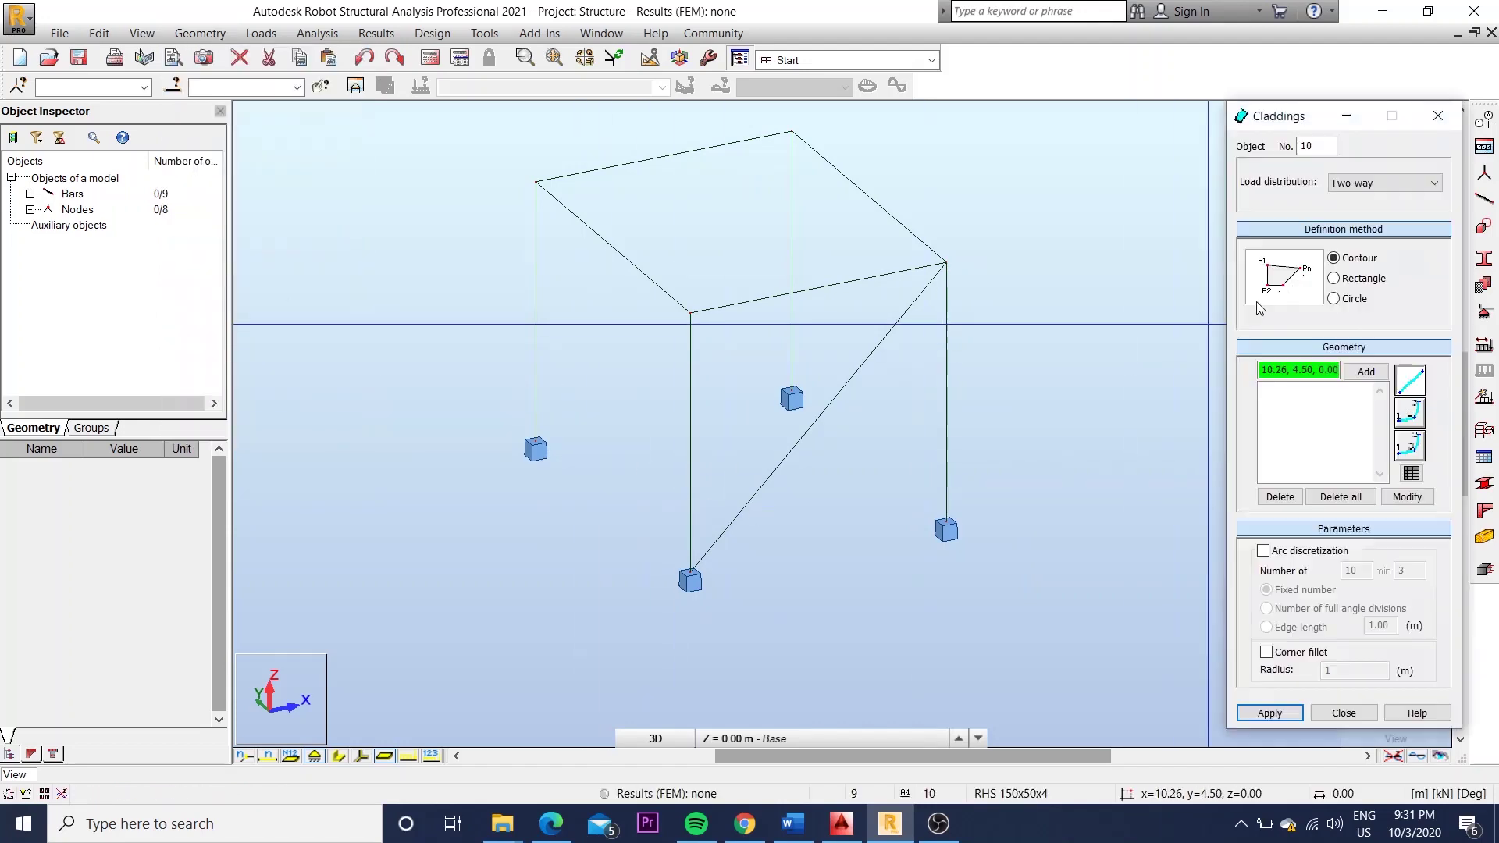
click(1334, 278)
click(690, 580)
click(690, 313)
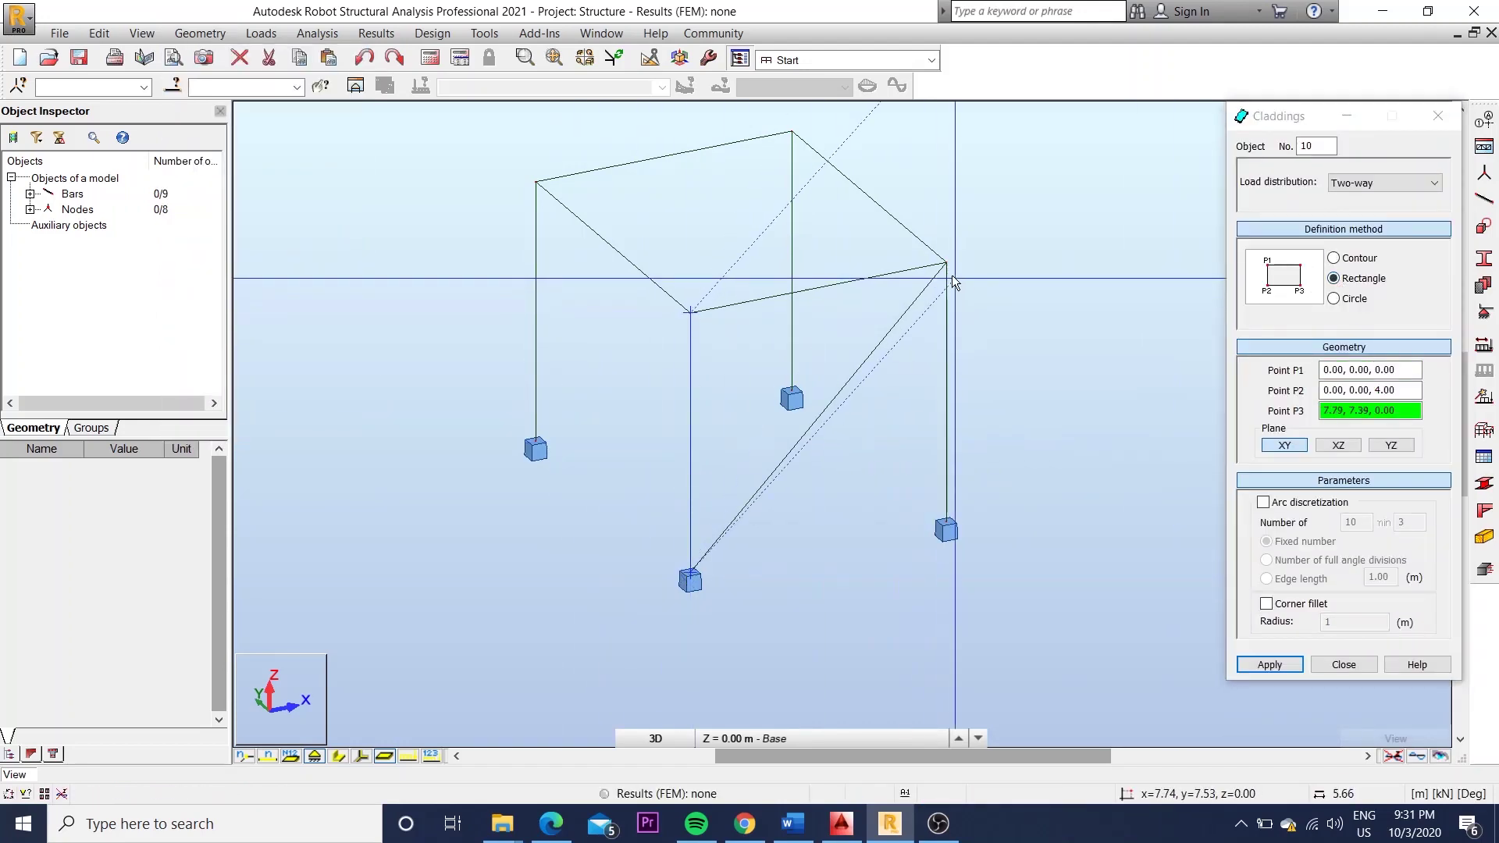
click(945, 263)
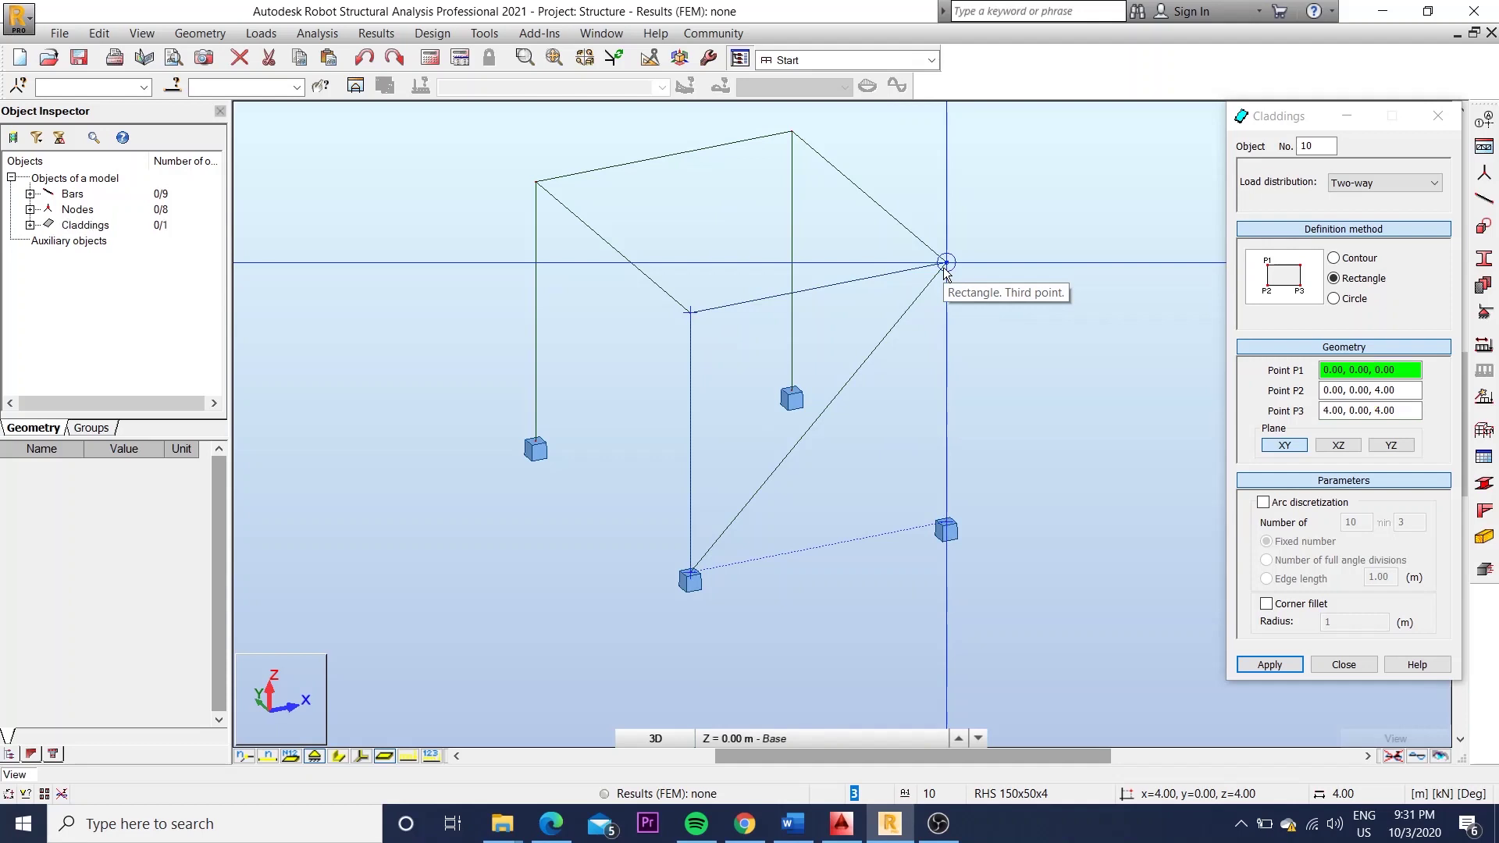
key(Escape)
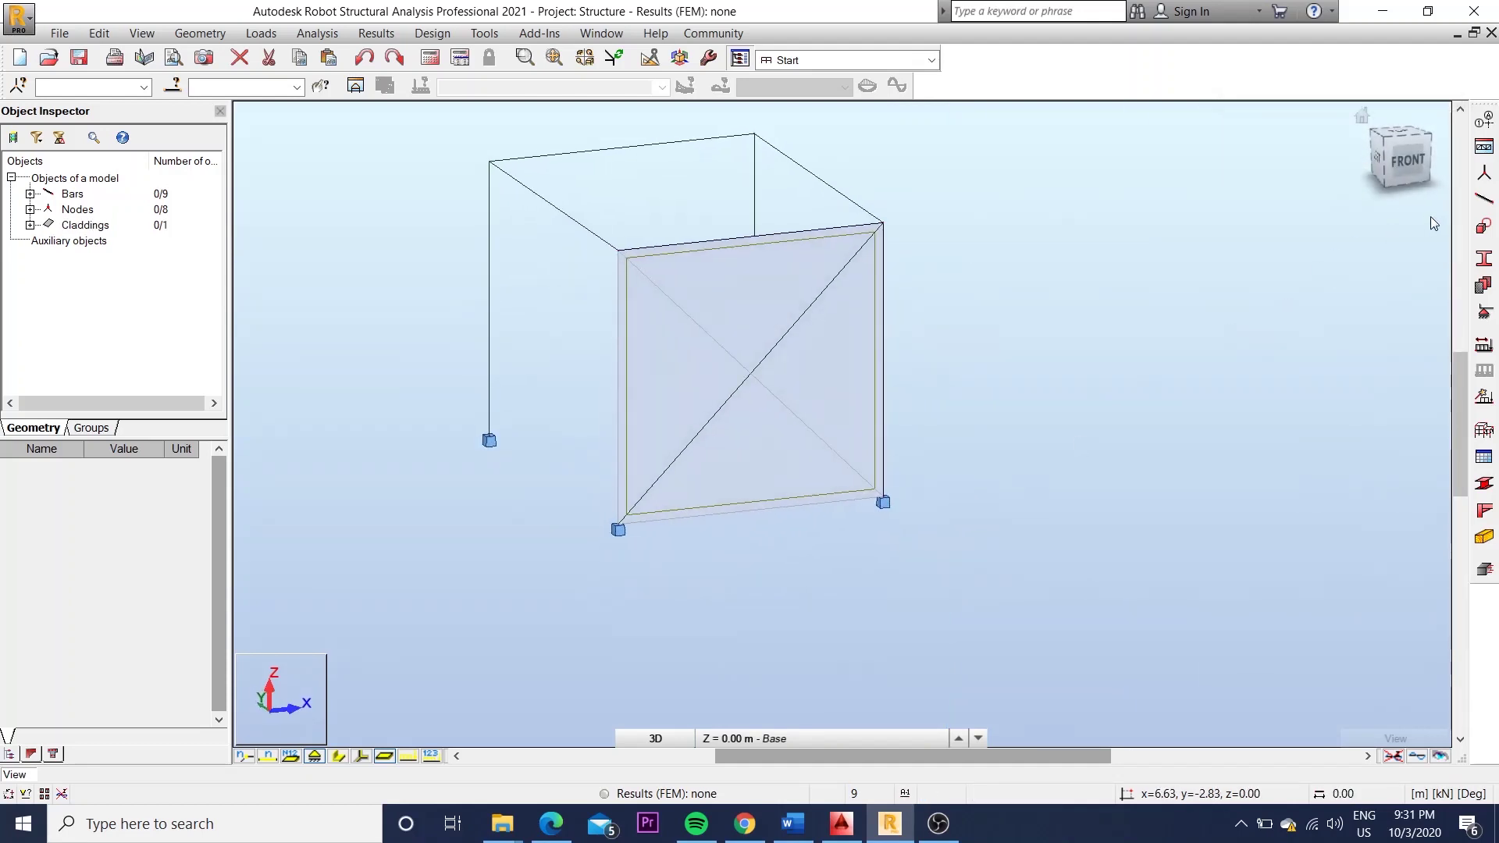
Add a bottom bar to the bottom-right node and display bars with their section shapes
click(1484, 199)
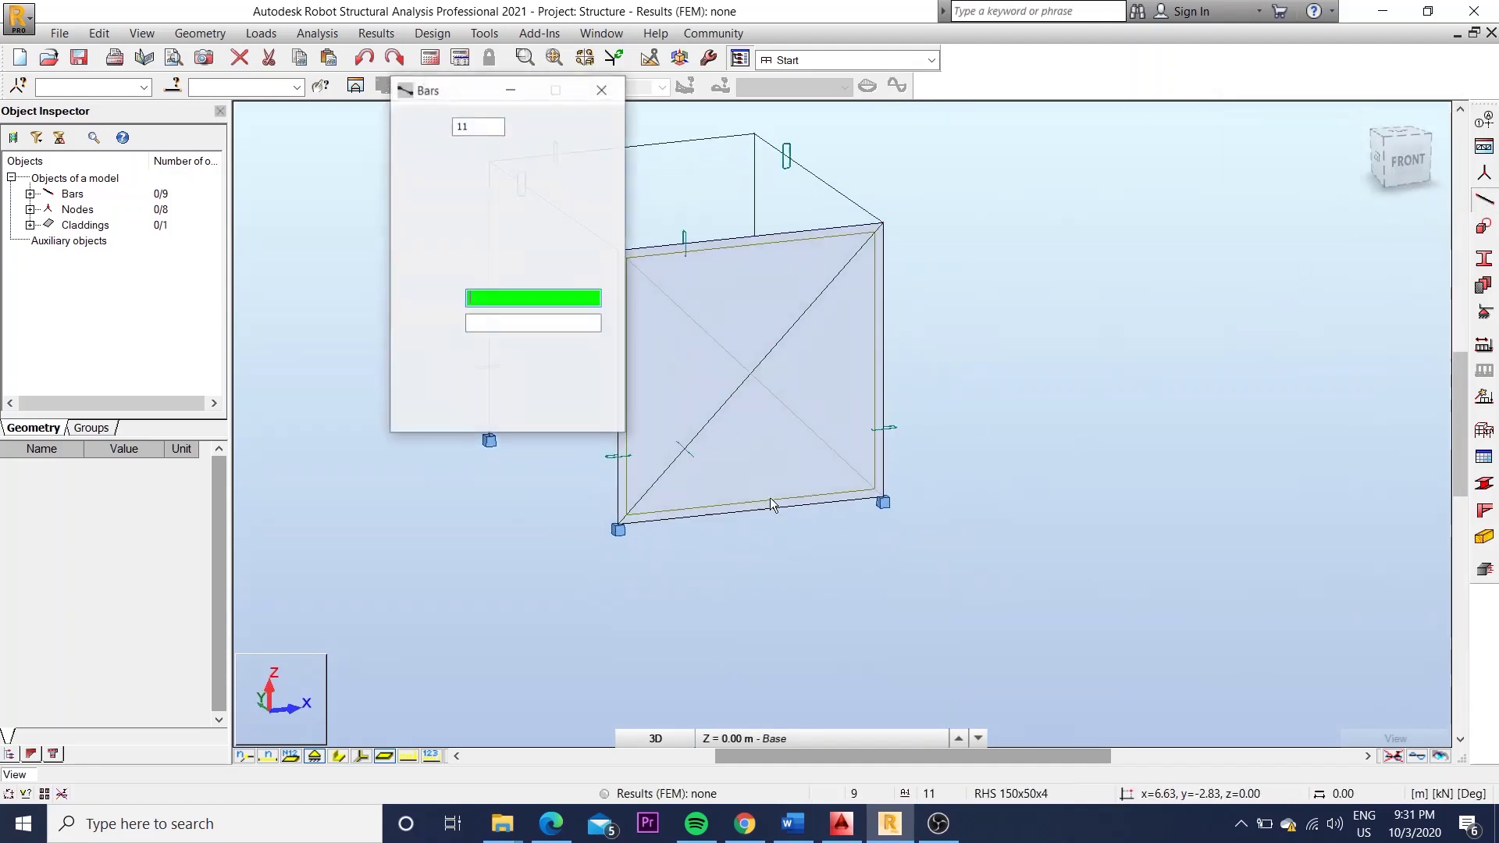
click(883, 502)
key(Escape)
mouse_move(632, 523)
shift+middle_down()
mouse_move(671, 554)
mouse_move(656, 547)
shift+middle_up()
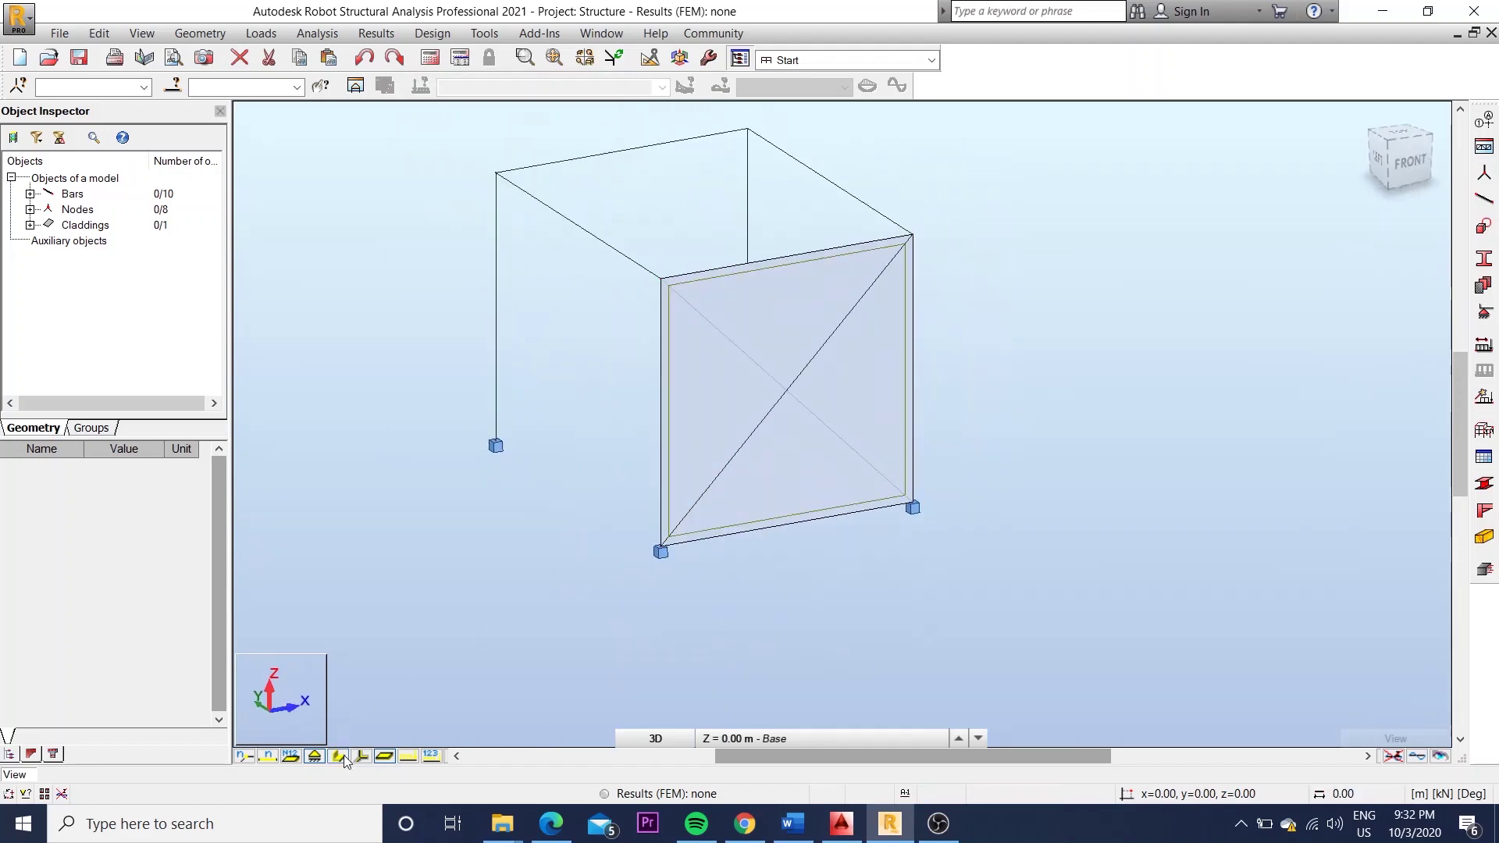
key(ctrl+alt+q)
shift+middle_drag(552, 635, 562, 531)
click(864, 458)
click(1483, 344)
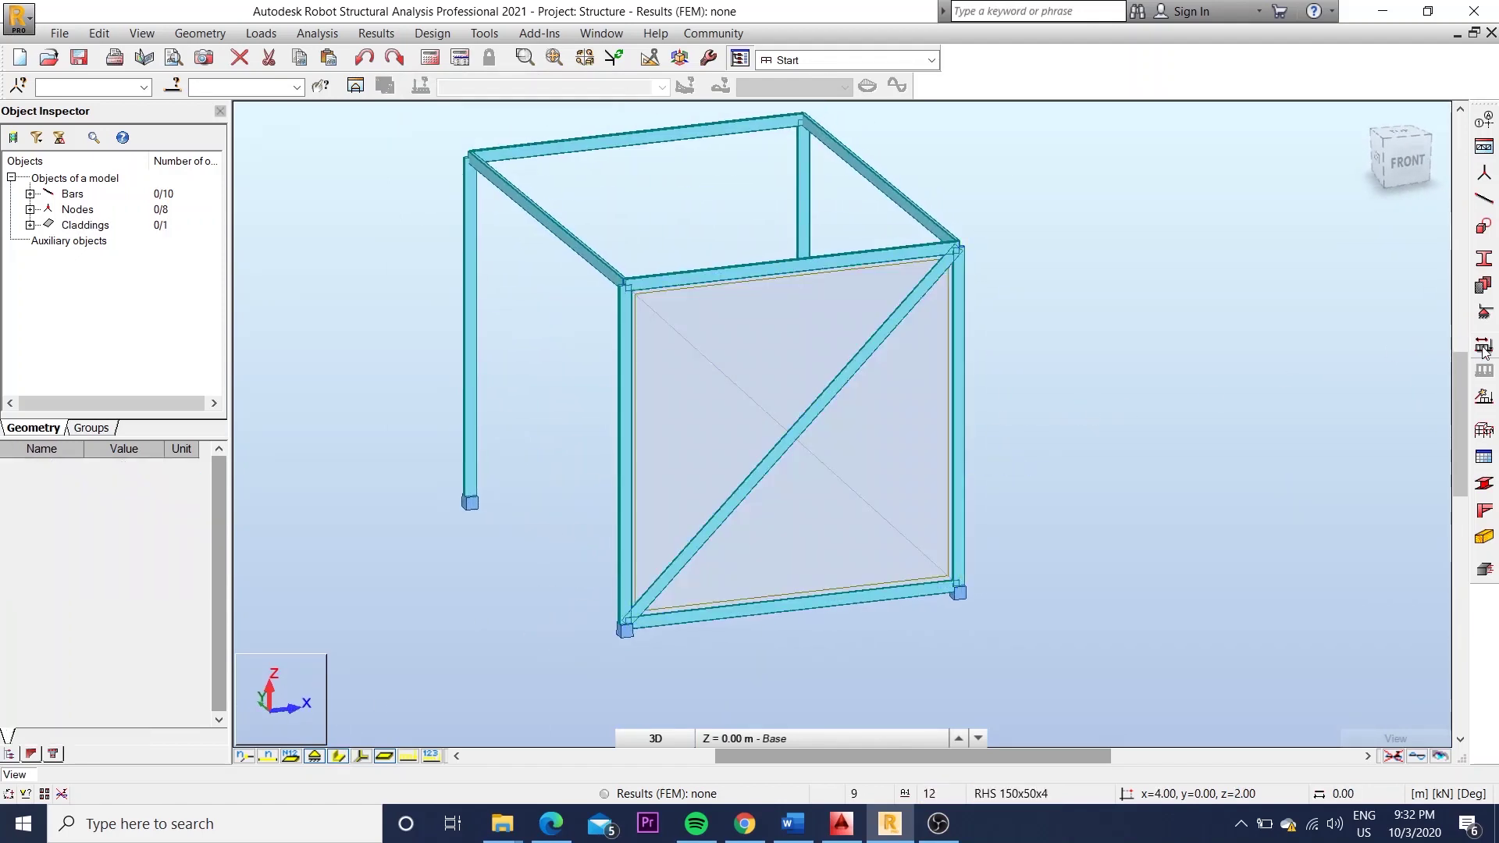
Add dead load case DL1 with a 1.00 kPa uniform planar Y load on cladding 10
click(784, 517)
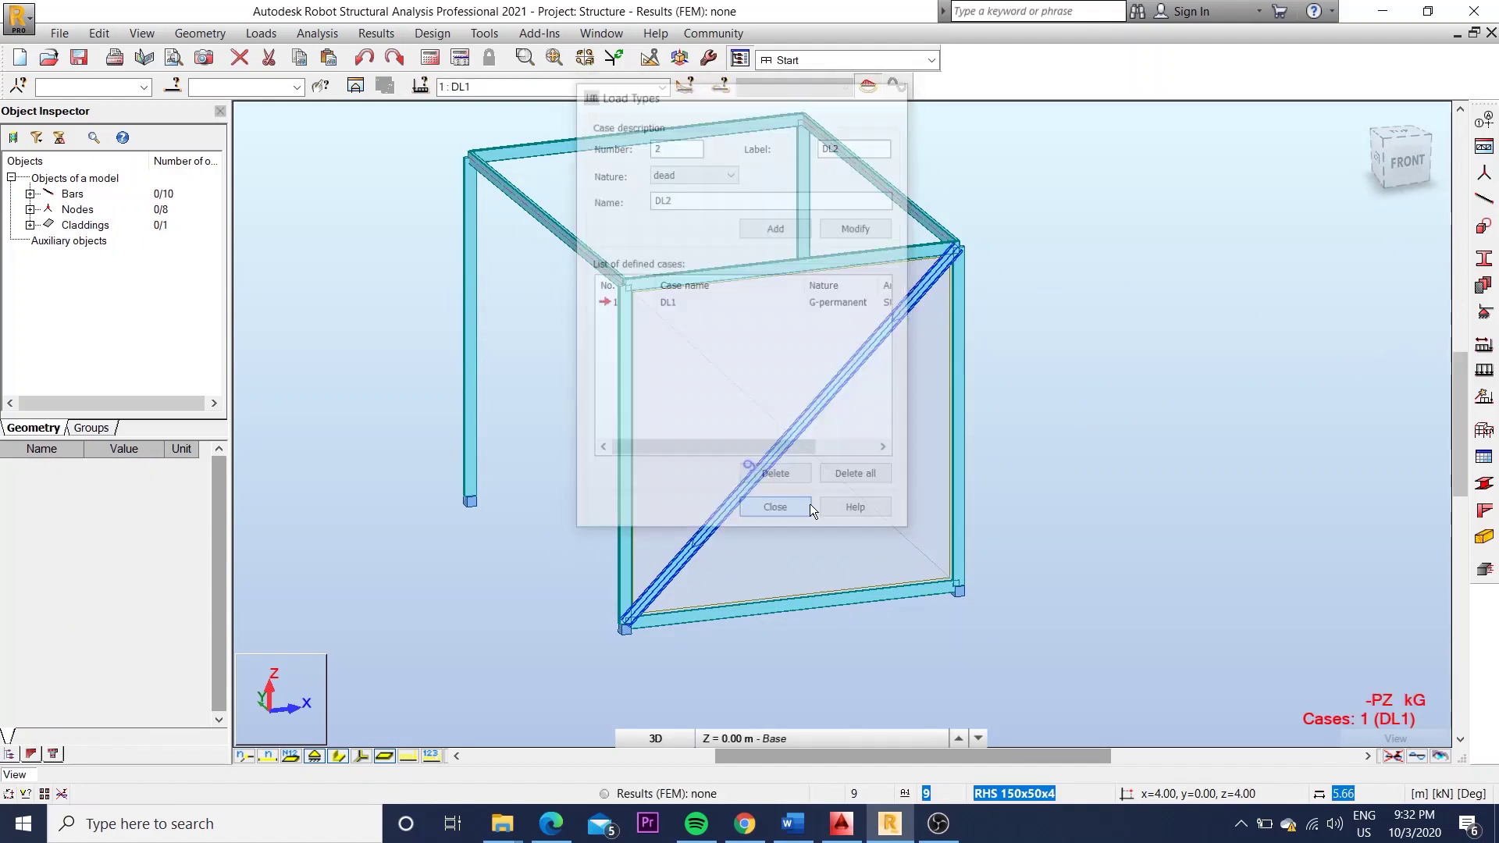
click(1484, 370)
click(1412, 204)
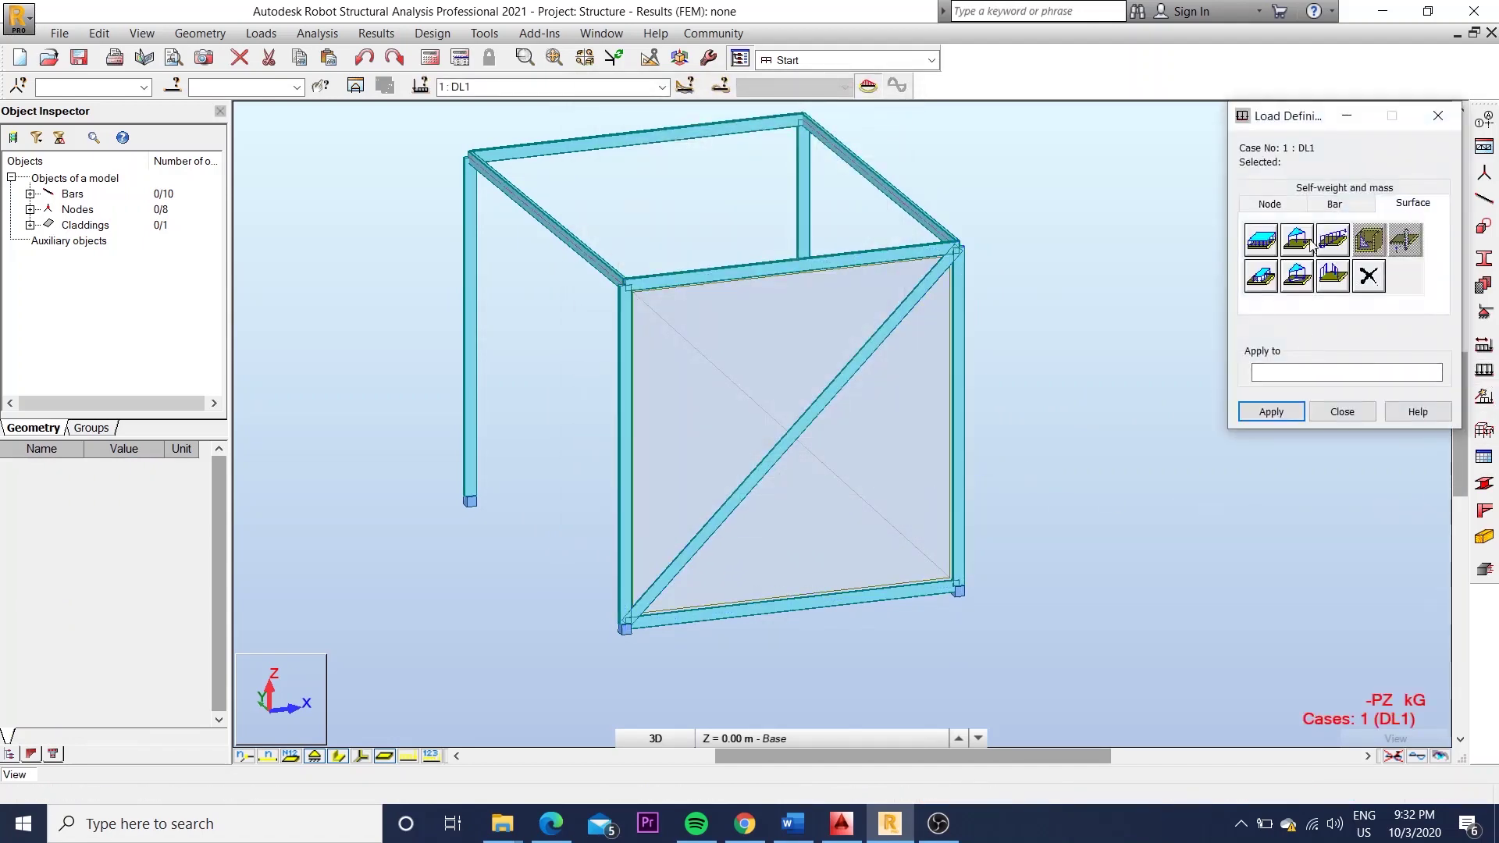
click(1261, 239)
click(1285, 464)
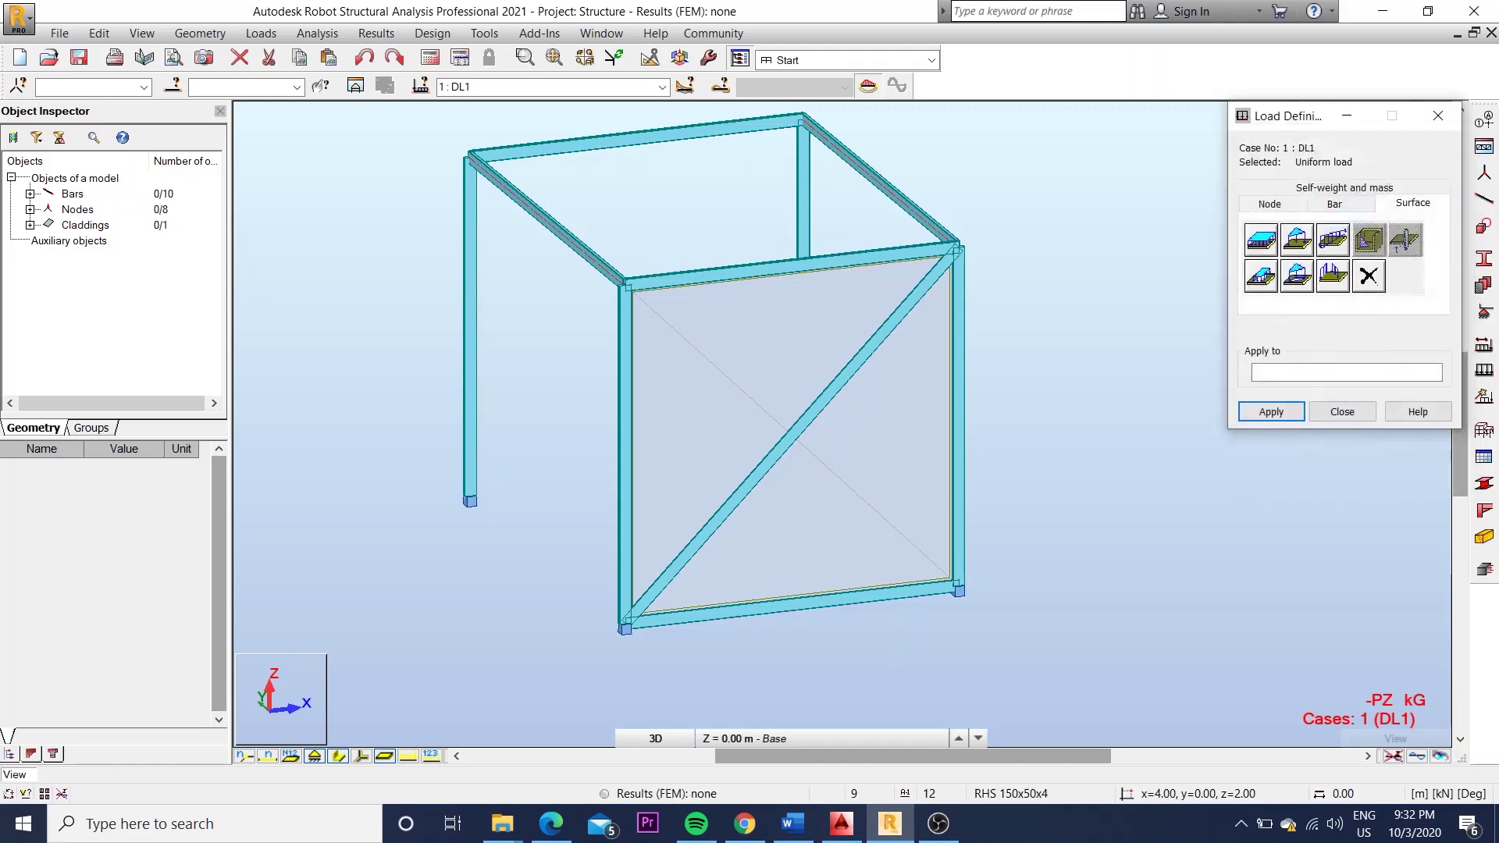
click(1260, 240)
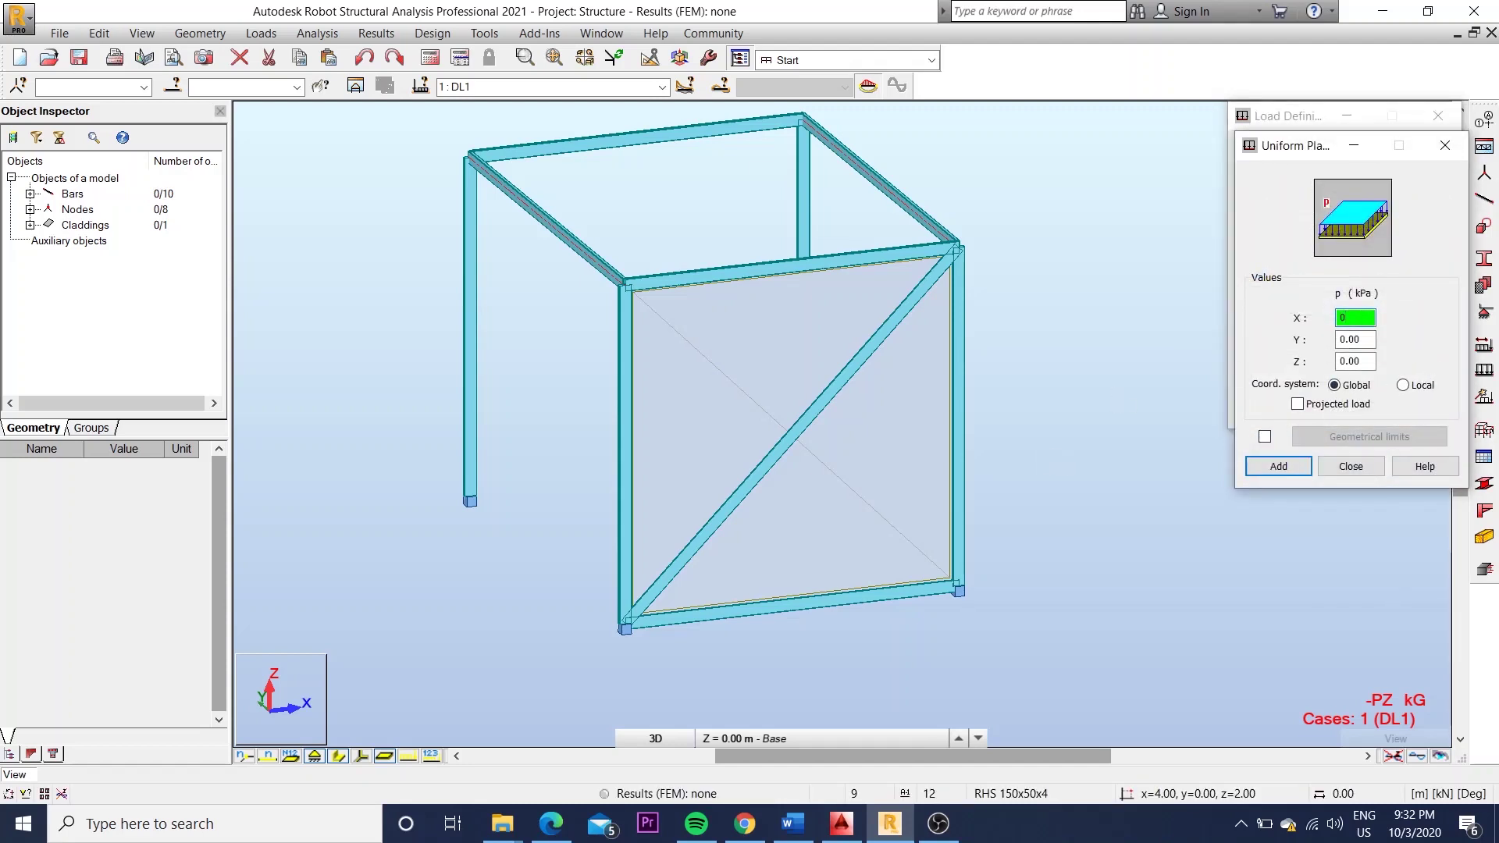
key(Tab)
click(1279, 467)
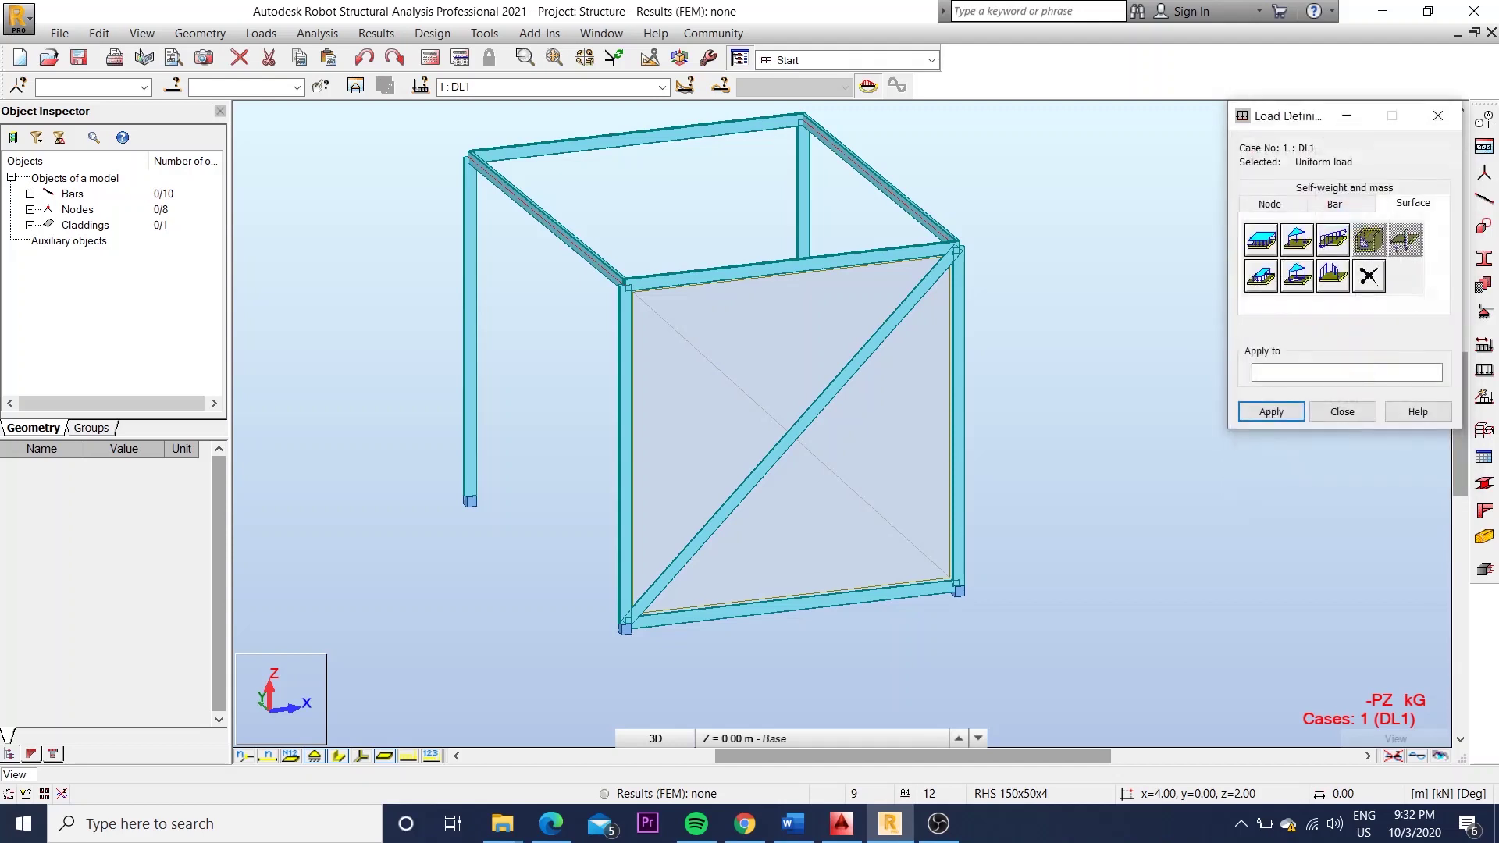
text(10)
click(1273, 412)
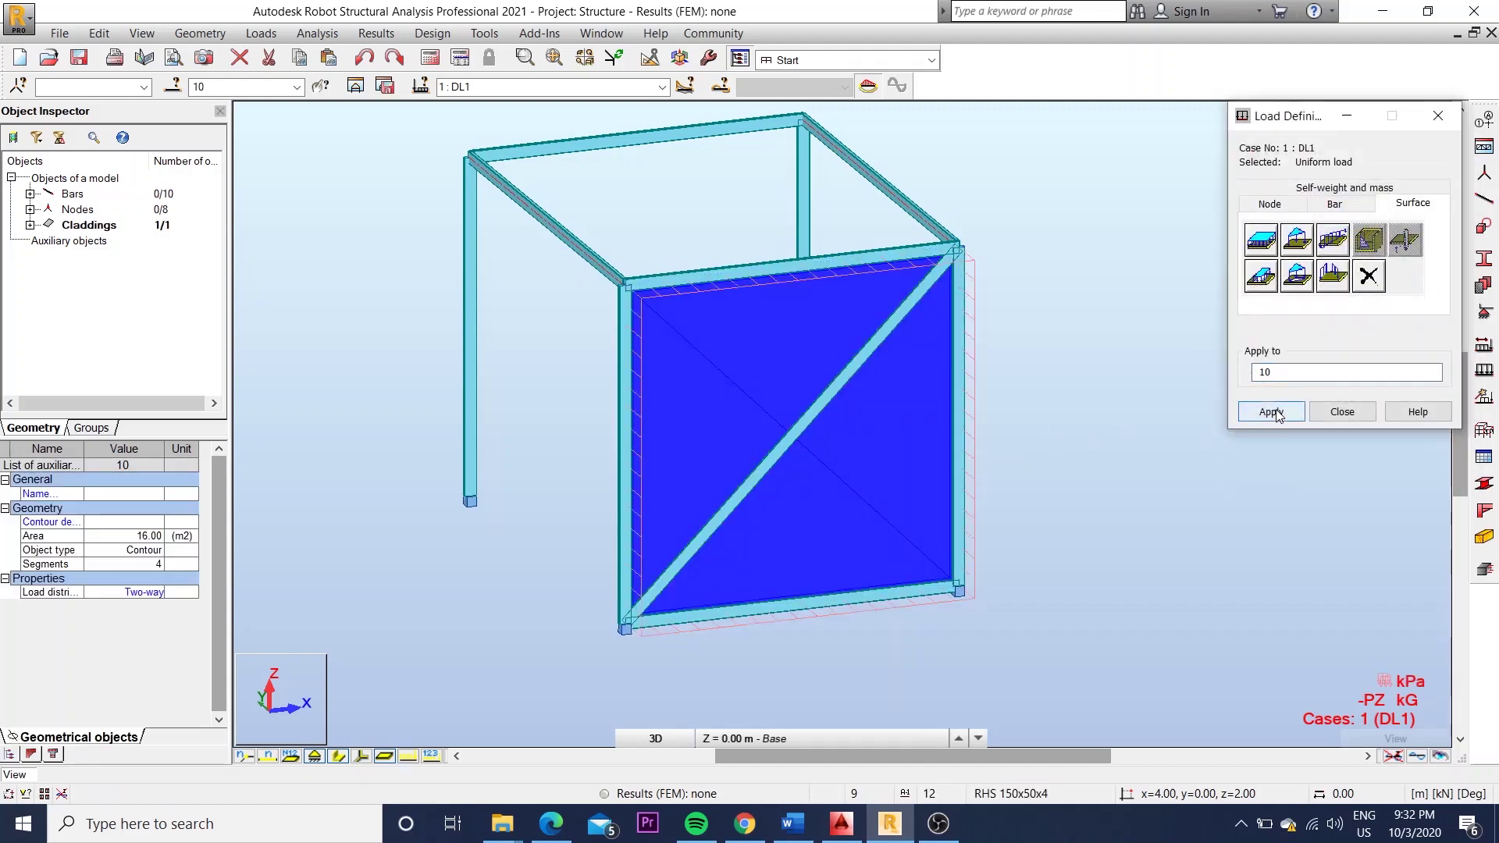
click(1340, 413)
Run the structural calculations and bring up the view's context menu
mouse_move(716, 631)
shift+middle_down()
mouse_move(893, 664)
mouse_move(996, 550)
mouse_move(984, 595)
mouse_move(818, 558)
mouse_move(615, 489)
mouse_move(512, 425)
mouse_move(947, 431)
mouse_move(470, 220)
shift+middle_up()
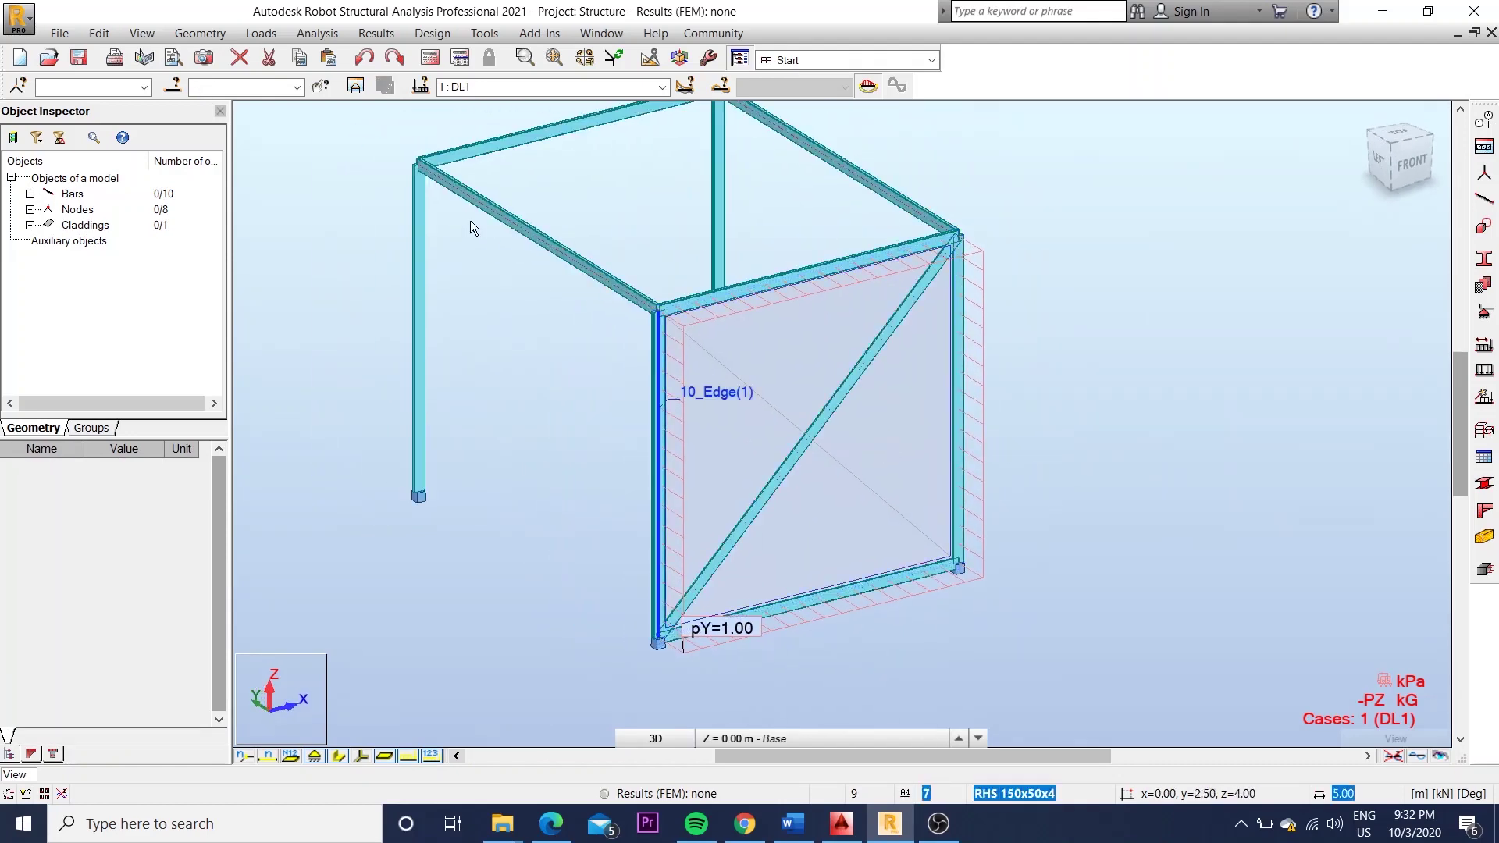
click(385, 85)
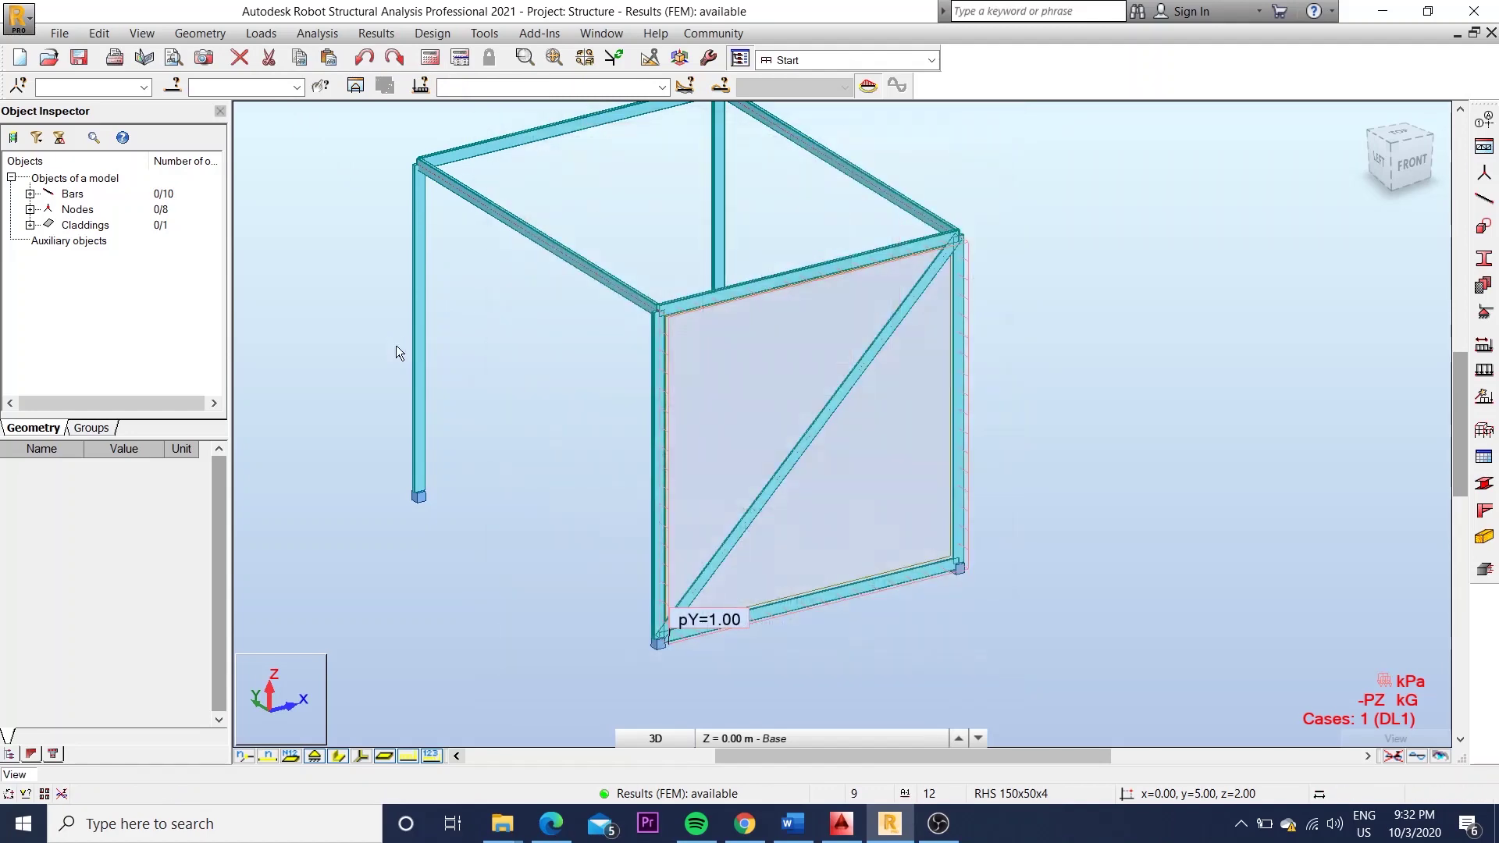
middle_drag(396, 345, 443, 359)
right_click(553, 461)
right_click(554, 415)
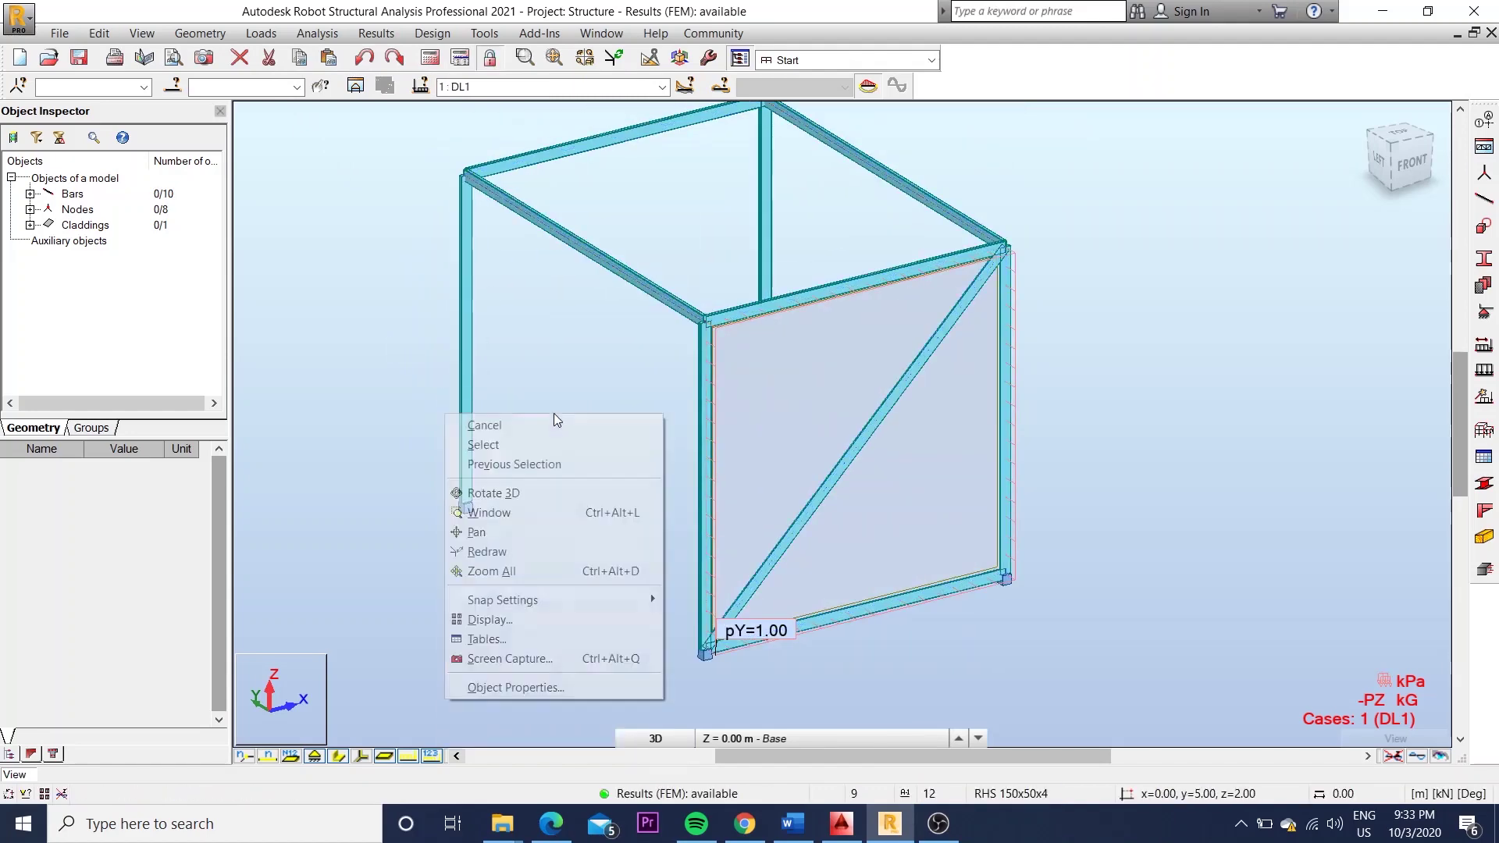
Turn on the display of load distribution direction for panels
click(529, 617)
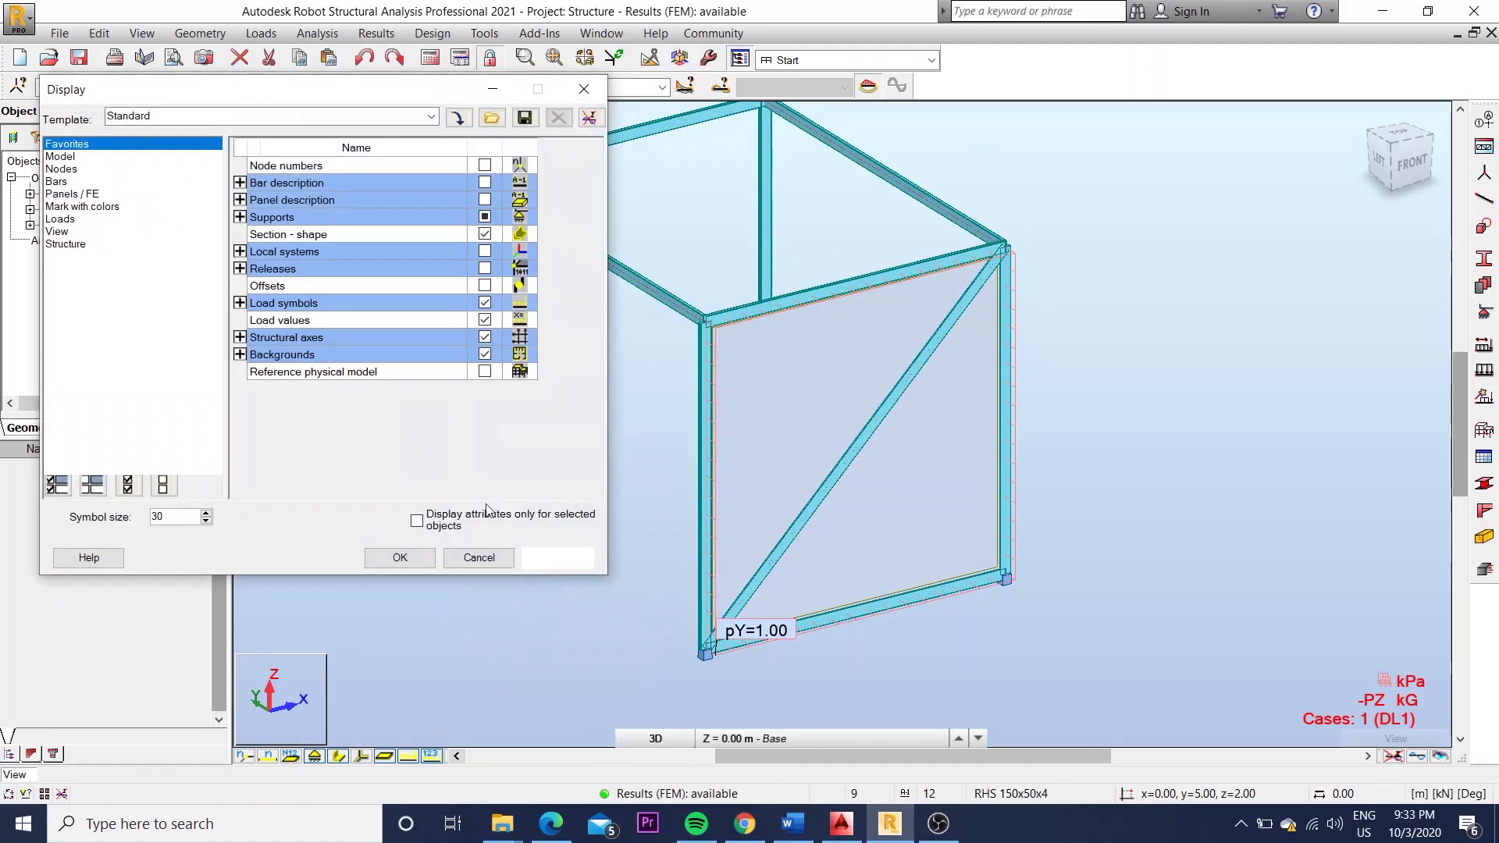
click(61, 219)
click(81, 194)
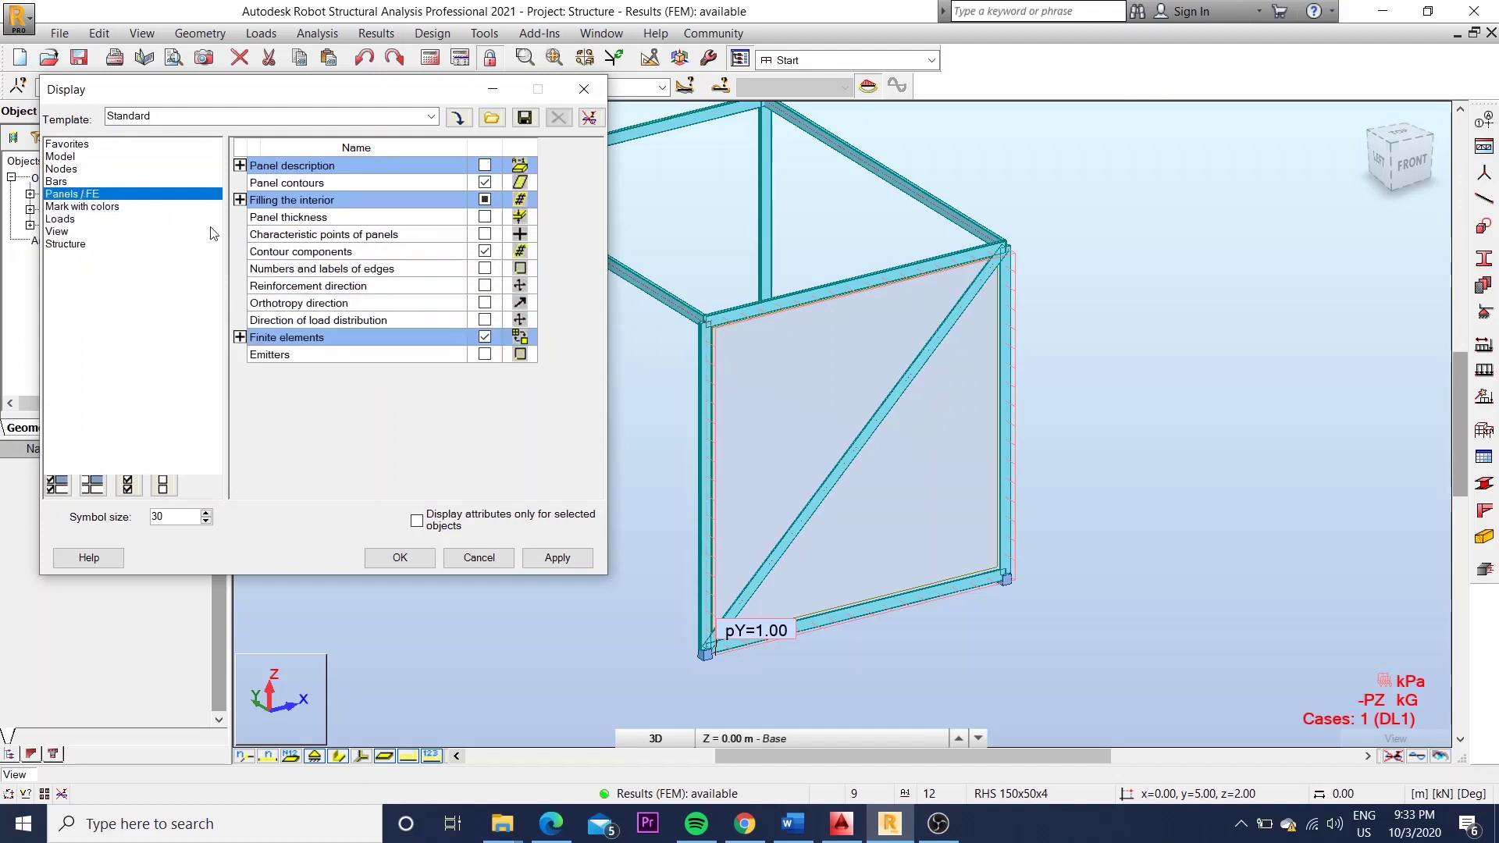
click(484, 336)
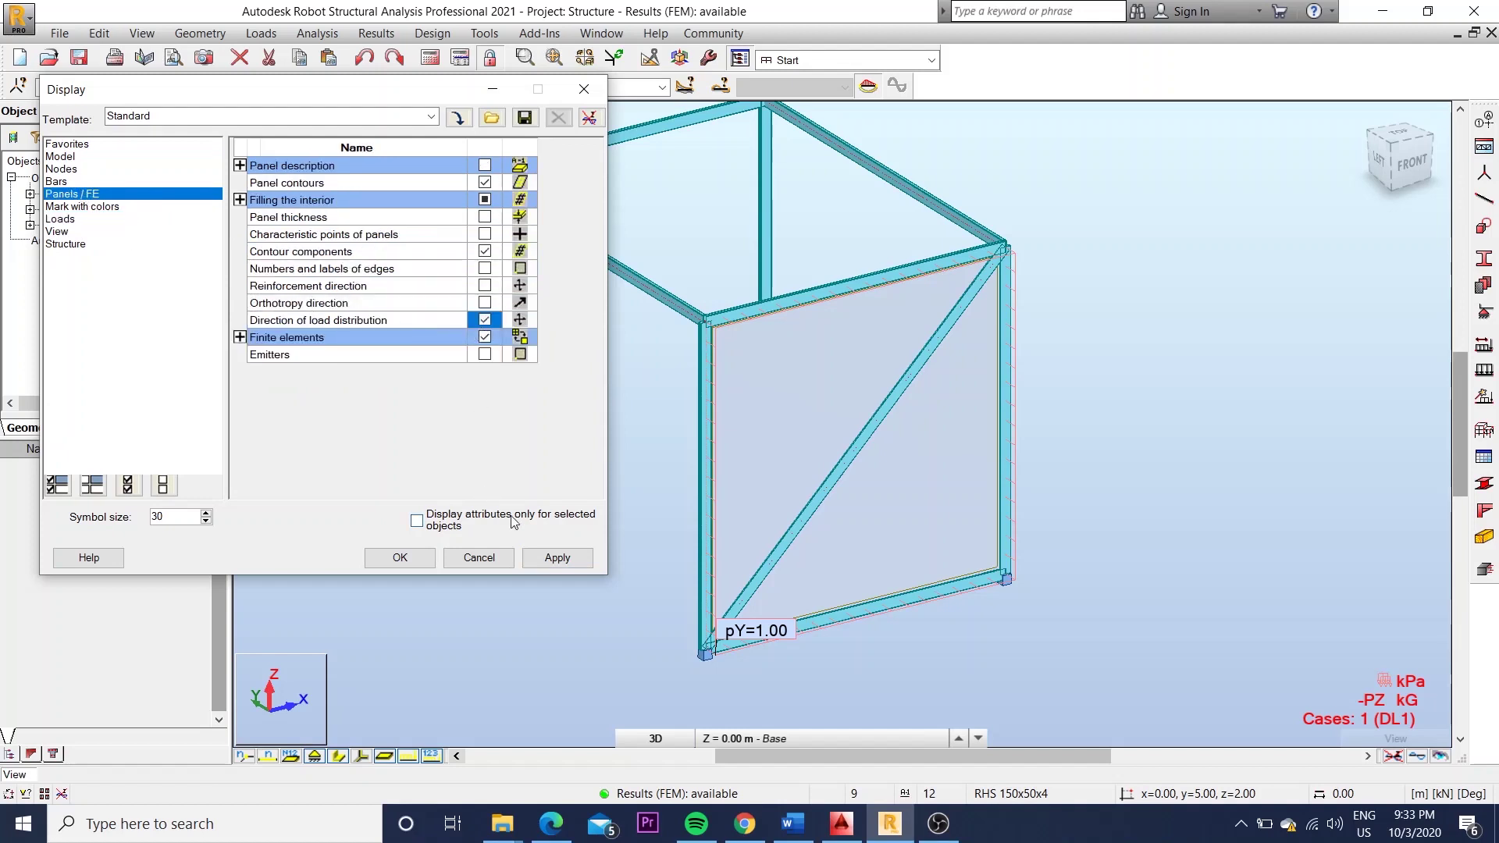
click(400, 557)
Set cladding 10's load distribution to One-way Y and confirm the model change
click(875, 518)
click(125, 592)
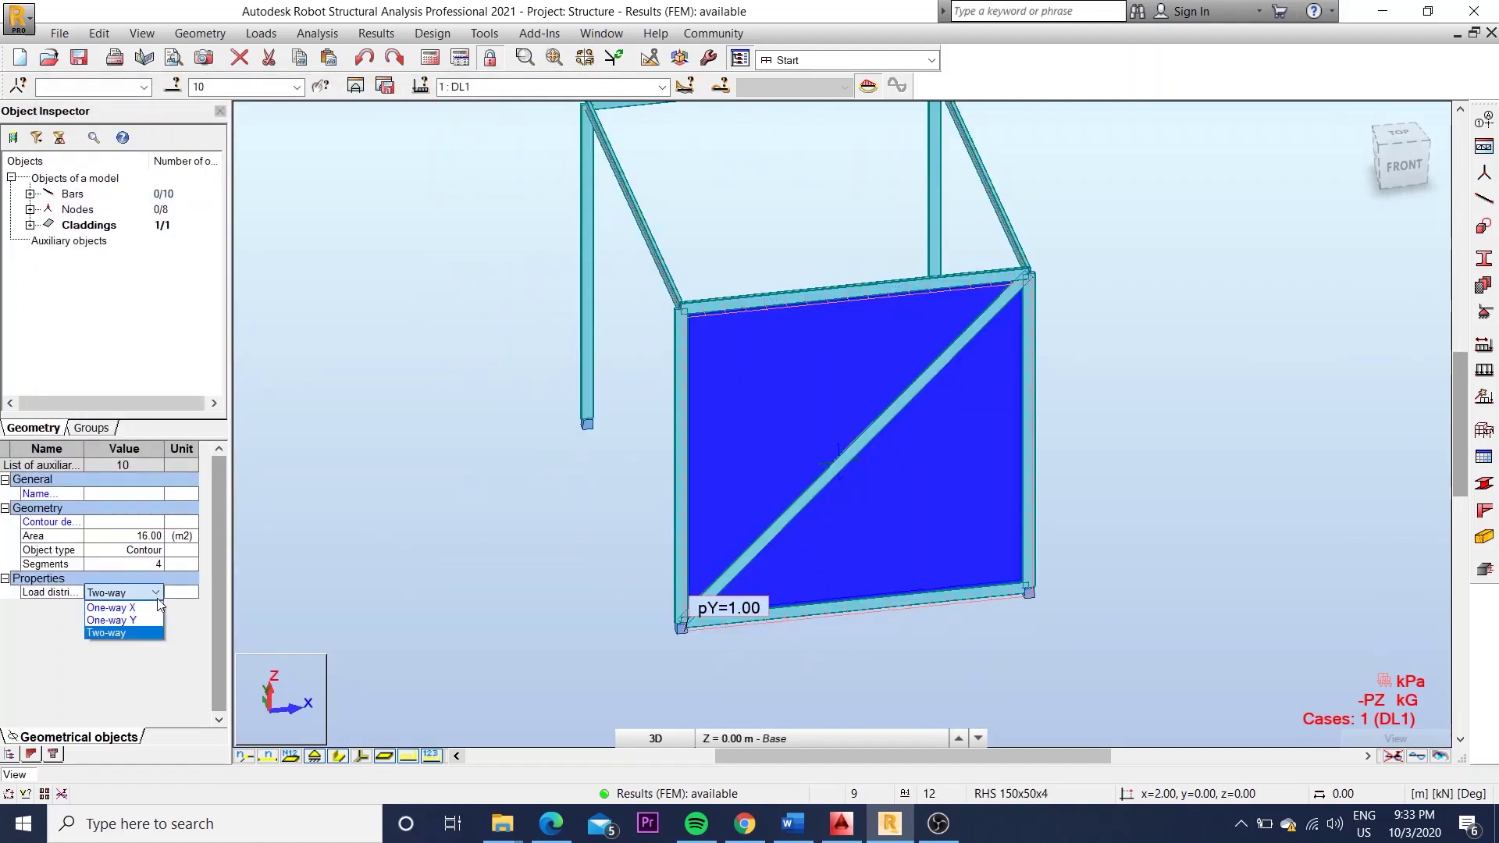
click(139, 621)
click(820, 461)
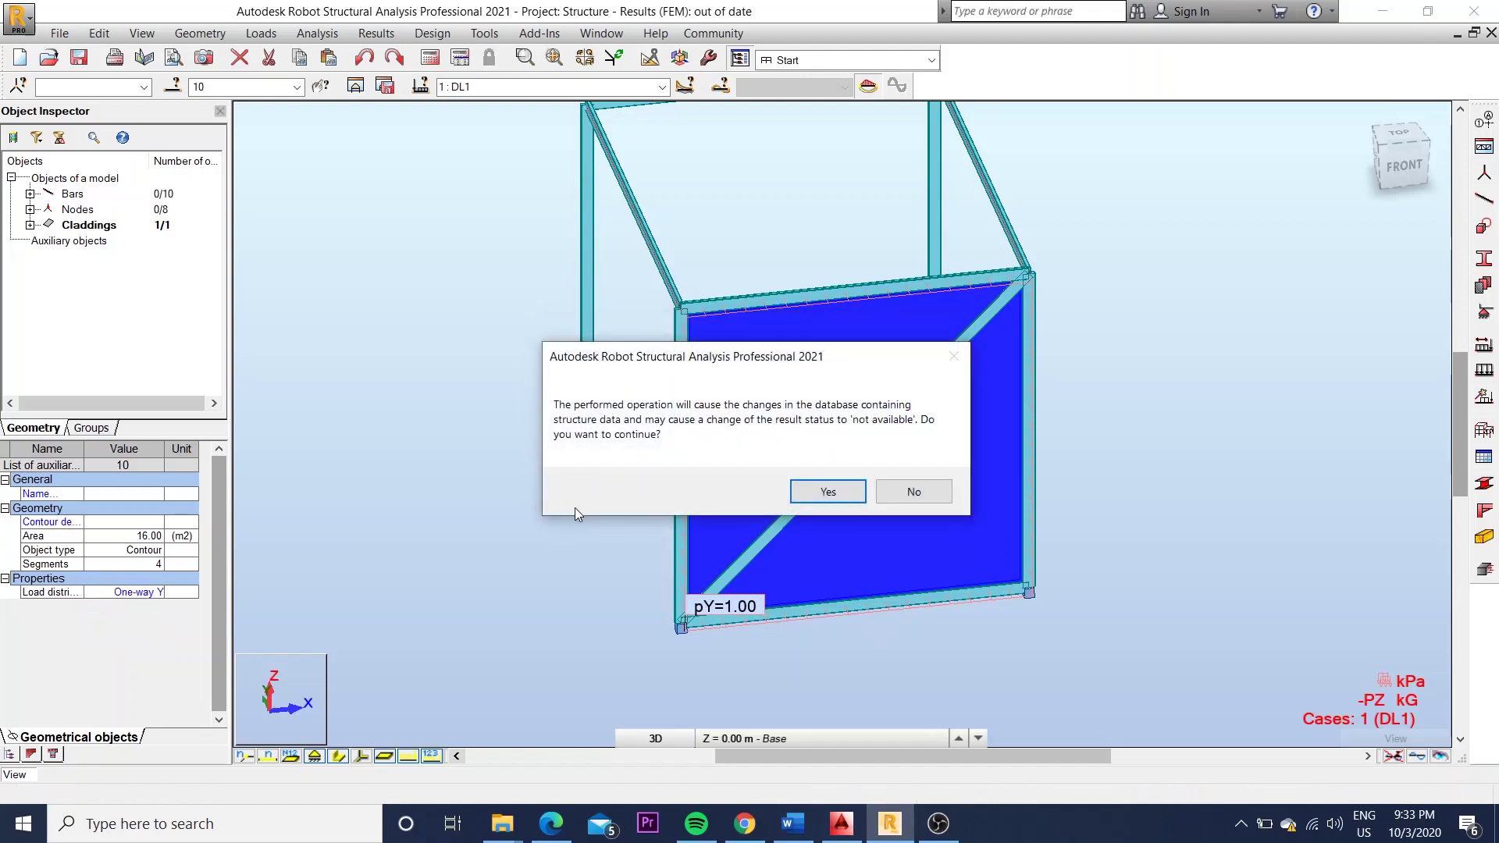
key(Return)
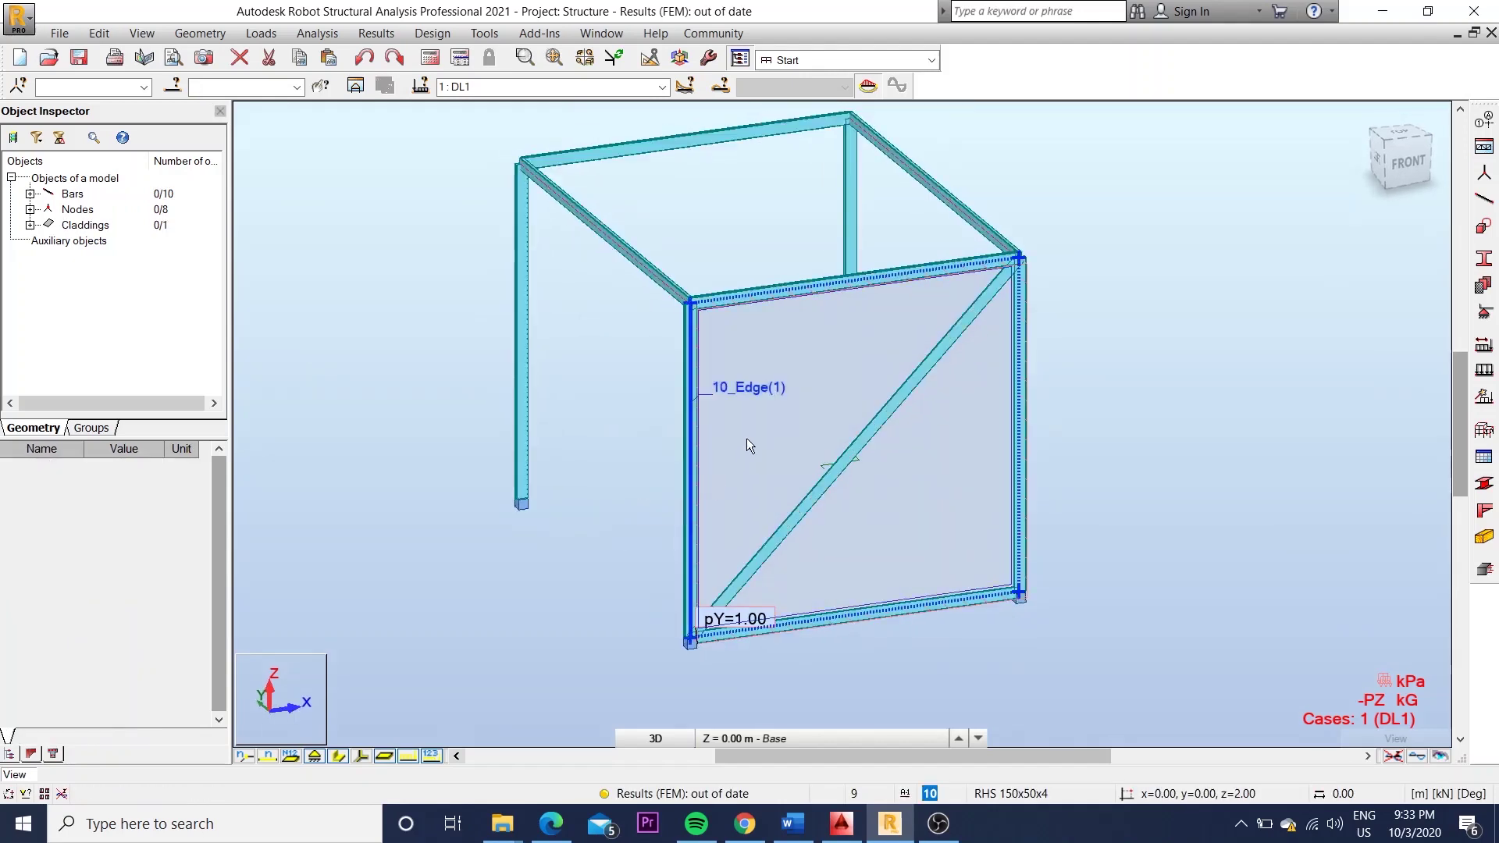
click(160, 593)
click(547, 525)
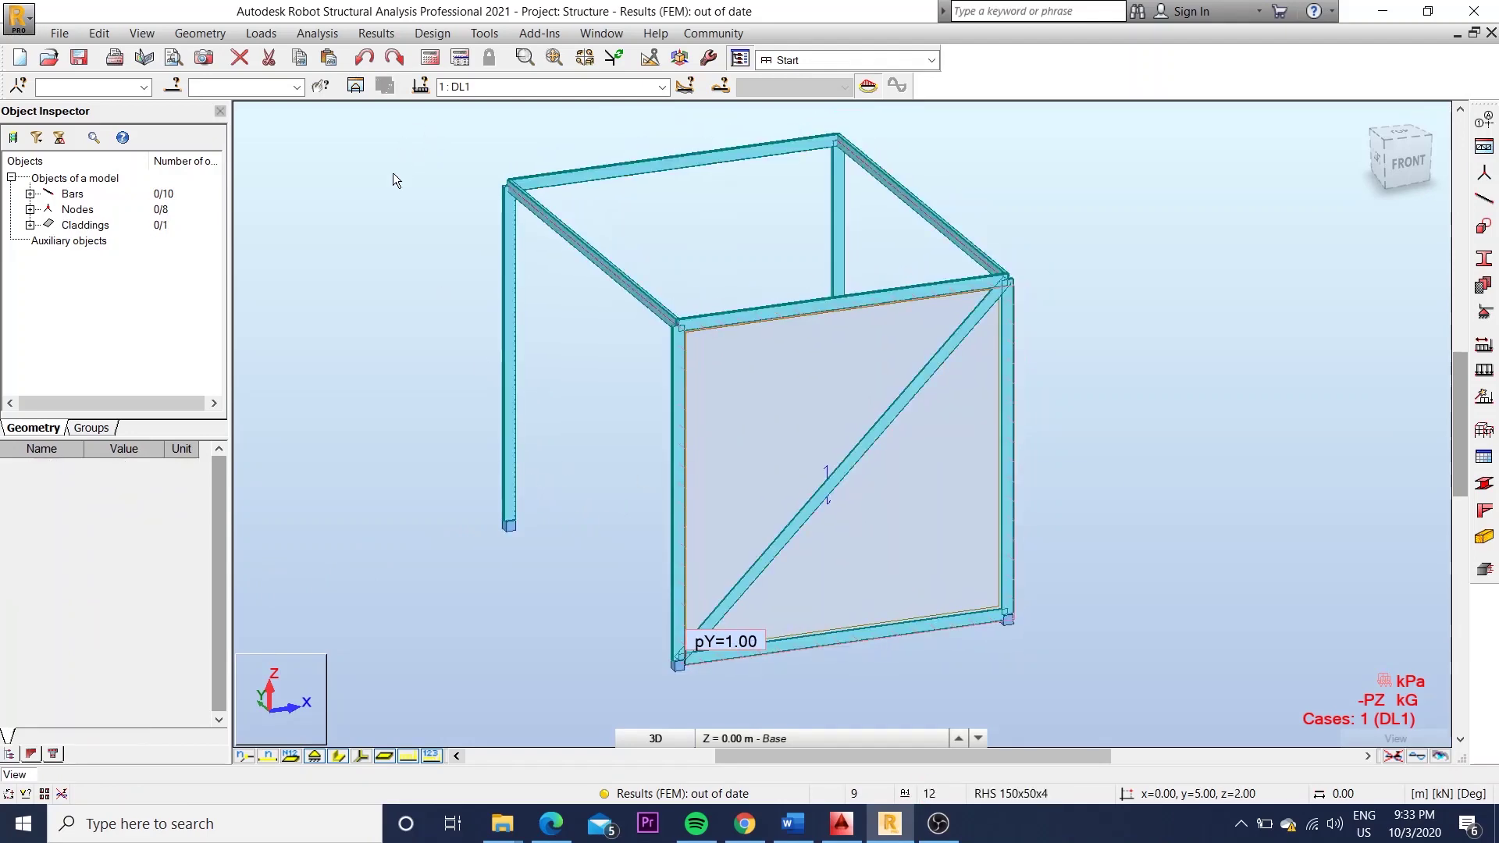
In the display settings, show automatically generated forces on bars and generate the calculation model
right_click(270, 234)
click(349, 446)
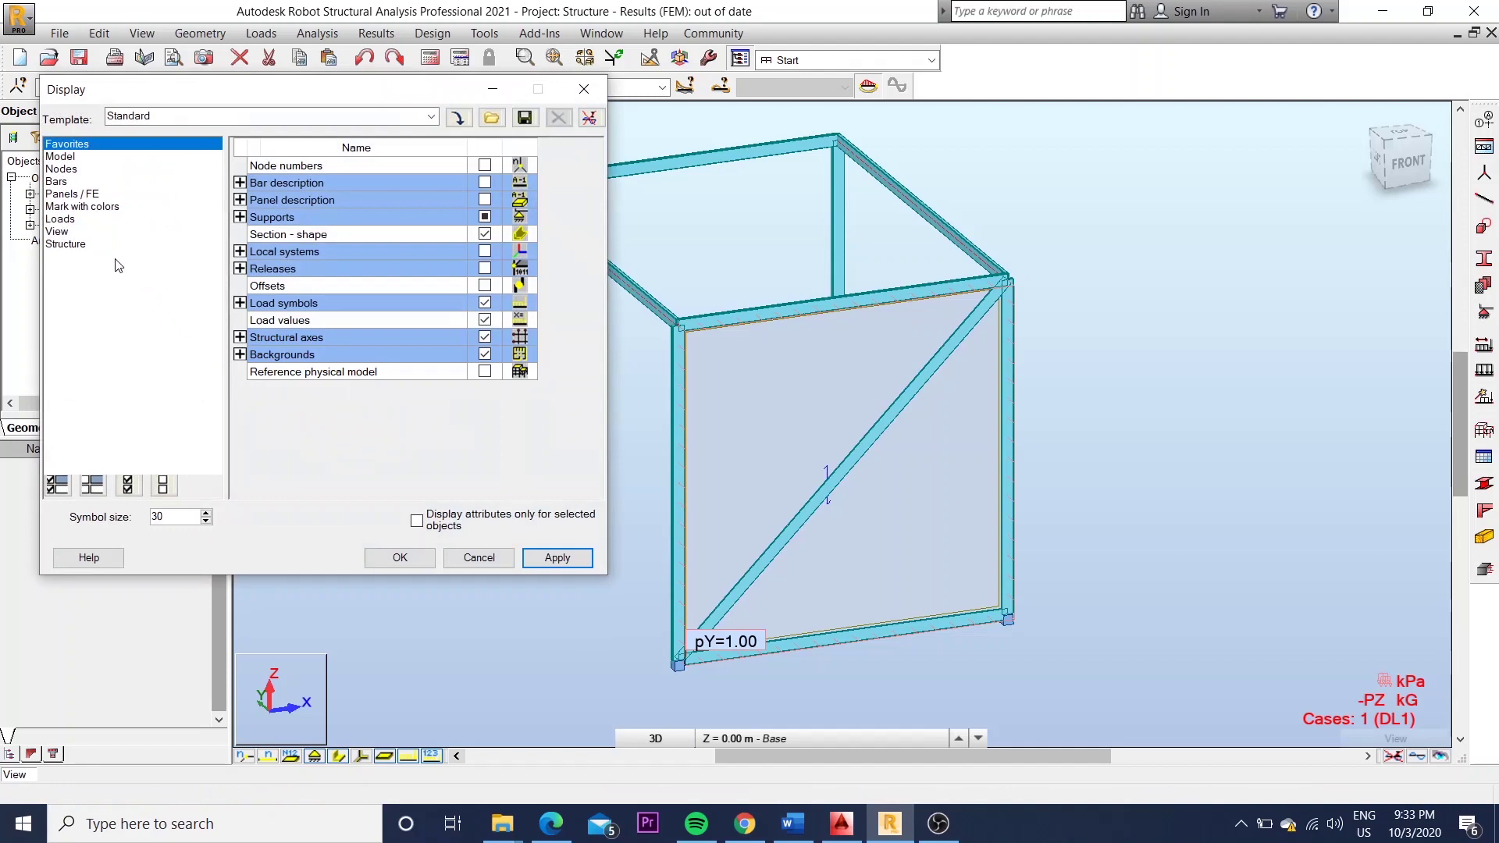
click(61, 219)
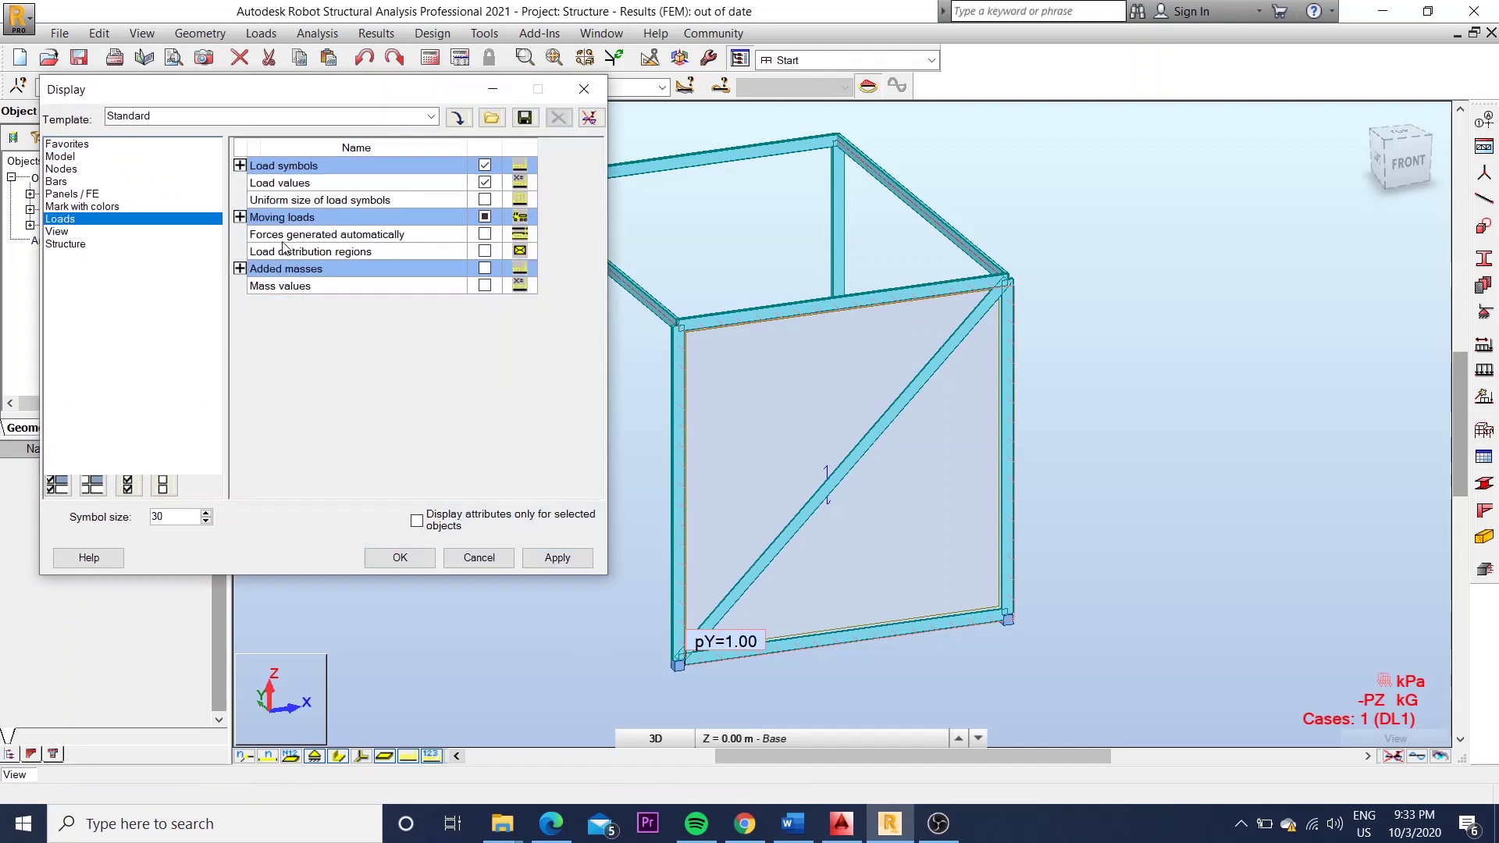
click(485, 235)
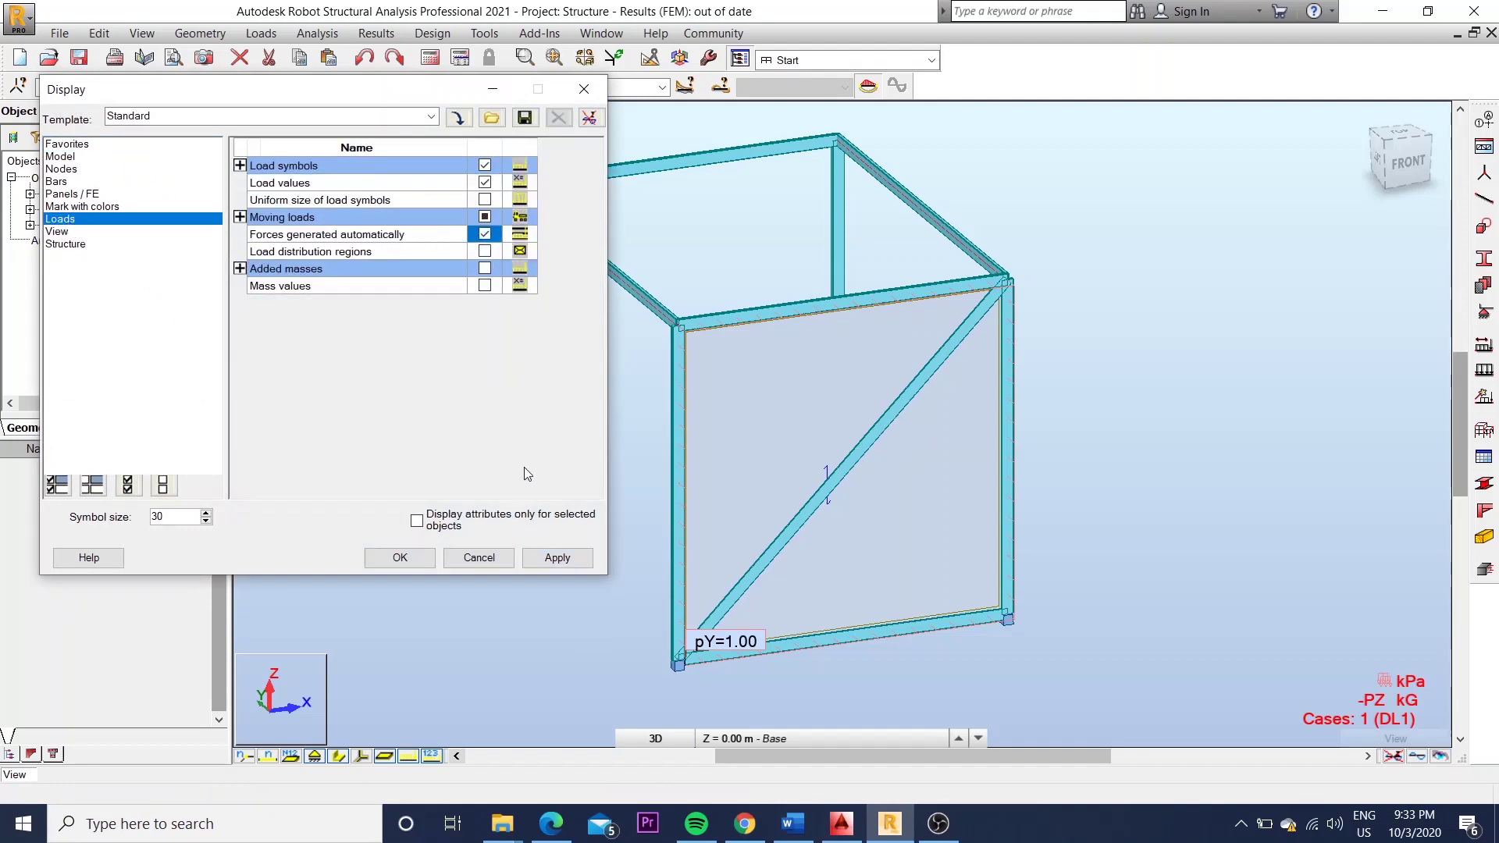
click(550, 556)
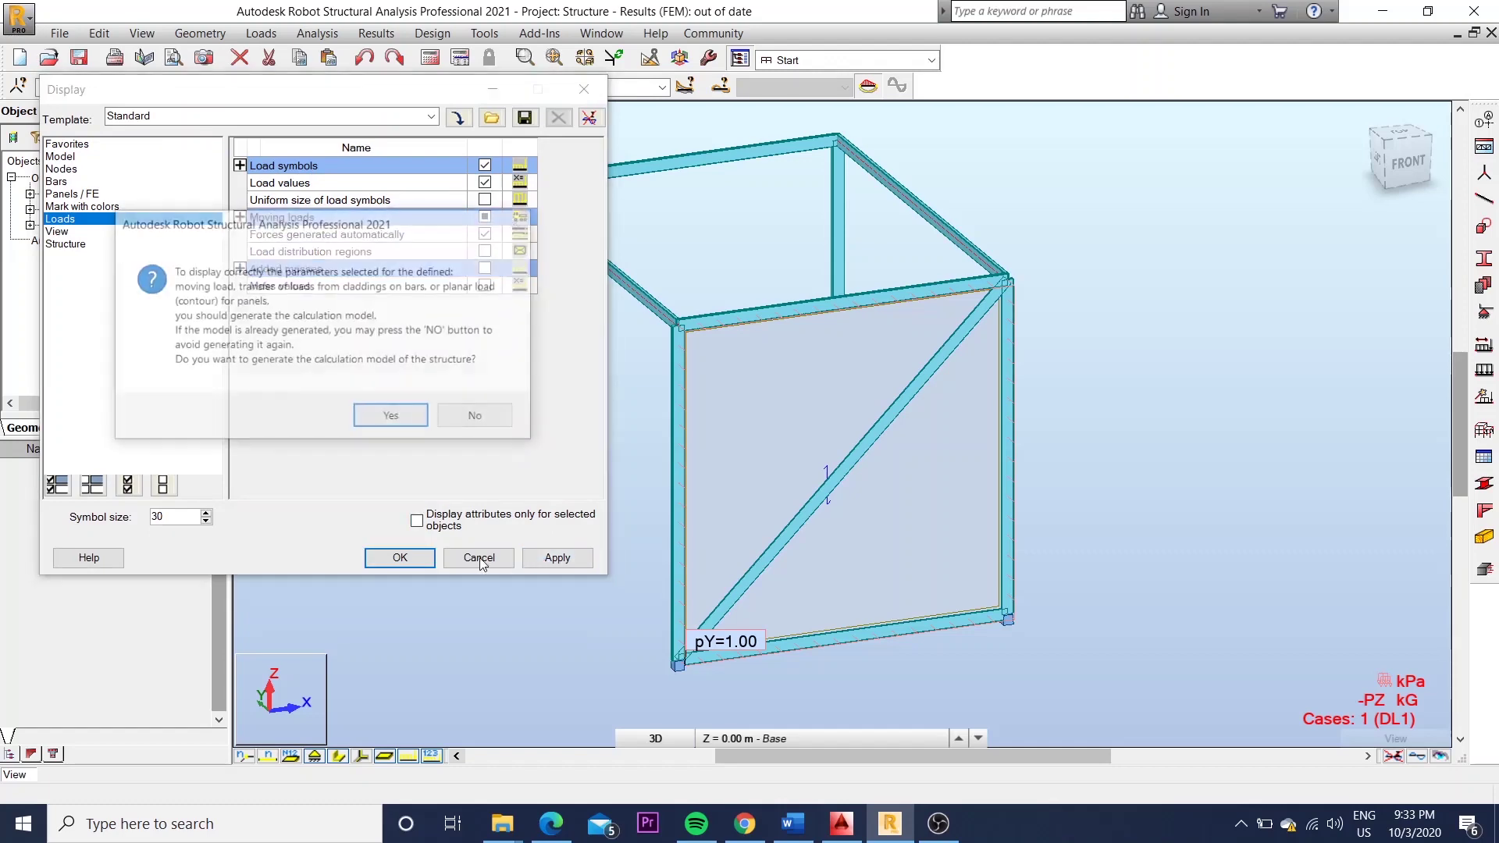
click(393, 418)
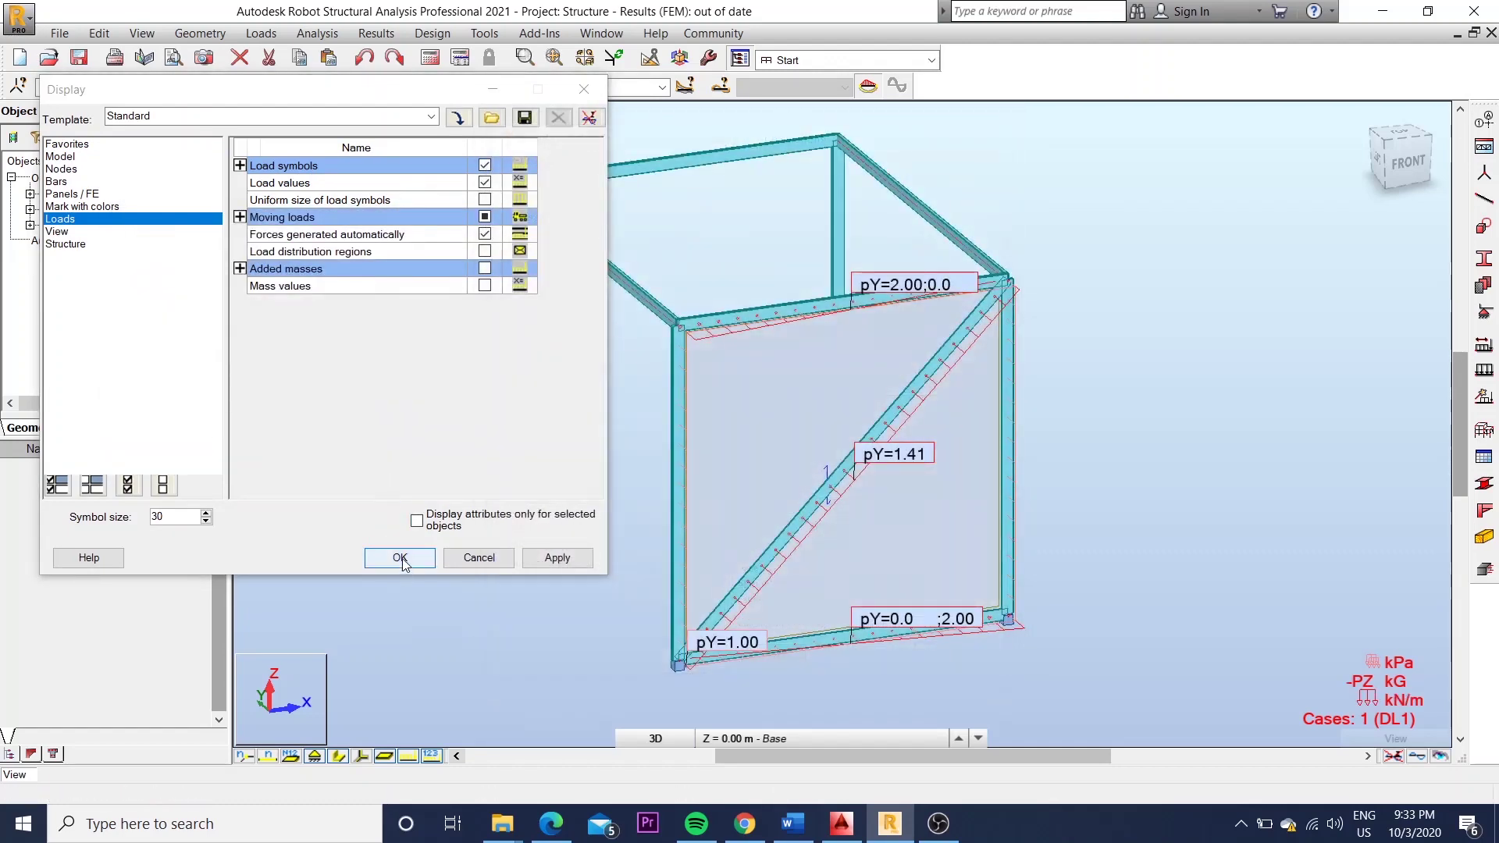
click(401, 559)
Hide the cladding surface load, leaving the 1.41 diagonal load and triangular 2.00 kN/m beam loads
middle_drag(532, 532, 594, 546)
scroll(823, 656, up, 2)
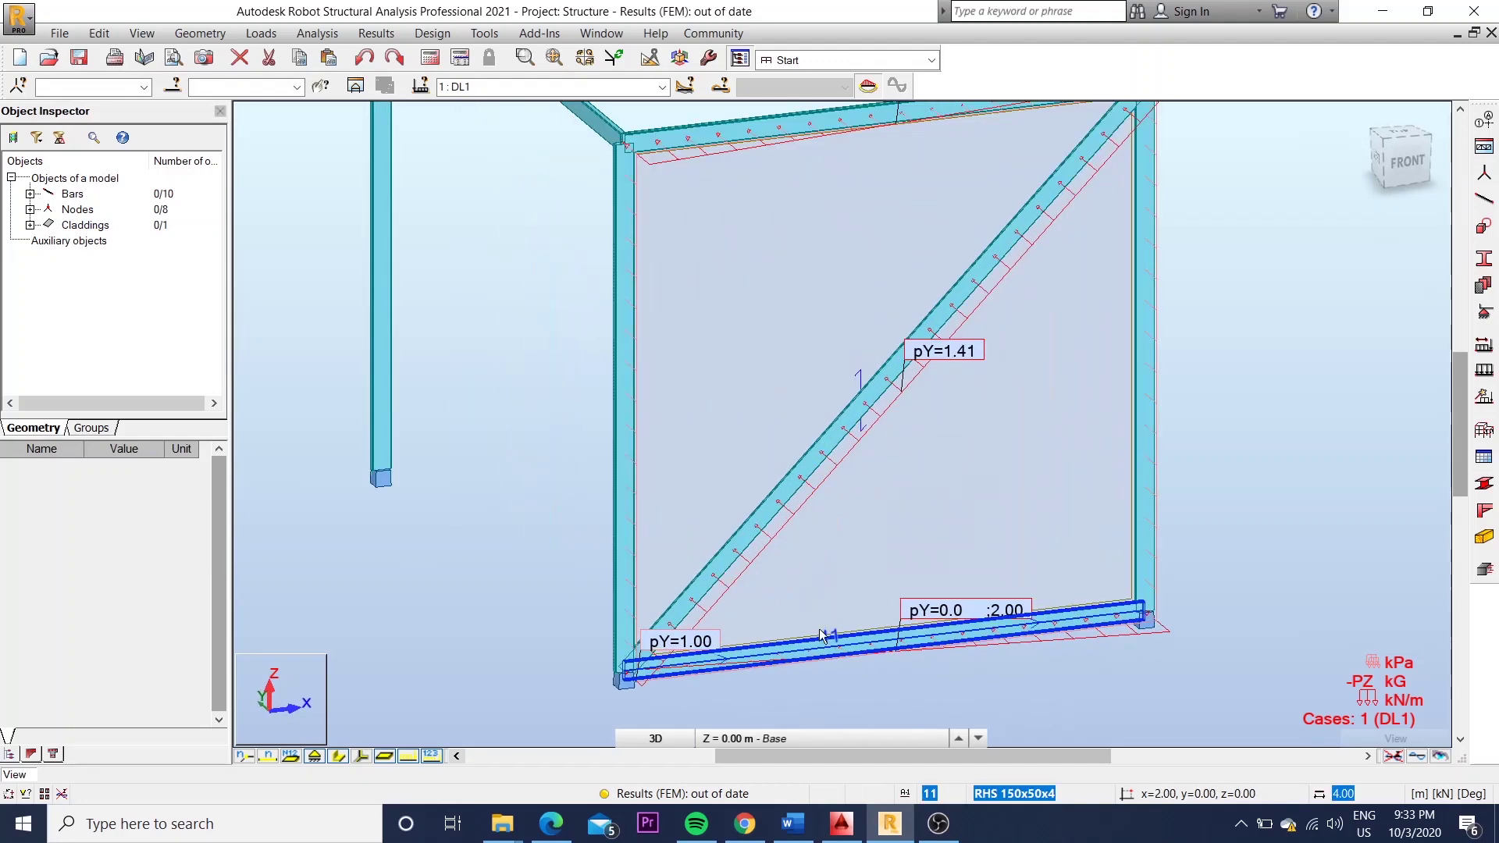
scroll(611, 565, down, 2)
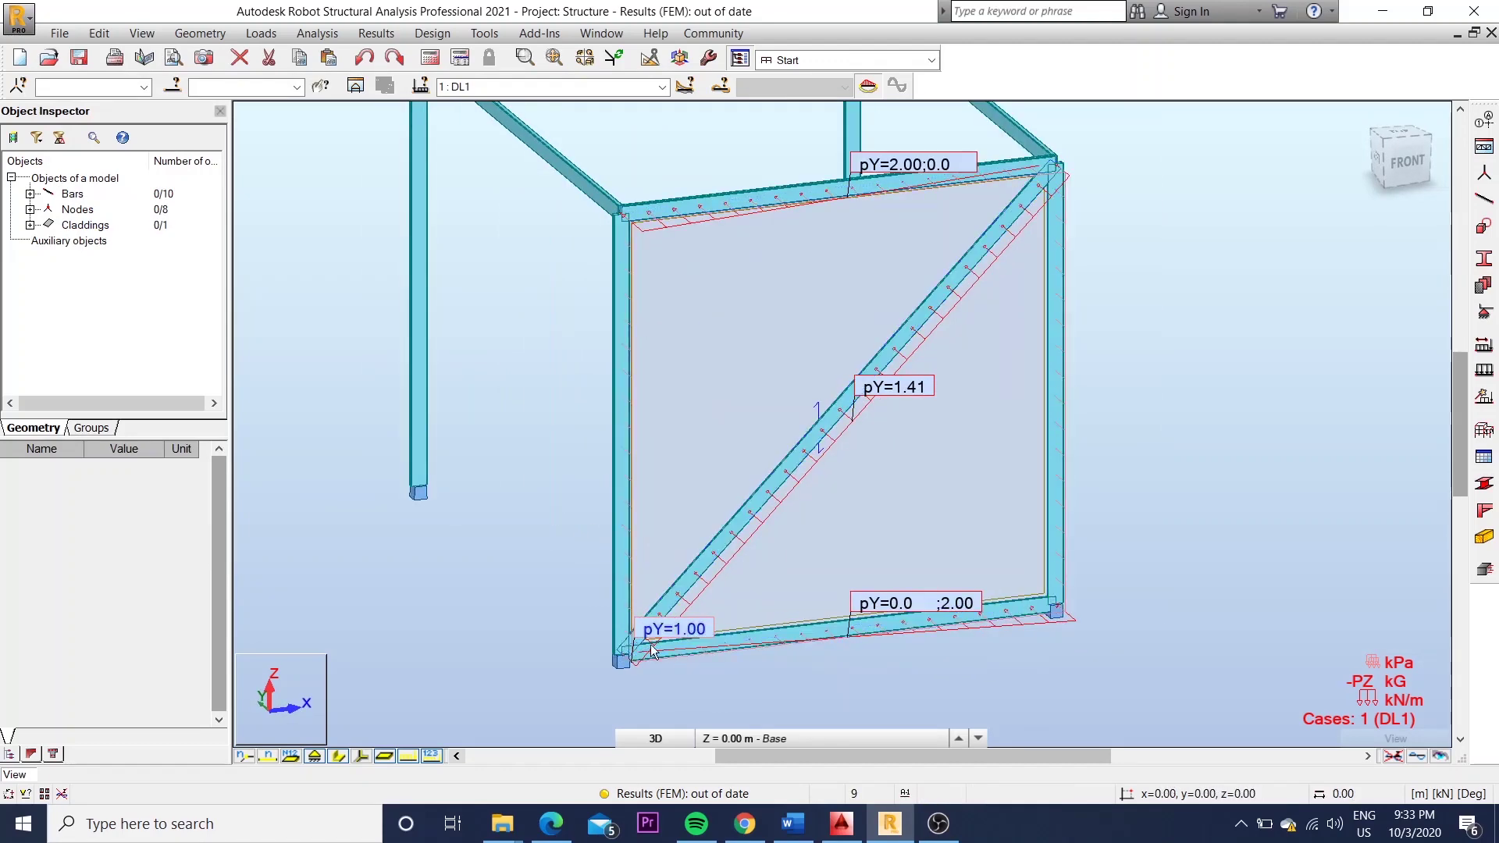
click(407, 756)
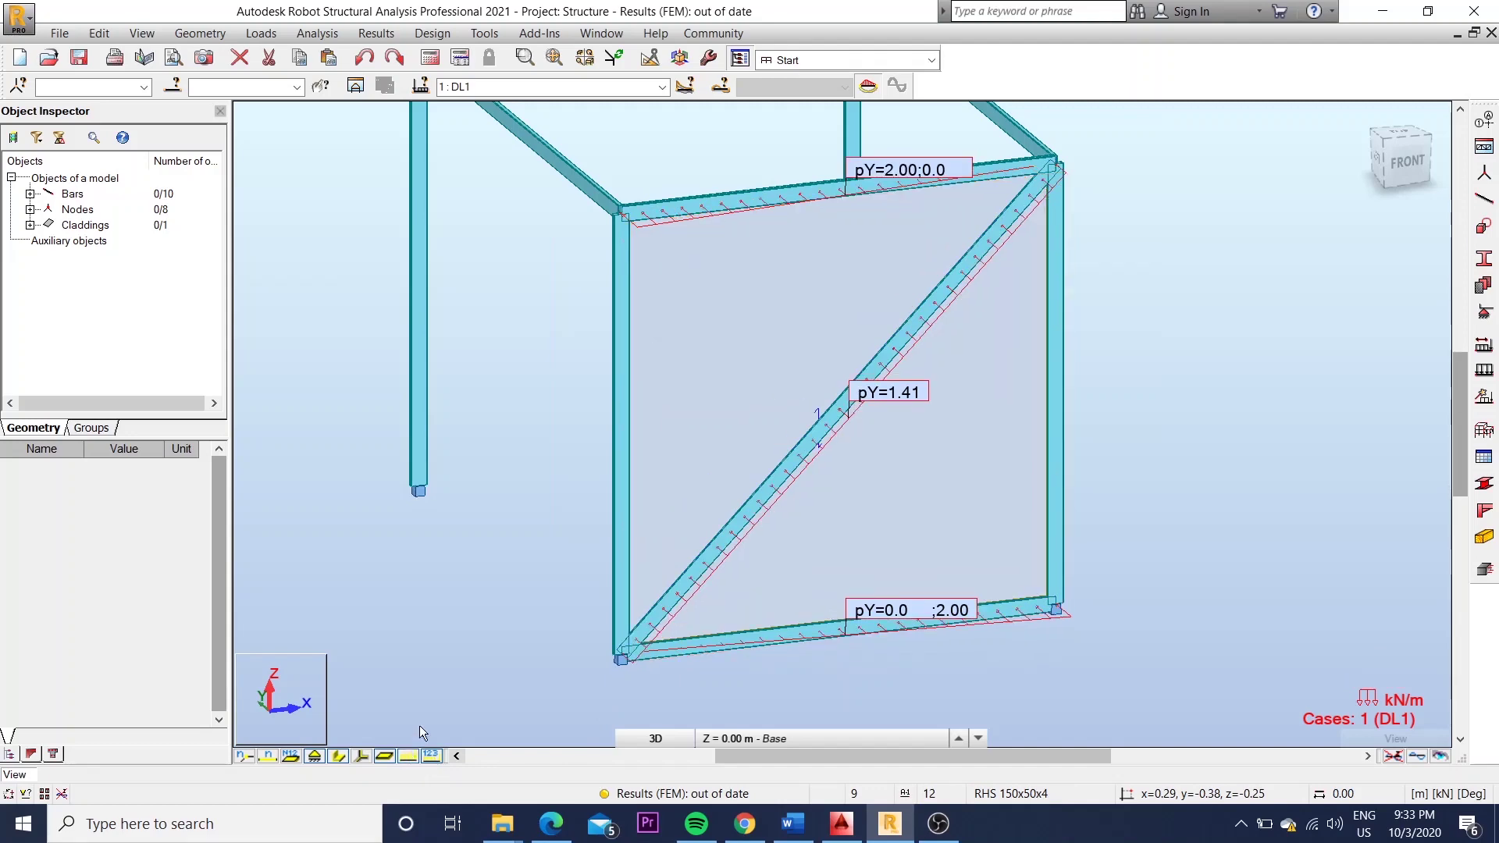
scroll(449, 629, up, 1)
scroll(757, 672, up, 1)
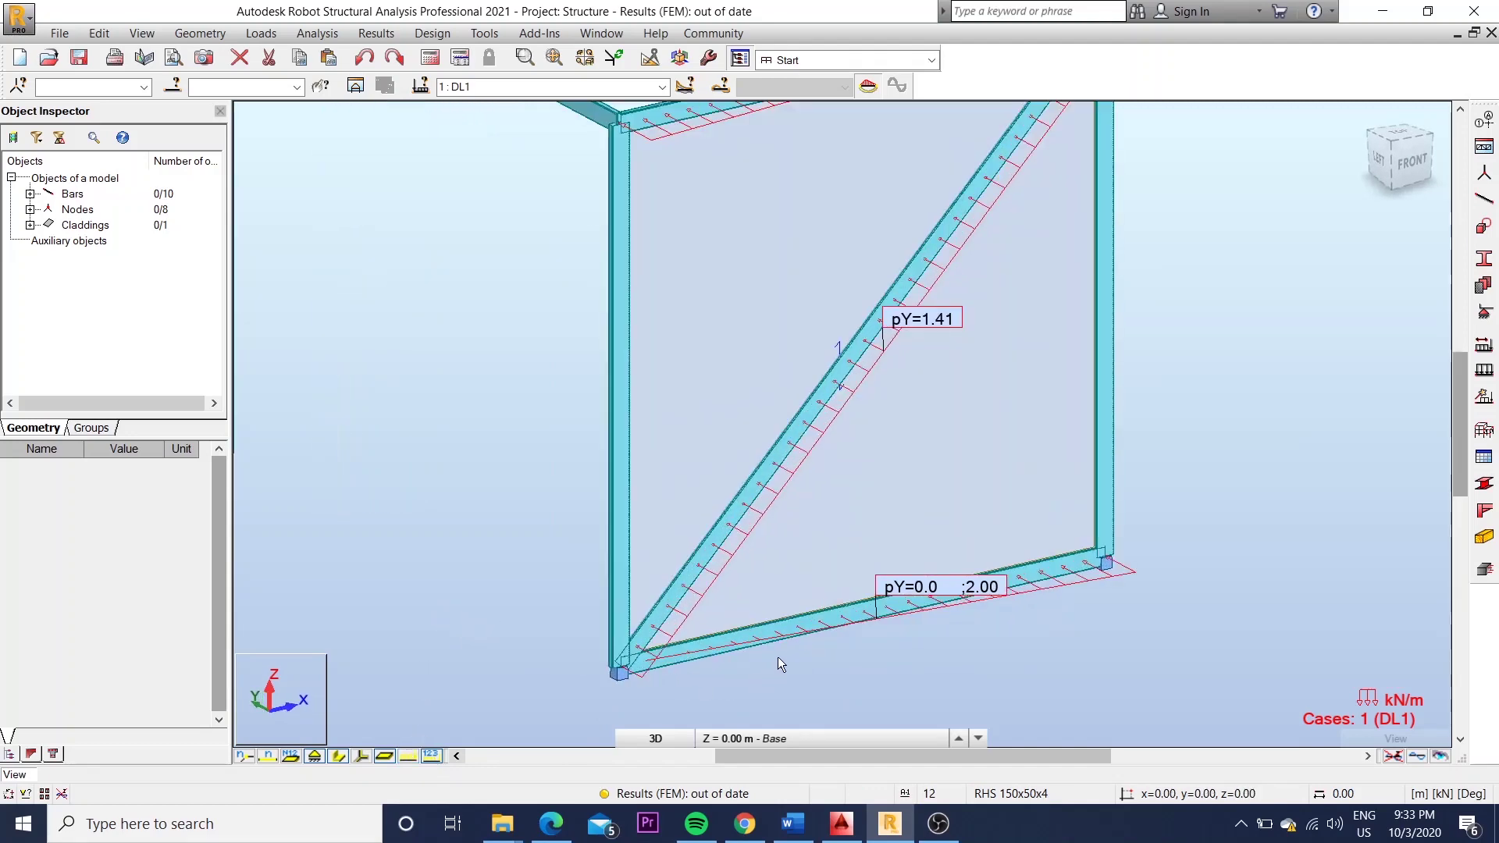
scroll(859, 638, down, 1)
scroll(862, 636, down, 1)
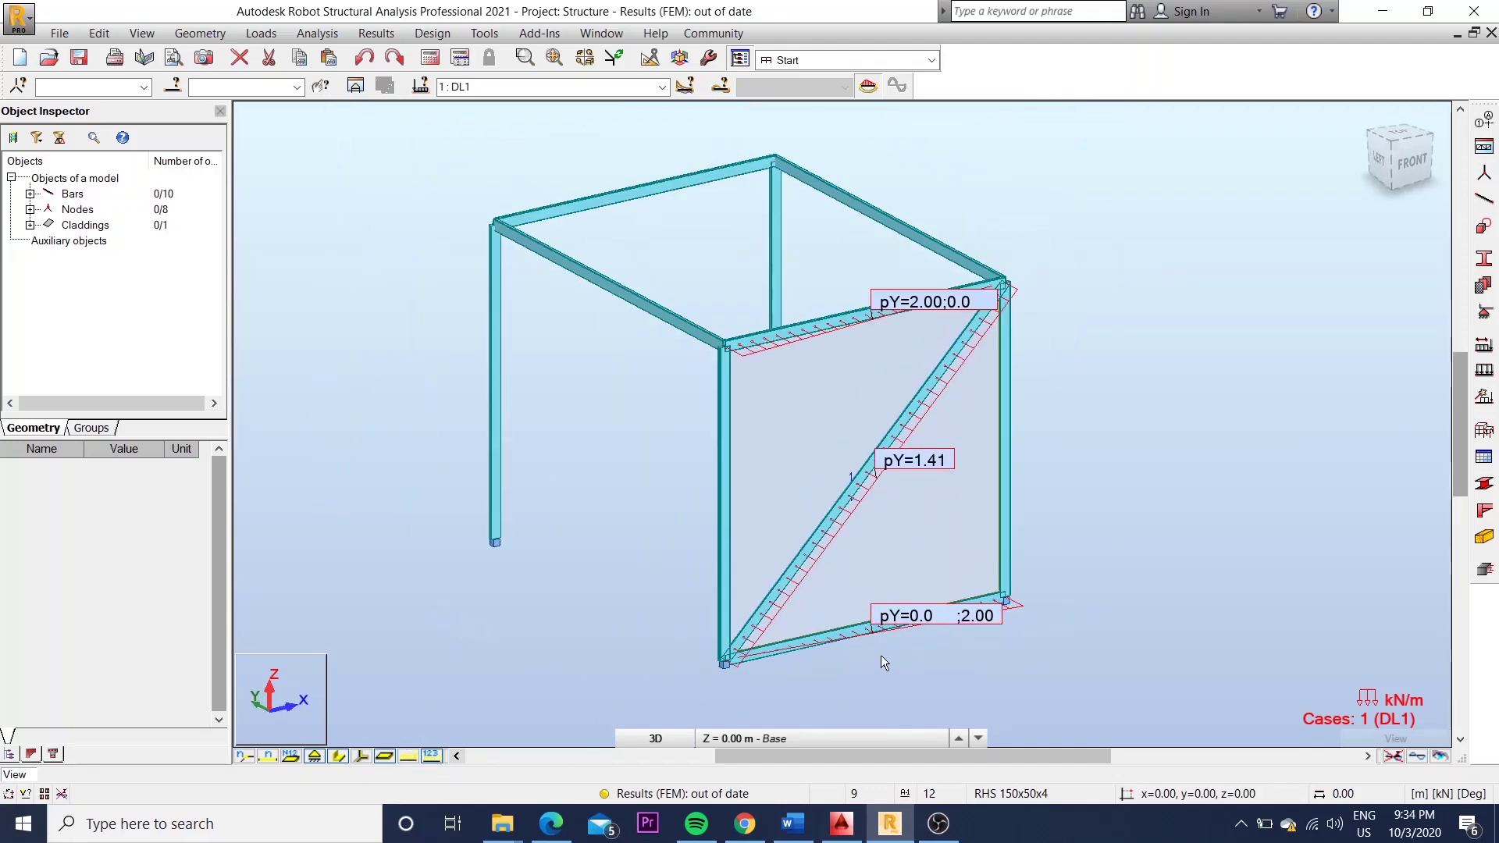
scroll(876, 534, up, 1)
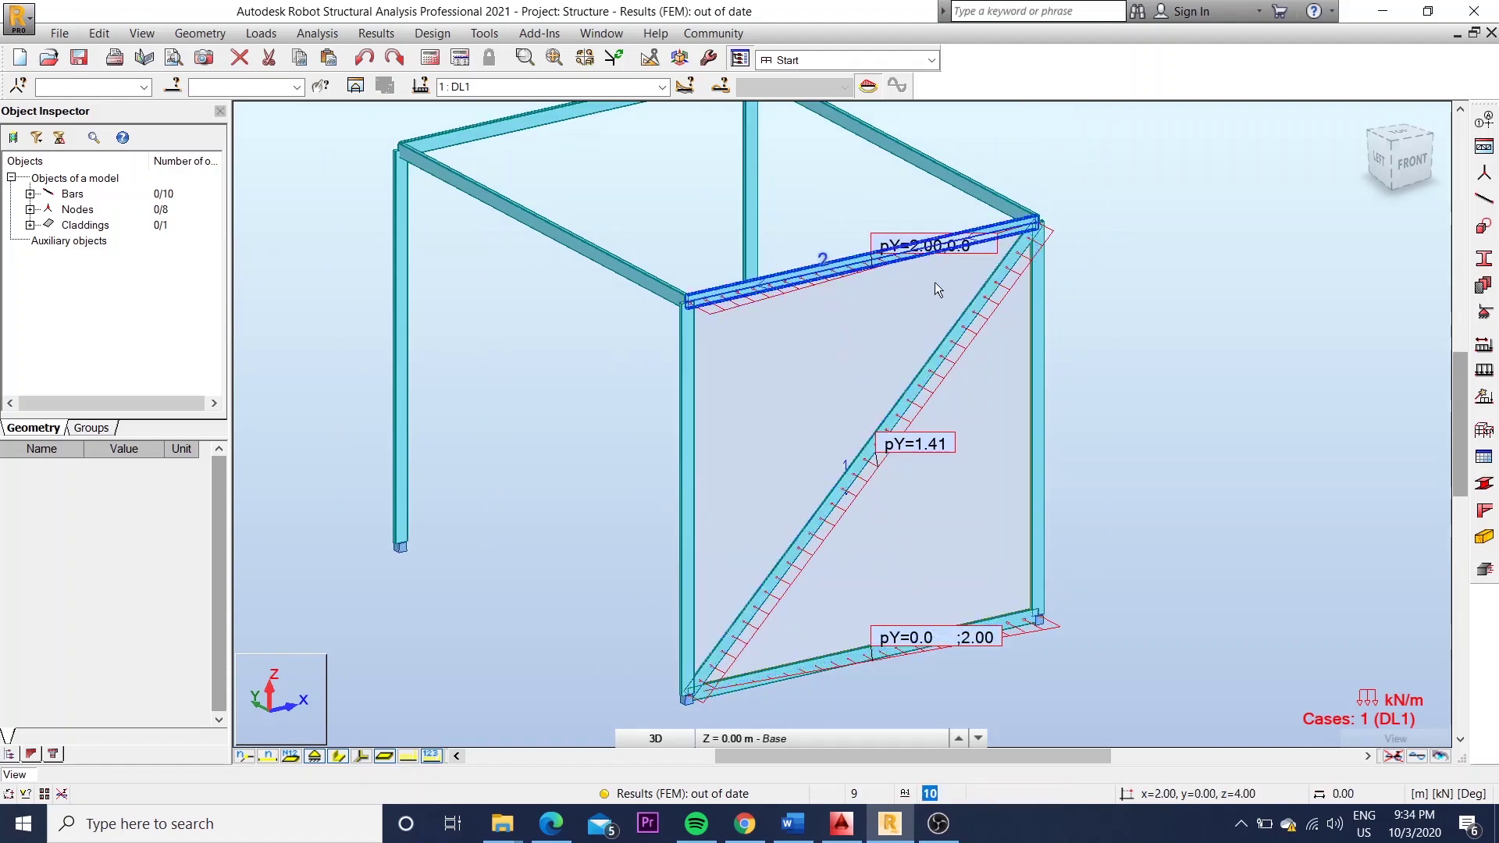
middle_drag(863, 526, 869, 495)
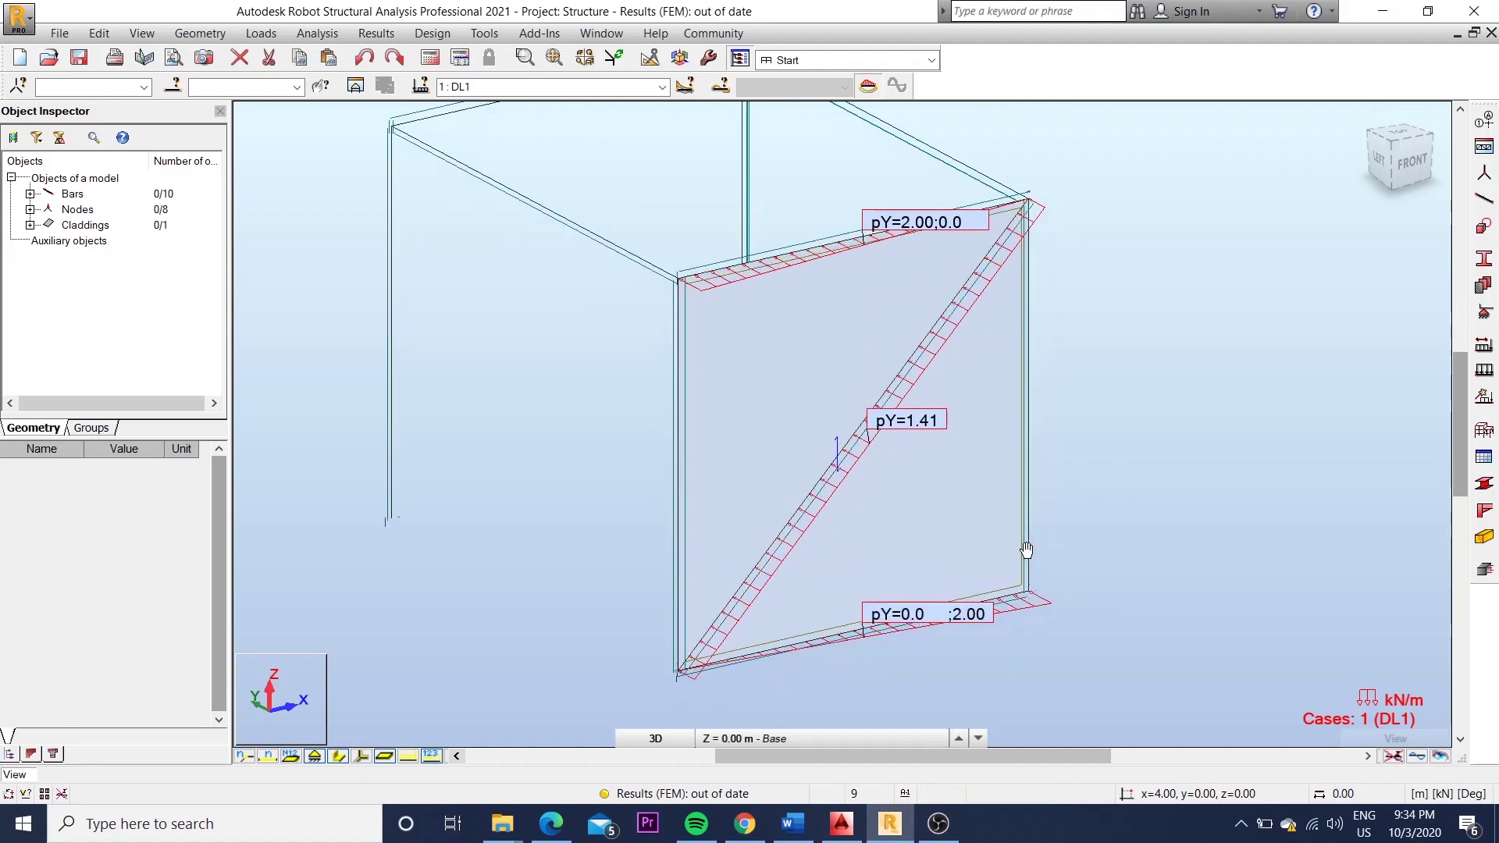
Set diagonal bar 9 to ignore trapezoidal distribution and rerun the calculations
click(807, 415)
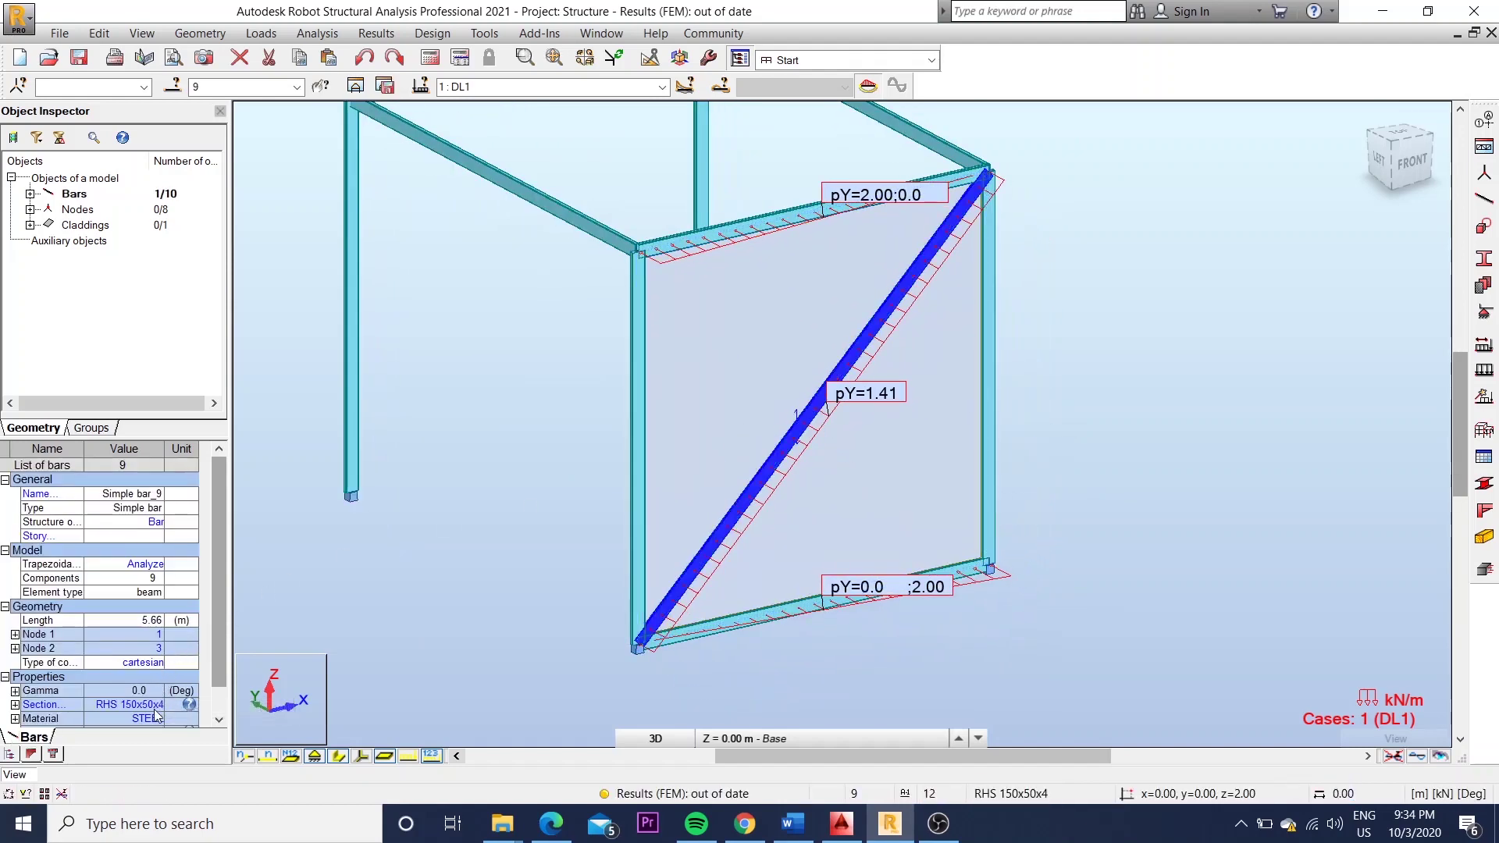
click(159, 565)
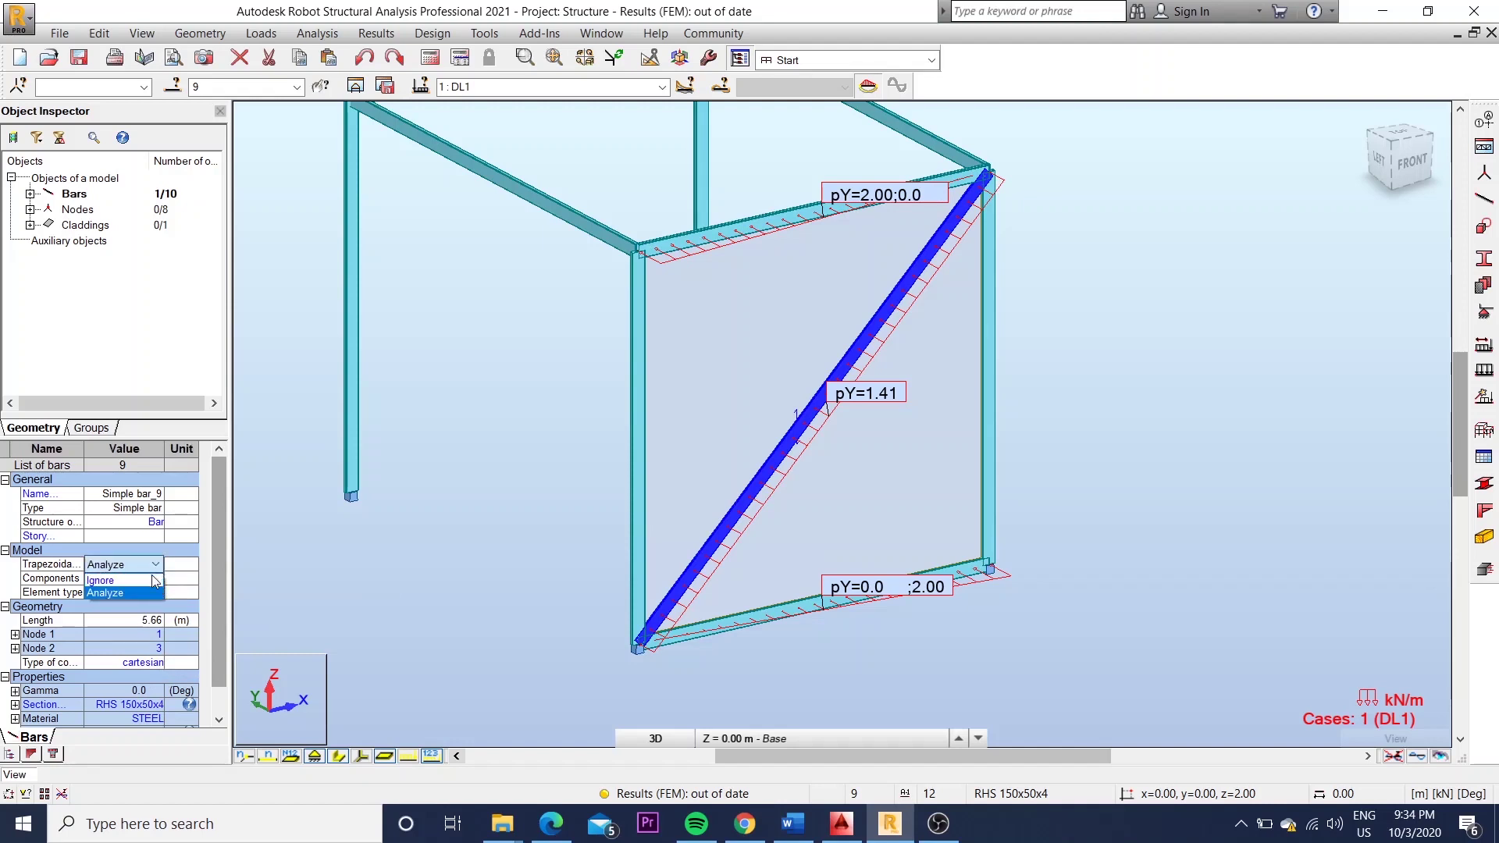
click(144, 591)
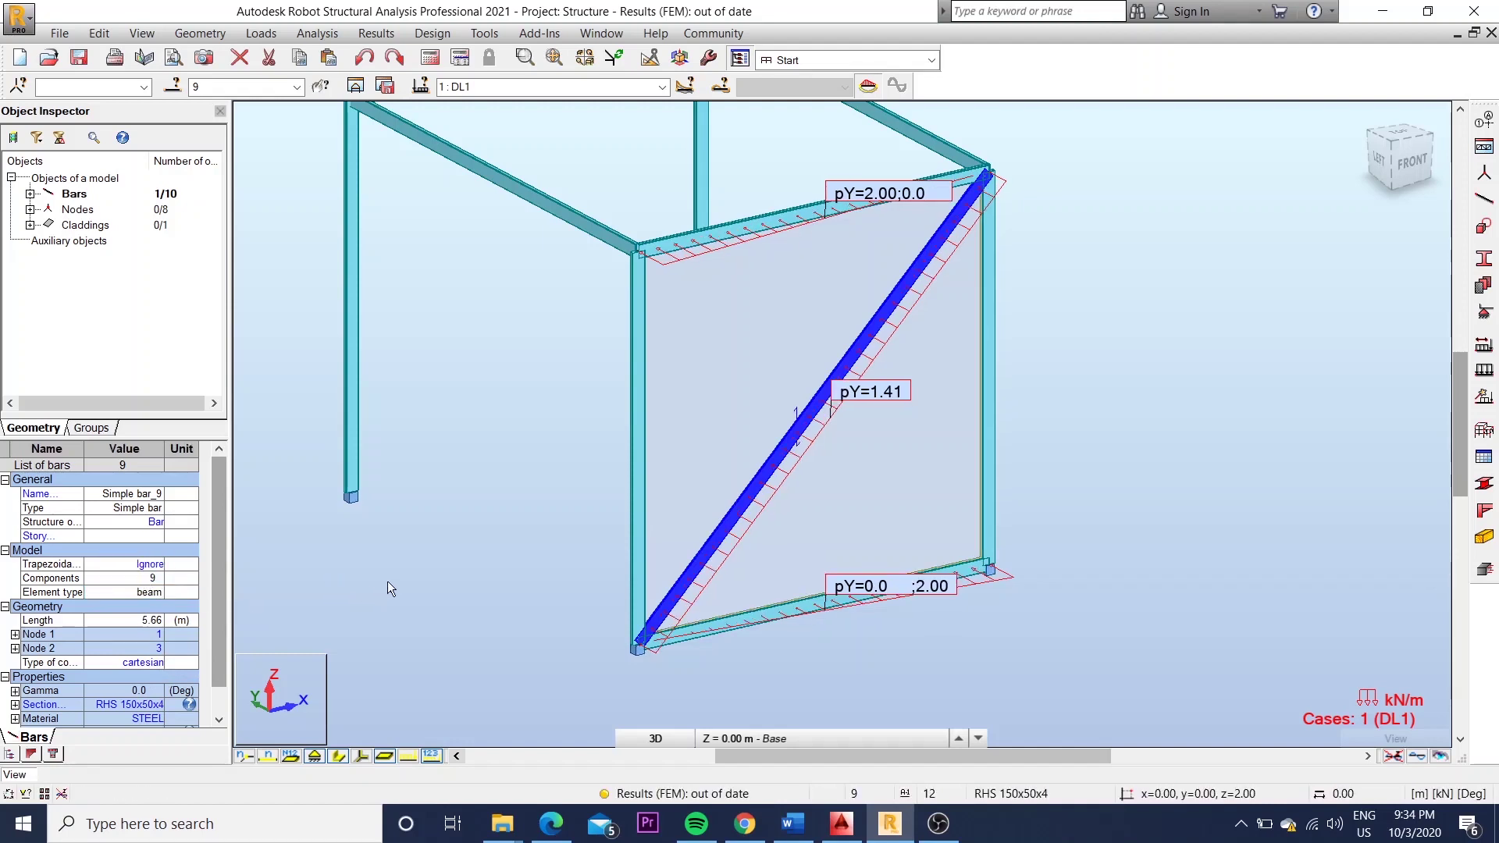
click(497, 510)
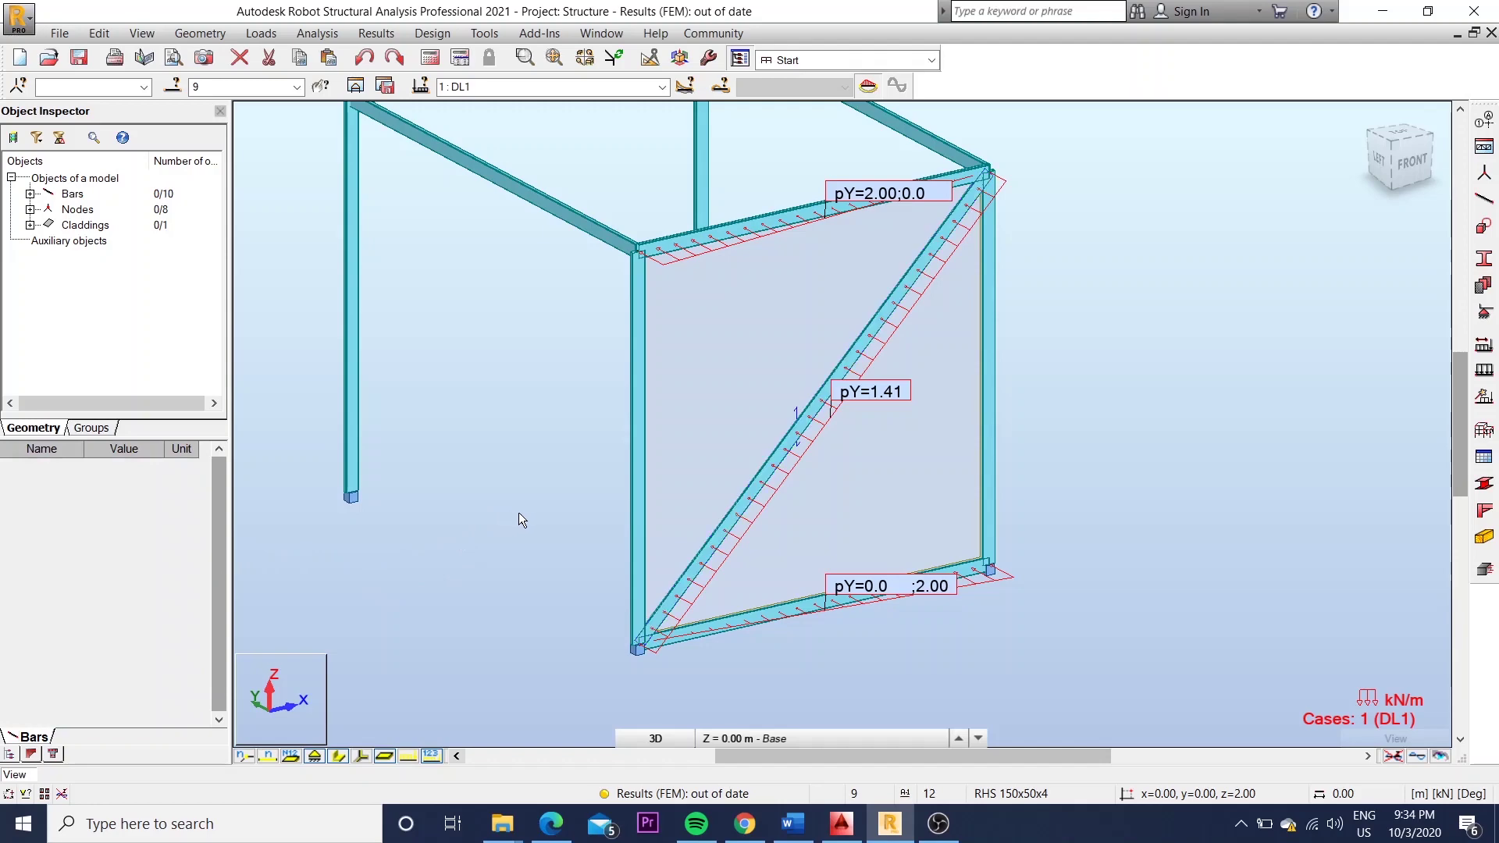
click(430, 57)
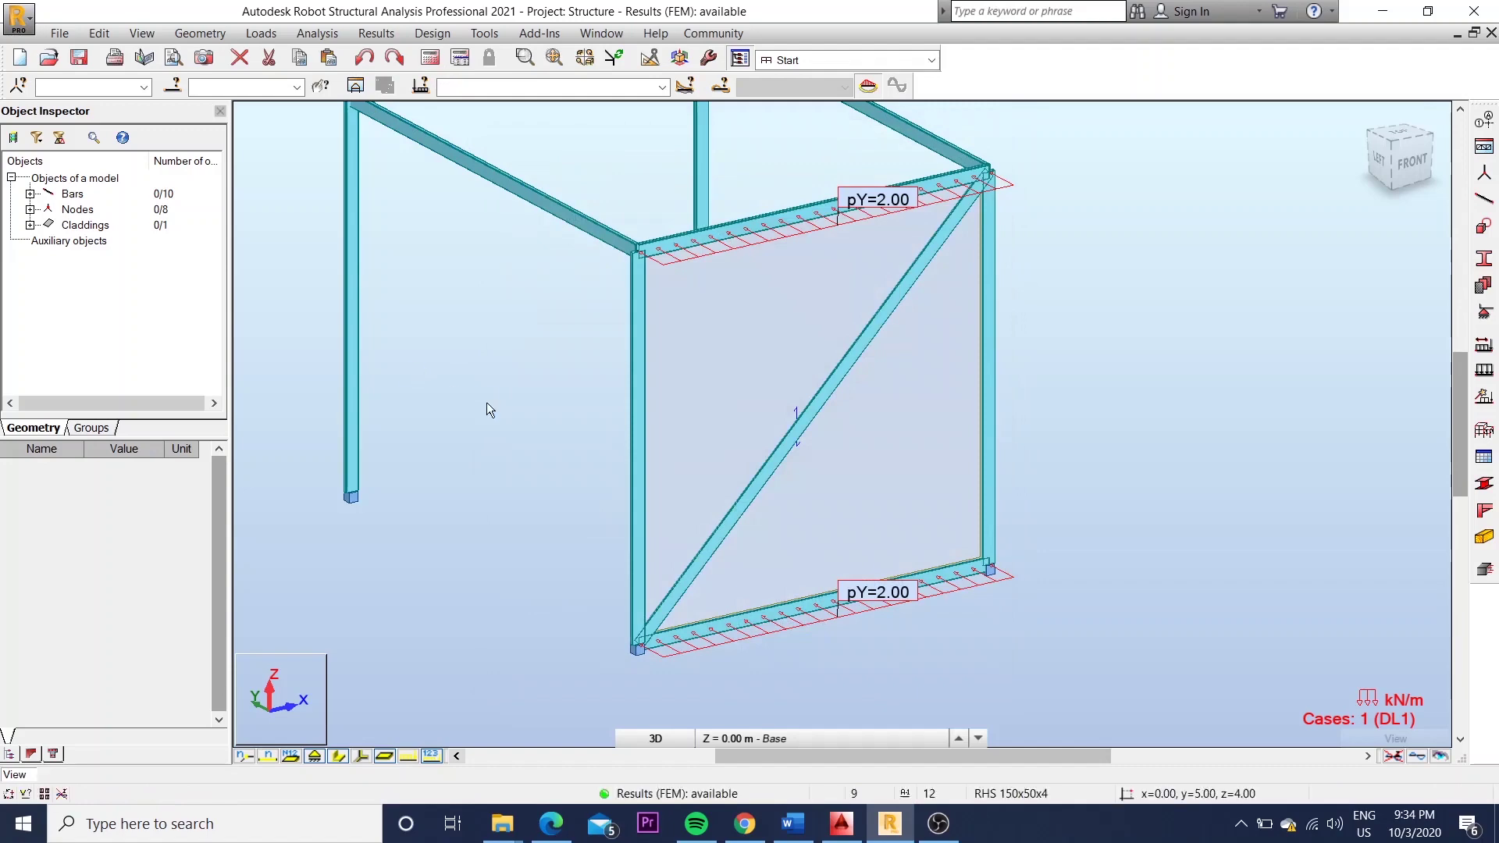
mouse_move(486, 401)
shift+middle_down()
mouse_move(611, 463)
mouse_move(529, 445)
mouse_move(562, 477)
shift+middle_up()
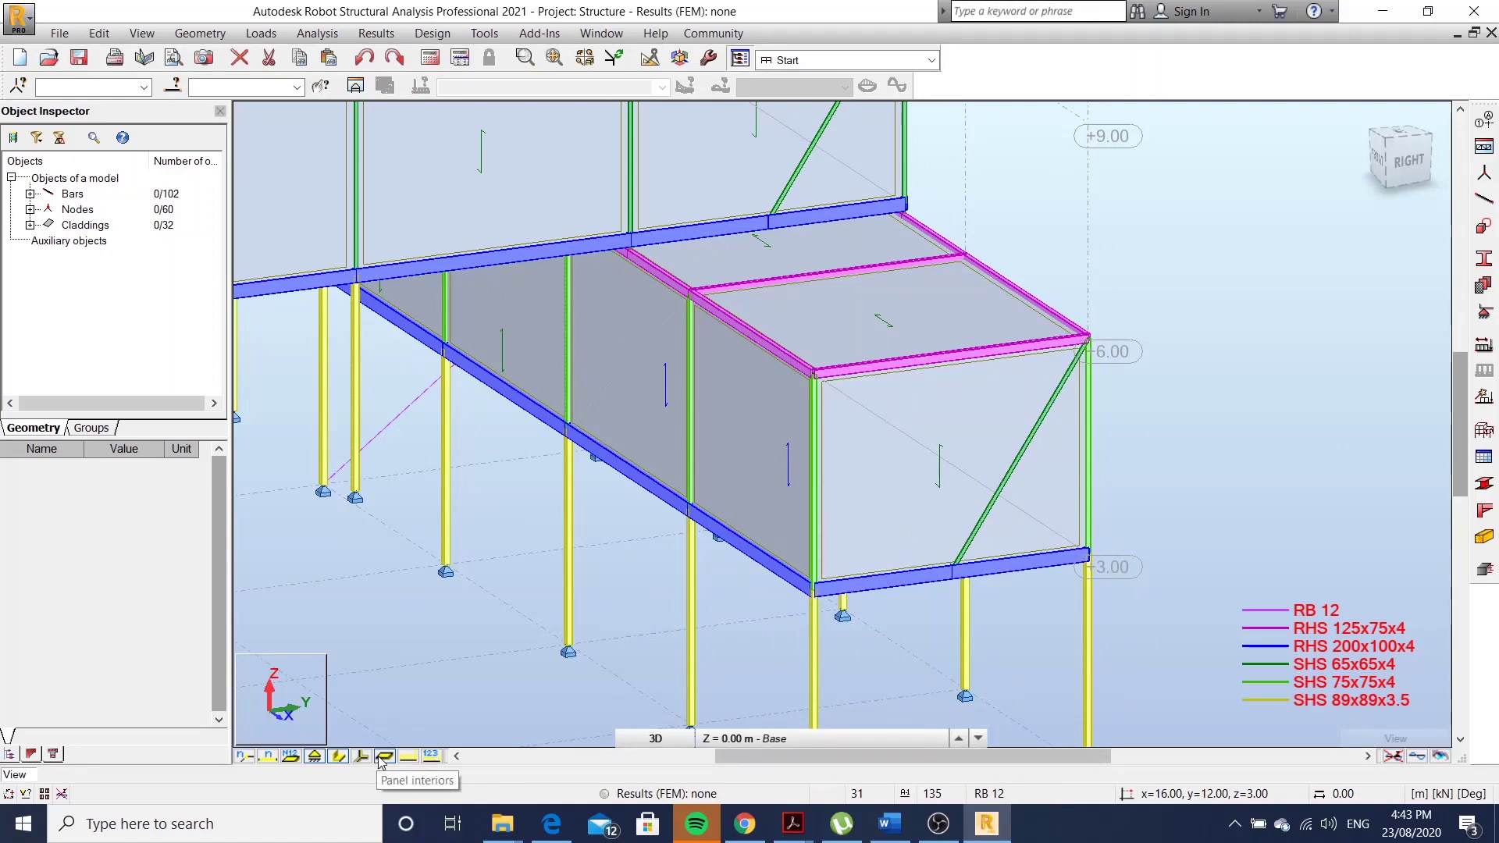
Hide the claddings and select the diagonal braces, including bars 83, 84 and 85
click(381, 757)
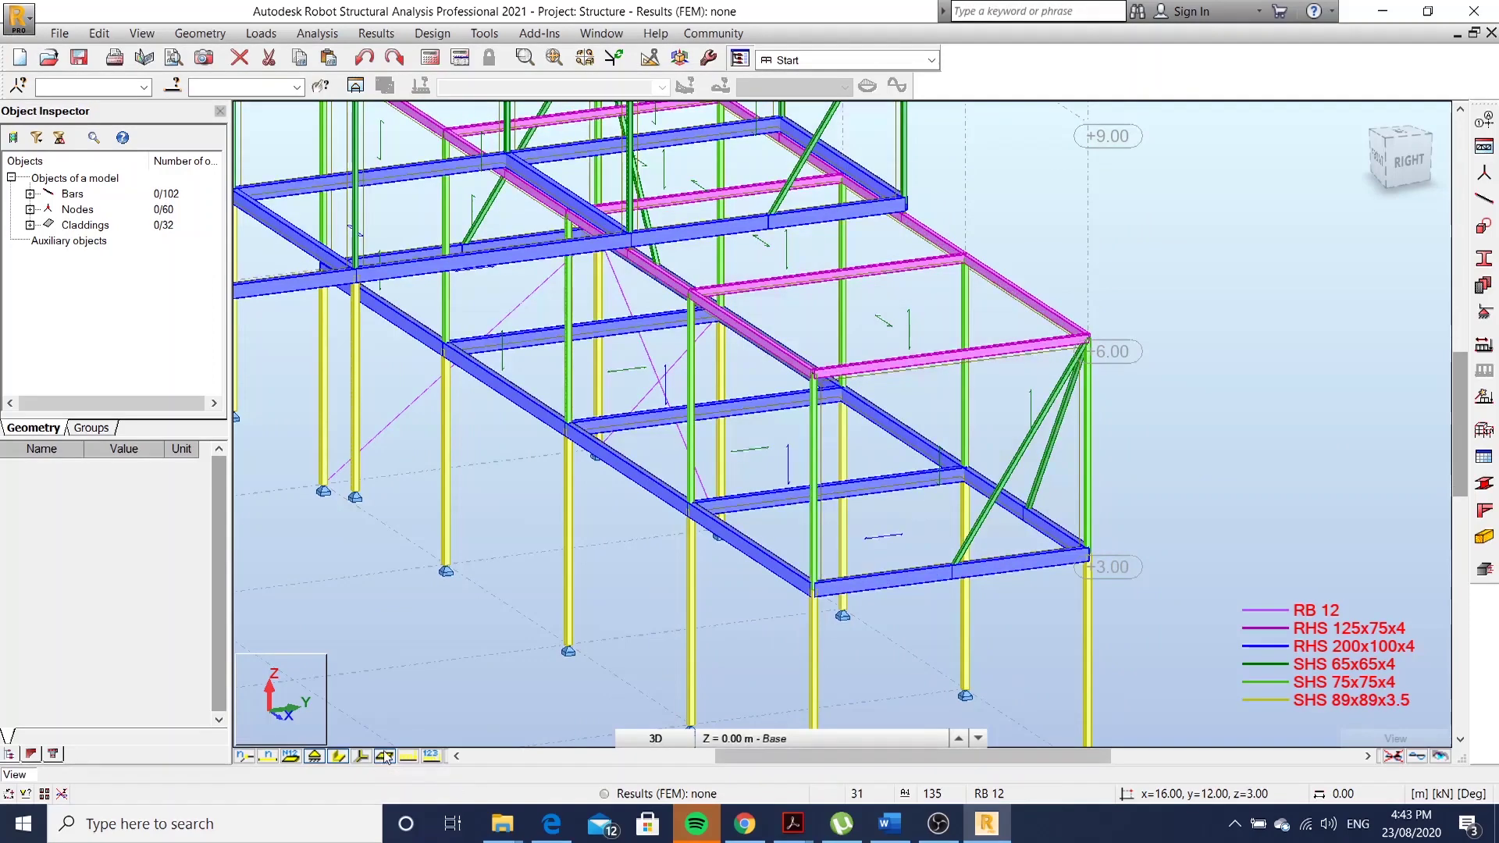
click(1011, 474)
ctrl+click(1055, 445)
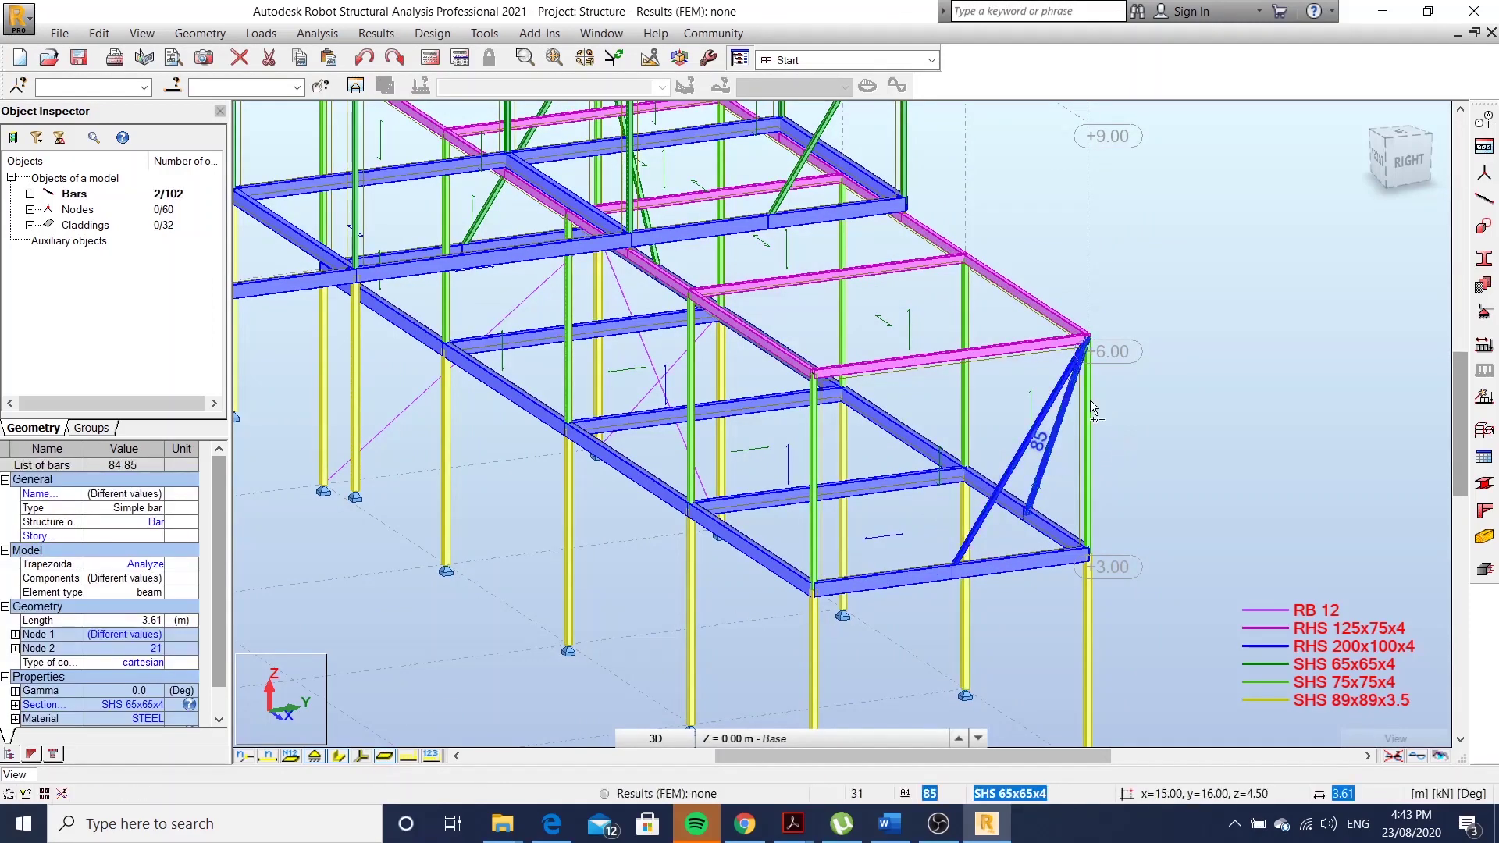
mouse_move(1084, 285)
shift+middle_down()
mouse_move(1019, 294)
mouse_move(1073, 183)
shift+middle_up()
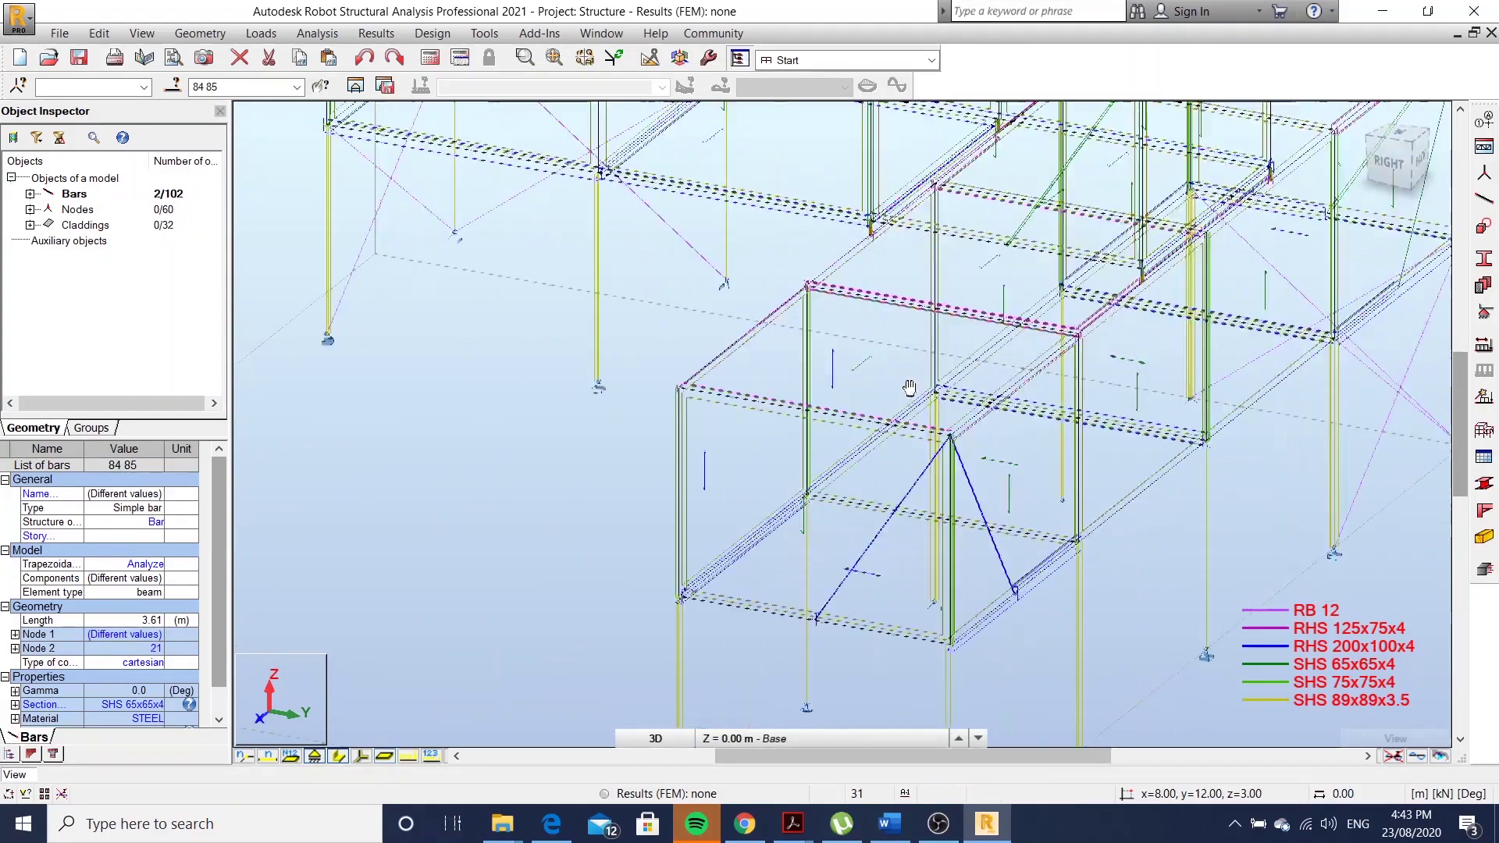
ctrl+click(1056, 198)
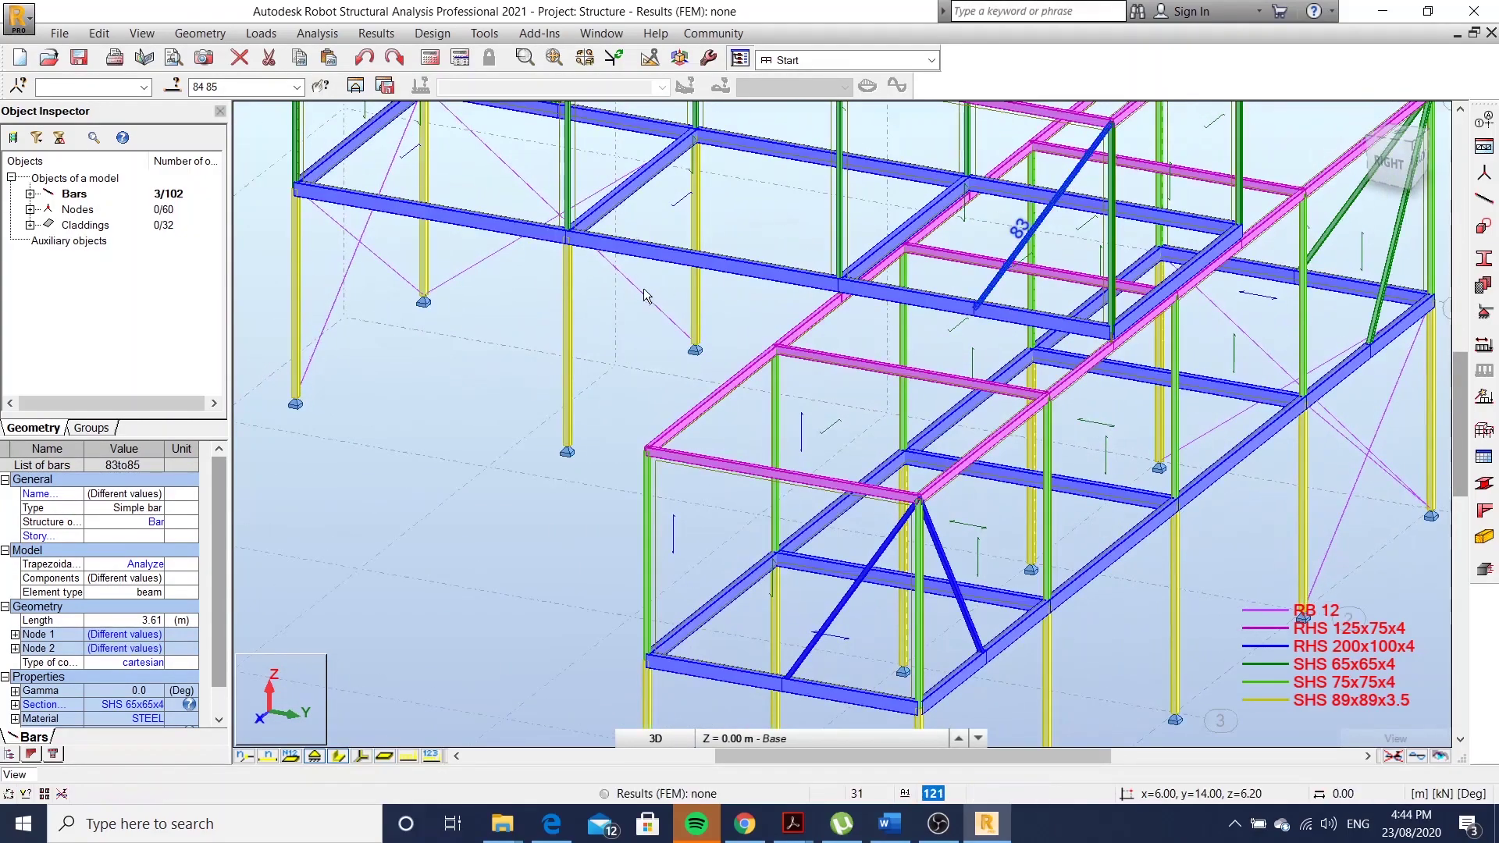
mouse_move(1055, 198)
shift+middle_down()
mouse_move(756, 280)
mouse_move(883, 285)
shift+middle_up()
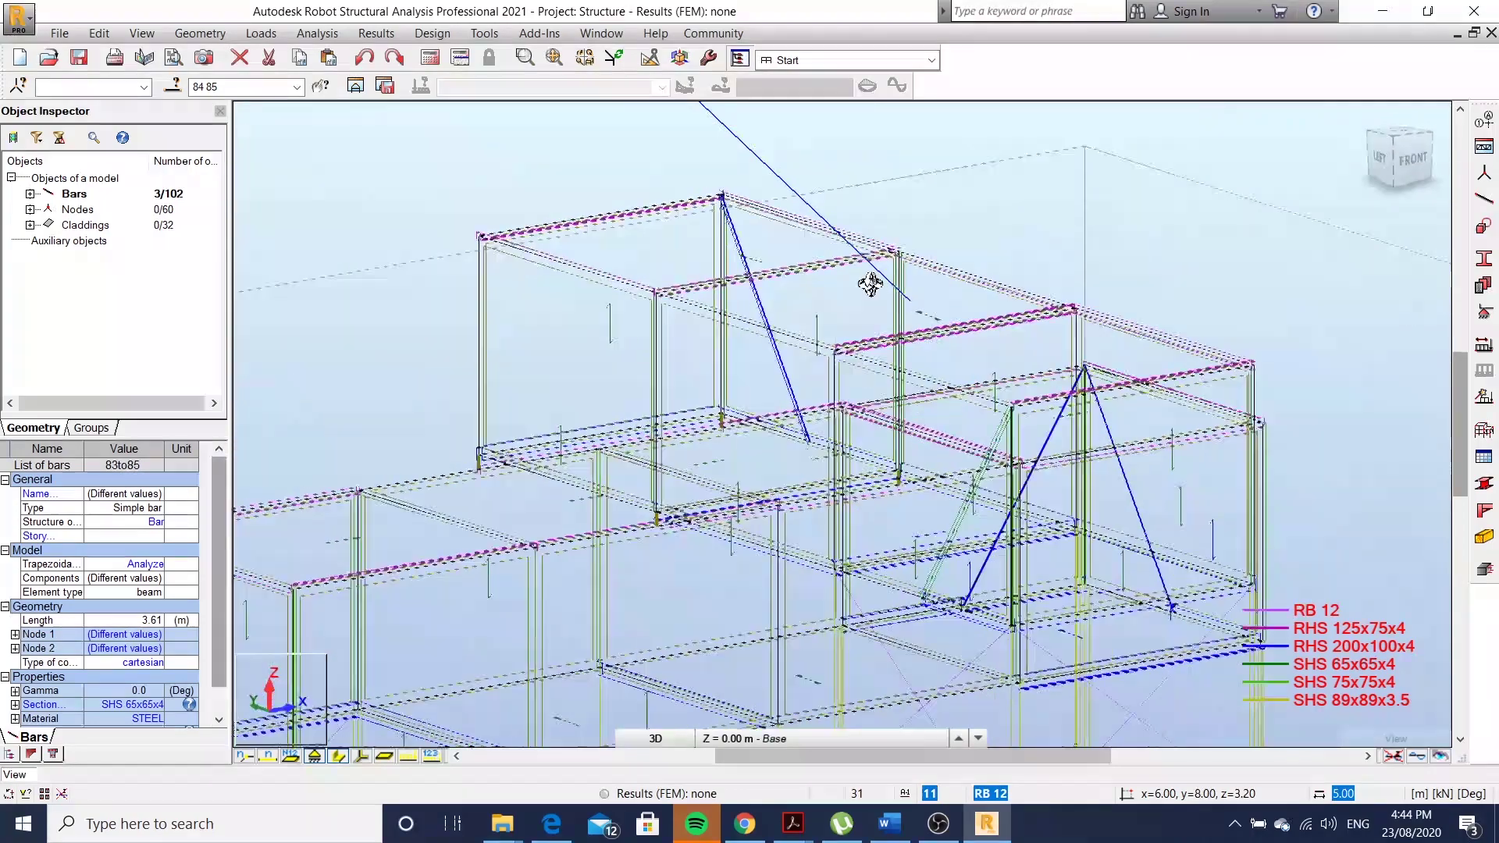
Set the selected braces' Trapezoidal option to Ignore, then deselect and inspect the frame
click(160, 570)
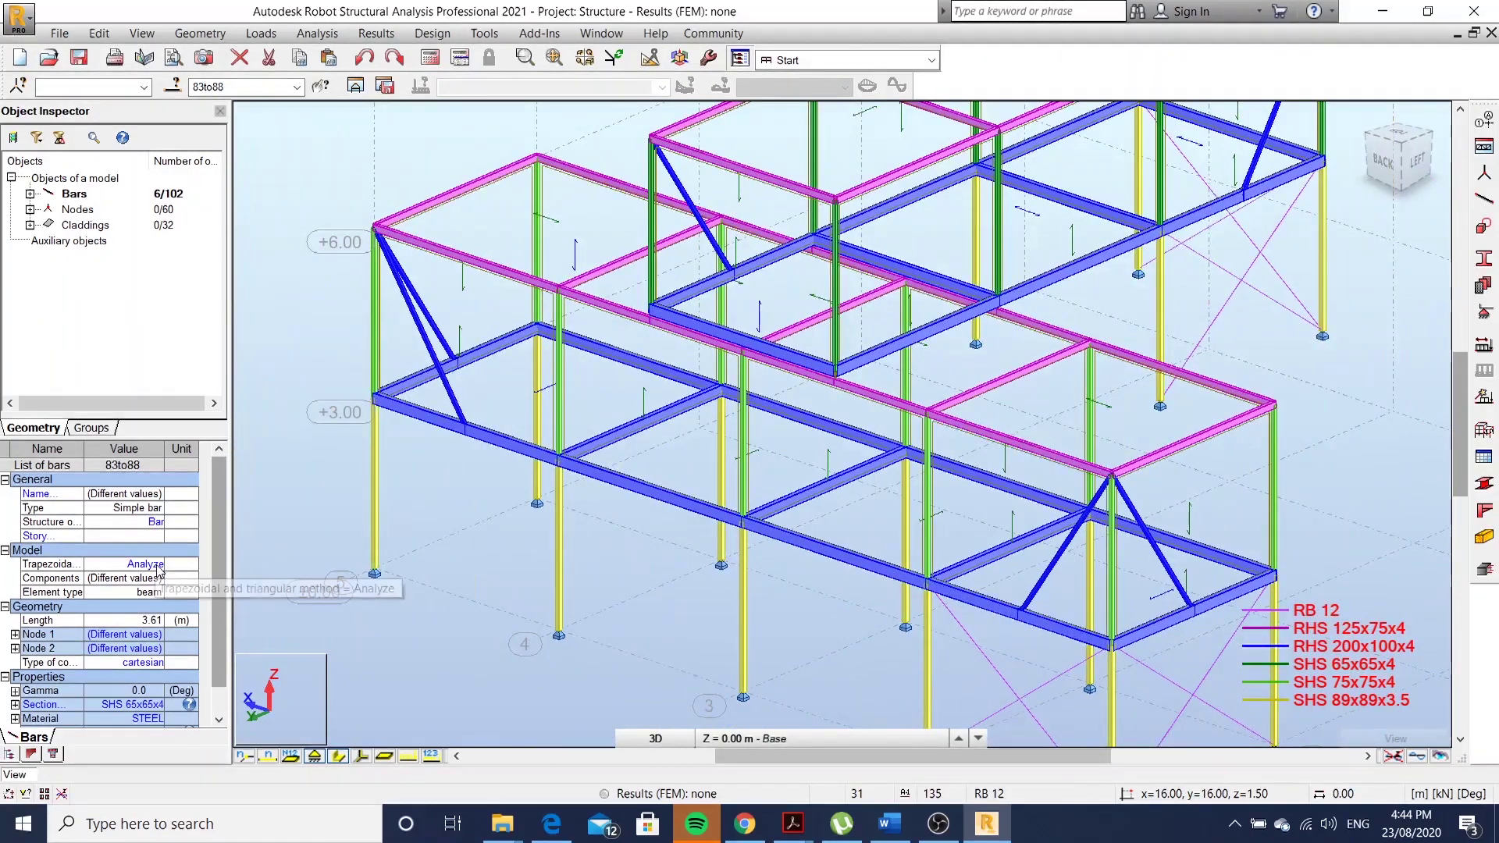
click(128, 587)
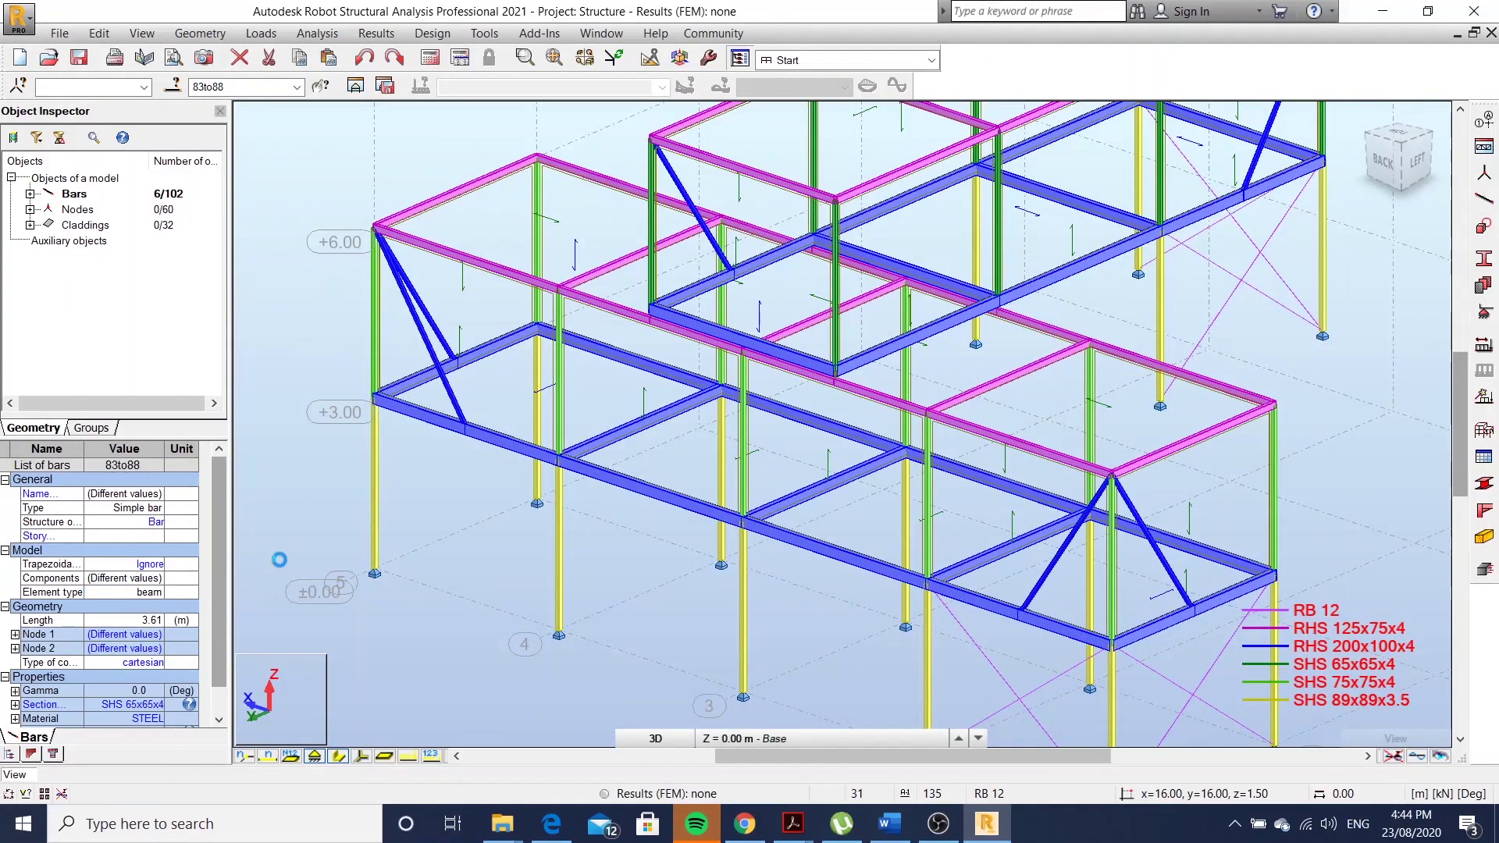
click(531, 553)
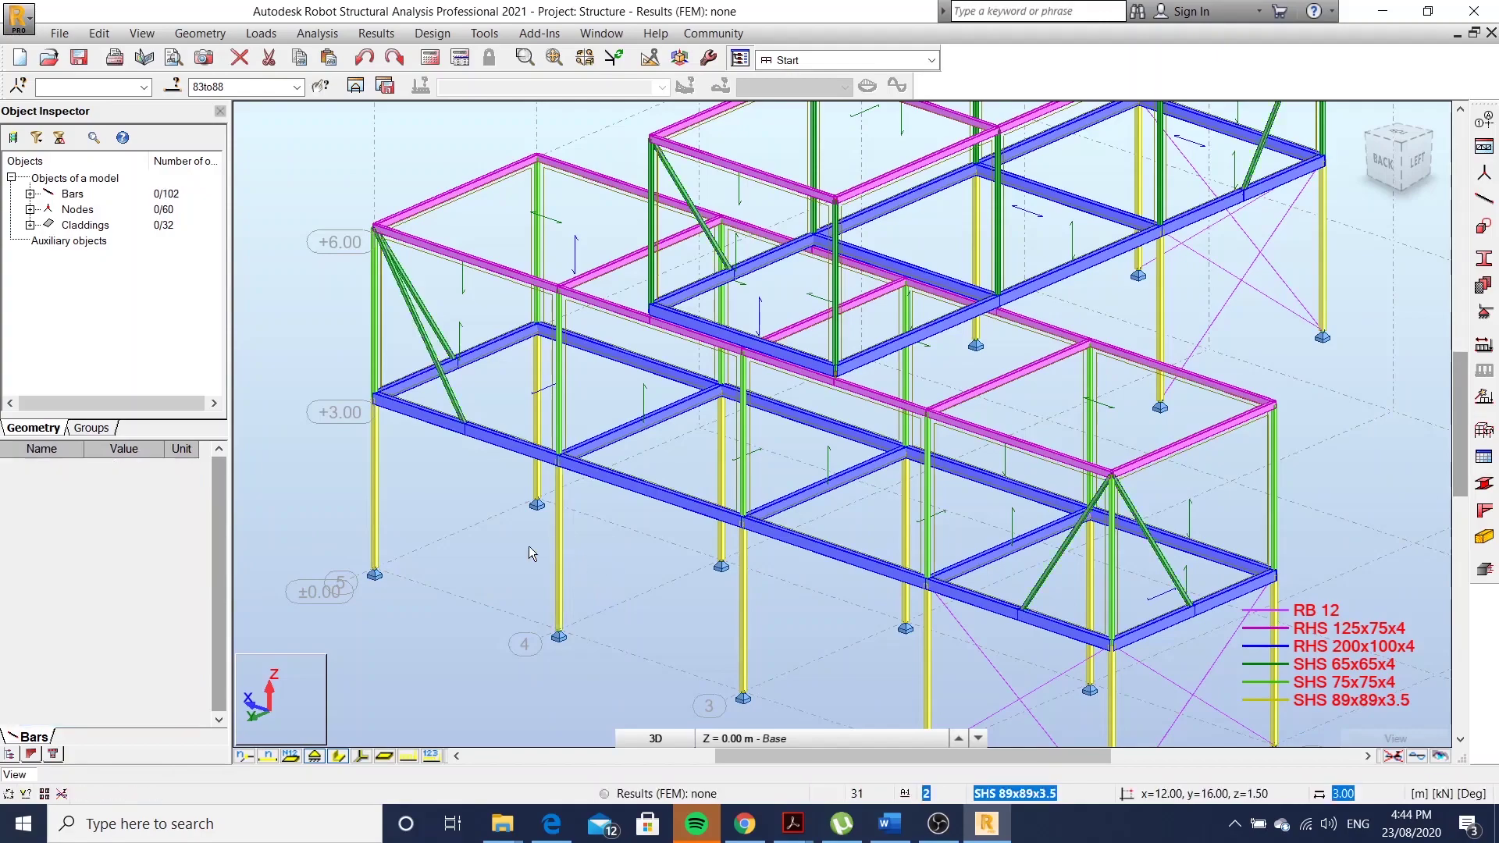
scroll(530, 553, down, 3)
scroll(531, 554, down, 3)
mouse_move(531, 555)
shift+middle_down()
mouse_move(695, 511)
mouse_move(687, 538)
shift+middle_up()
scroll(848, 509, up, 2)
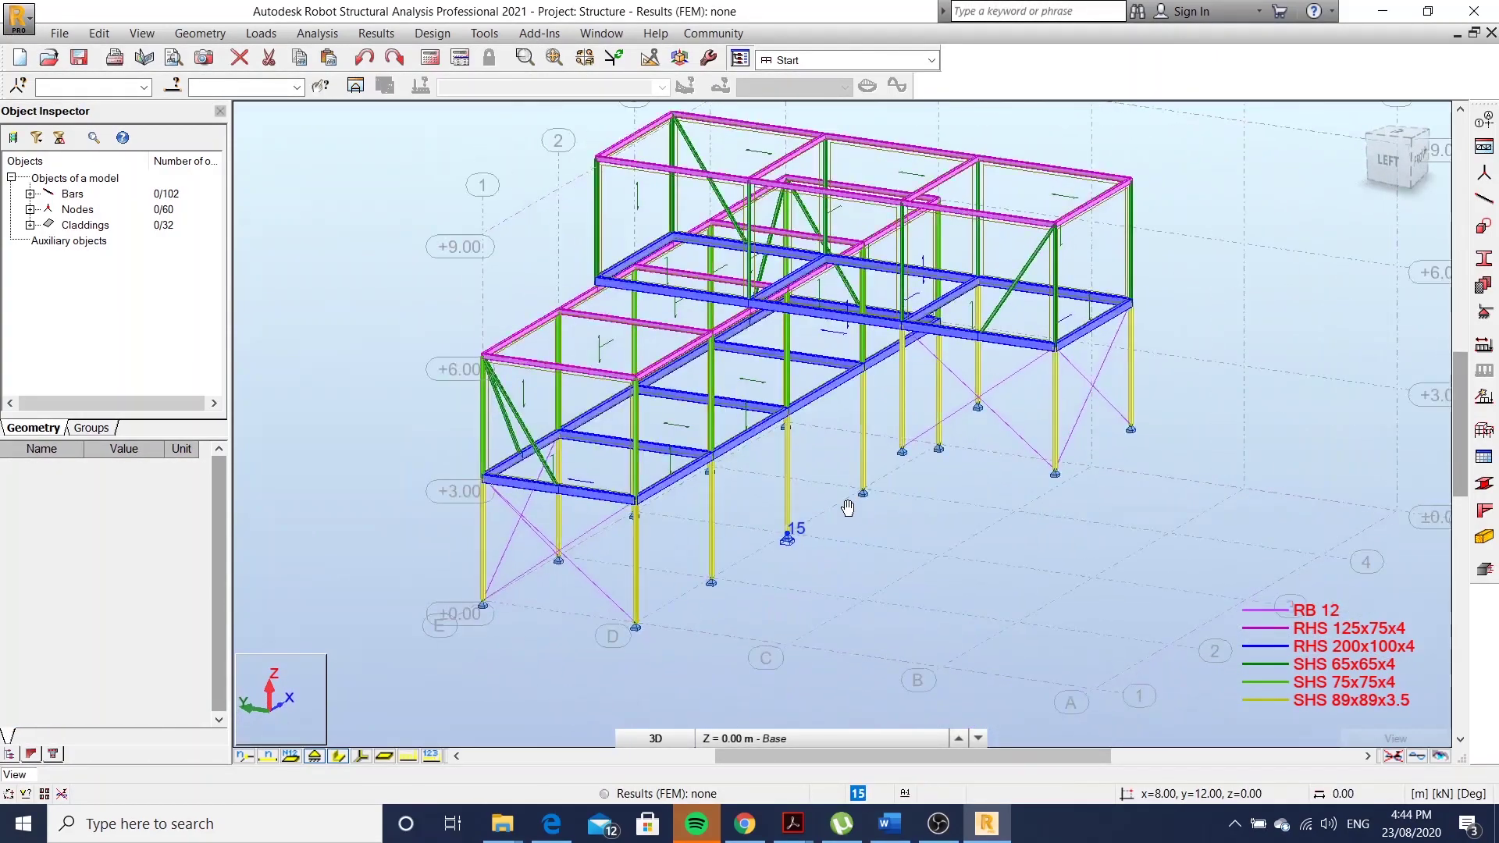
mouse_move(848, 508)
shift+middle_down()
mouse_move(694, 509)
mouse_move(776, 478)
shift+middle_up()
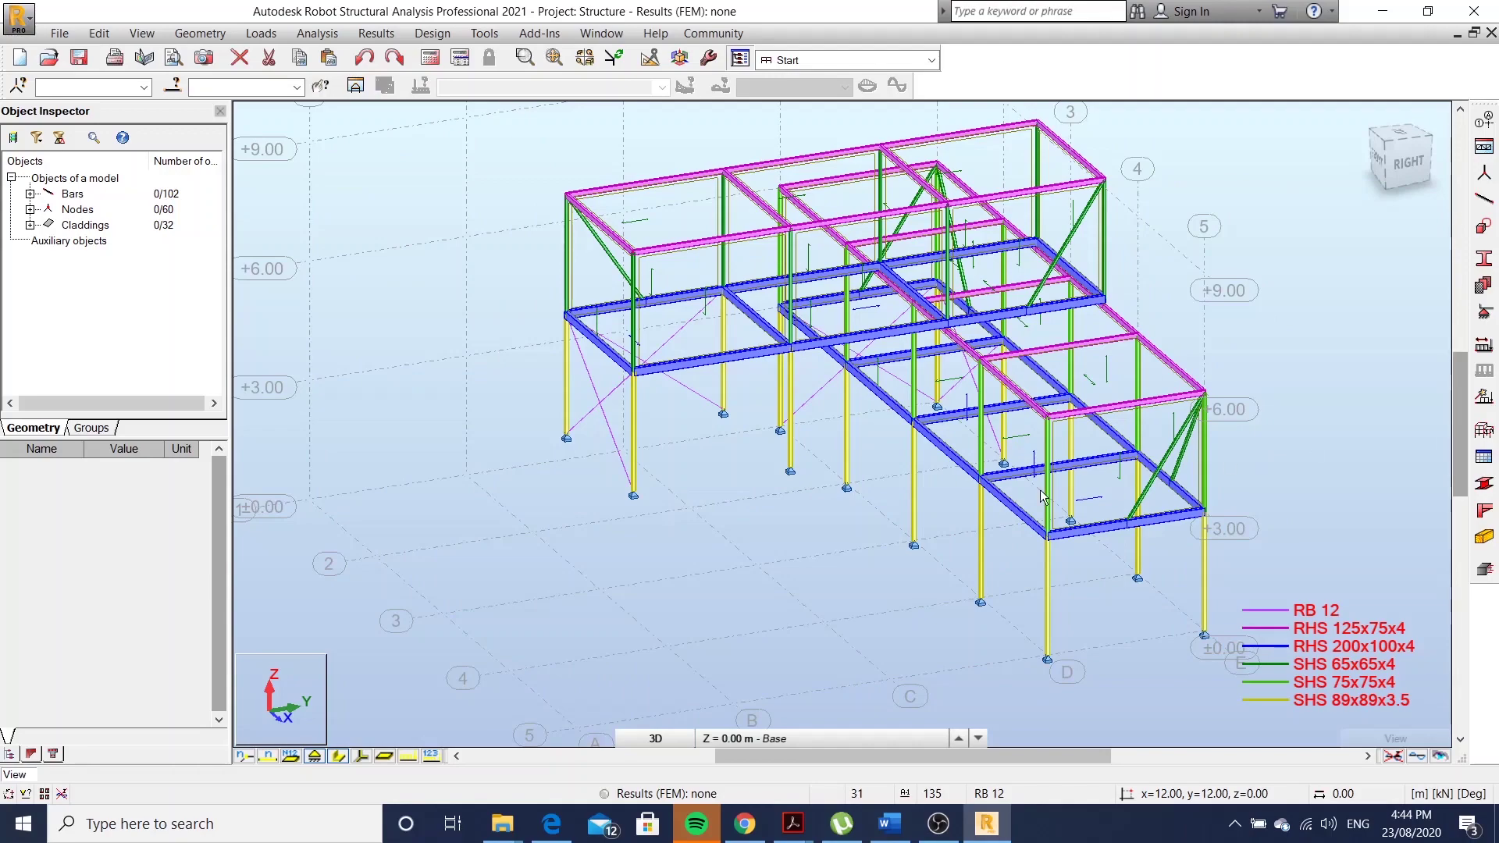
mouse_move(829, 464)
shift+middle_down()
mouse_move(849, 469)
mouse_move(827, 468)
shift+middle_up()
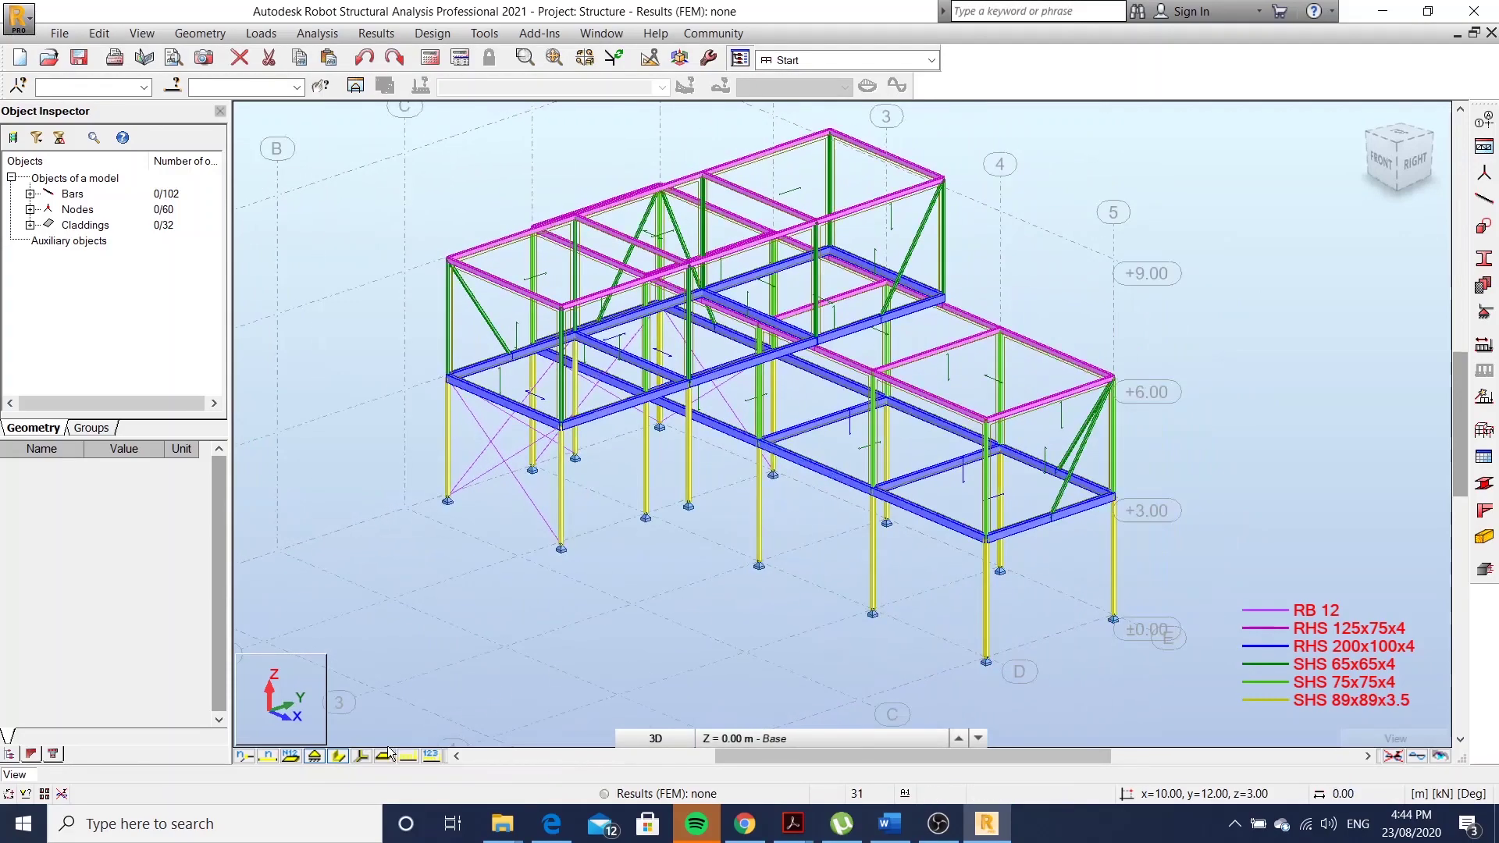